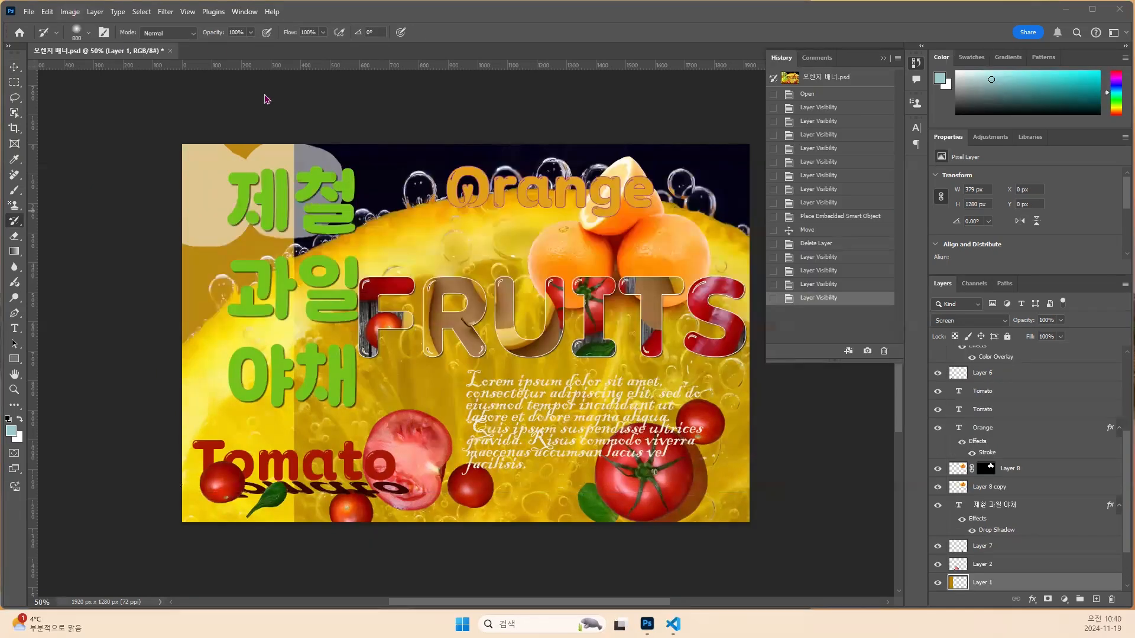
# Open the 토마토2 image from the chapter5 folder.
pyautogui.click(30, 12)
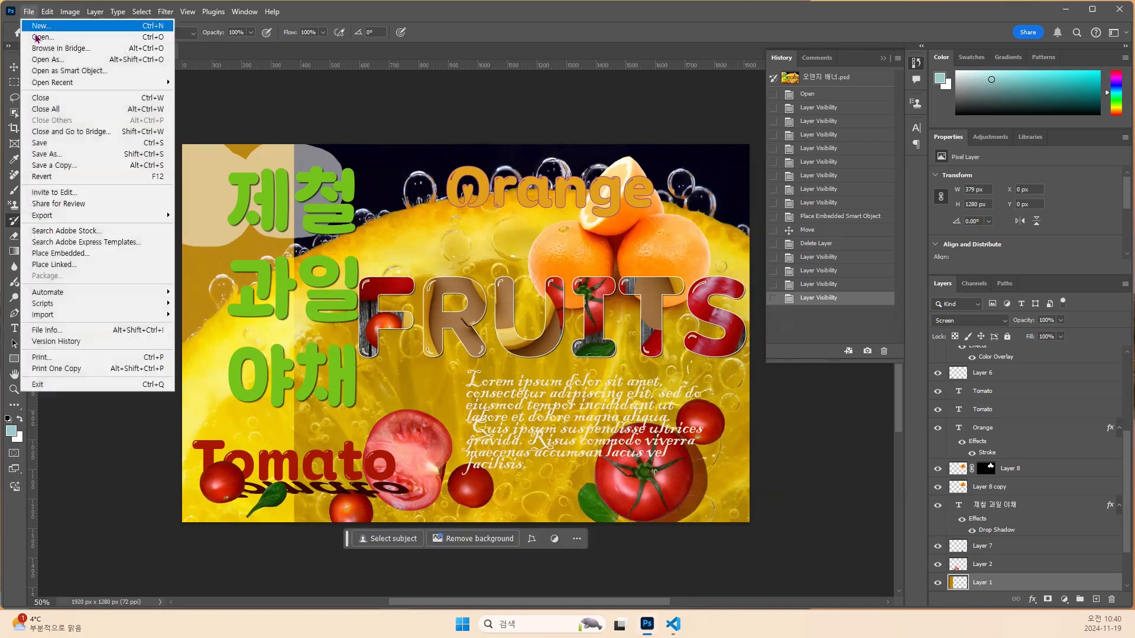
pyautogui.click(38, 37)
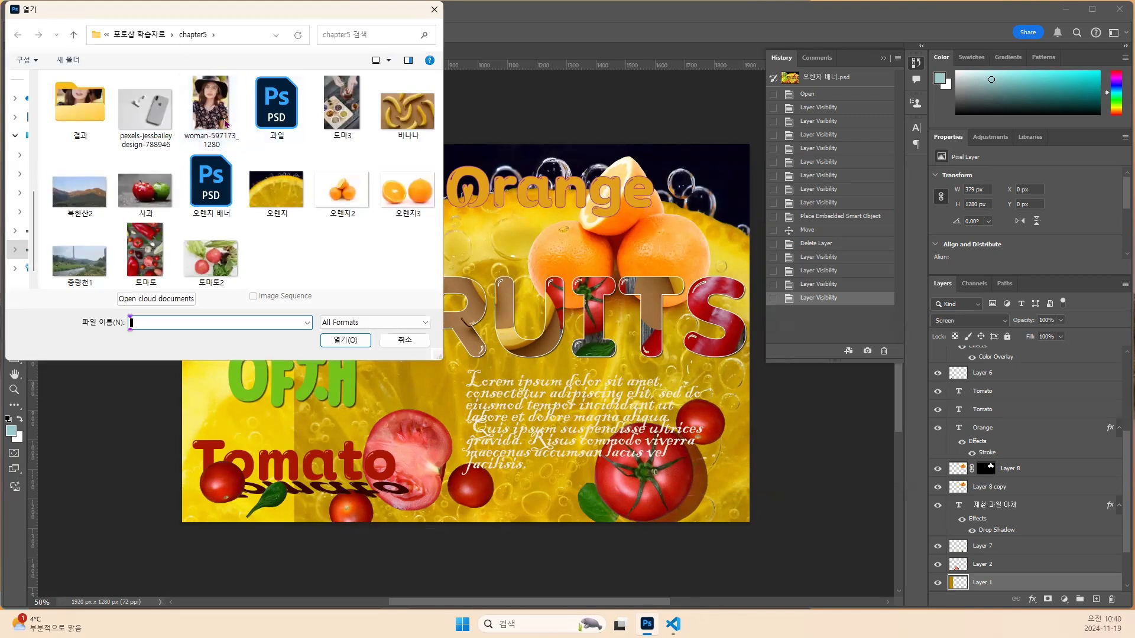
pyautogui.moveTo(194, 20); pyautogui.dragTo(253, 105)
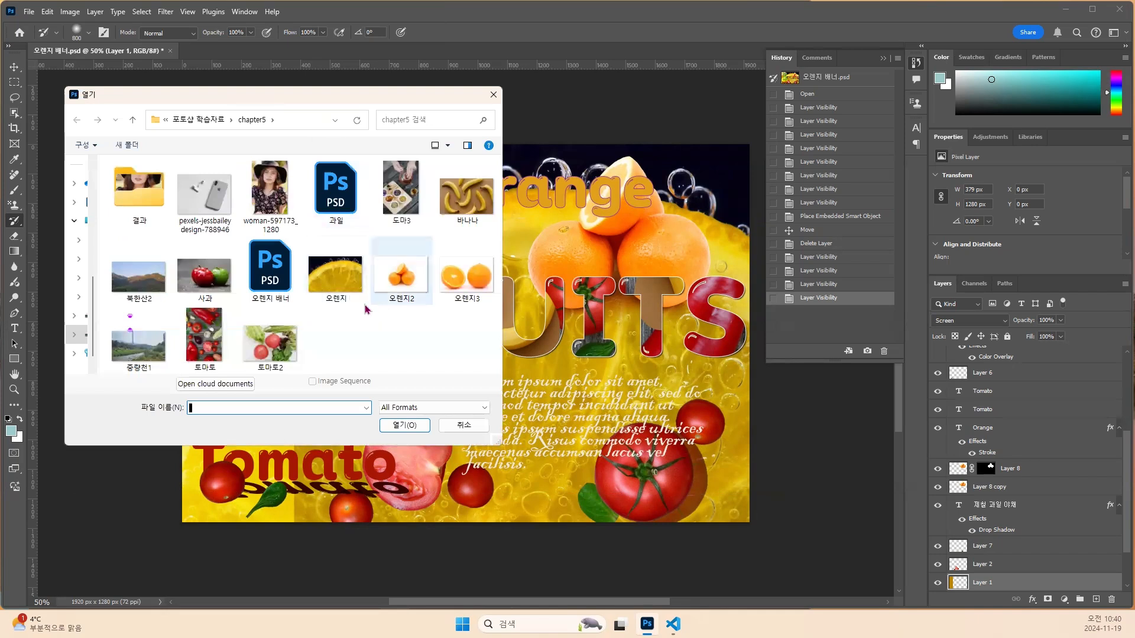
pyautogui.click(278, 351)
pyautogui.click(404, 425)
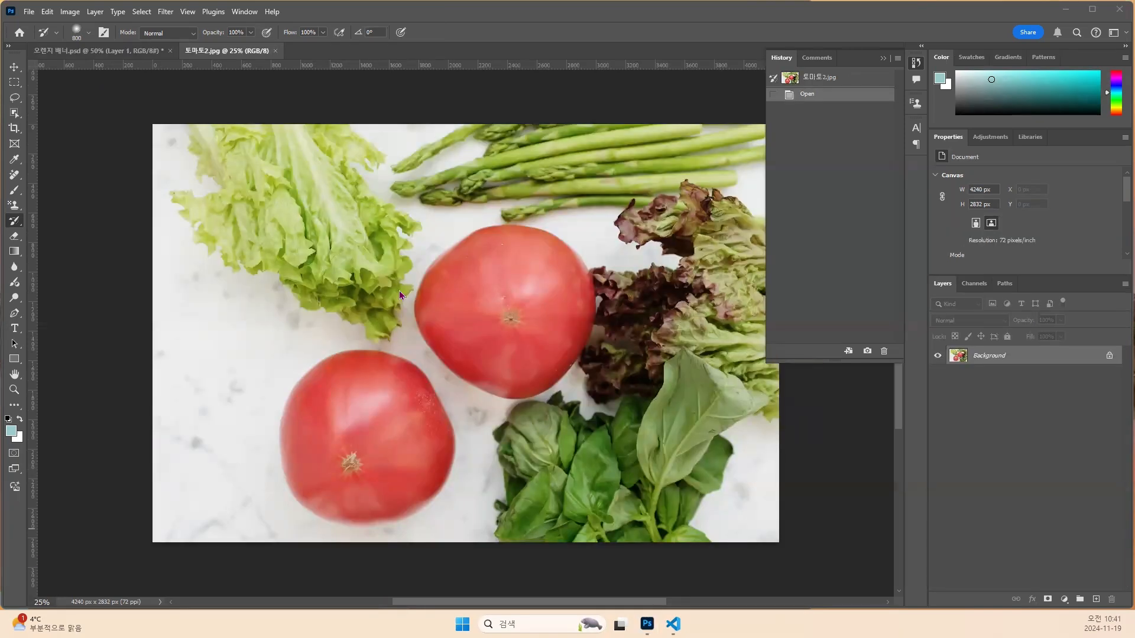
pyautogui.click(68, 13)
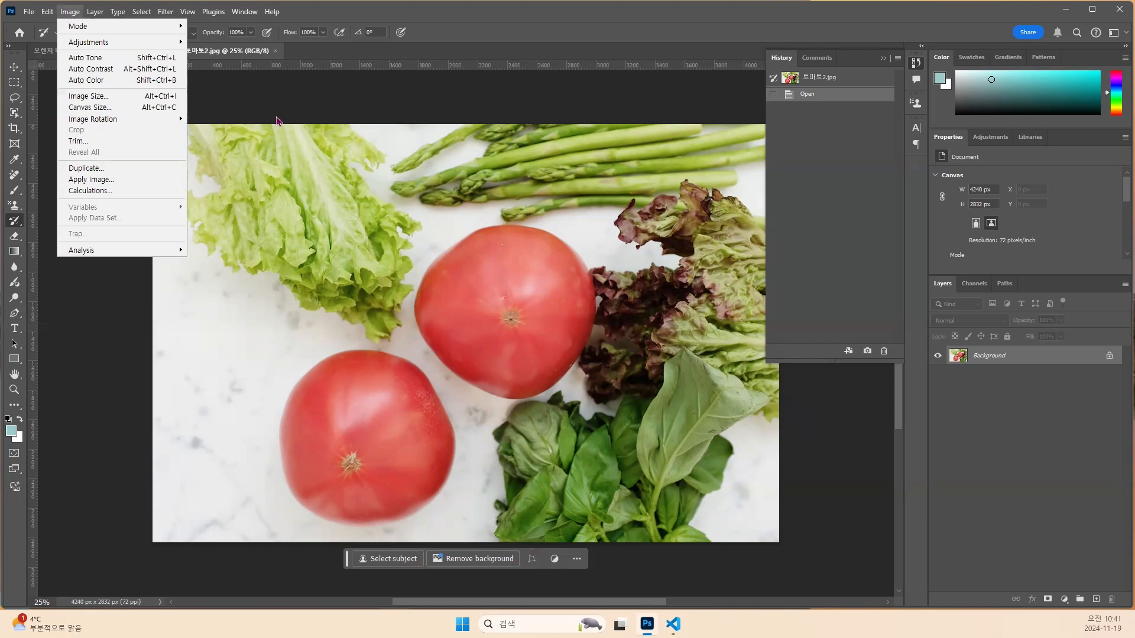
pyautogui.click(329, 58)
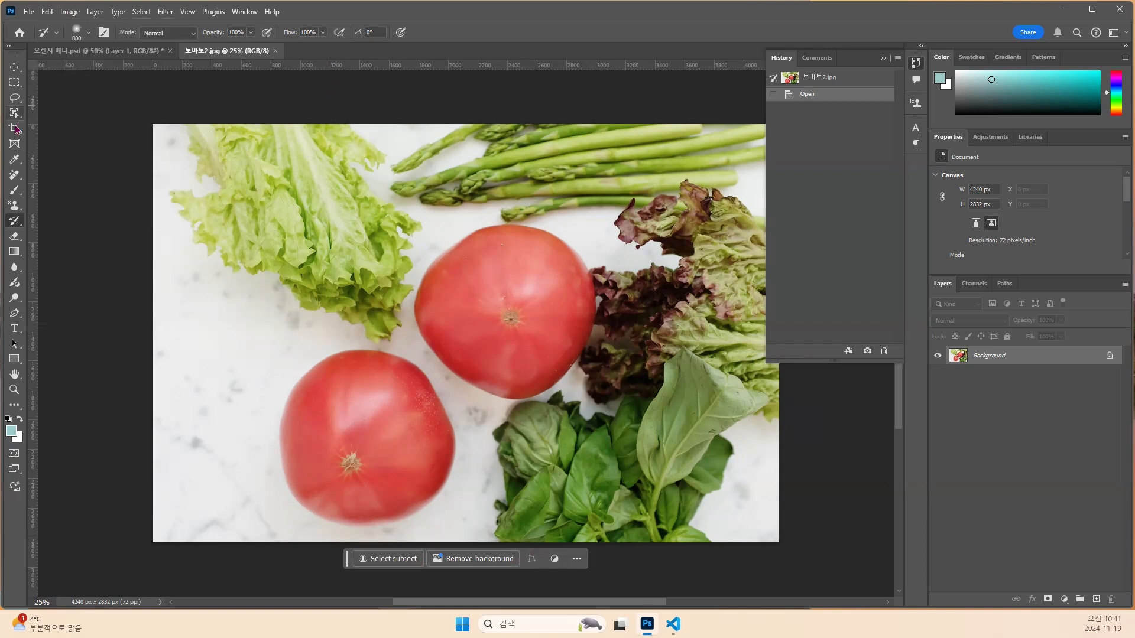
# Start a crop with the Crop tool in Ratio mode and widen the frame outward from its left edge.
pyautogui.click(14, 129)
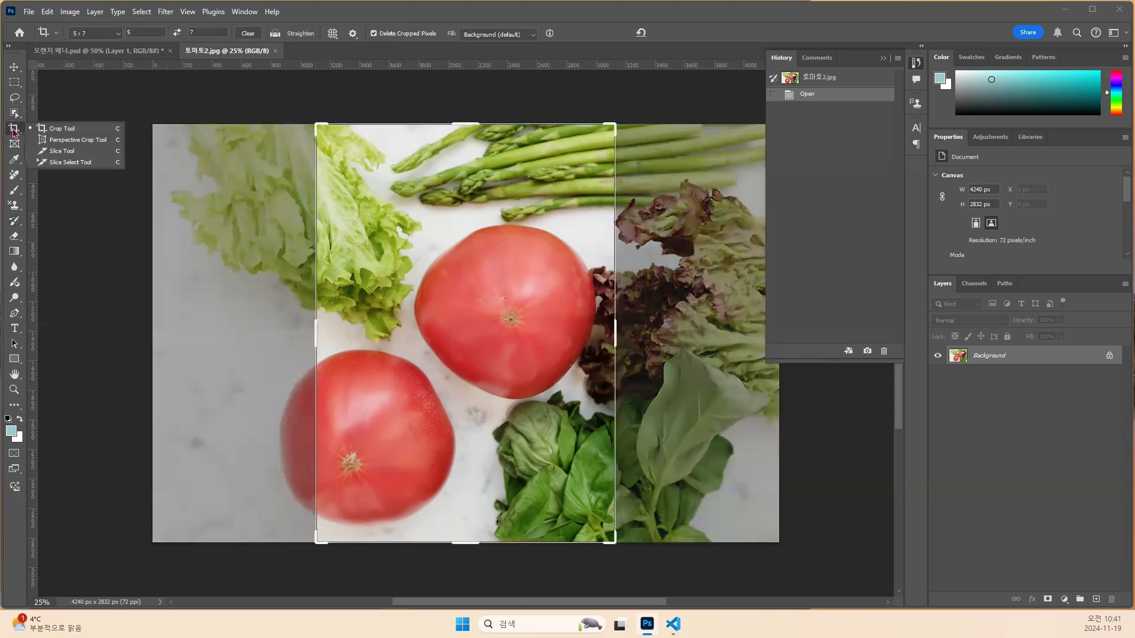
pyautogui.click(57, 135)
pyautogui.click(116, 34)
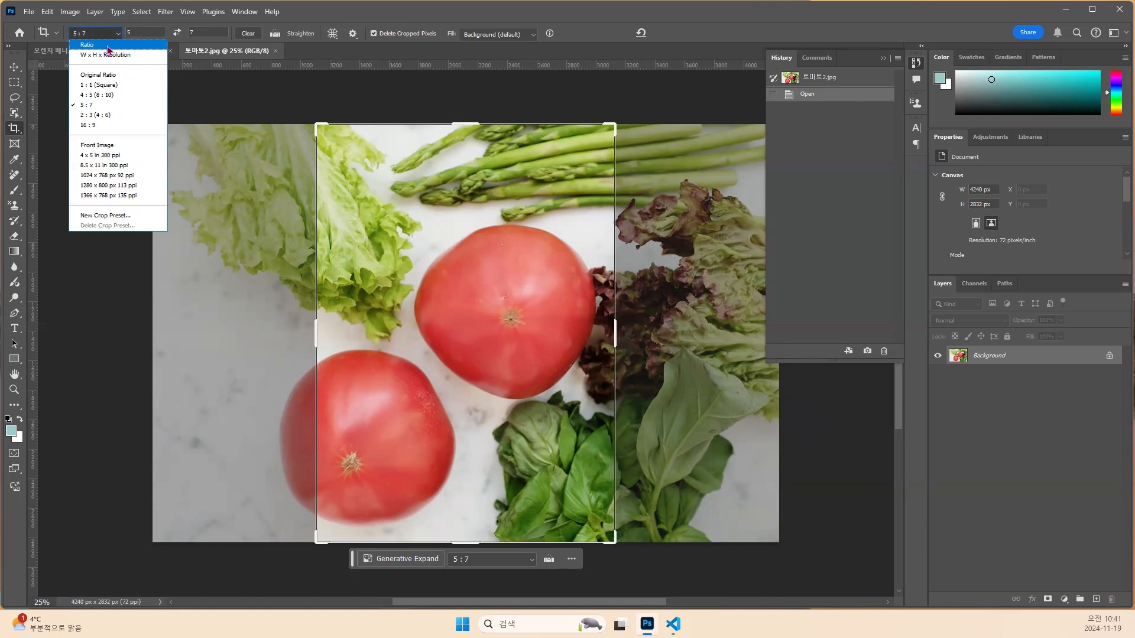
pyautogui.click(109, 45)
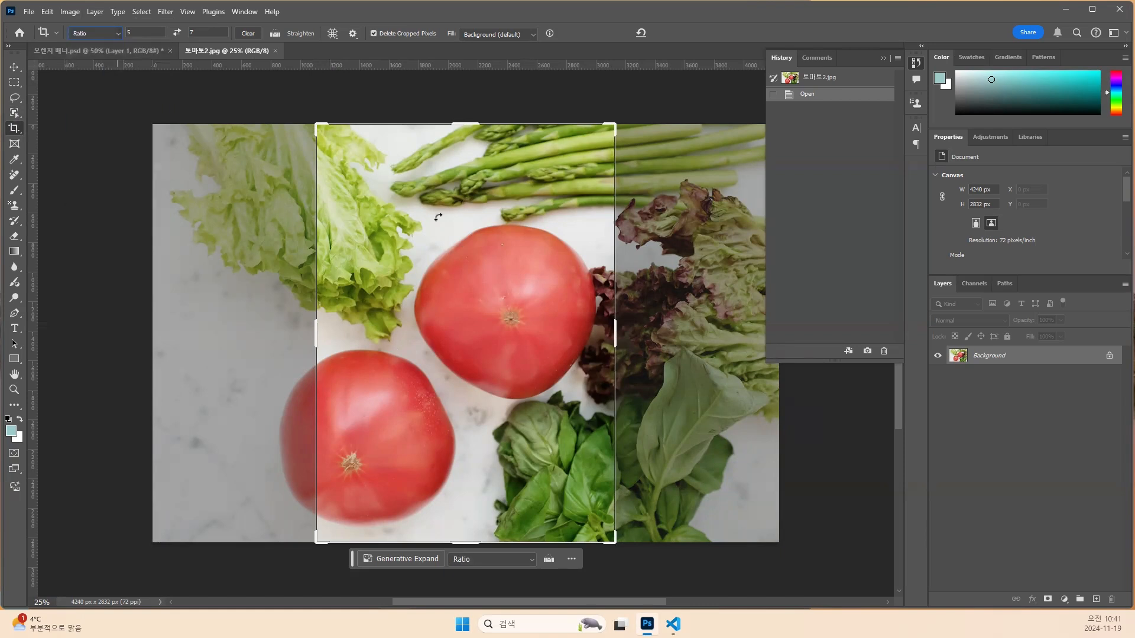
pyautogui.moveTo(310, 337)
pyautogui.mouseDown()
pyautogui.moveTo(263, 334)
pyautogui.moveTo(279, 316)
pyautogui.moveTo(291, 329)
pyautogui.mouseUp()
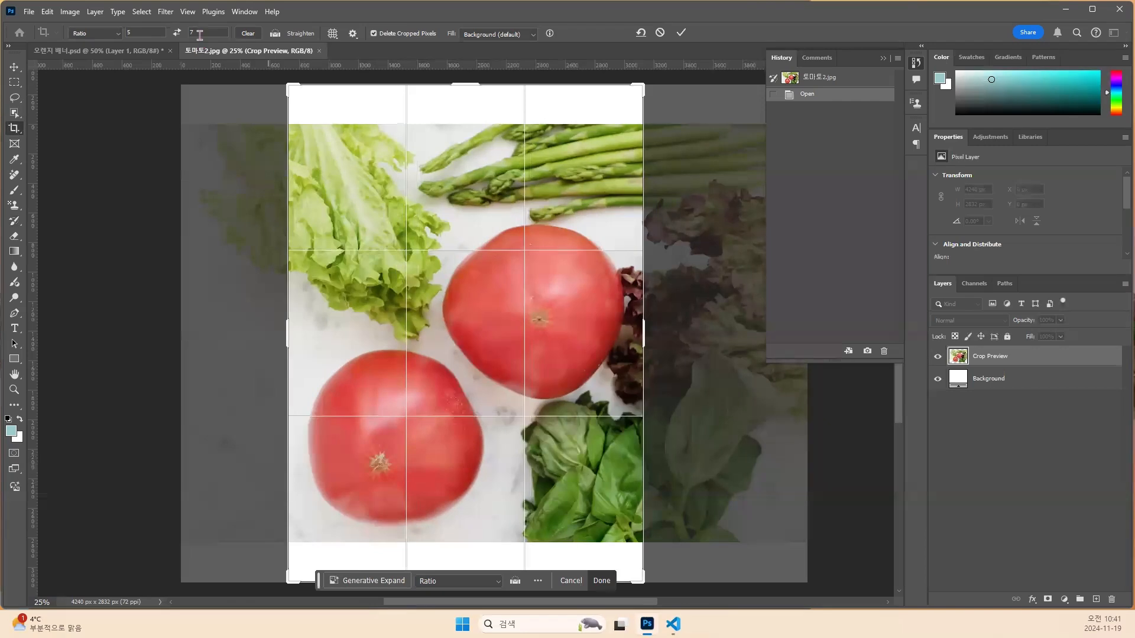
# Clear the current crop proportions and set the crop ratio to 2 : 3.
pyautogui.click(248, 36)
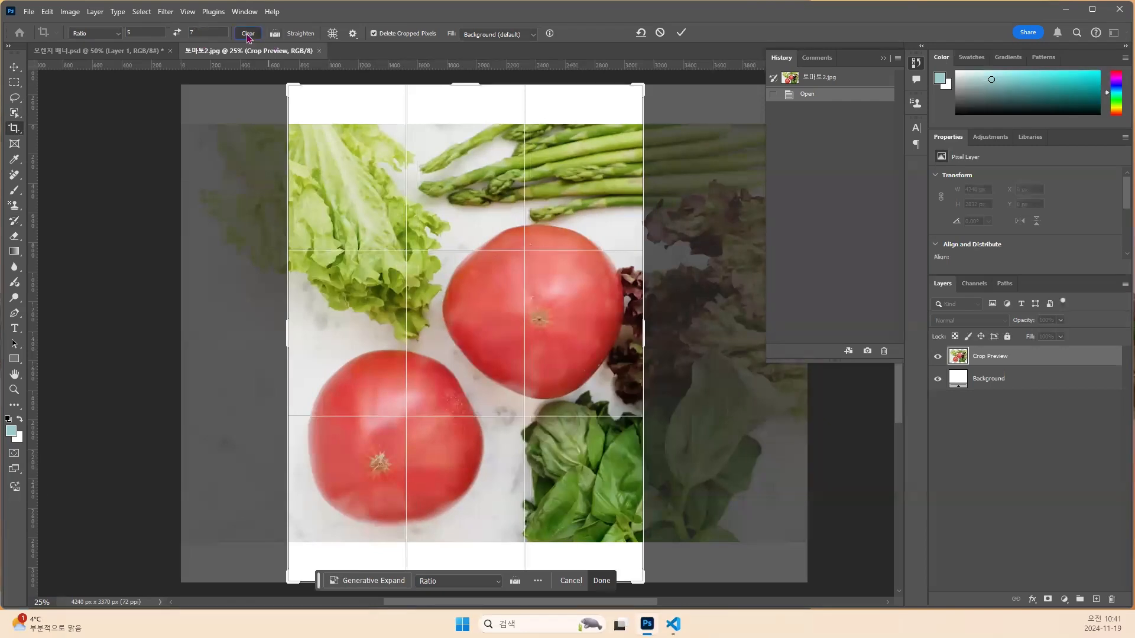
pyautogui.click(126, 30)
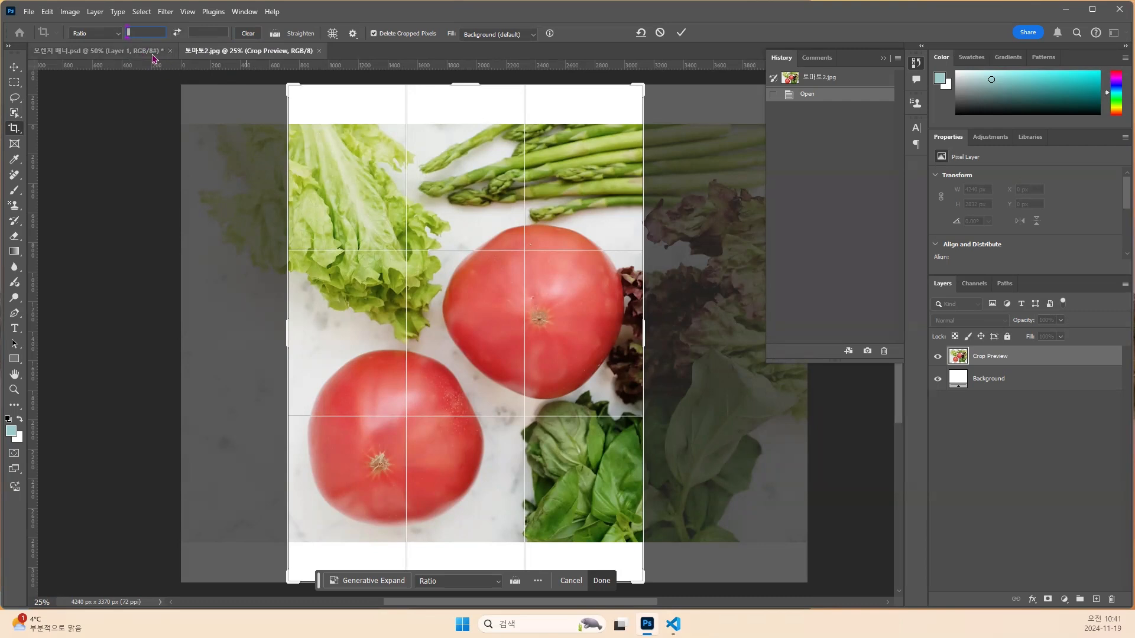
pyautogui.write('2')
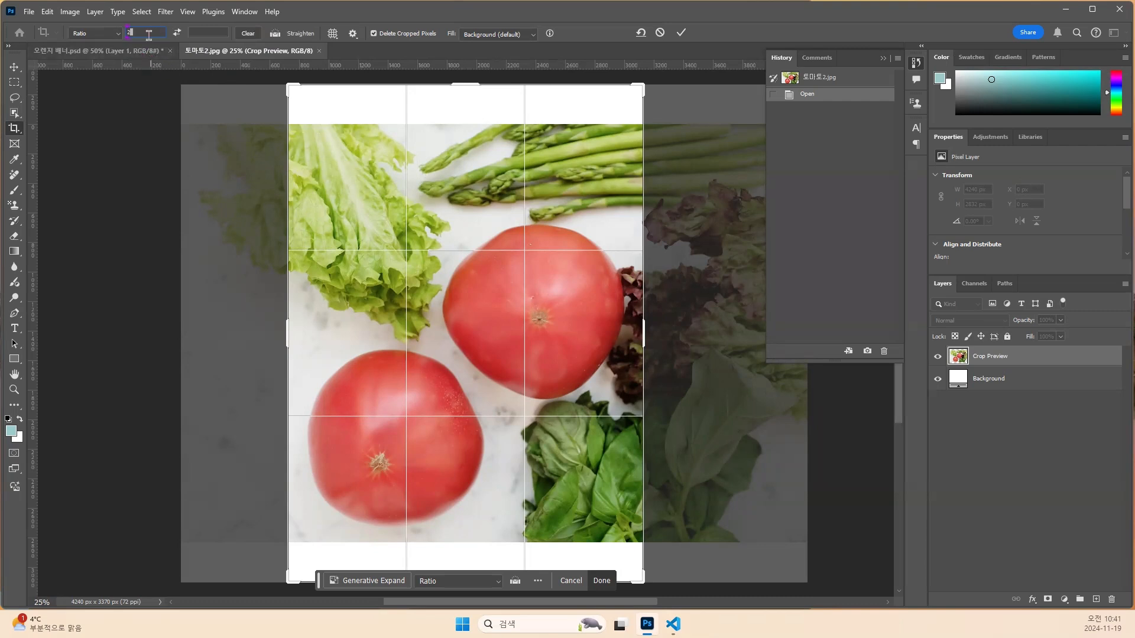
pyautogui.click(216, 33)
pyautogui.write('3')
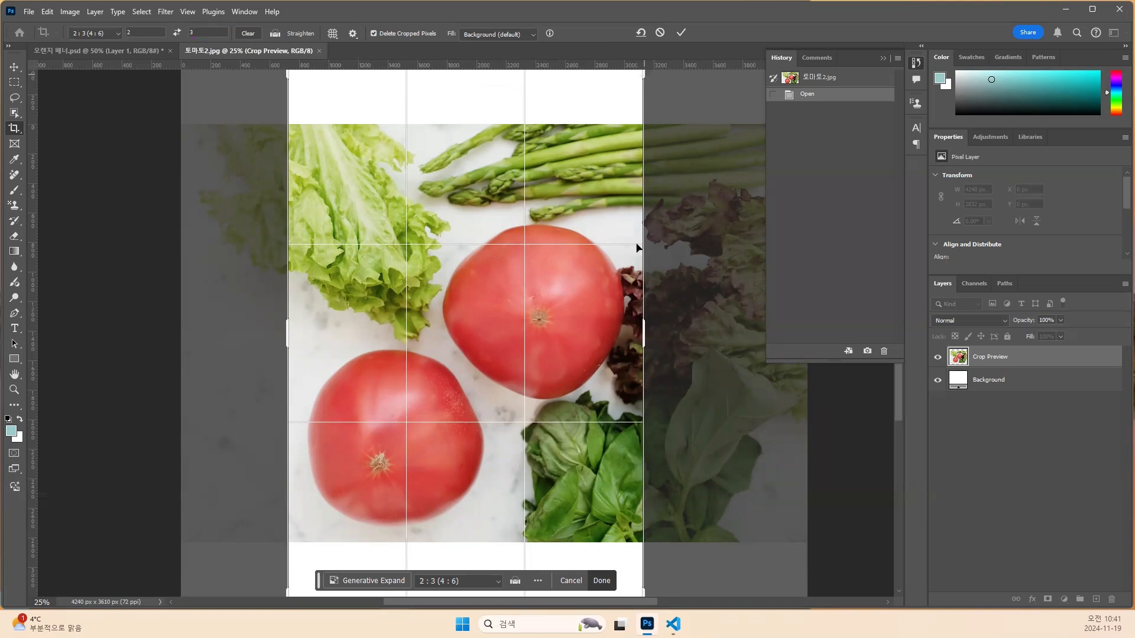
# Shrink the crop frame around the lettuce and lower tomato, clearing the ratio to resize it freely.
pyautogui.moveTo(643, 335); pyautogui.dragTo(580, 329)
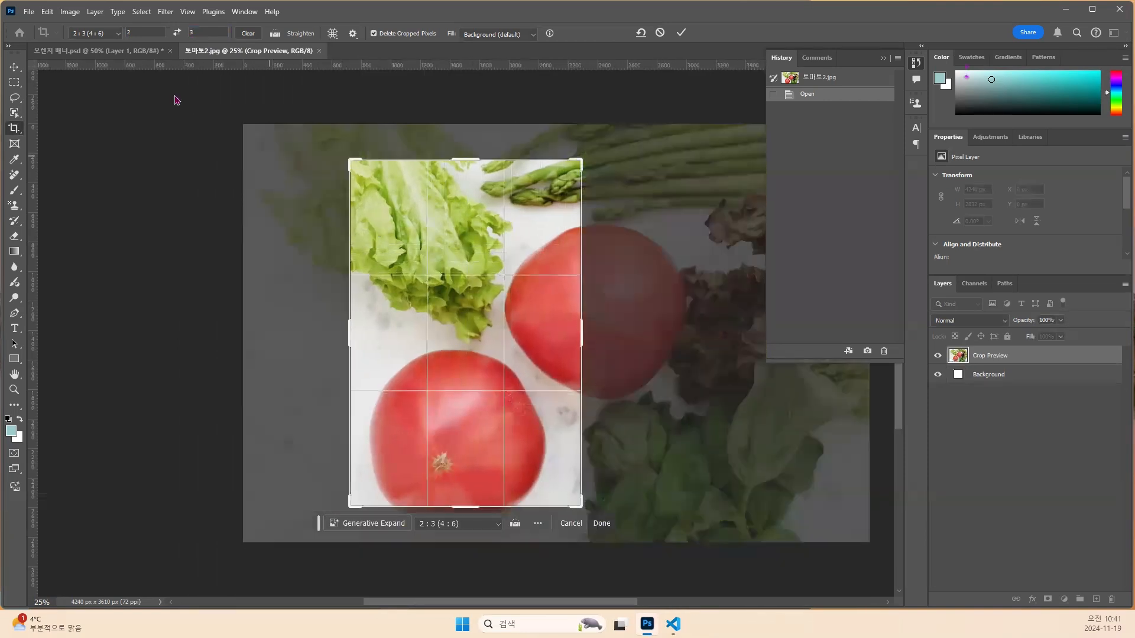
pyautogui.click(247, 35)
pyautogui.moveTo(573, 178)
pyautogui.mouseDown()
pyautogui.moveTo(562, 201)
pyautogui.moveTo(564, 159)
pyautogui.moveTo(555, 191)
pyautogui.mouseUp()
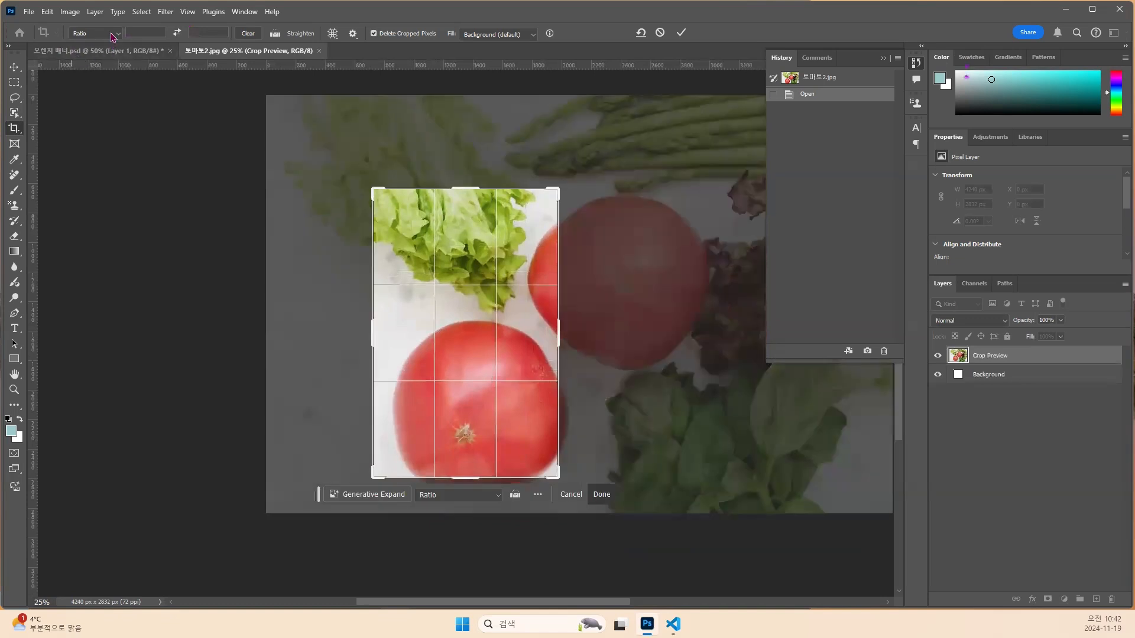
# Switch the crop to W x H x Resolution, clear its preset values, and apply the crop.
pyautogui.click(112, 39)
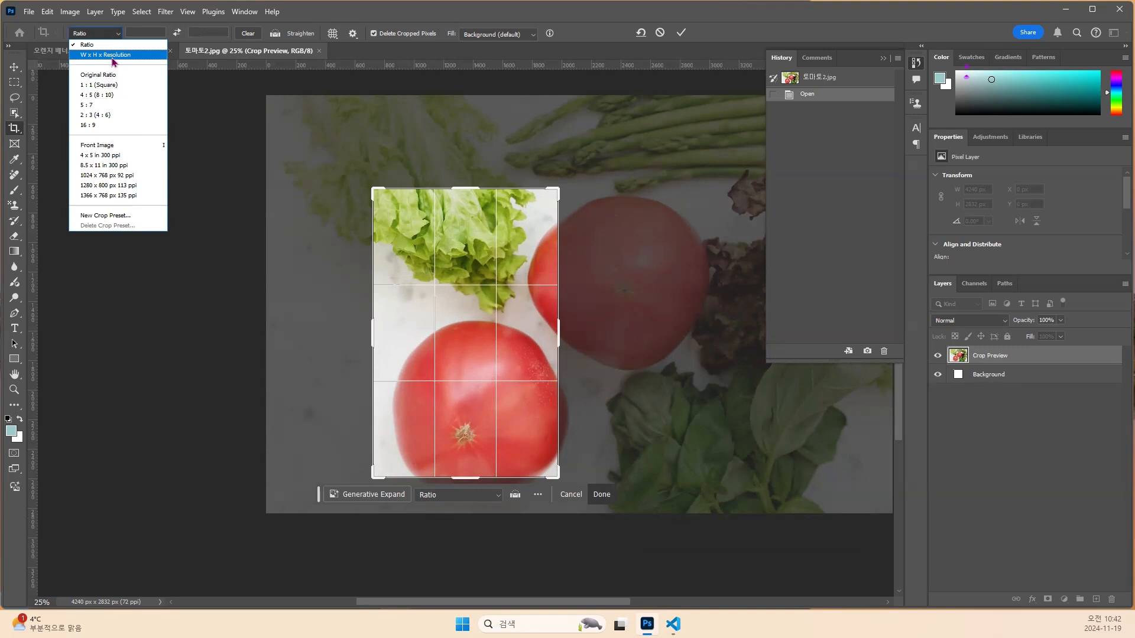
pyautogui.click(113, 56)
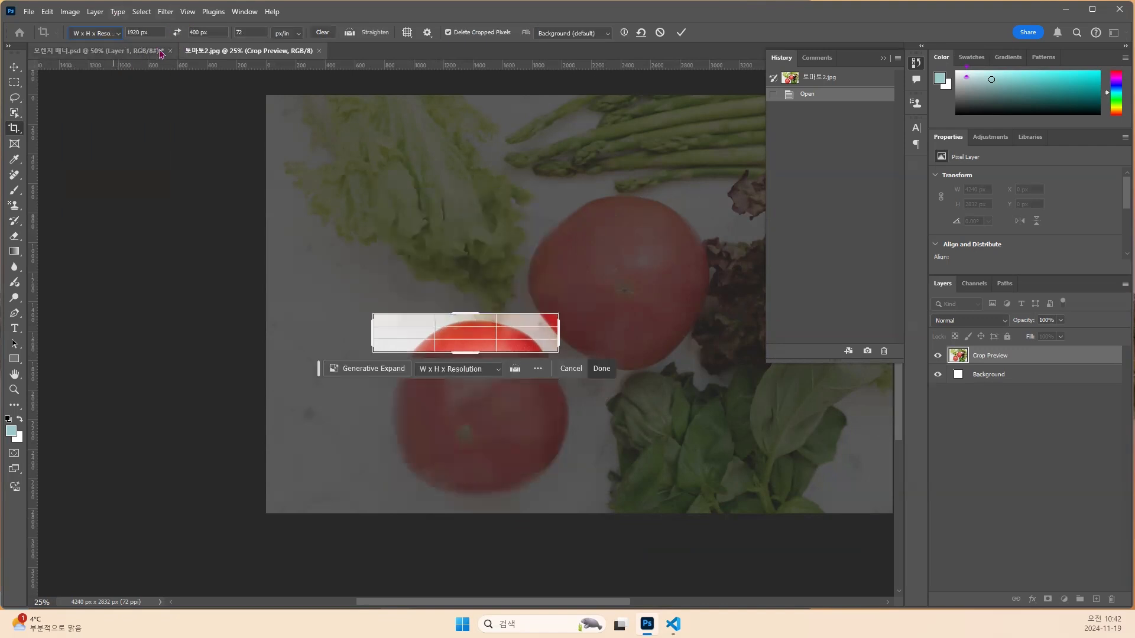
pyautogui.click(319, 34)
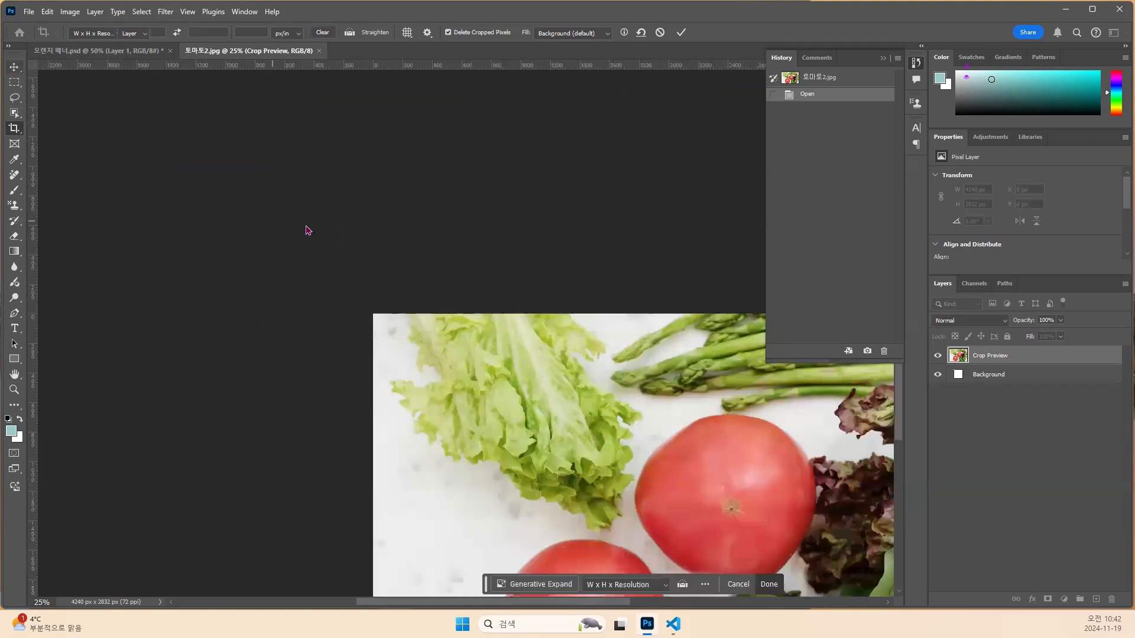
pyautogui.press('v')
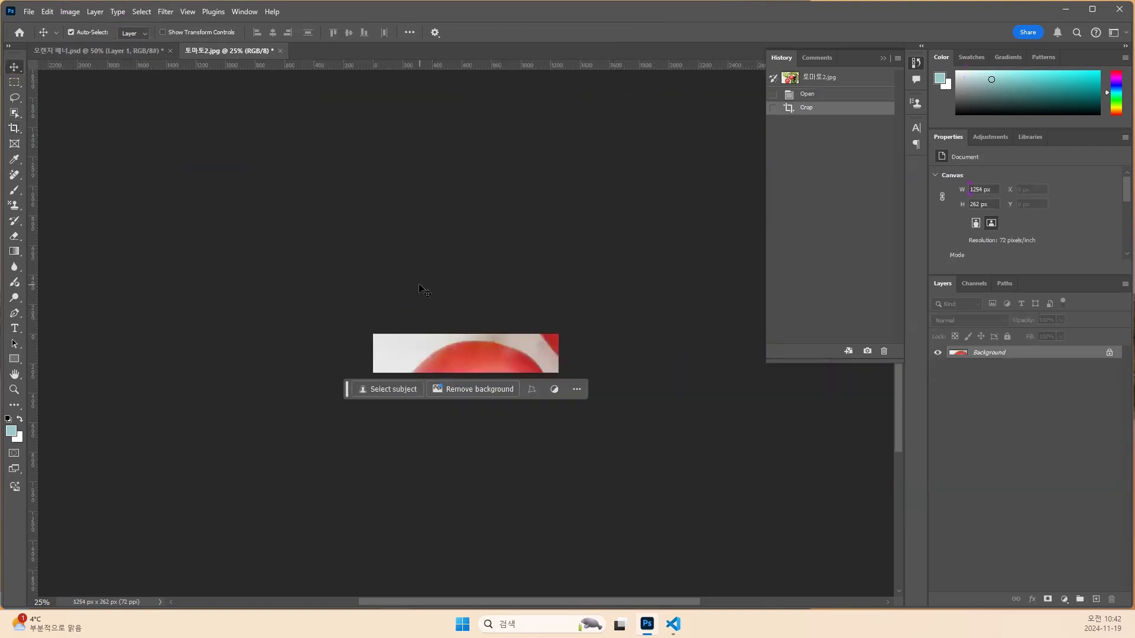
pyautogui.hotkey('ctrl', '0')
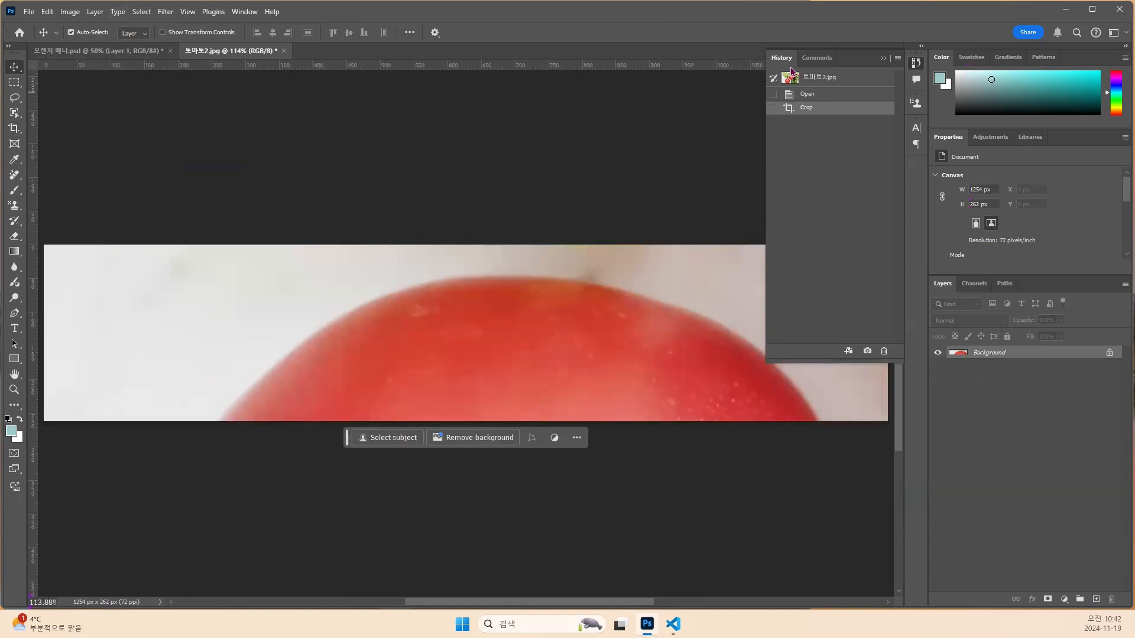
# Revert the tomato image to its original opening snapshot in the history.
pyautogui.click(914, 67)
pyautogui.click(913, 67)
pyautogui.click(811, 77)
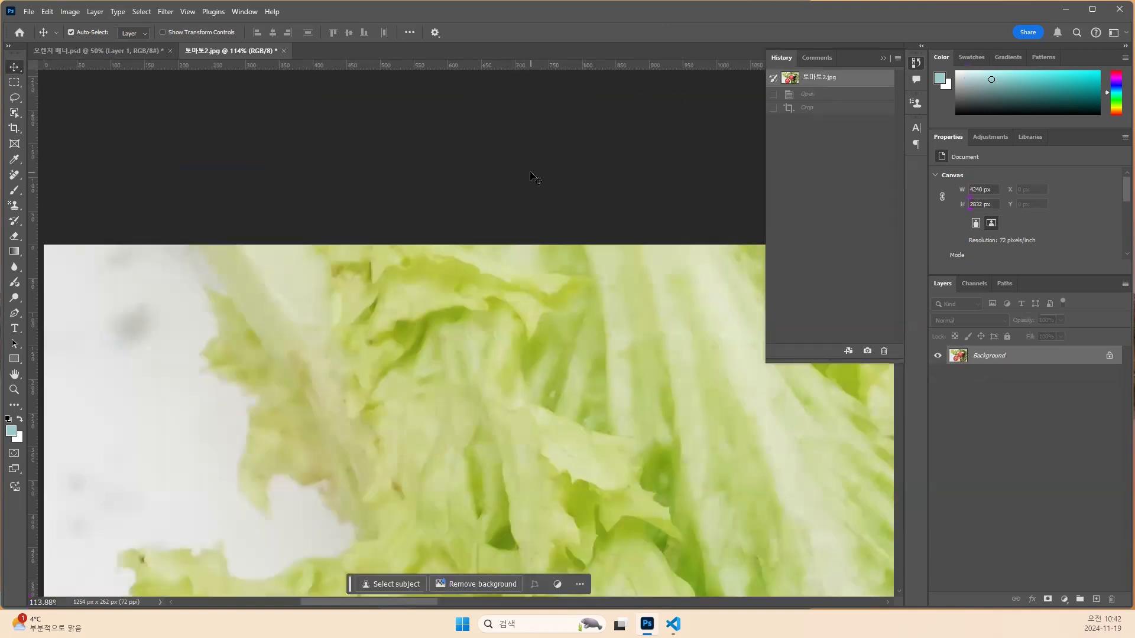
pyautogui.hotkey('ctrl', '0')
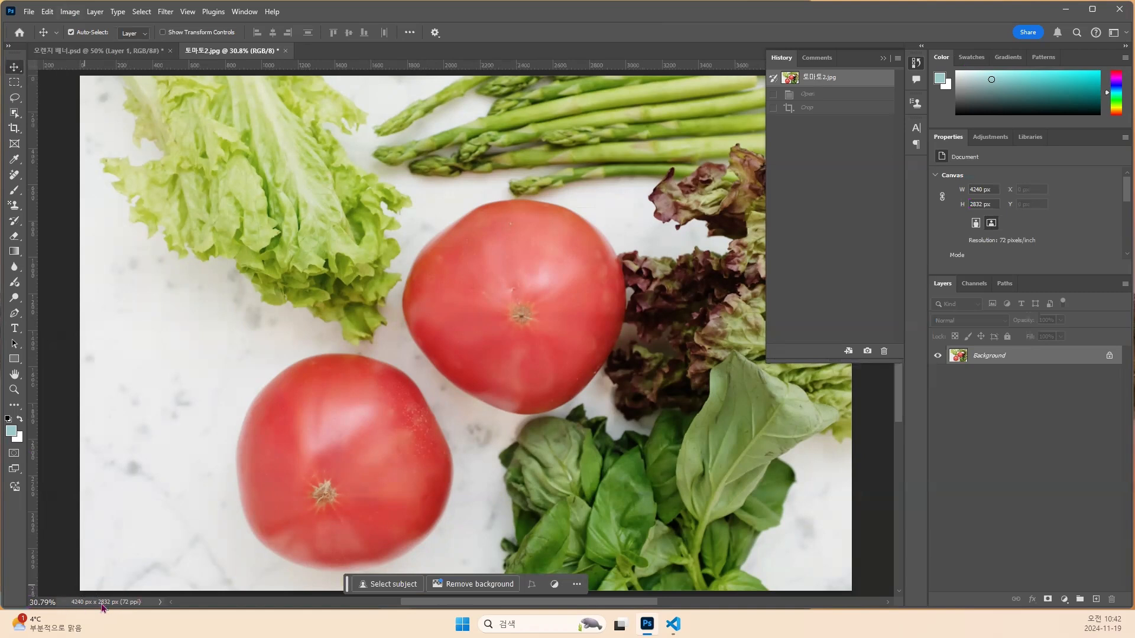
# Resize the whole image to a width of 1920 pixels, keeping its proportions.
pyautogui.click(76, 11)
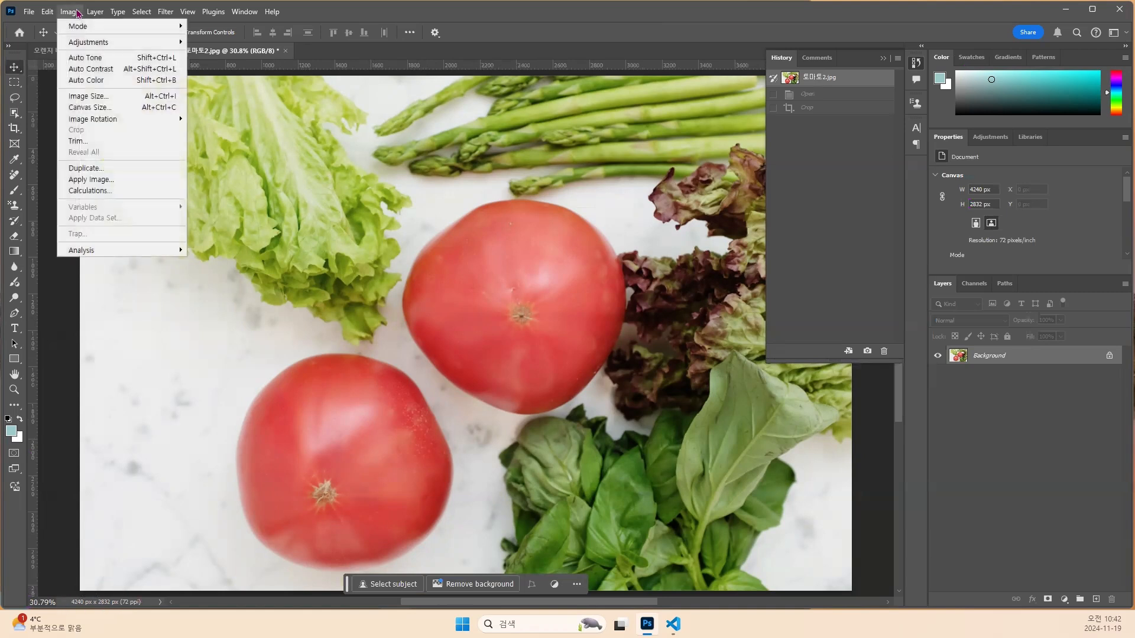
pyautogui.click(89, 96)
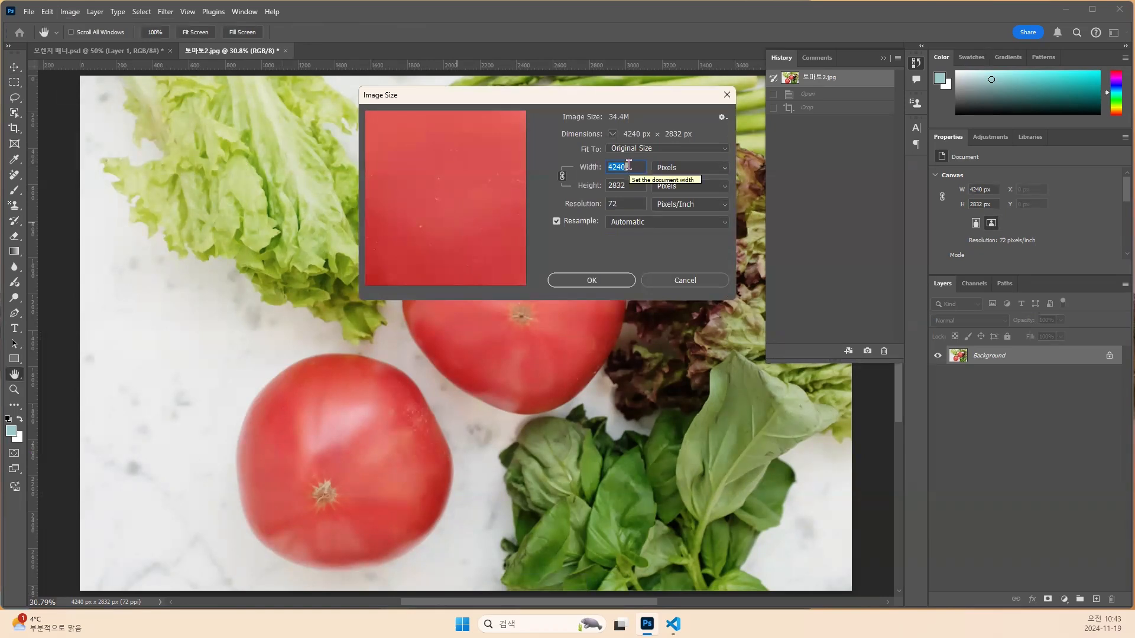
pyautogui.write('1920')
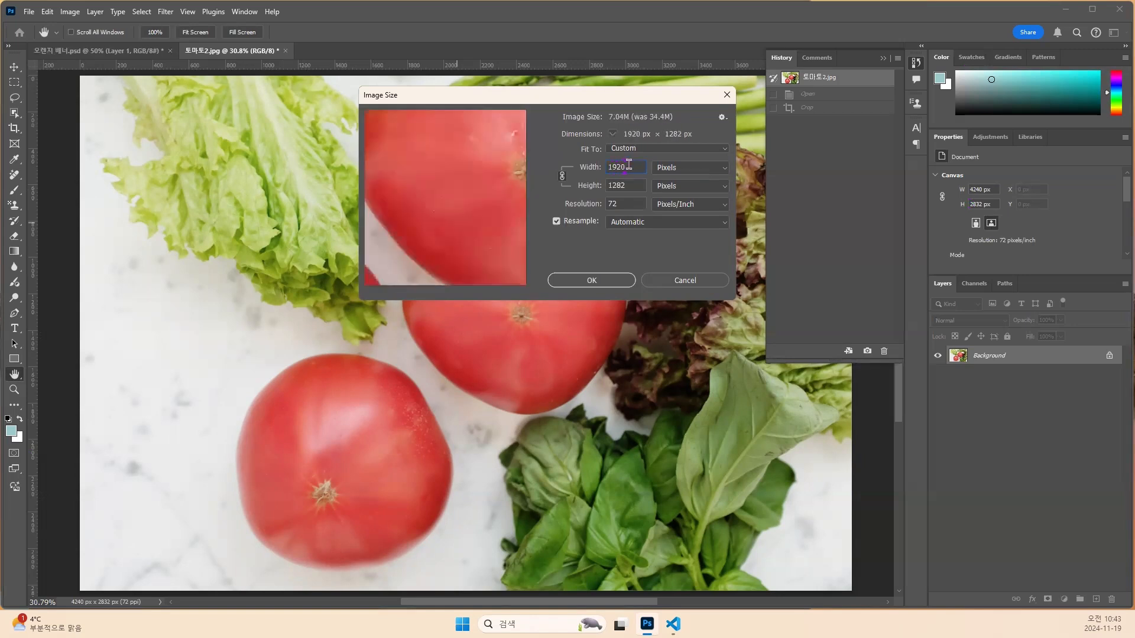
pyautogui.press('Return')
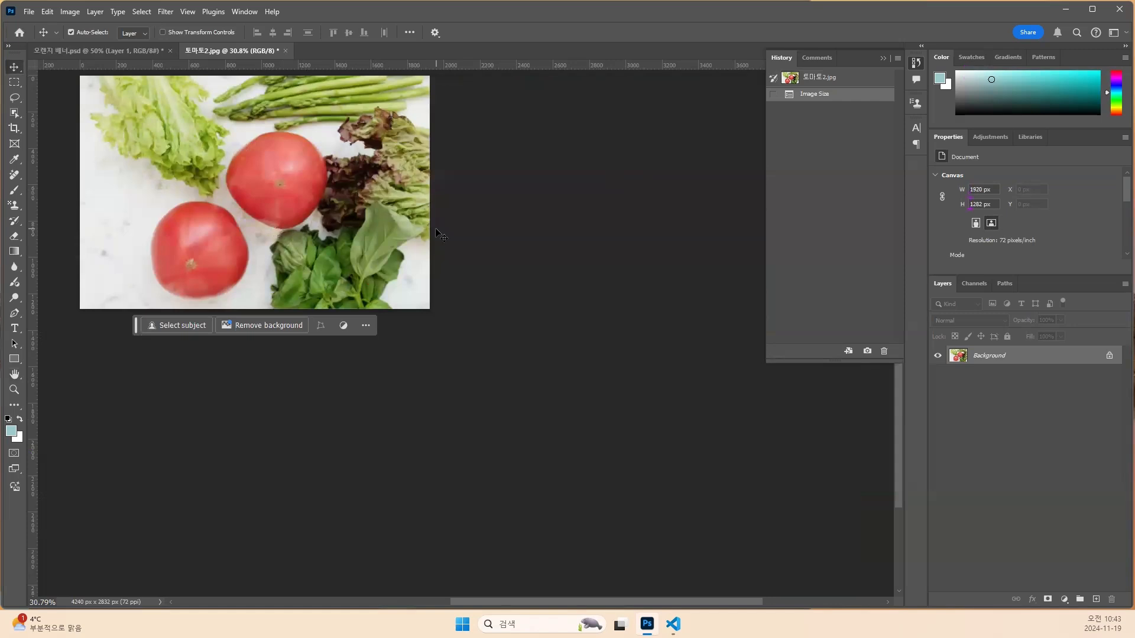
pyautogui.hotkey('ctrl', '0')
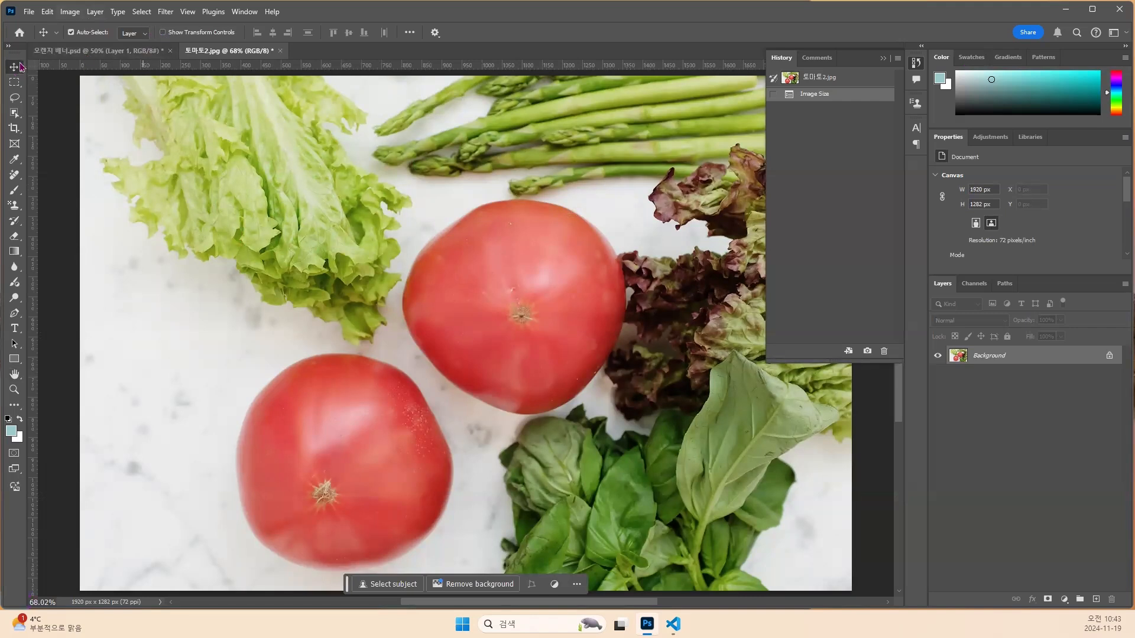
# Draw a rectangular marquee selection of about 642 × 642 px around the upper tomato.
pyautogui.click(17, 85)
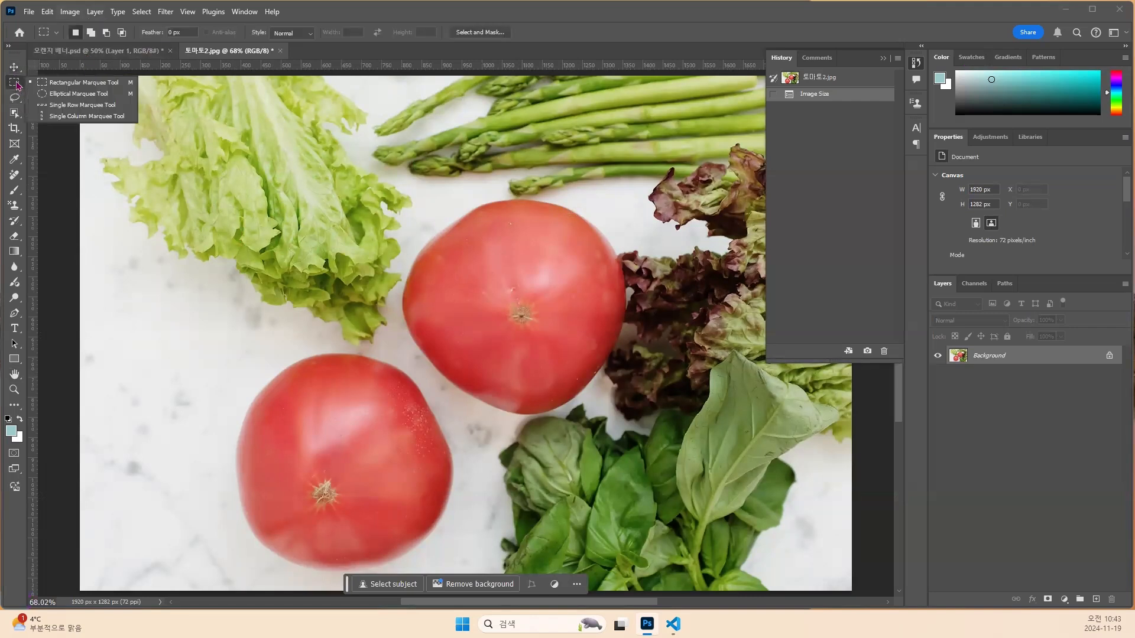
pyautogui.click(71, 82)
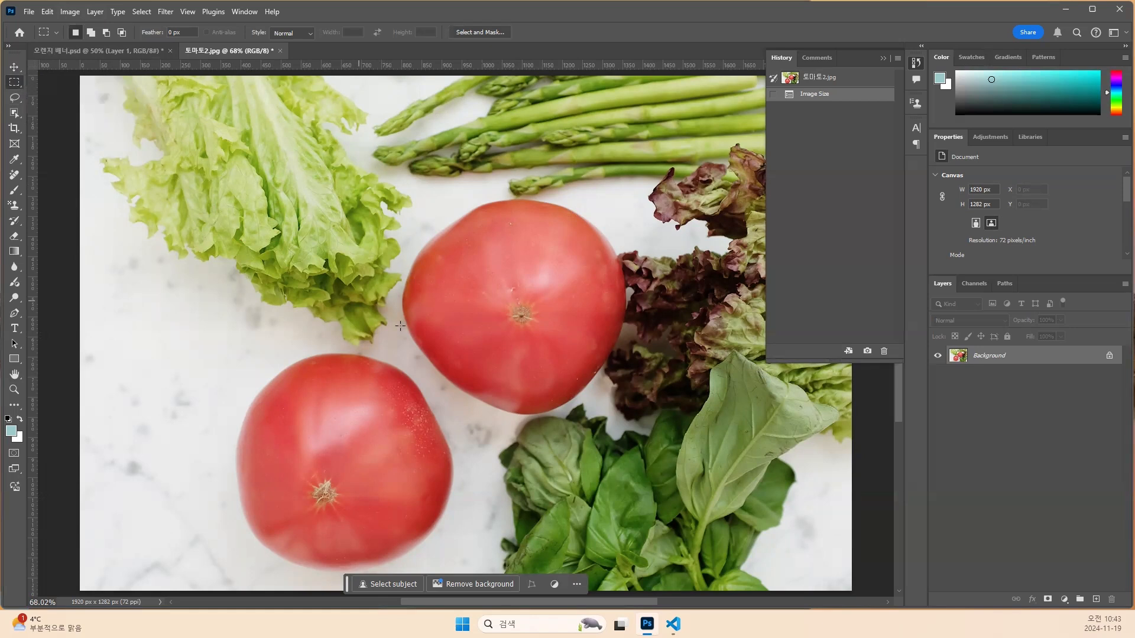
pyautogui.moveTo(387, 176); pyautogui.dragTo(644, 433)
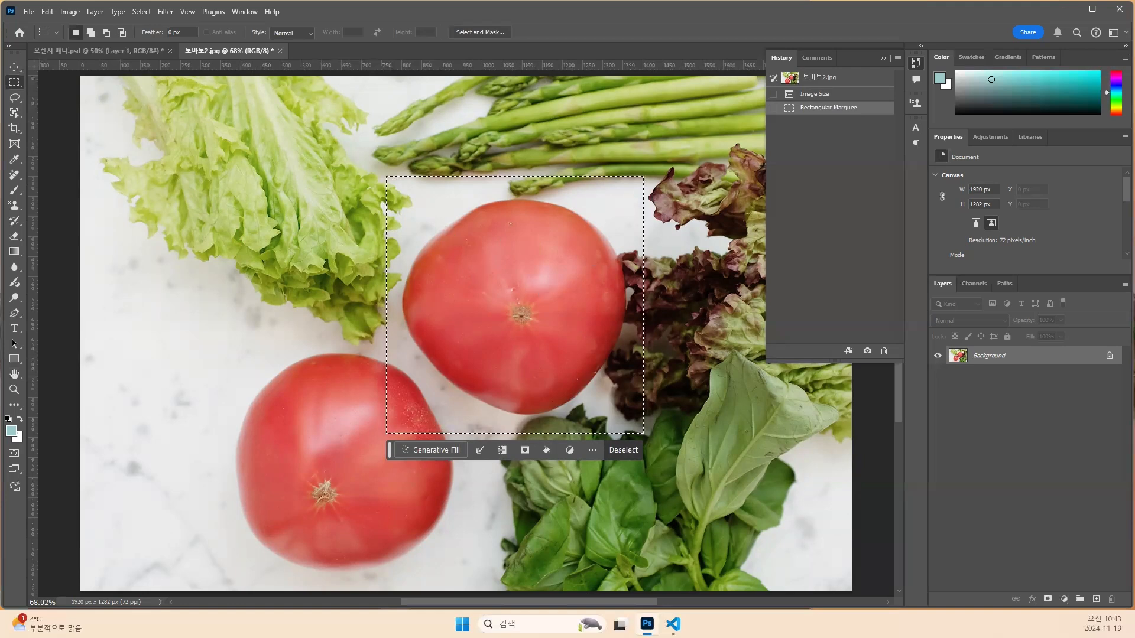
# Try cropping the image to the marquee selection around the tomato, and undo the crop.
pyautogui.click(70, 12)
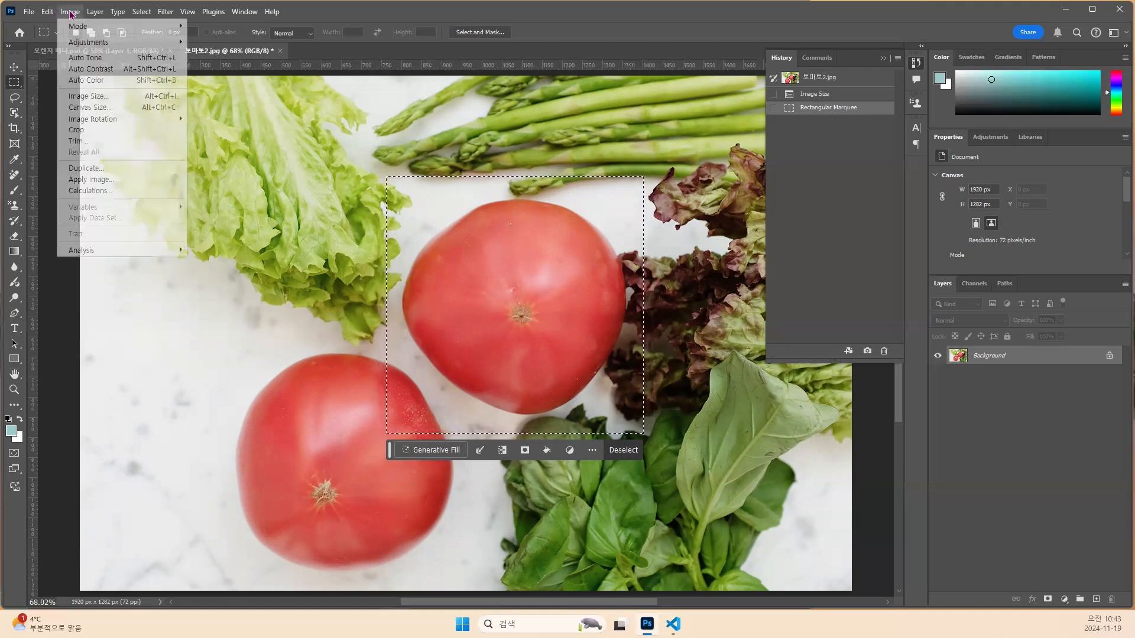
pyautogui.click(83, 131)
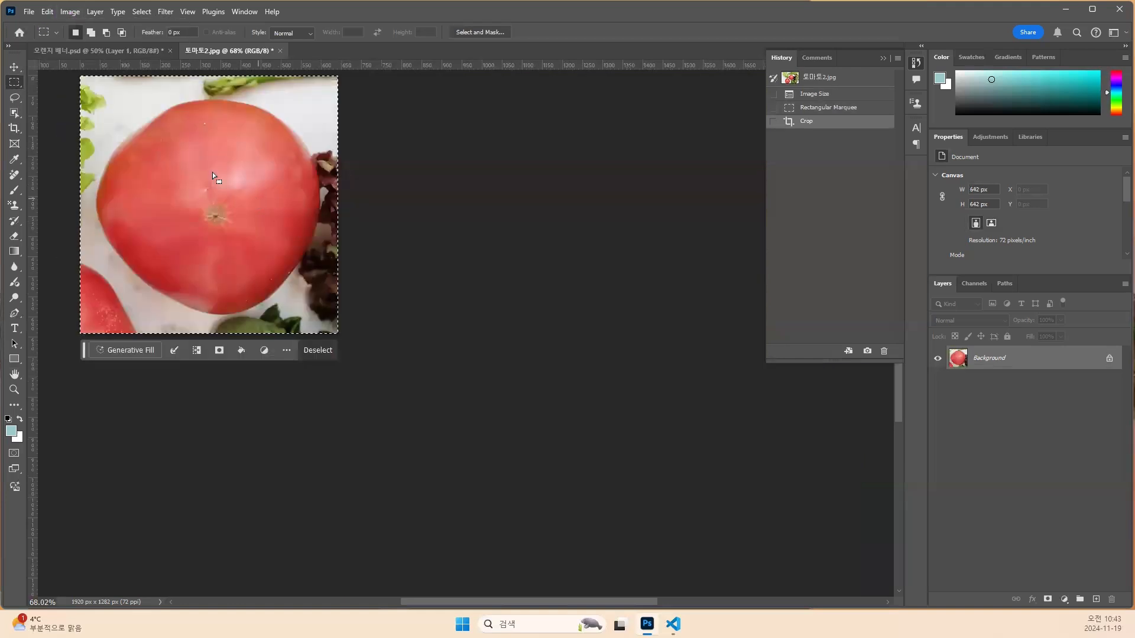
pyautogui.hotkey('ctrl', 'z')
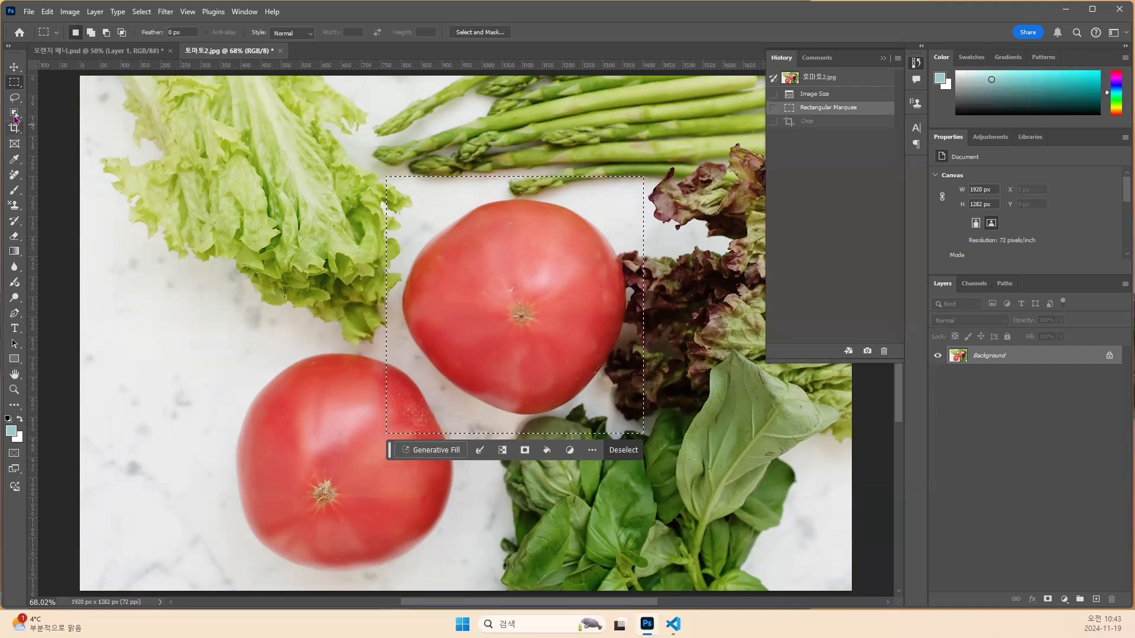
pyautogui.click(15, 130)
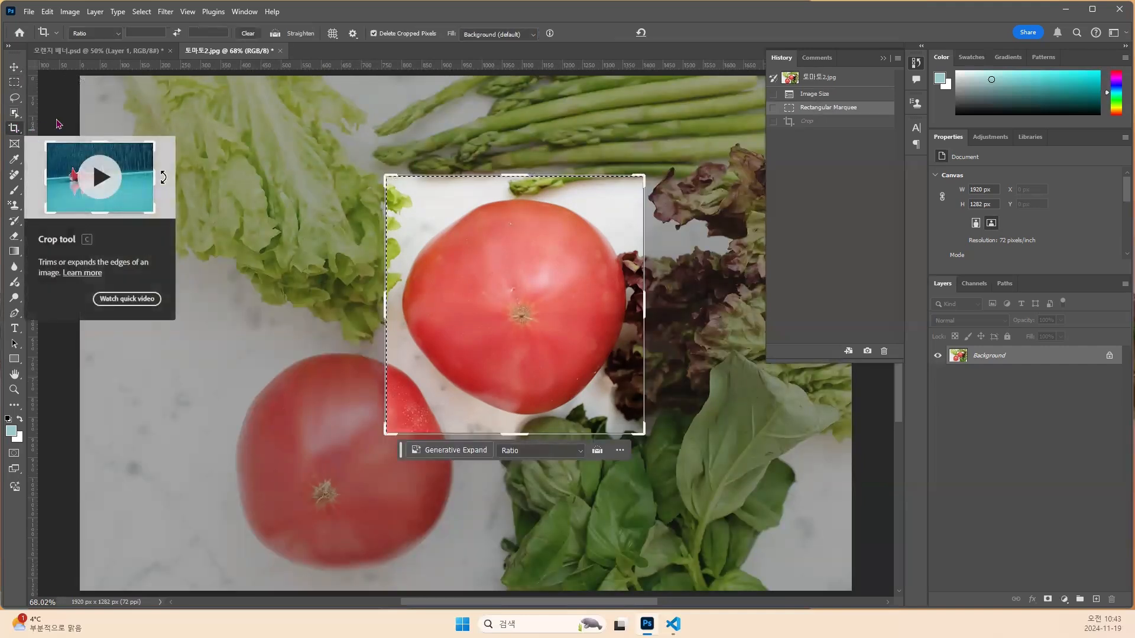
pyautogui.press('Escape')
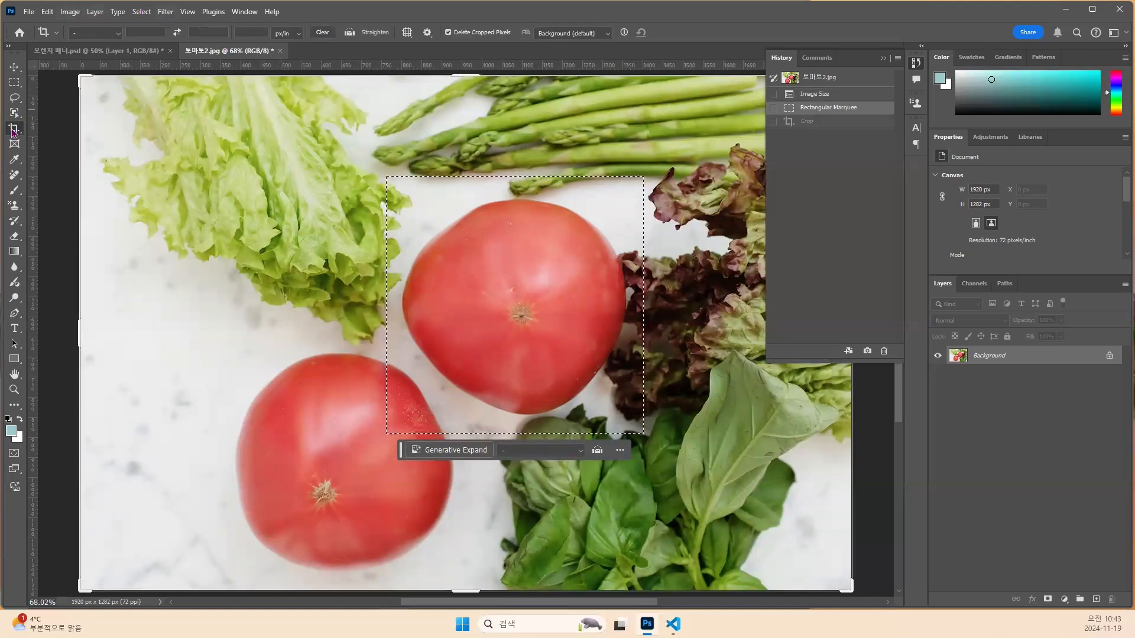
pyautogui.click(71, 12)
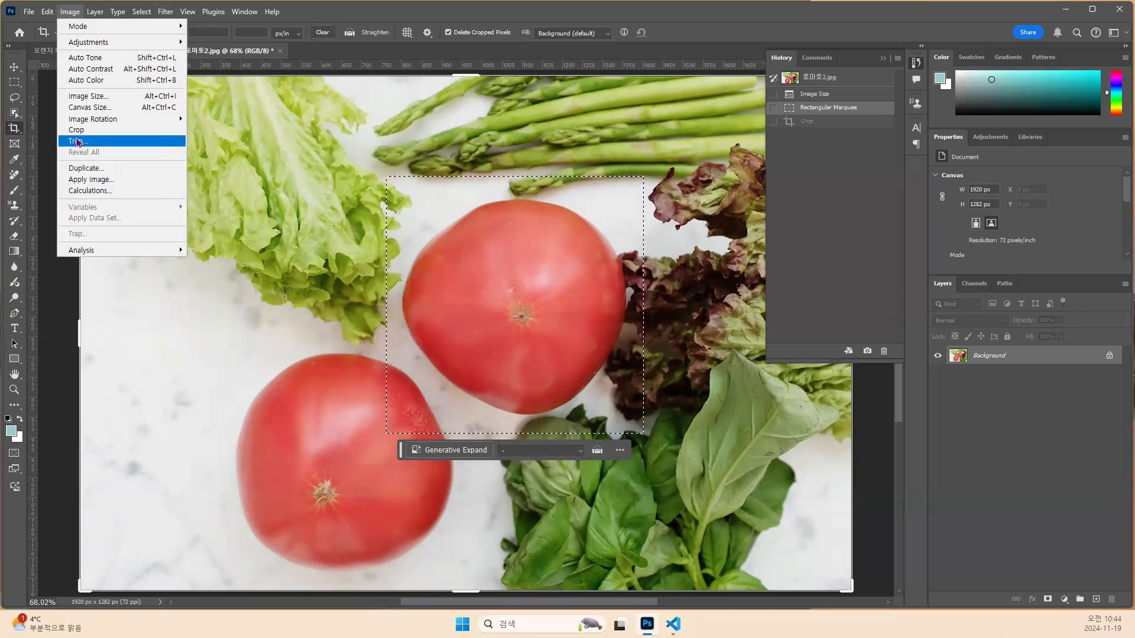
pyautogui.click(66, 13)
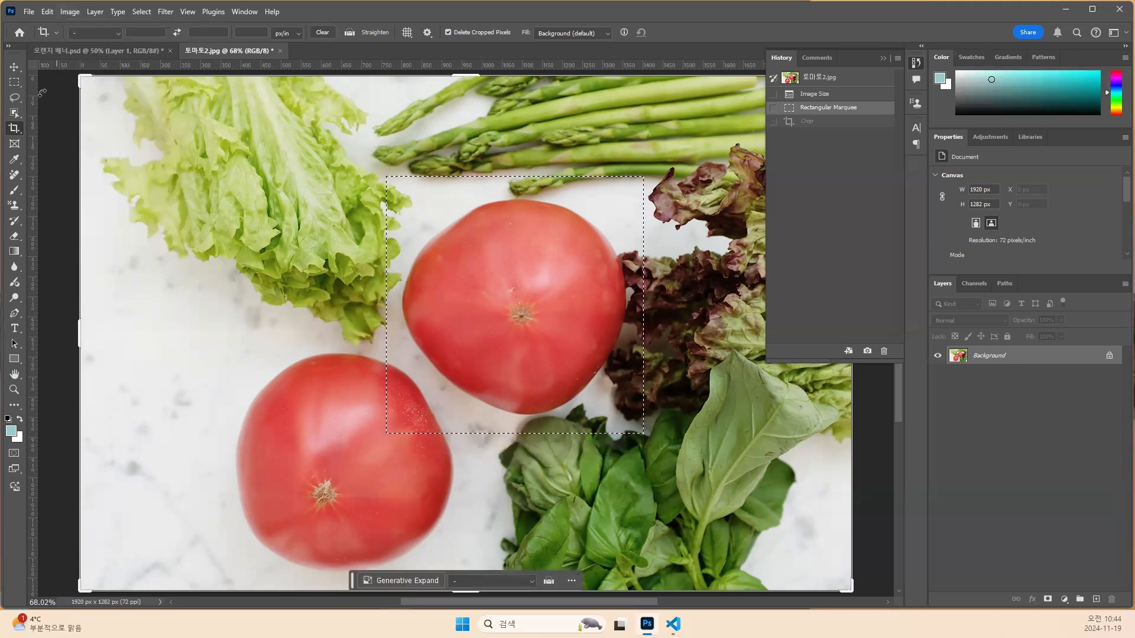
# Create a new document 500 pixels wide and 500 pixels high with a white background at 72 pixels/inch.
pyautogui.click(28, 11)
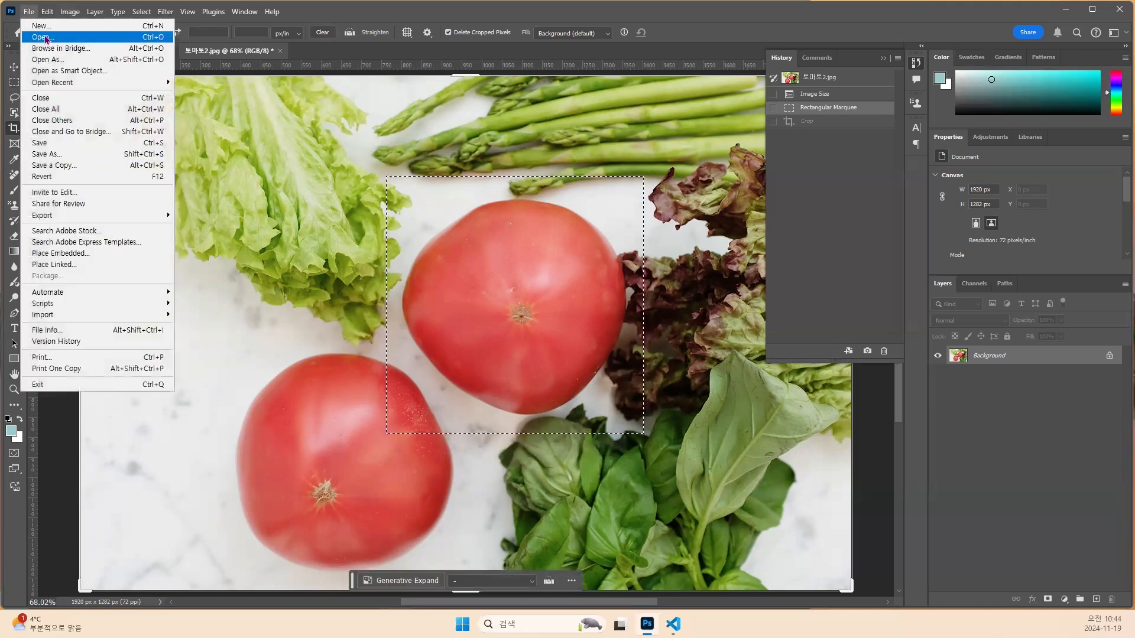
pyautogui.click(47, 27)
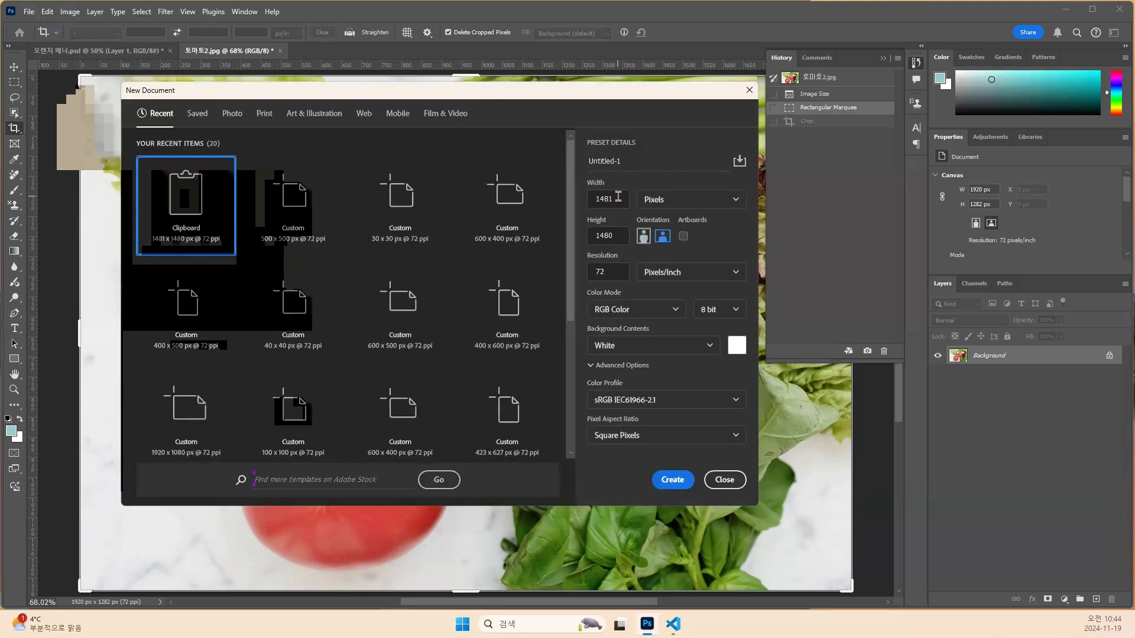
pyautogui.moveTo(617, 197); pyautogui.dragTo(580, 202)
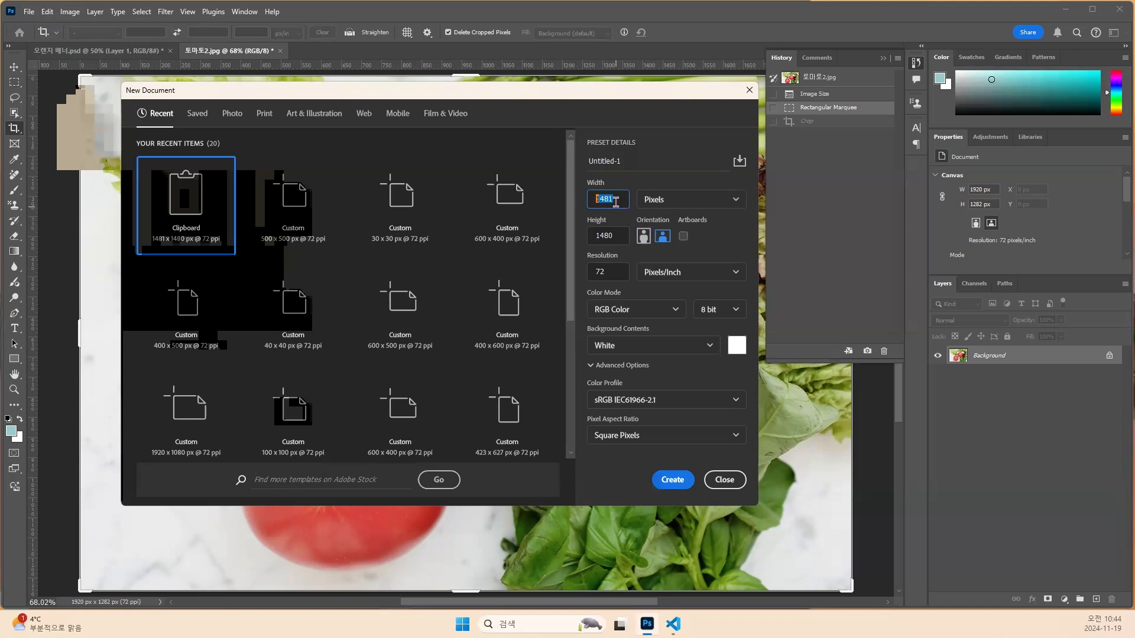
pyautogui.write('500')
pyautogui.press('Tab')
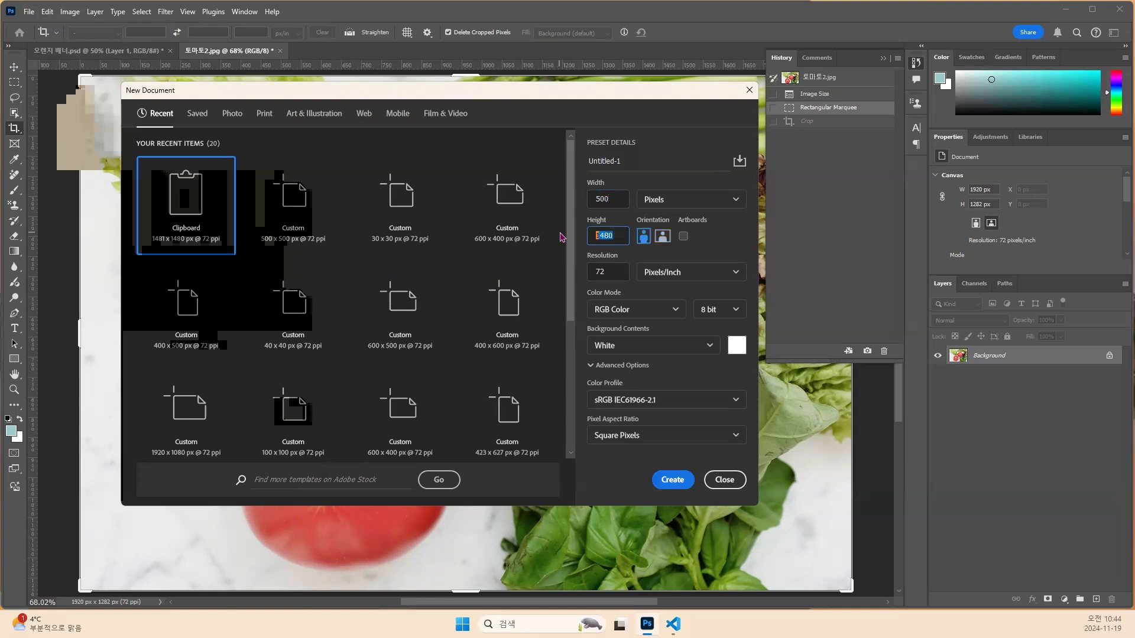
pyautogui.write('500')
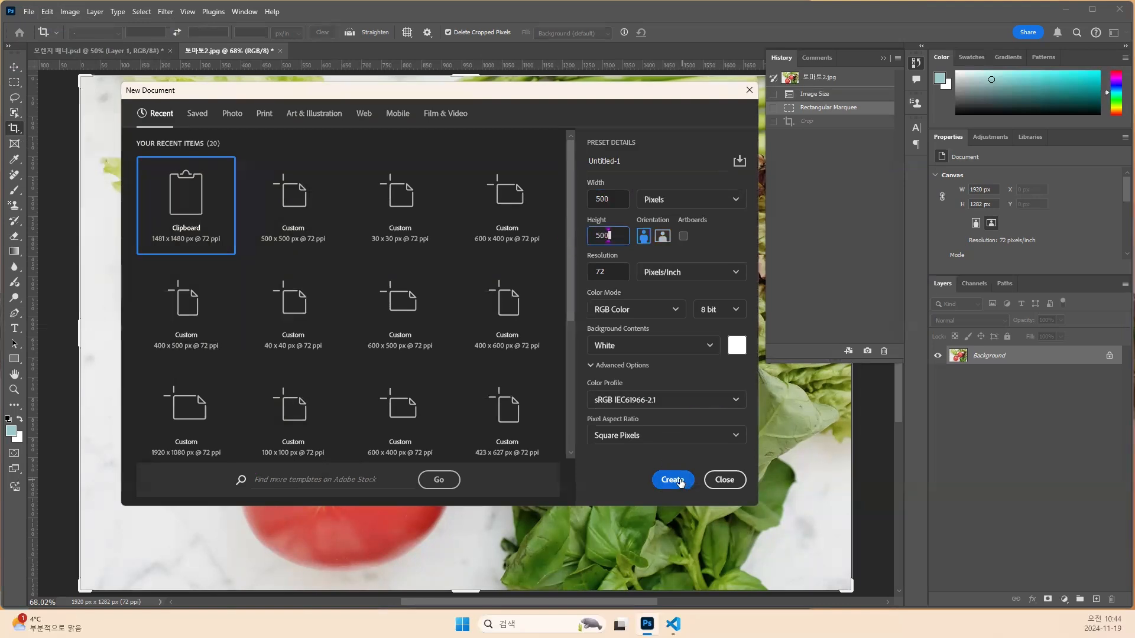
pyautogui.click(672, 479)
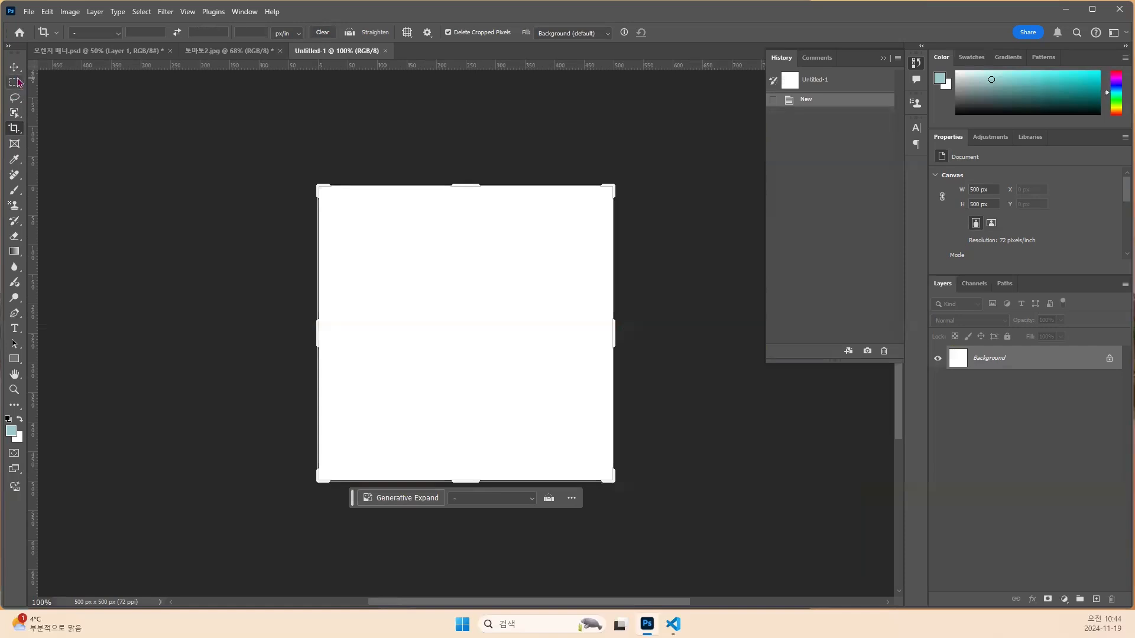
pyautogui.click(28, 12)
pyautogui.click(35, 24)
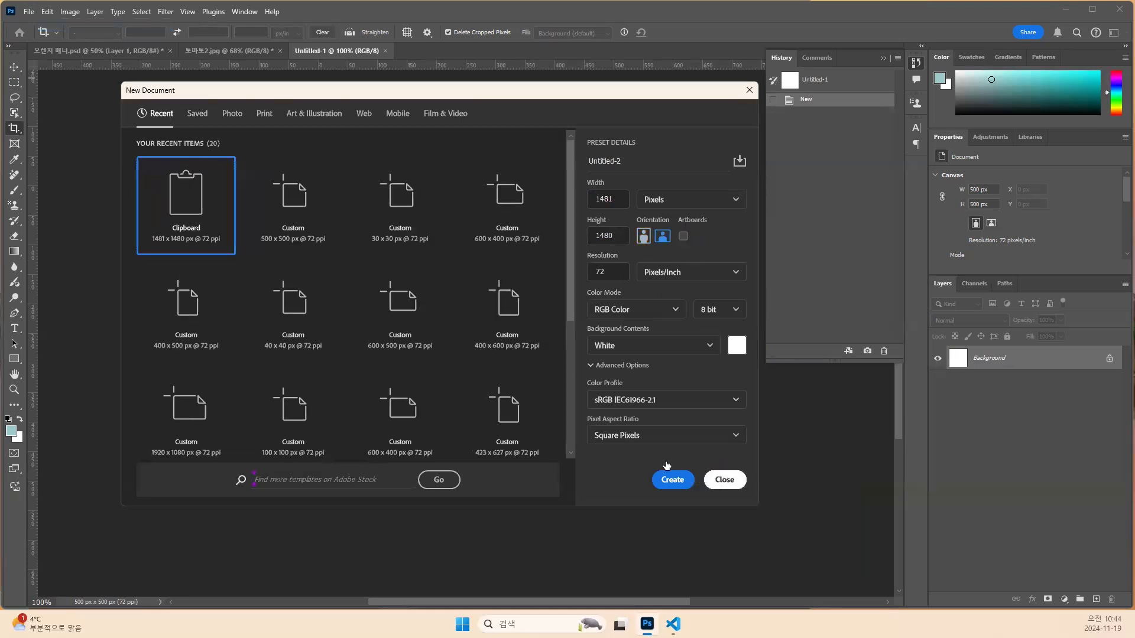
pyautogui.click(720, 481)
# In 토마토2.jpg, clear the marquee selection and select the upper tomato with the Object Selection tool.
pyautogui.hotkey('ctrl', 'shift', 'Tab')
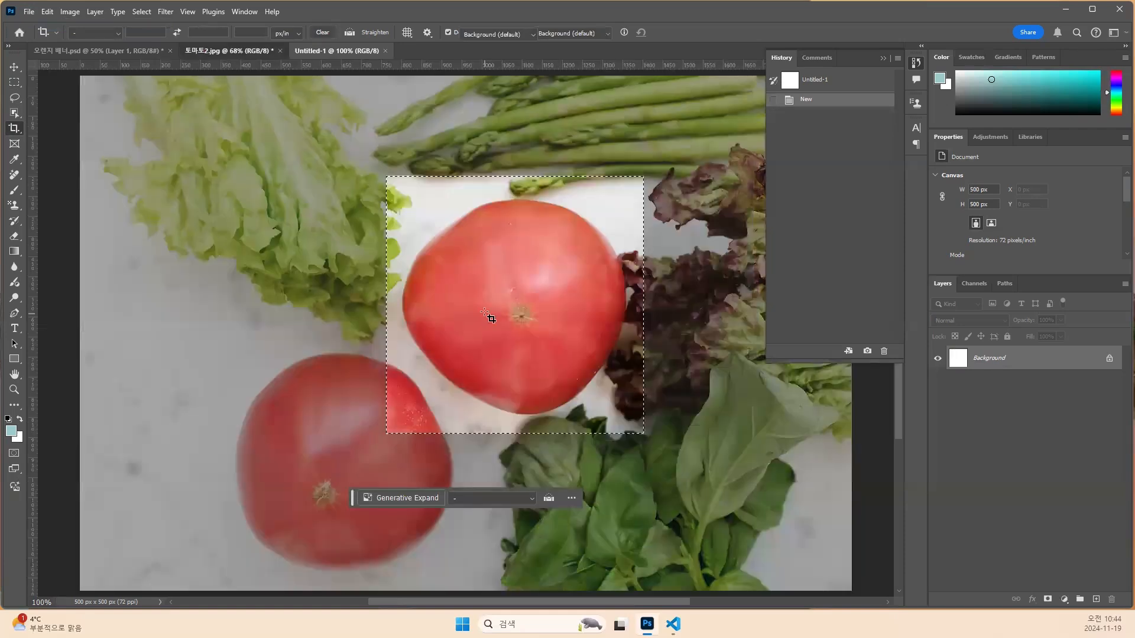
pyautogui.click(14, 82)
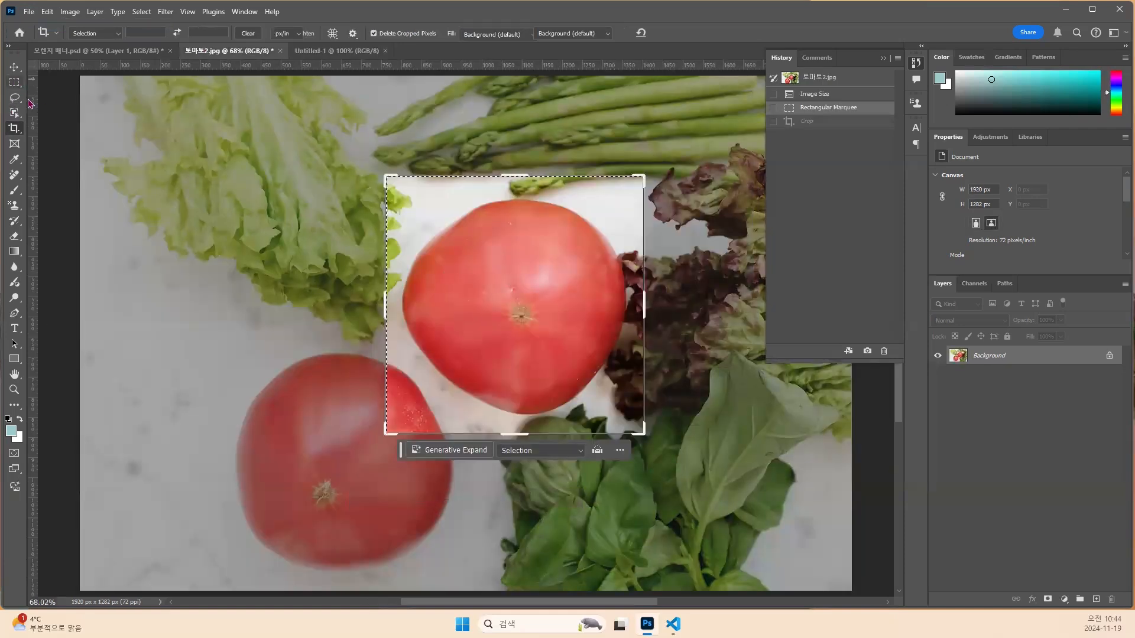
pyautogui.click(412, 293)
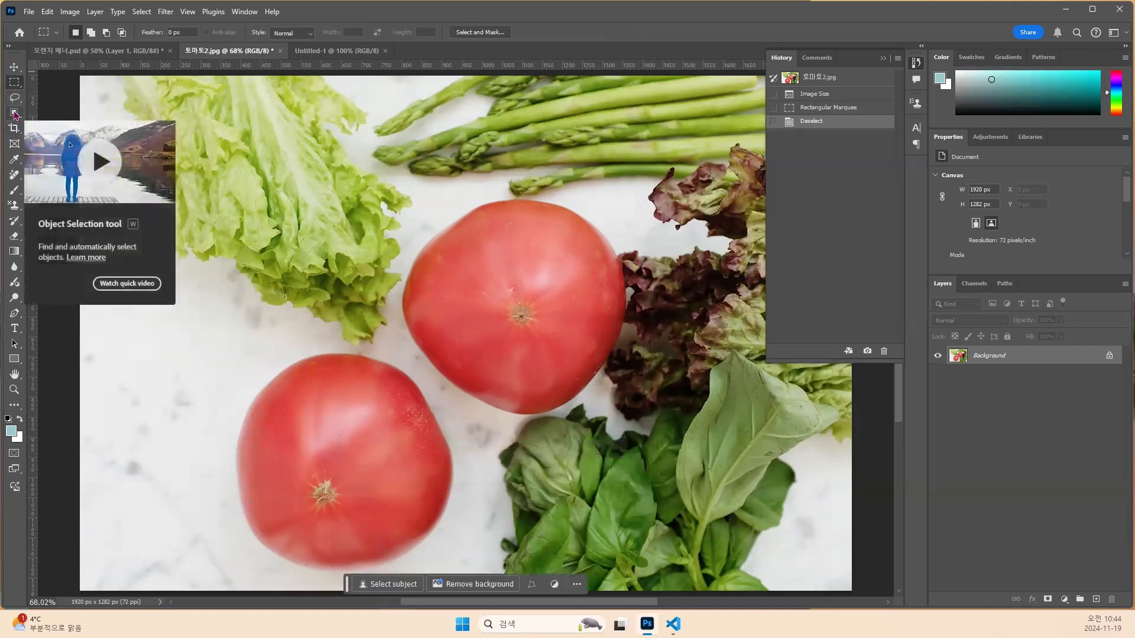
pyautogui.click(15, 113)
pyautogui.click(546, 266)
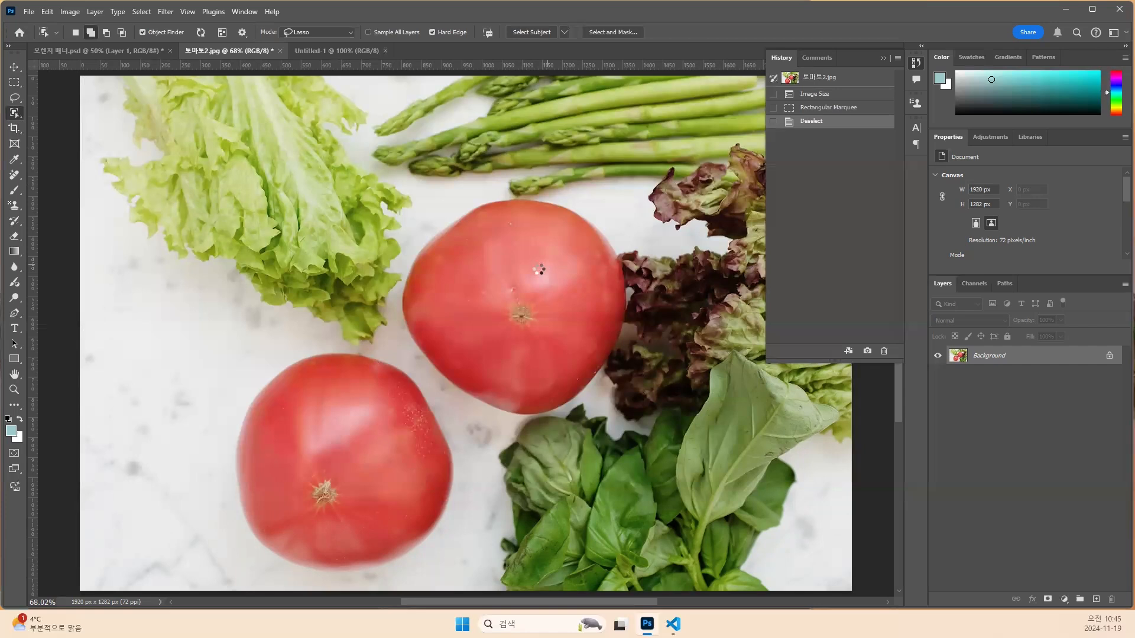
pyautogui.click(538, 268)
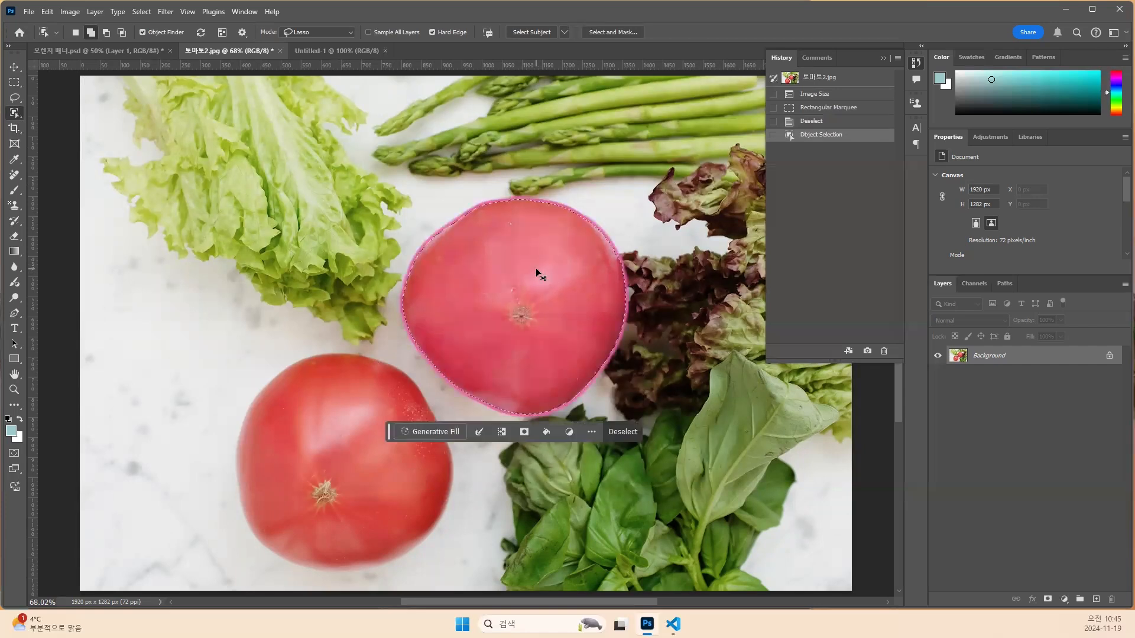
# Paste the copied tomato into the Untitled-1 document as a new layer.
pyautogui.click(331, 51)
pyautogui.press('v')
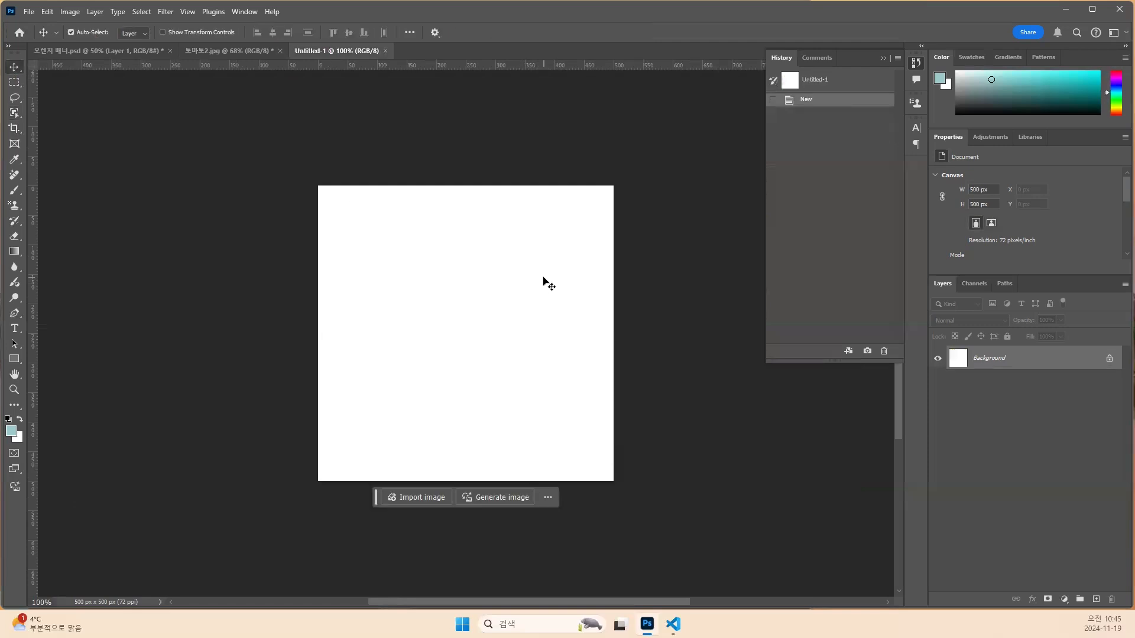
pyautogui.hotkey('ctrl', 'v')
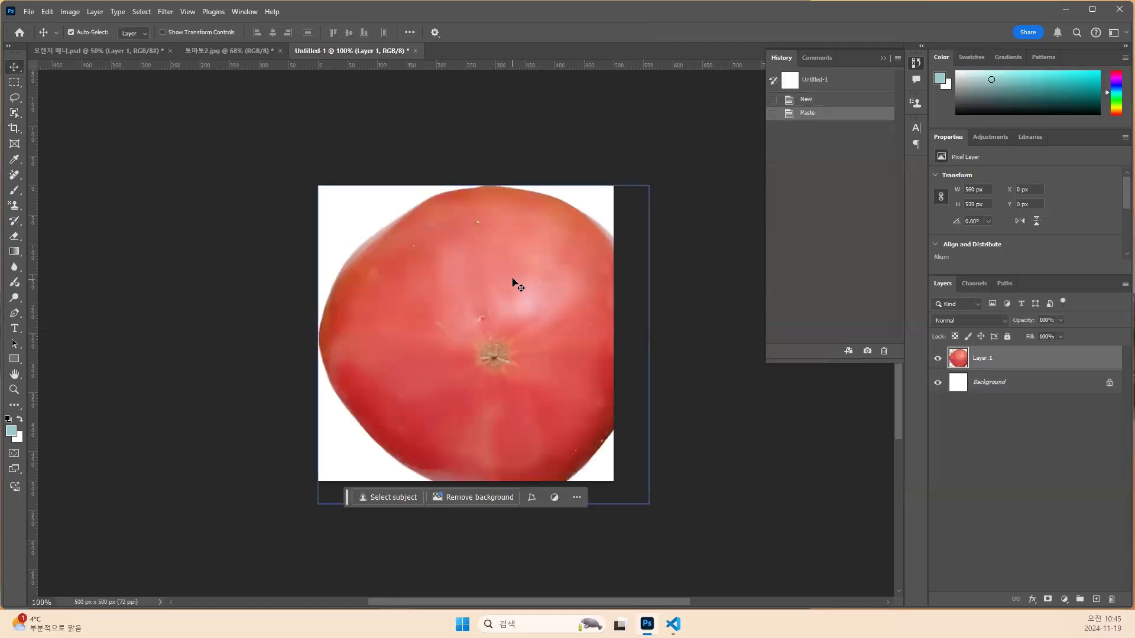
# Scale the pasted tomato to about 74% so it sits within the canvas, and hide the Background layer.
pyautogui.hotkey('ctrl', 't')
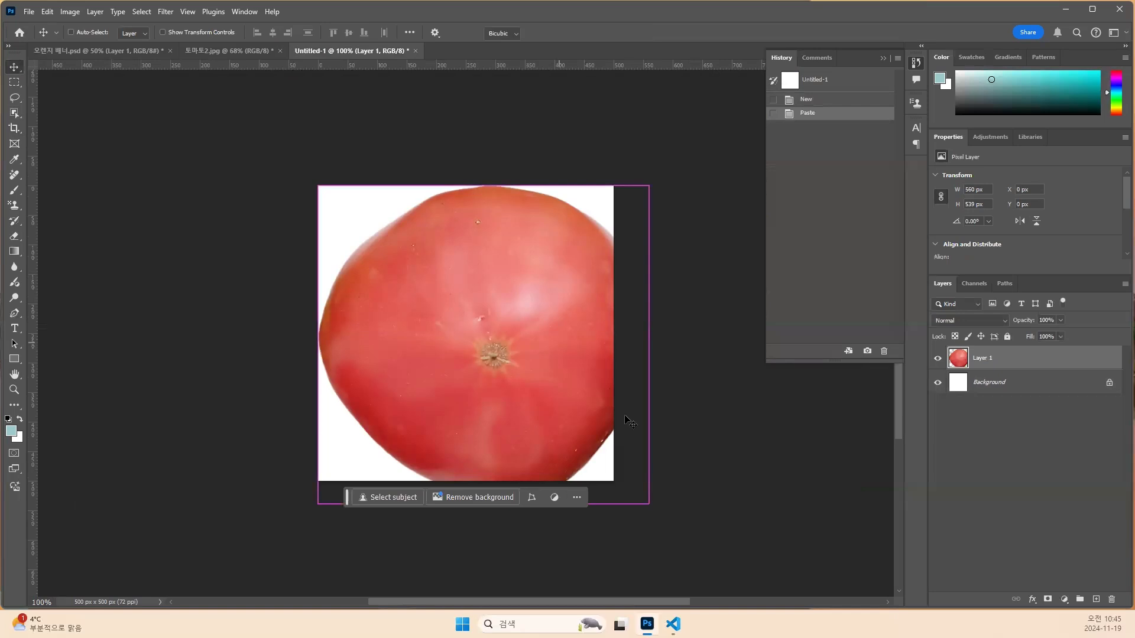
pyautogui.moveTo(648, 503); pyautogui.dragTo(582, 402)
pyautogui.moveTo(507, 336); pyautogui.dragTo(521, 360)
pyautogui.press('Return')
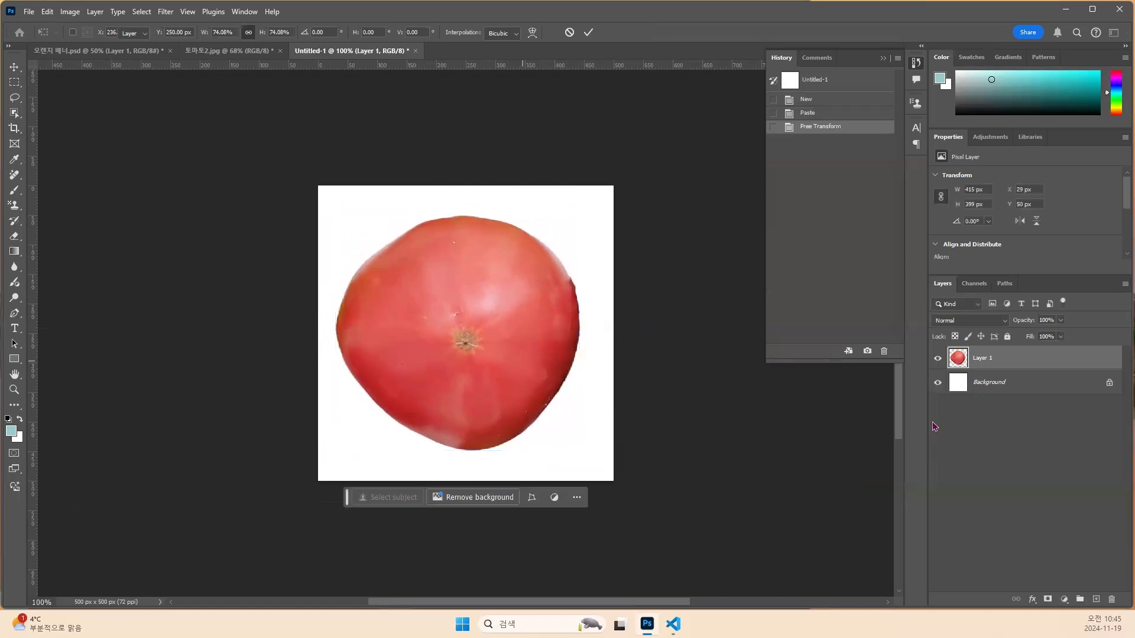
pyautogui.click(938, 382)
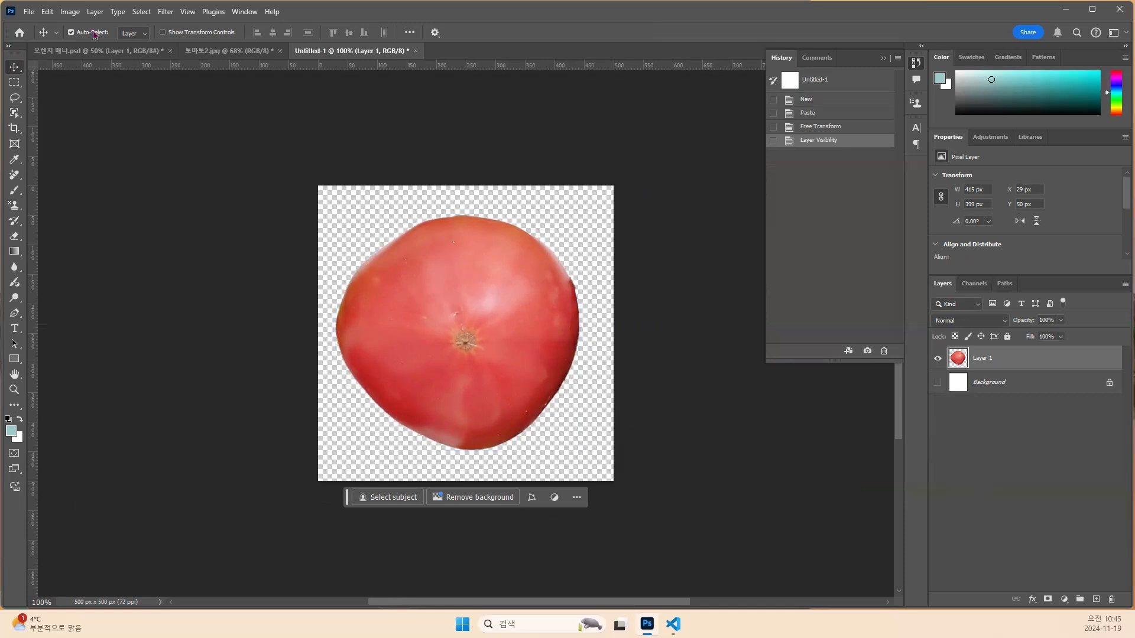
# Try trimming transparent pixels from only the top and left edges of the canvas, and undo the trim.
pyautogui.click(70, 12)
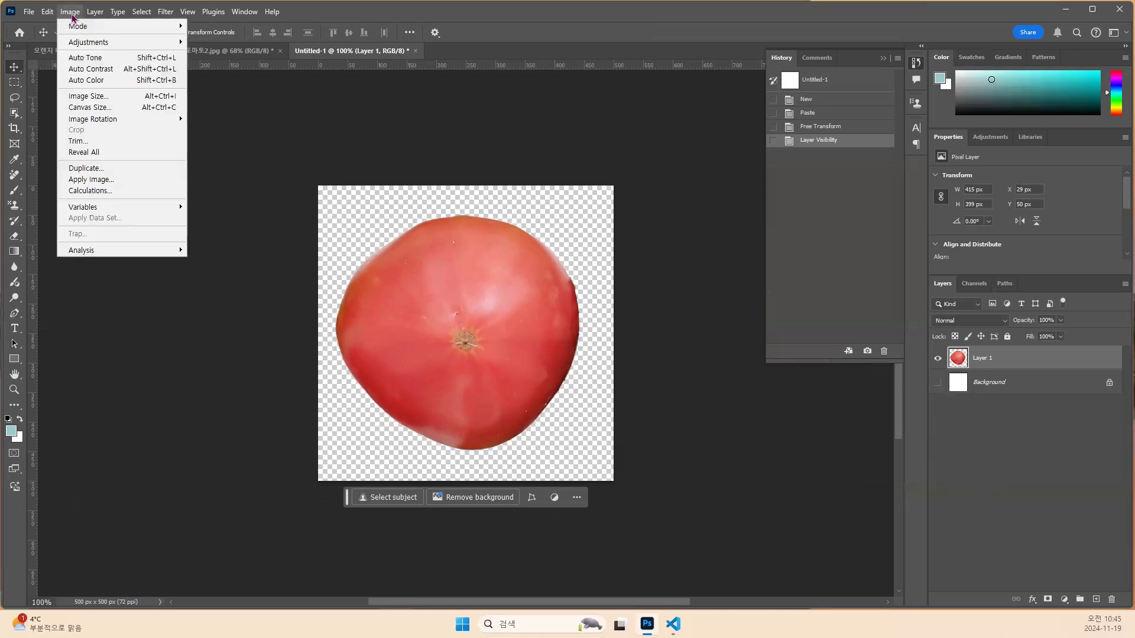
pyautogui.click(81, 142)
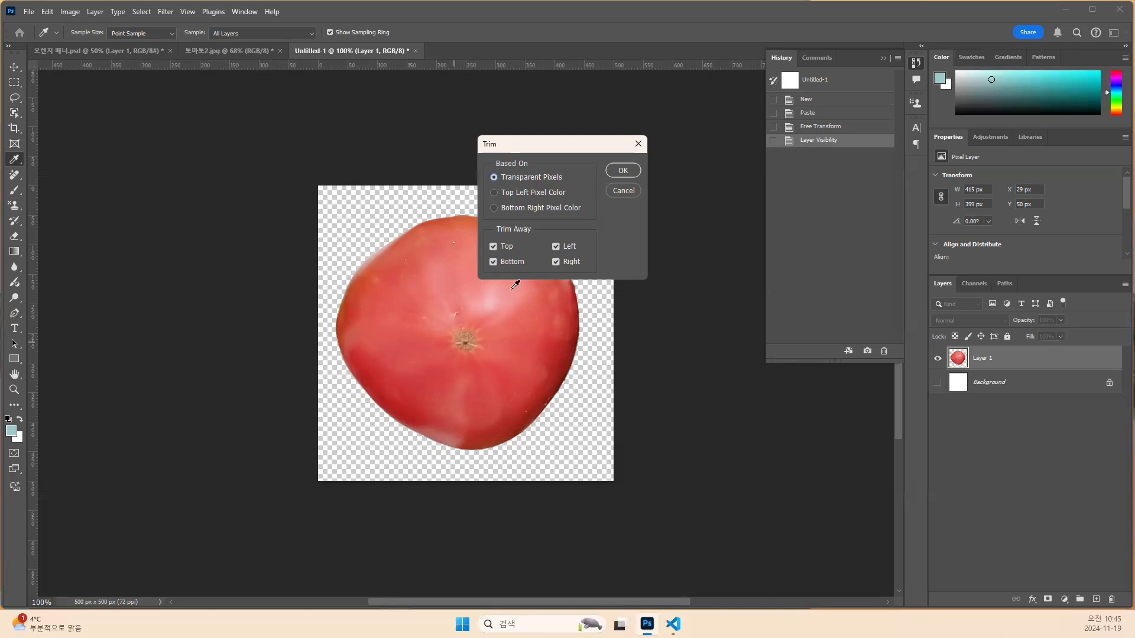
pyautogui.click(493, 262)
pyautogui.click(559, 266)
pyautogui.click(624, 171)
pyautogui.press('v')
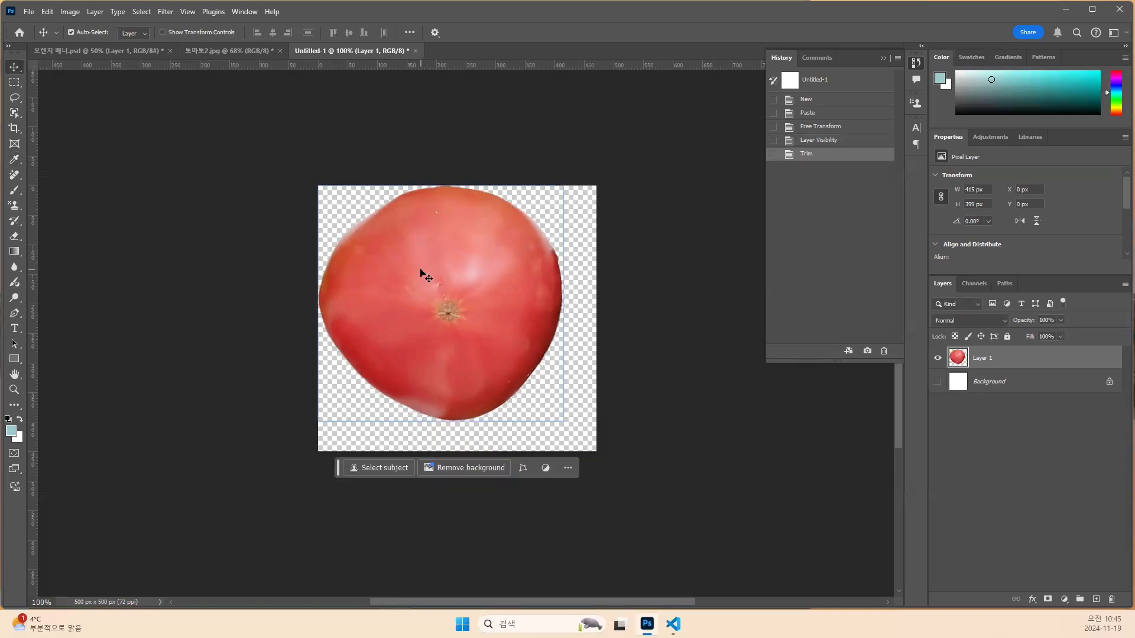
pyautogui.hotkey('ctrl', 'z')
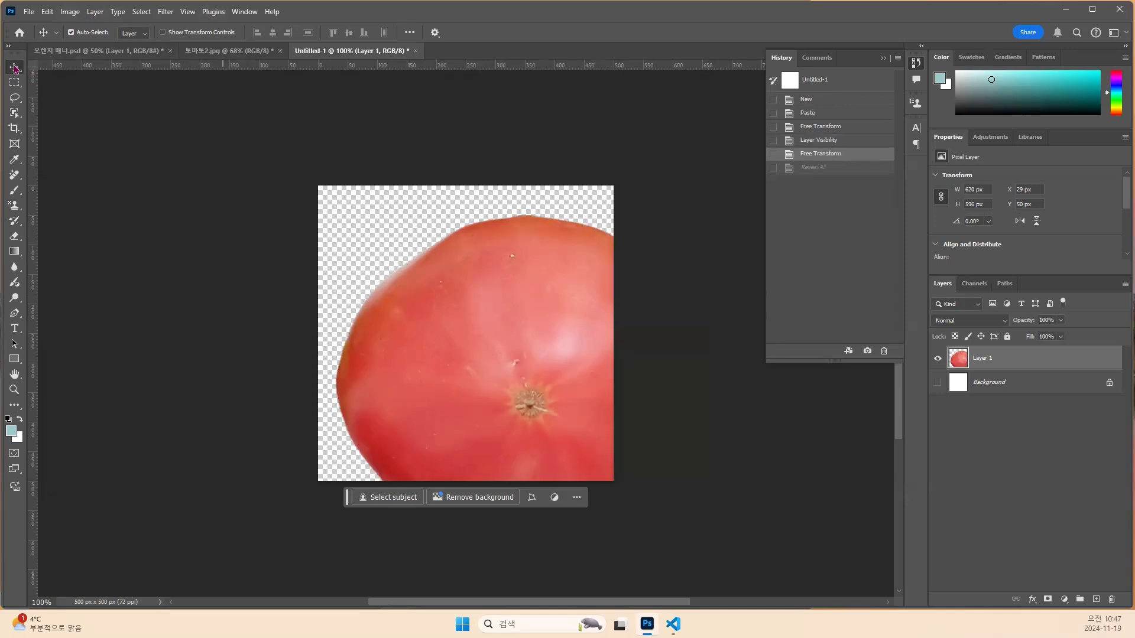
# Expand the canvas with Reveal All to include the parts of the tomato layer outside it.
pyautogui.click(70, 13)
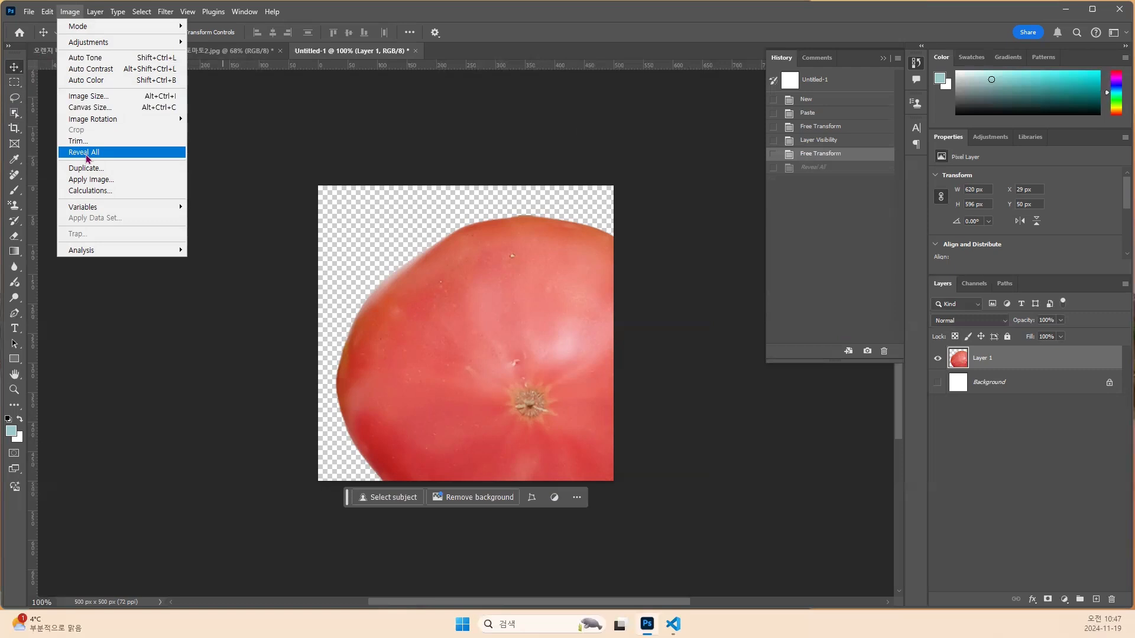
pyautogui.click(470, 58)
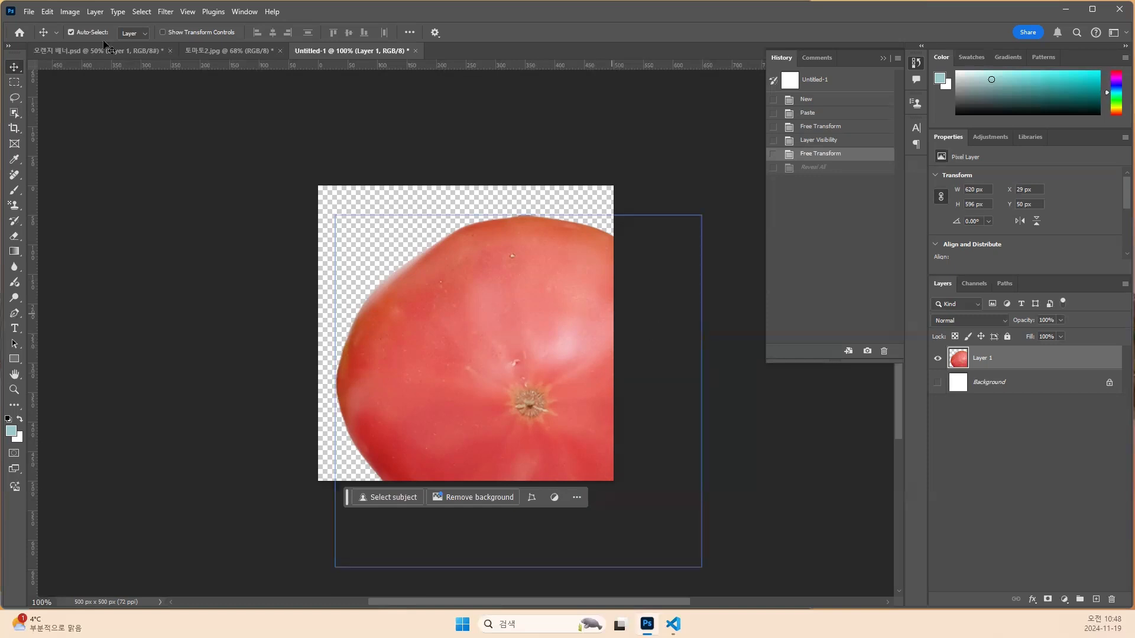
pyautogui.click(71, 13)
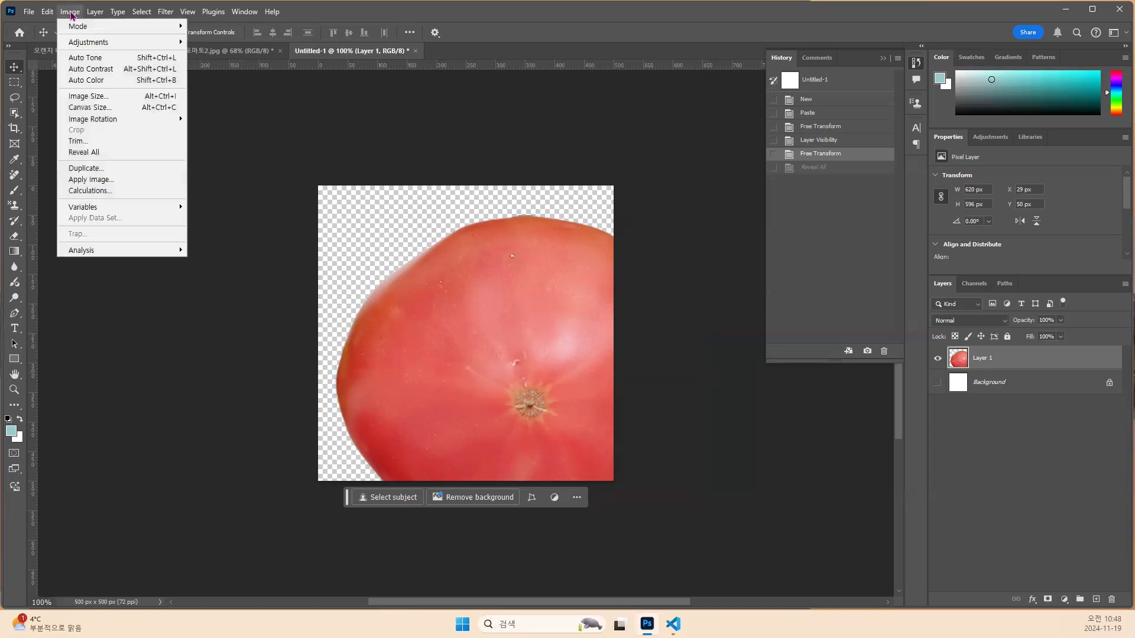
pyautogui.click(90, 155)
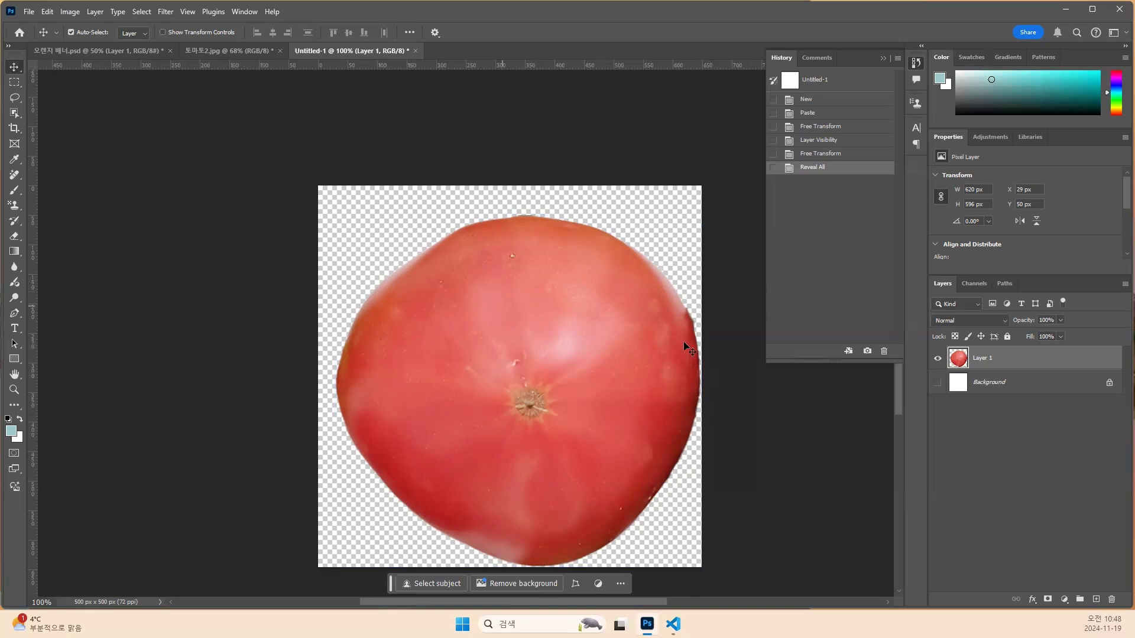
# Check the expanded document's pixel dimensions in the Image Size settings without changing them.
pyautogui.click(70, 13)
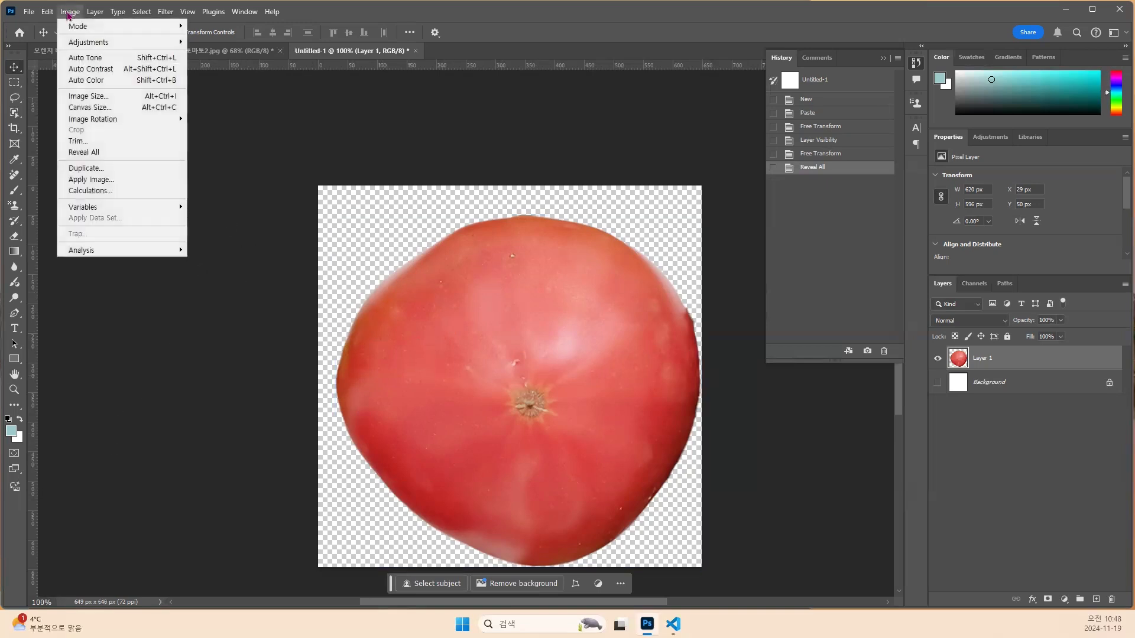
pyautogui.click(109, 96)
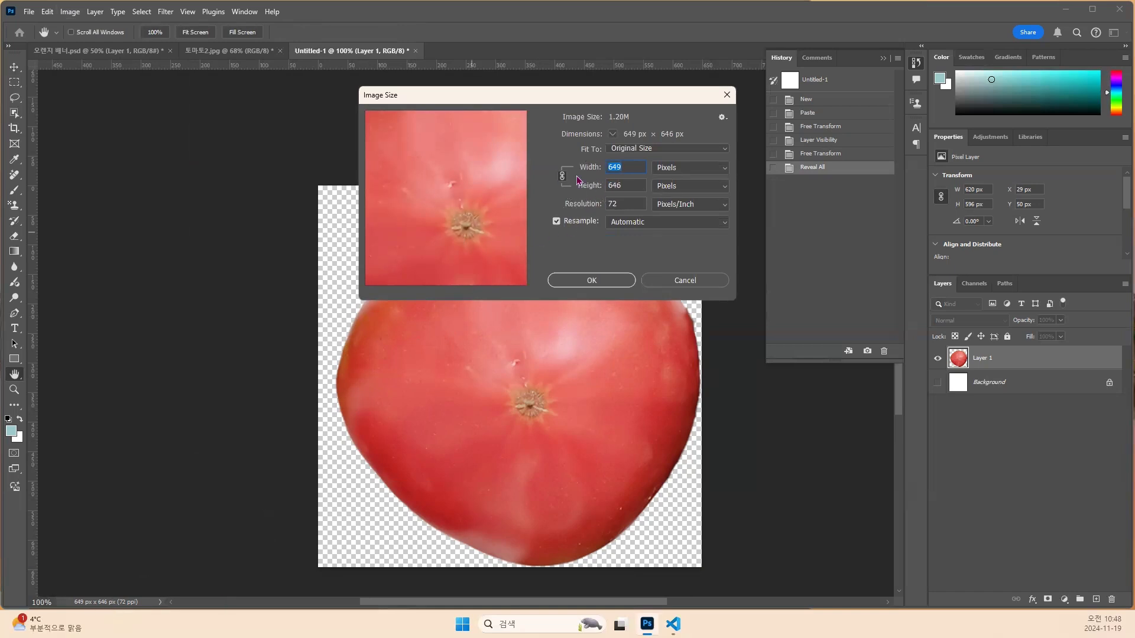
pyautogui.click(682, 281)
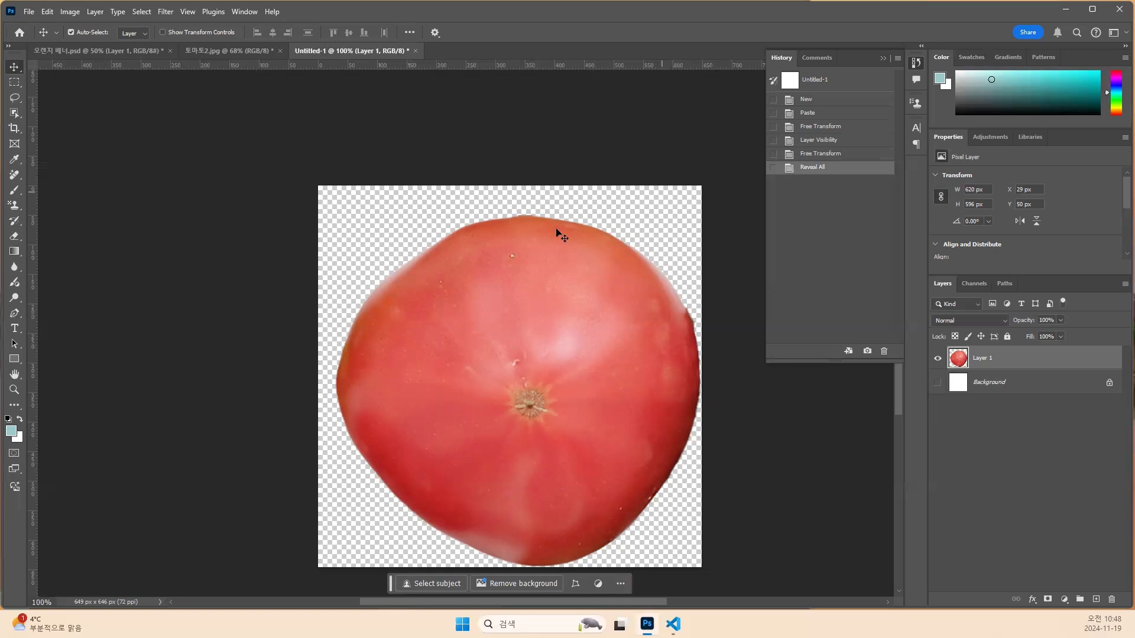
pyautogui.click(69, 11)
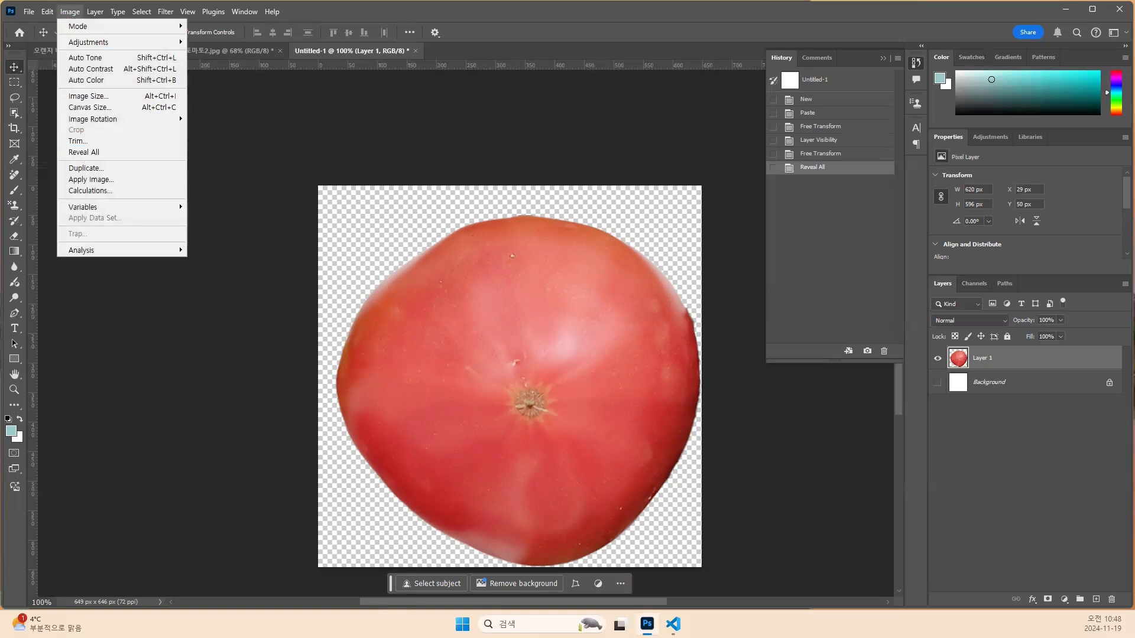
pyautogui.press('Escape')
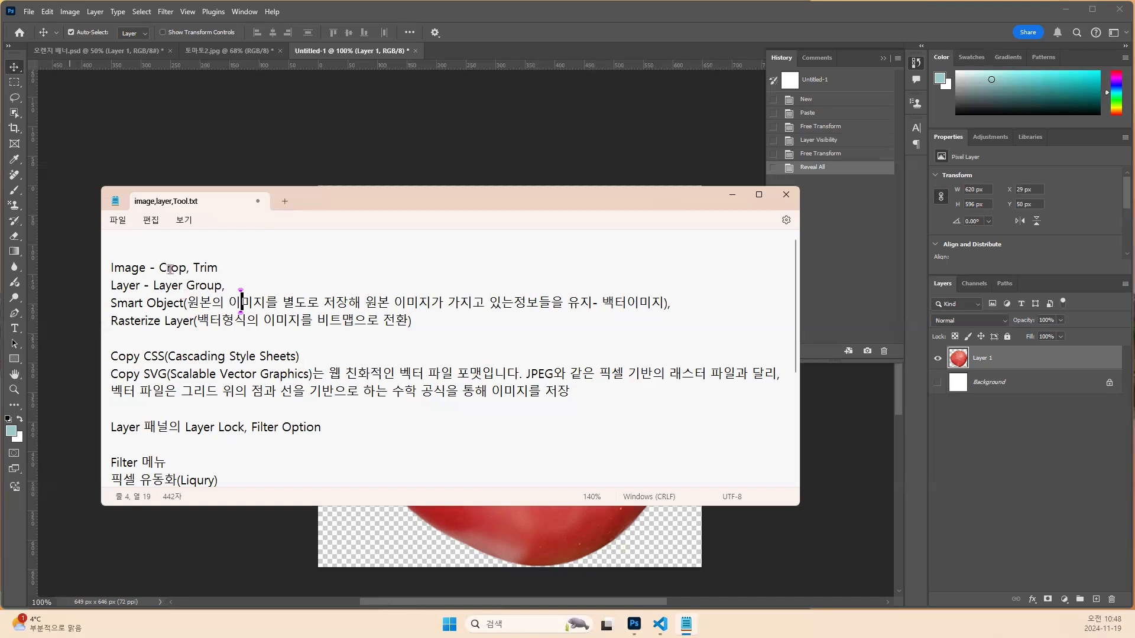
pyautogui.click(72, 13)
pyautogui.click(71, 11)
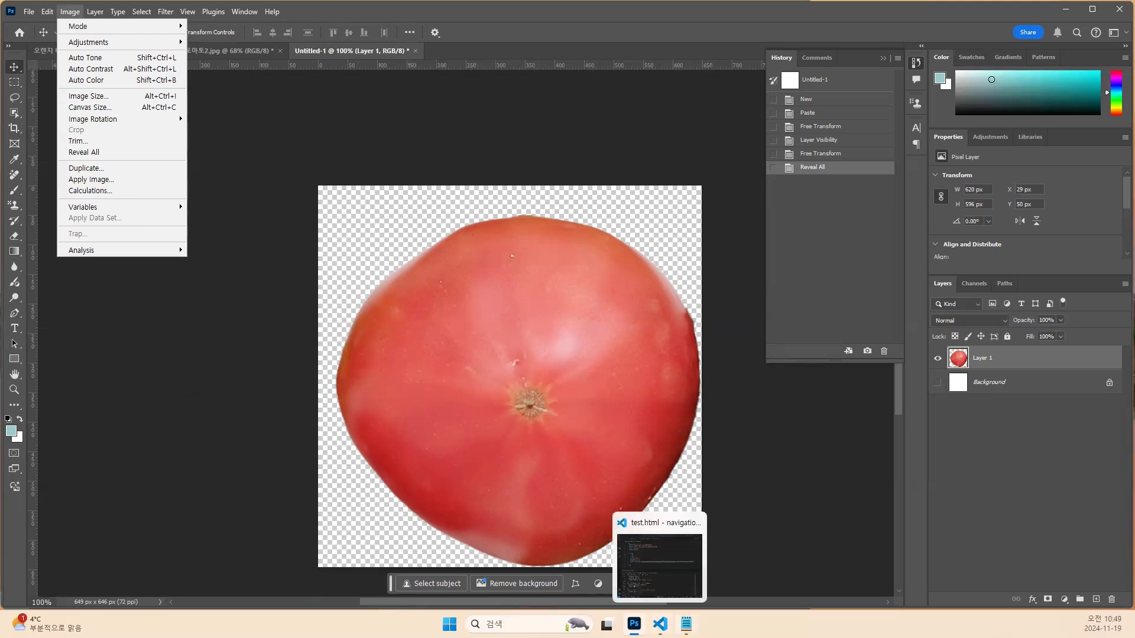
# Switch to Notepad, highlight the Layer Group topic in the image,layer,Tool.txt notes, and return to Photoshop.
pyautogui.click(686, 625)
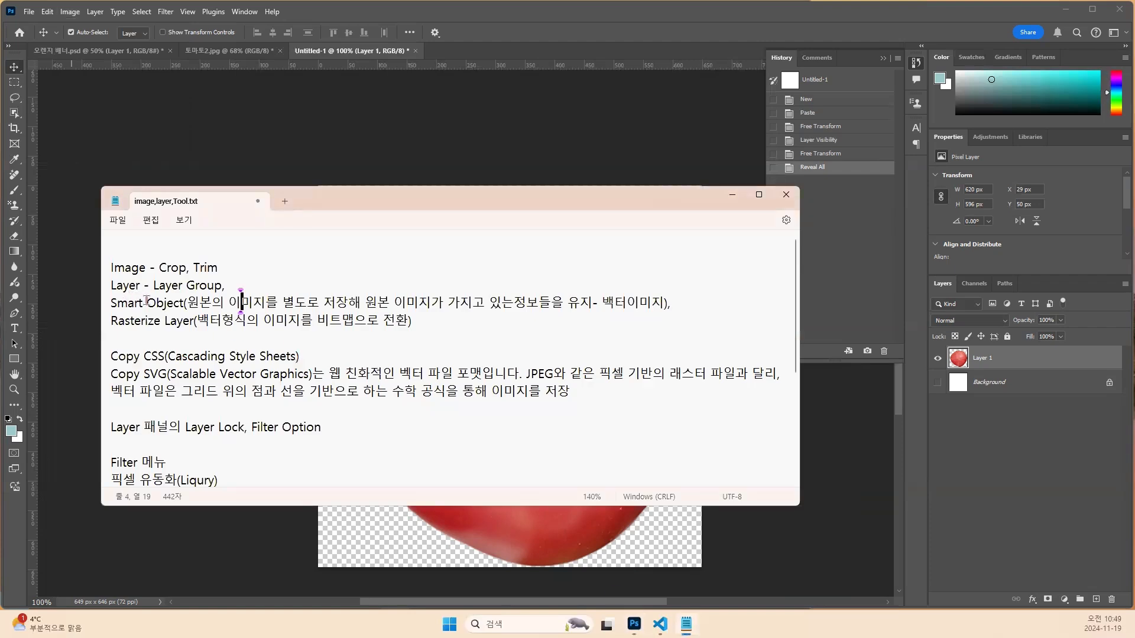
pyautogui.moveTo(153, 286); pyautogui.dragTo(222, 290)
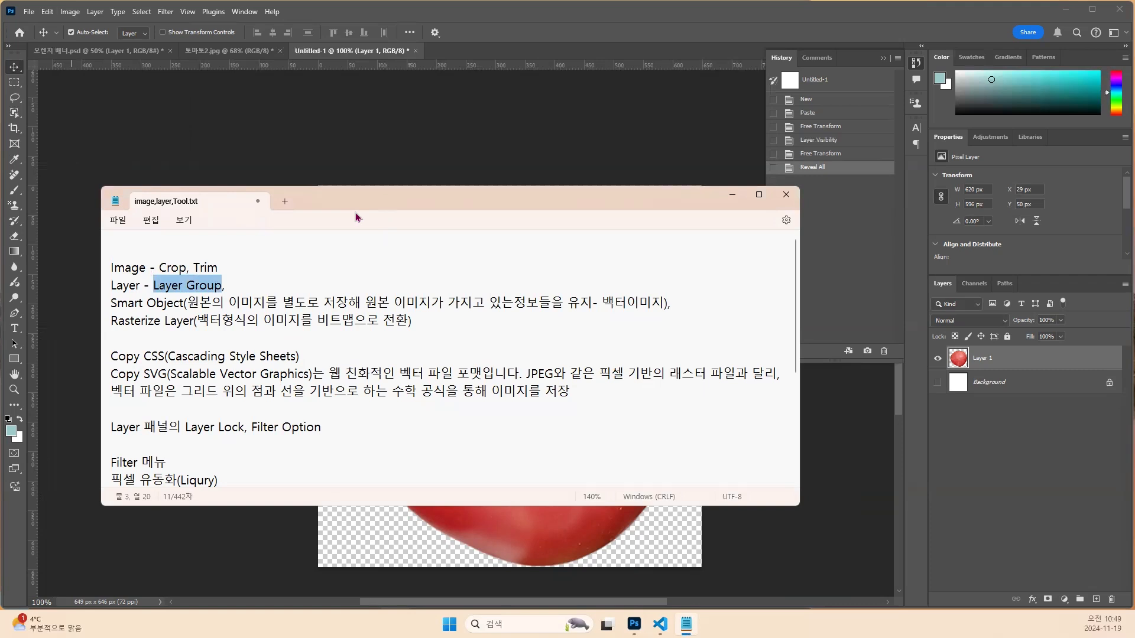
pyautogui.hotkey('alt', 'F4')
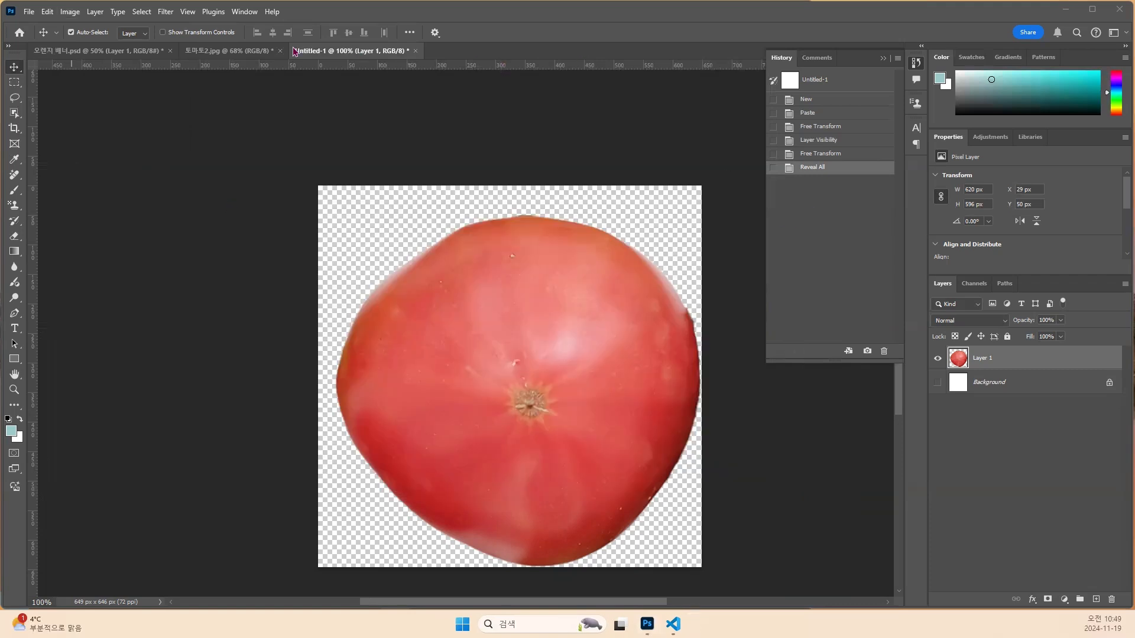
# Close the Untitled-1 tomato document without saving it.
pyautogui.click(416, 51)
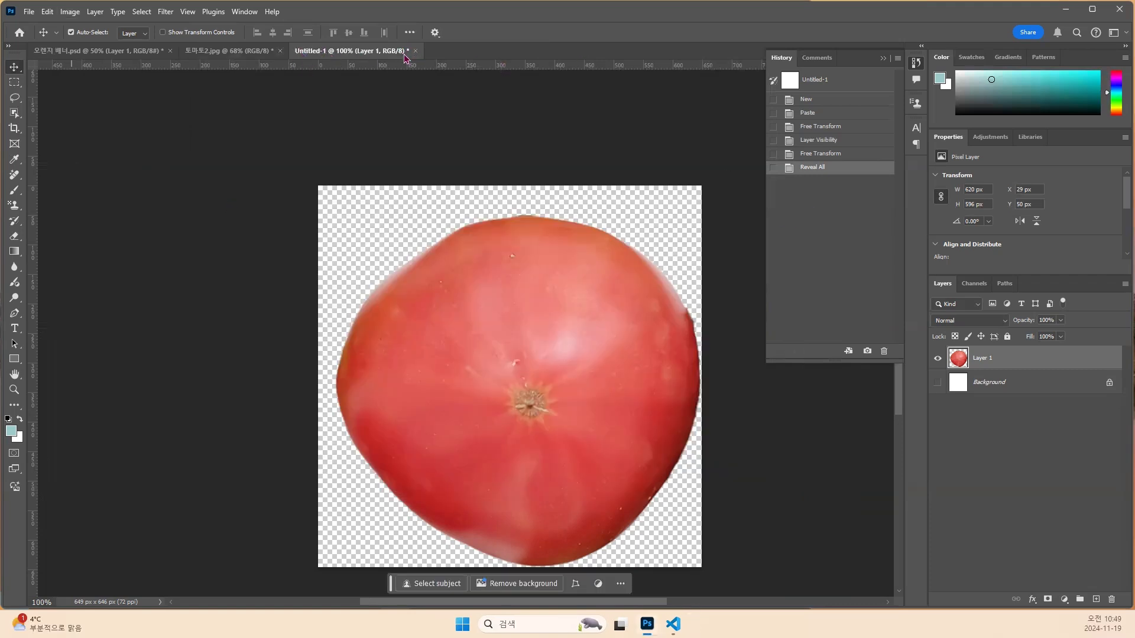
pyautogui.click(554, 234)
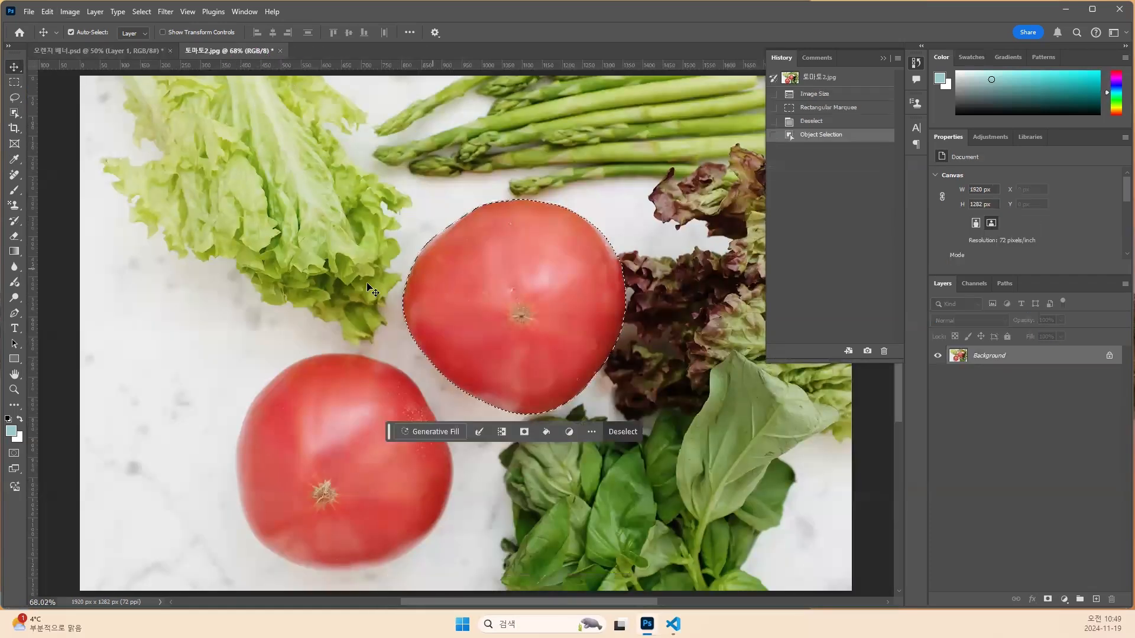
# Clear the tomato selection in 토마토2.jpg and switch to the 오렌지 배너.psd document.
pyautogui.hotkey('ctrl', 'd')
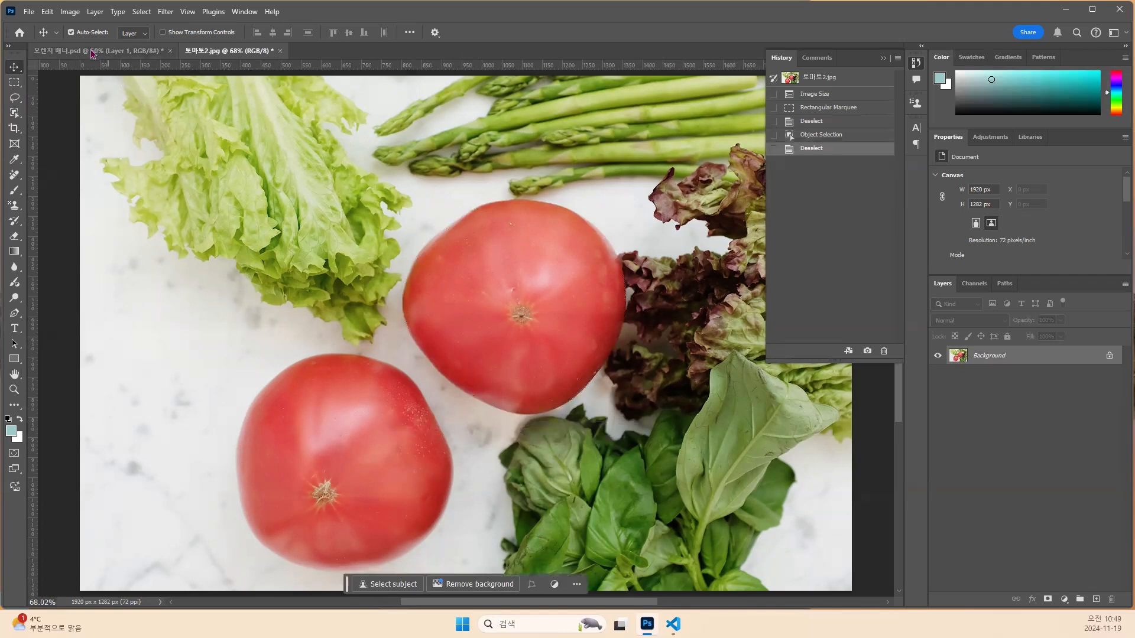
pyautogui.click(93, 52)
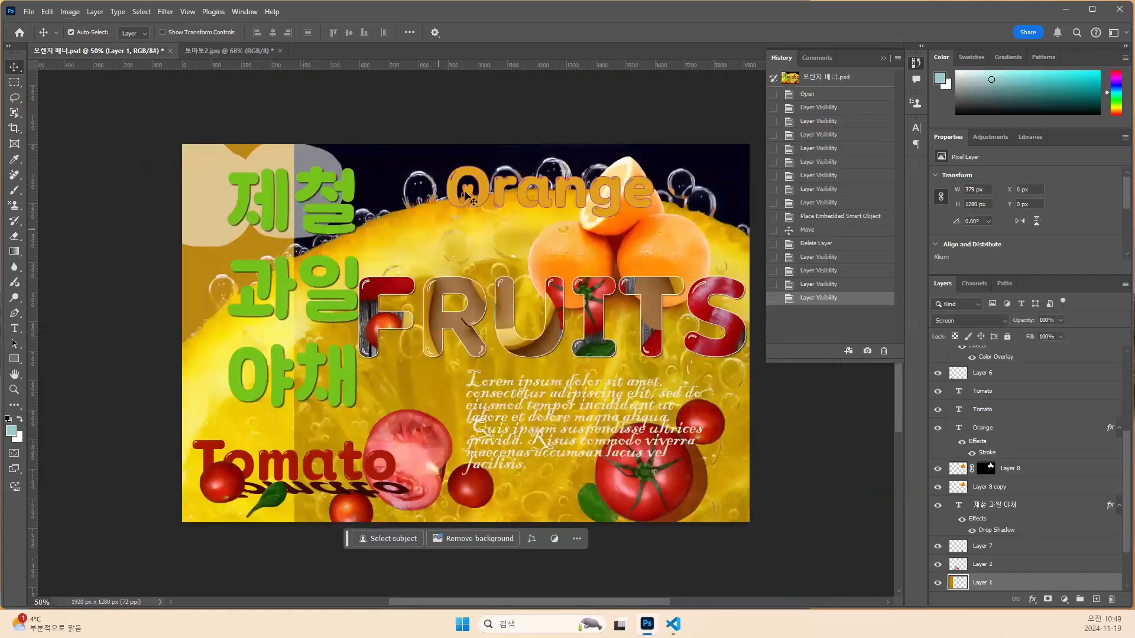
pyautogui.click(34, 15)
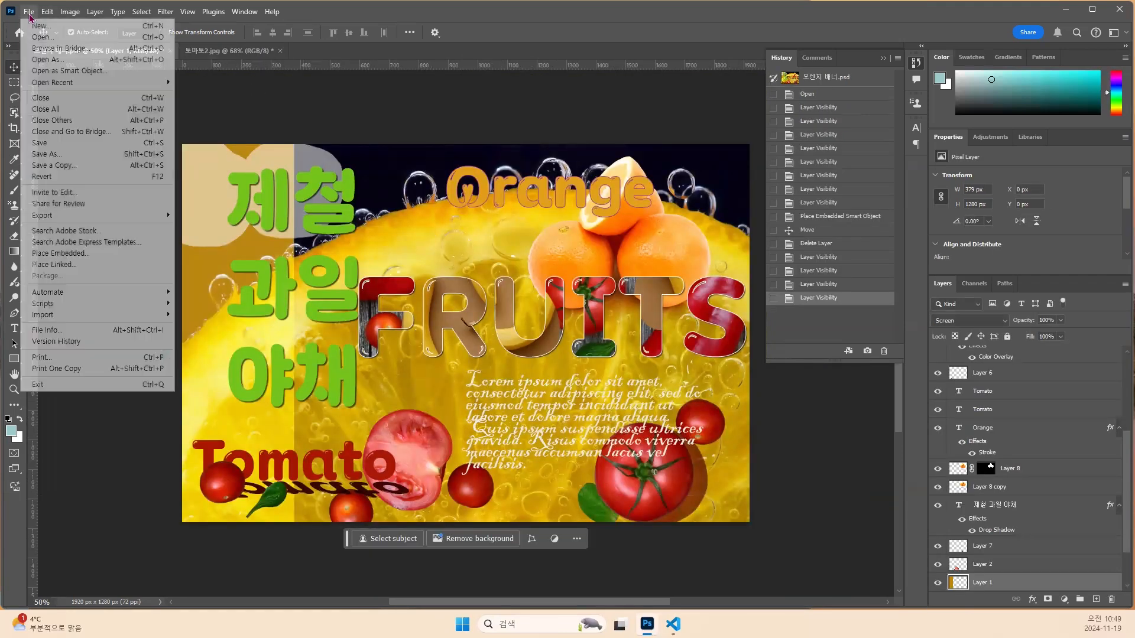
pyautogui.click(38, 38)
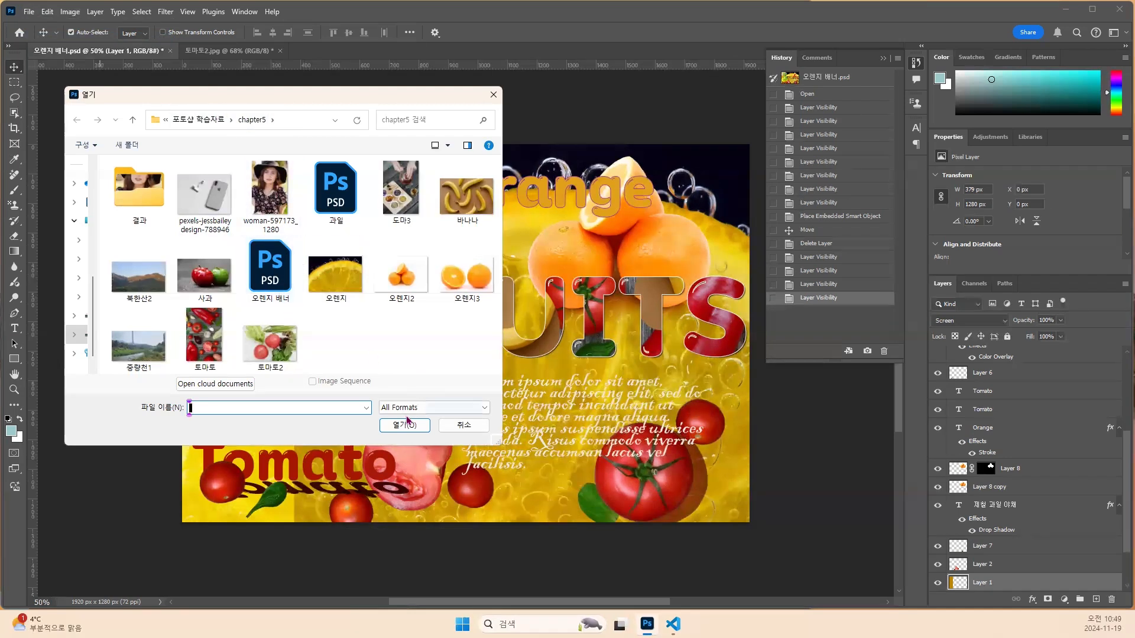
pyautogui.click(456, 426)
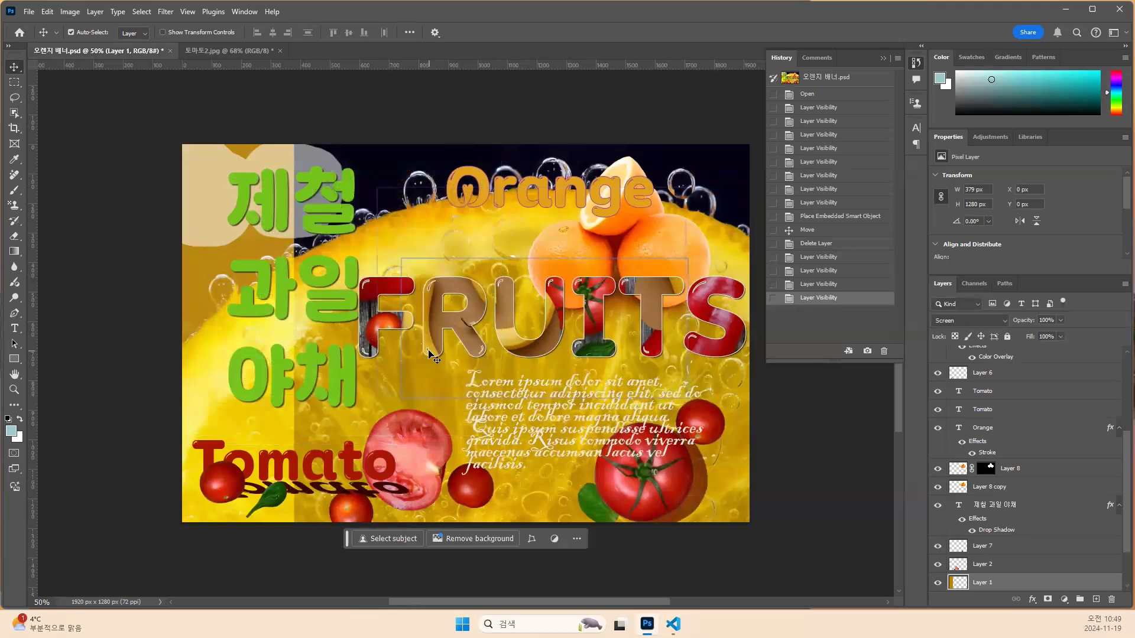
# Look through the layer stack of the 오렌지 배너 banner and review the available layer commands.
pyautogui.scroll(3, 1028, 449)
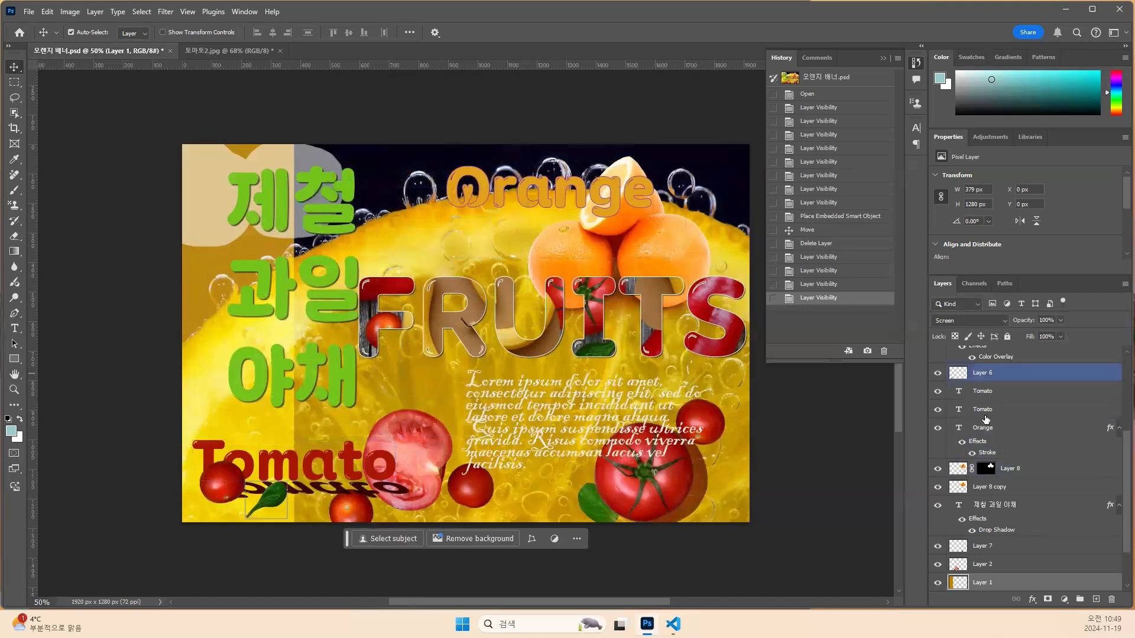
pyautogui.click(986, 408)
pyautogui.scroll(2, 986, 412)
pyautogui.click(986, 411)
pyautogui.scroll(-5, 988, 409)
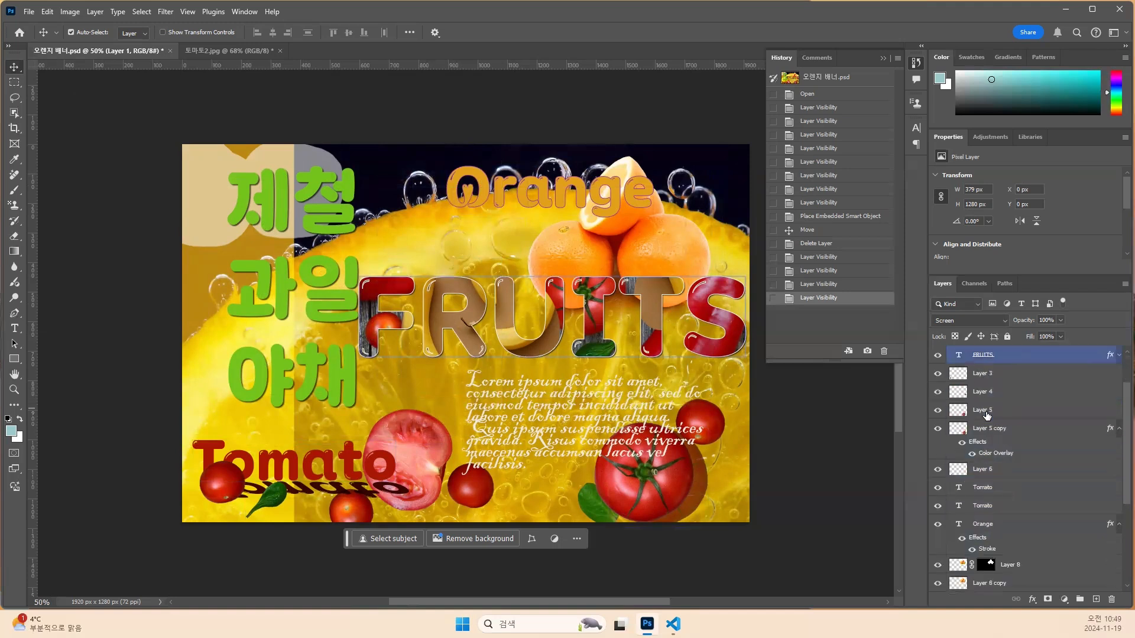
pyautogui.click(990, 421)
pyautogui.scroll(4, 990, 423)
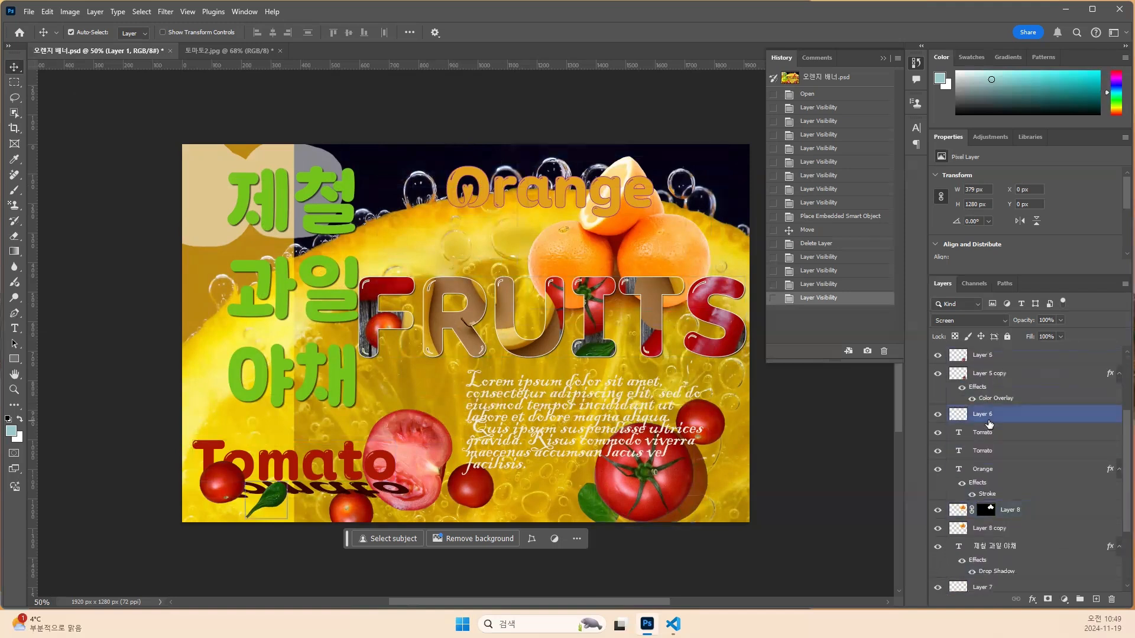
pyautogui.click(989, 424)
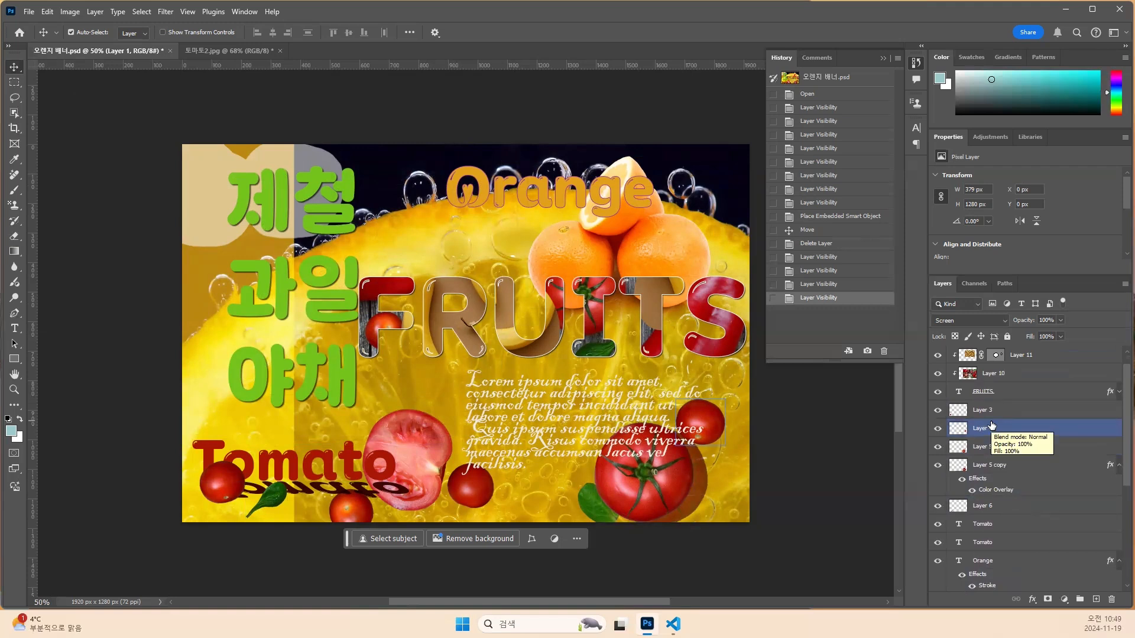
pyautogui.scroll(1, 993, 425)
pyautogui.click(994, 424)
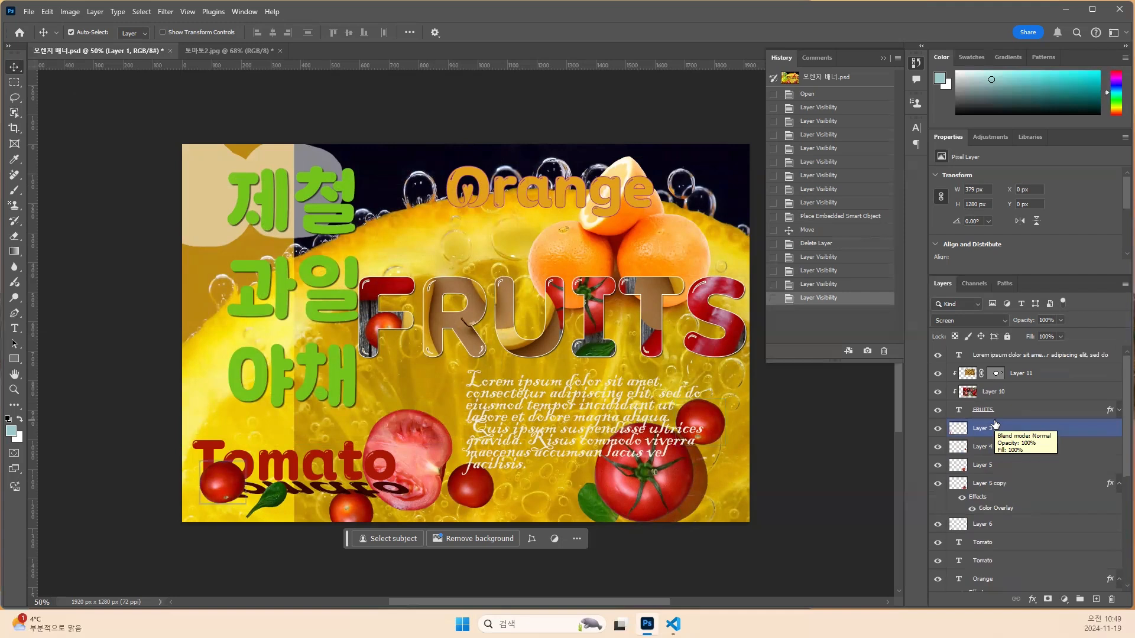
pyautogui.click(993, 391)
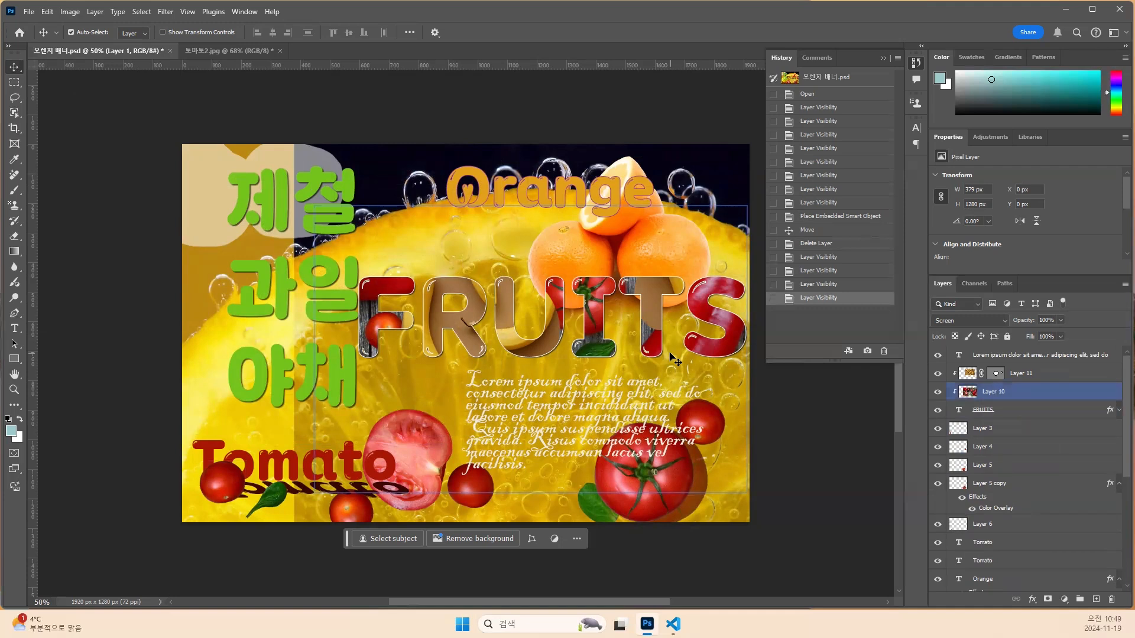
pyautogui.click(815, 384)
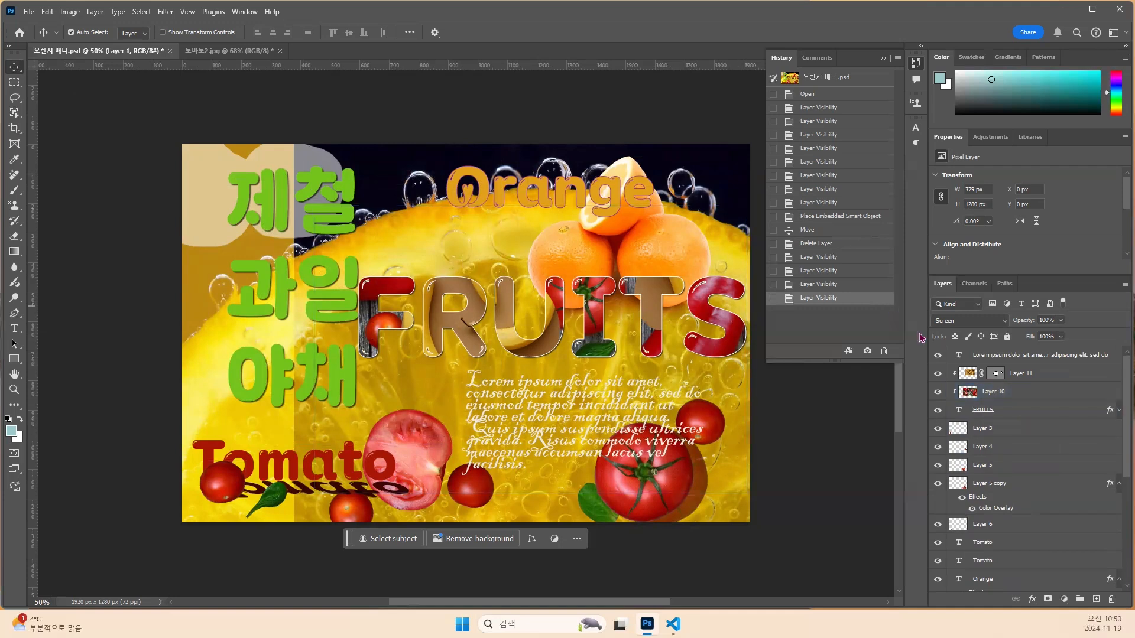
pyautogui.click(97, 12)
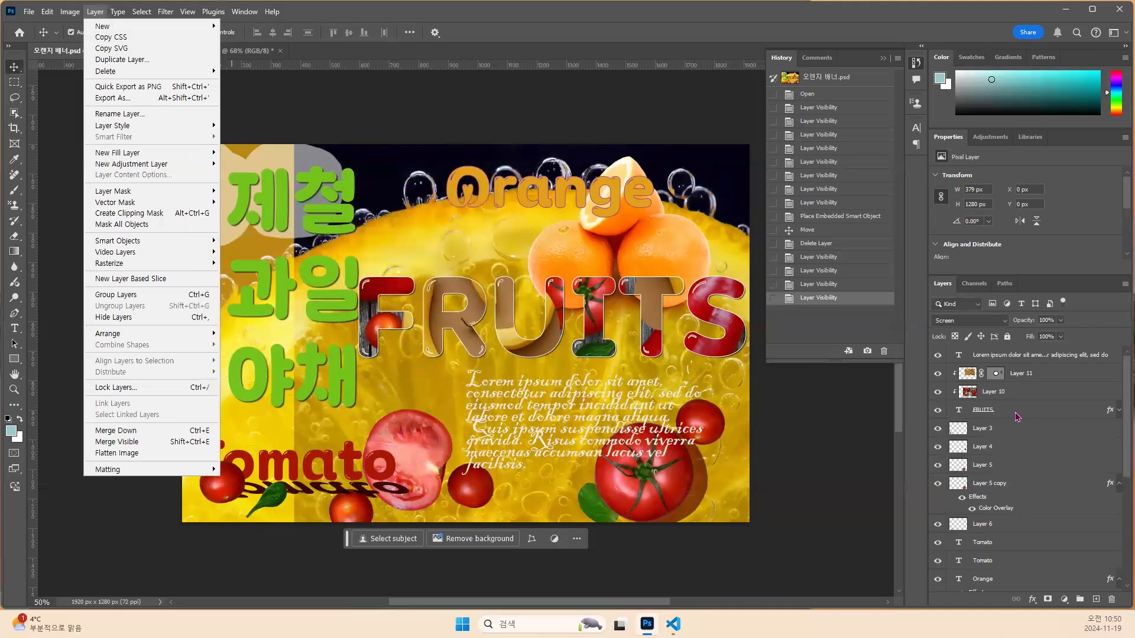
# Hide Layer 11, Layer 10 and the FRUITS text layer to check what each contributes, and show all three again.
pyautogui.click(967, 373)
pyautogui.click(937, 373)
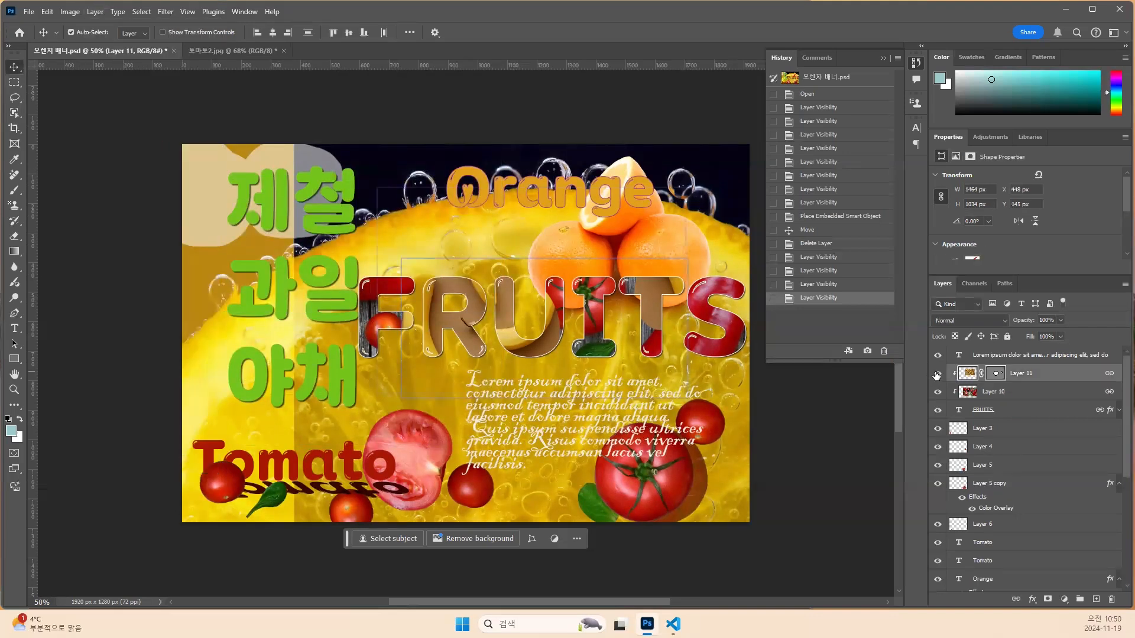
pyautogui.click(561, 327)
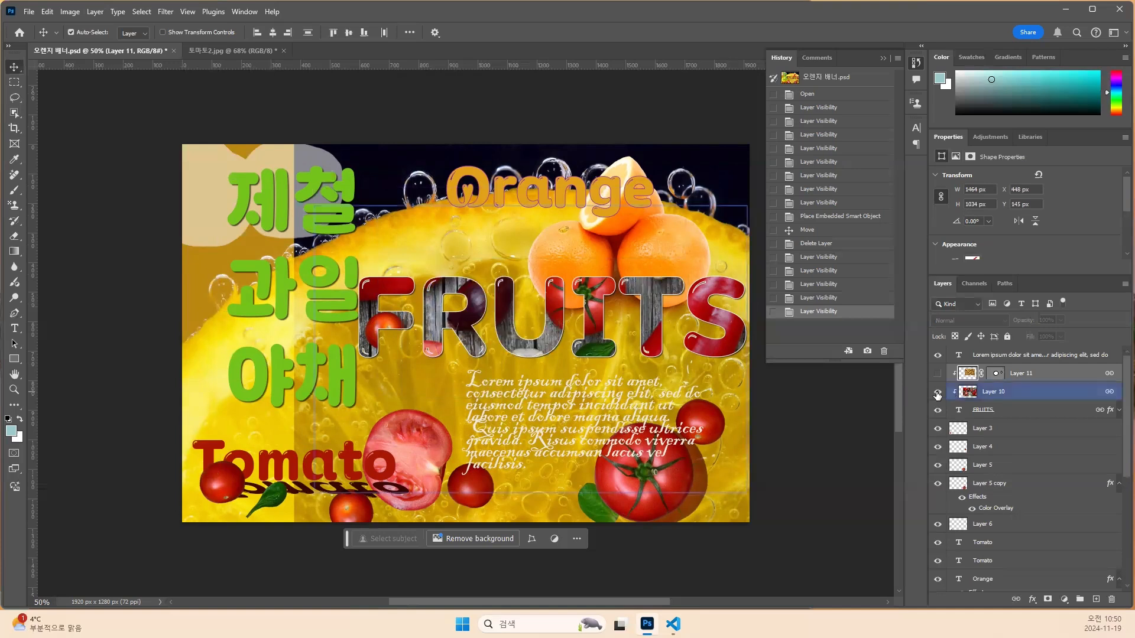
pyautogui.click(937, 392)
pyautogui.click(937, 409)
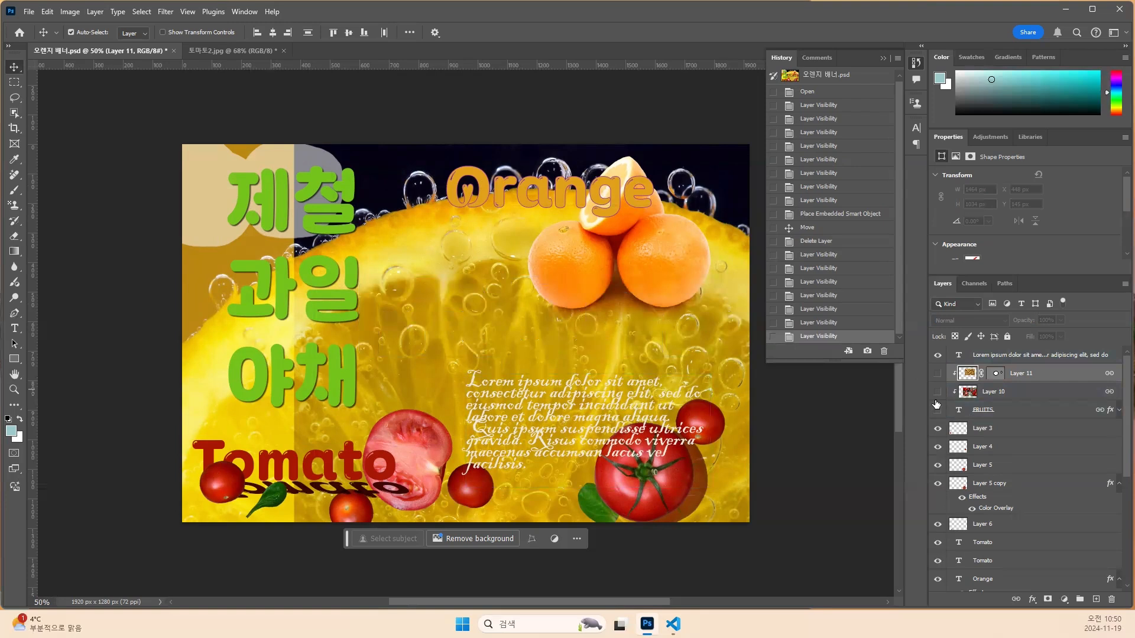
pyautogui.click(937, 392)
pyautogui.click(937, 392)
pyautogui.moveTo(936, 373); pyautogui.dragTo(936, 409)
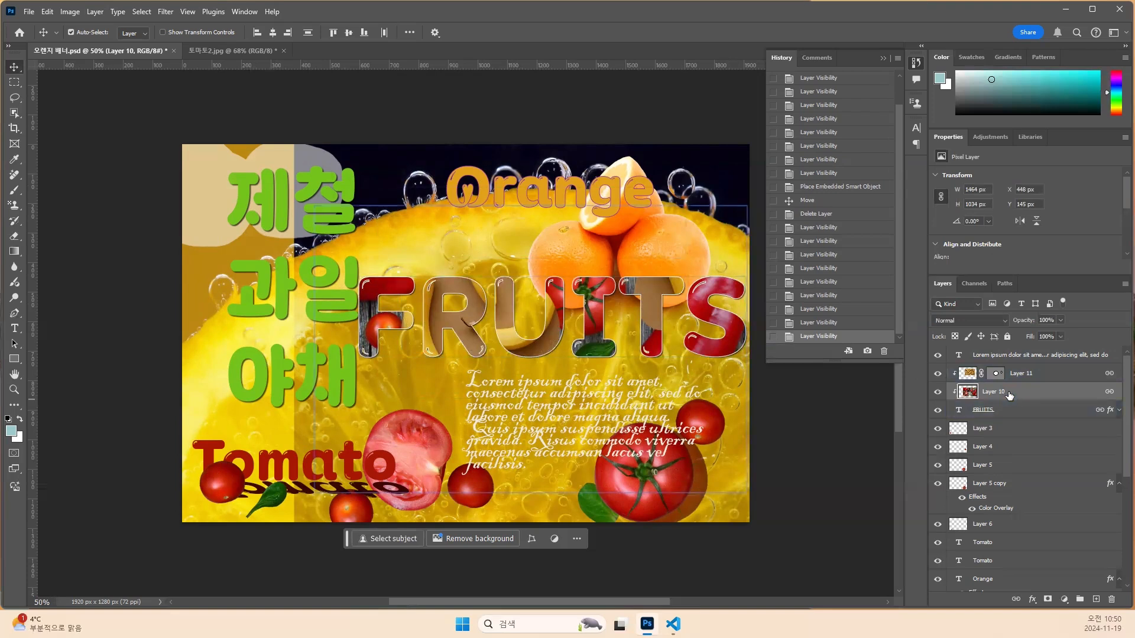
# Group the FRUITS text layer together with its two clipped image layers, Layer 10 and Layer 11.
pyautogui.moveTo(1008, 395); pyautogui.dragTo(1020, 409)
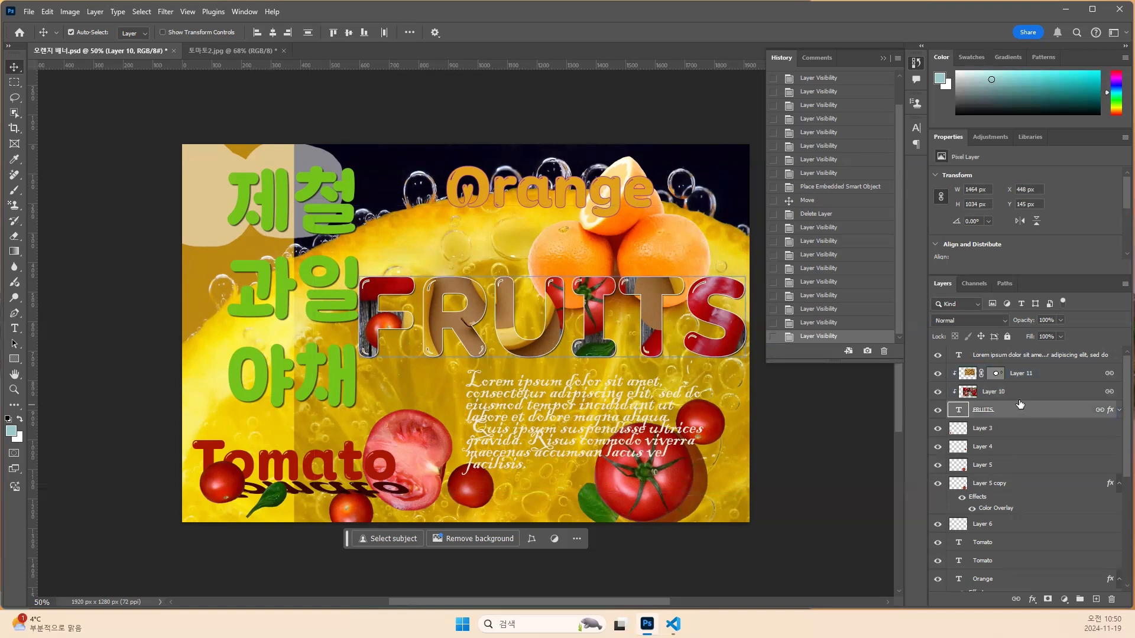
pyautogui.keyDown('shift'); pyautogui.click(993, 392); pyautogui.keyUp('shift')
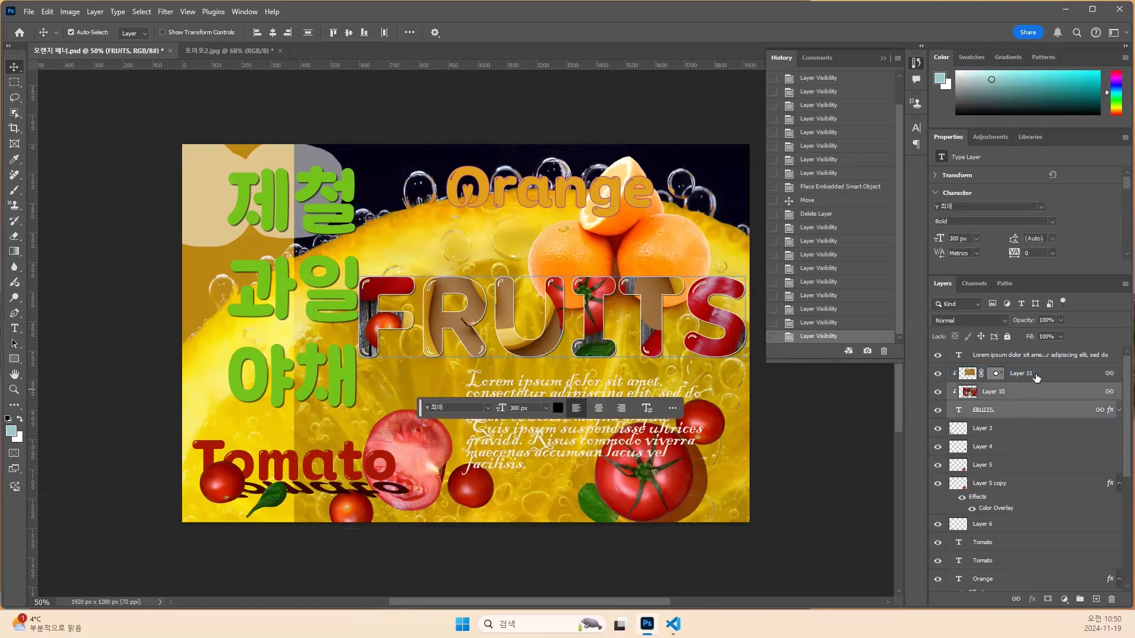
pyautogui.keyDown('shift'); pyautogui.click(1031, 374); pyautogui.keyUp('shift')
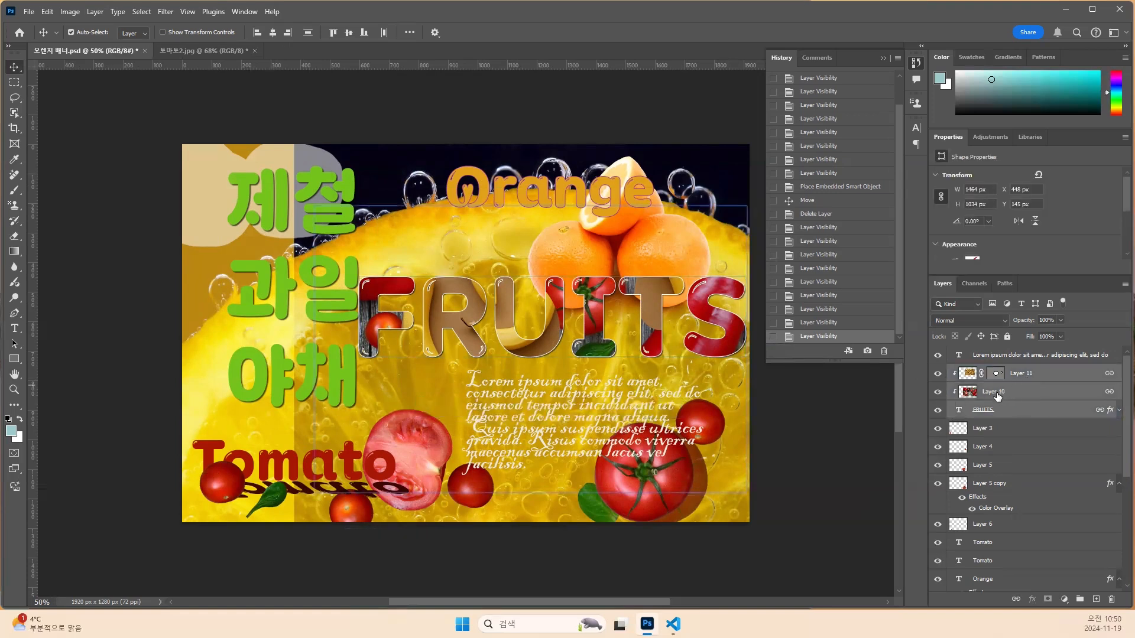
pyautogui.click(1006, 509)
pyautogui.hotkey('alt', '[')
pyautogui.hotkey('alt', '[')
pyautogui.hotkey('alt', '[')
pyautogui.hotkey('alt', '[')
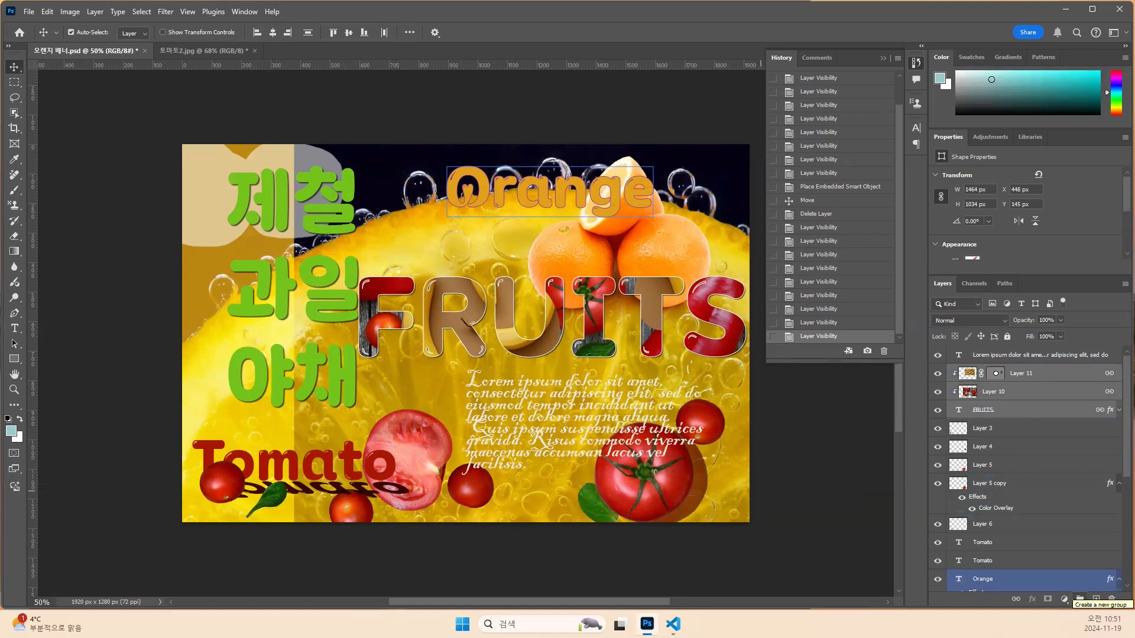
pyautogui.hotkey('ctrl', 'alt', 'shift', 'a')
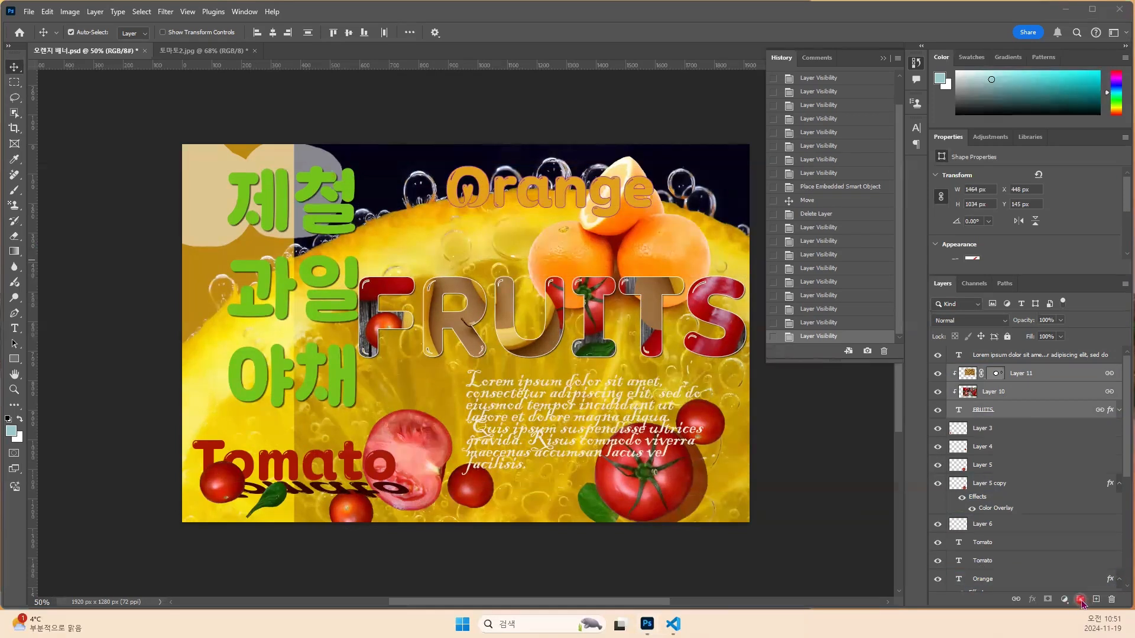
pyautogui.hotkey('ctrl', 'z')
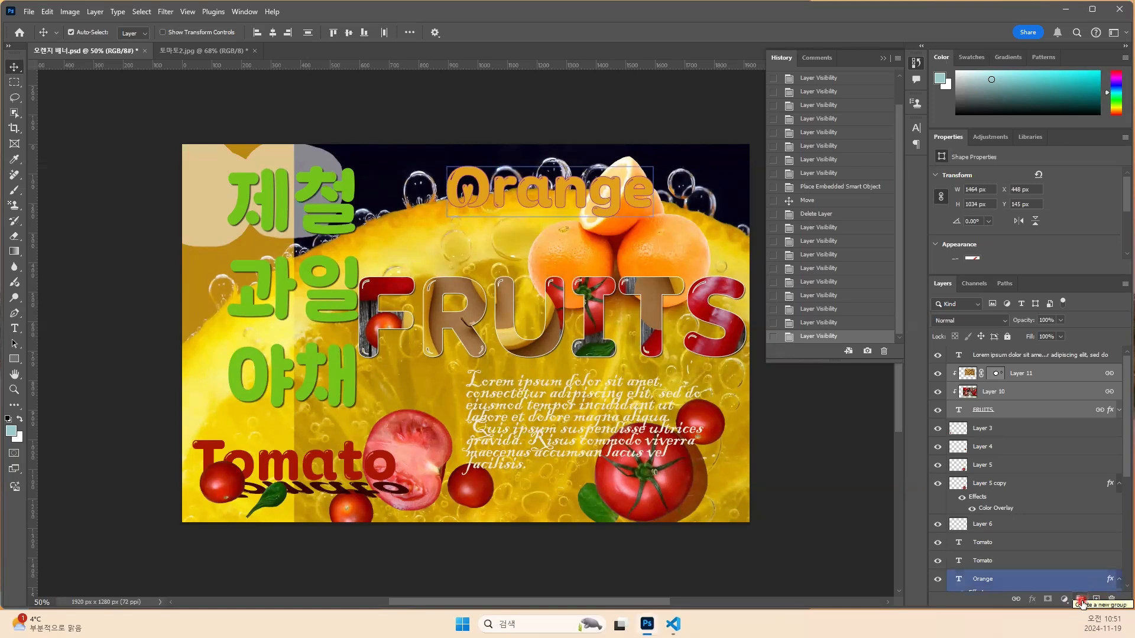
pyautogui.click(1080, 599)
# Rename the new layer group as fruits.
pyautogui.click(1014, 528)
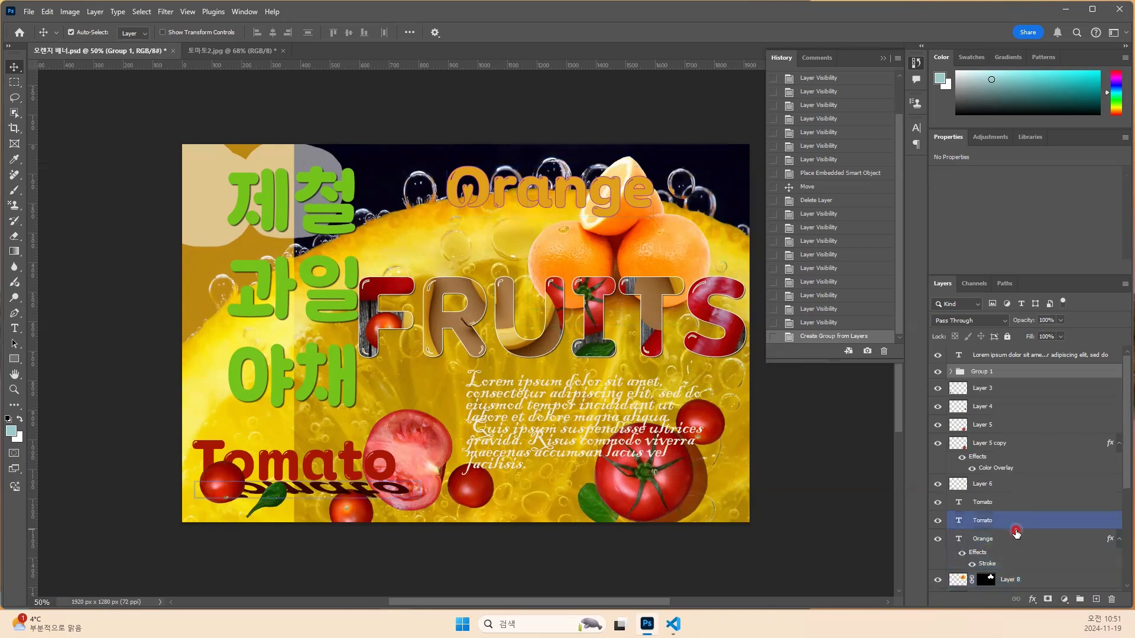
pyautogui.click(988, 385)
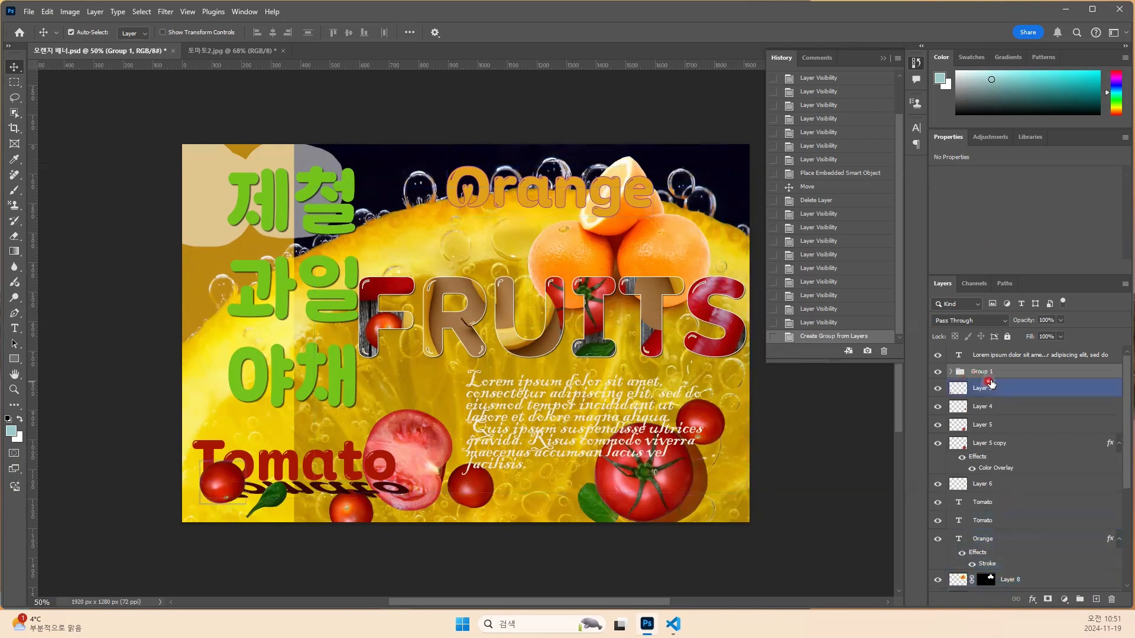
pyautogui.click(979, 371)
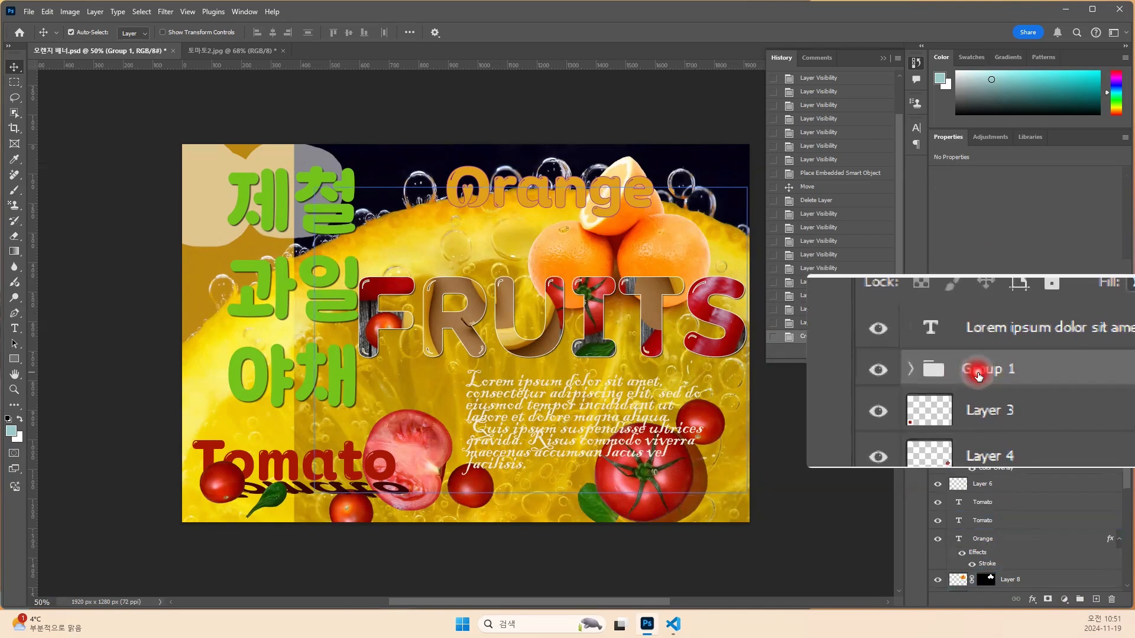
pyautogui.doubleClick(979, 376)
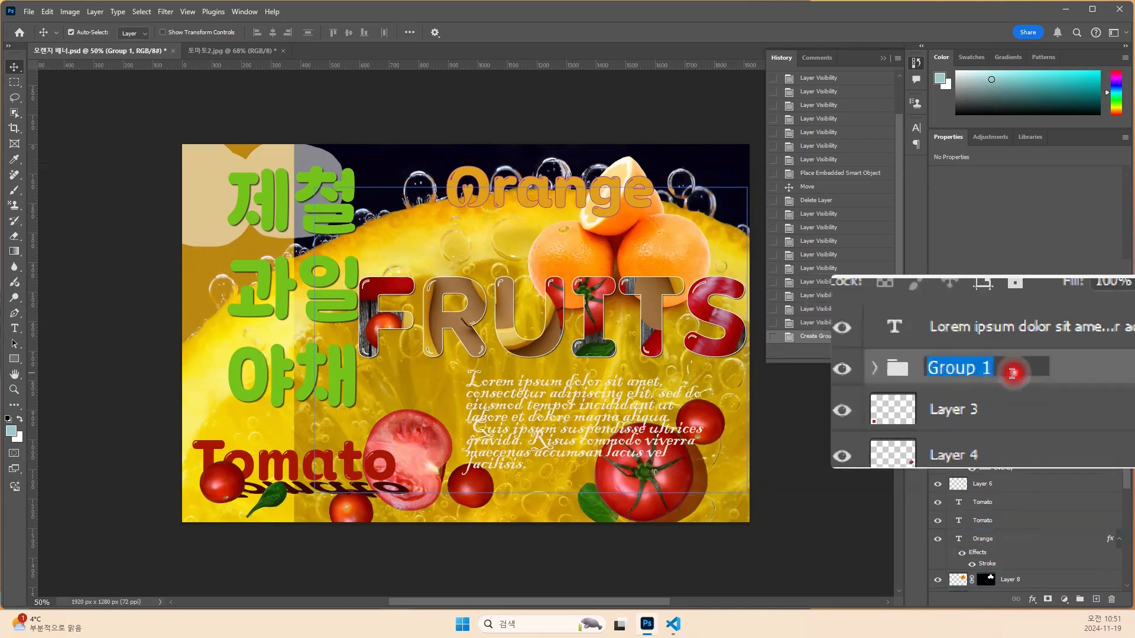
pyautogui.write('f')
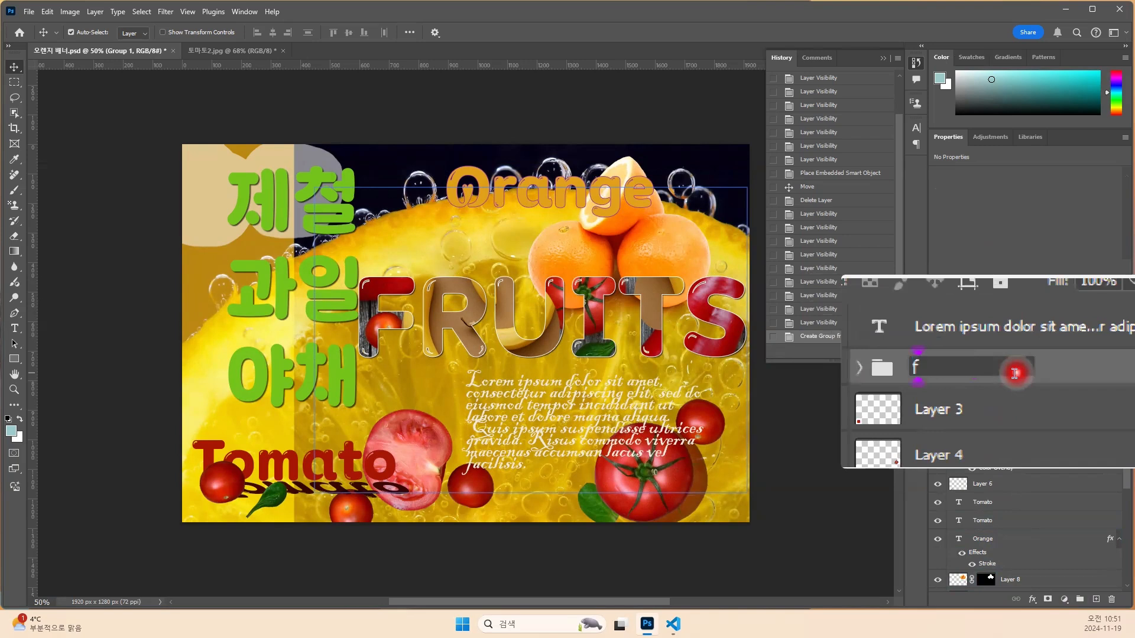
pyautogui.write('ruits')
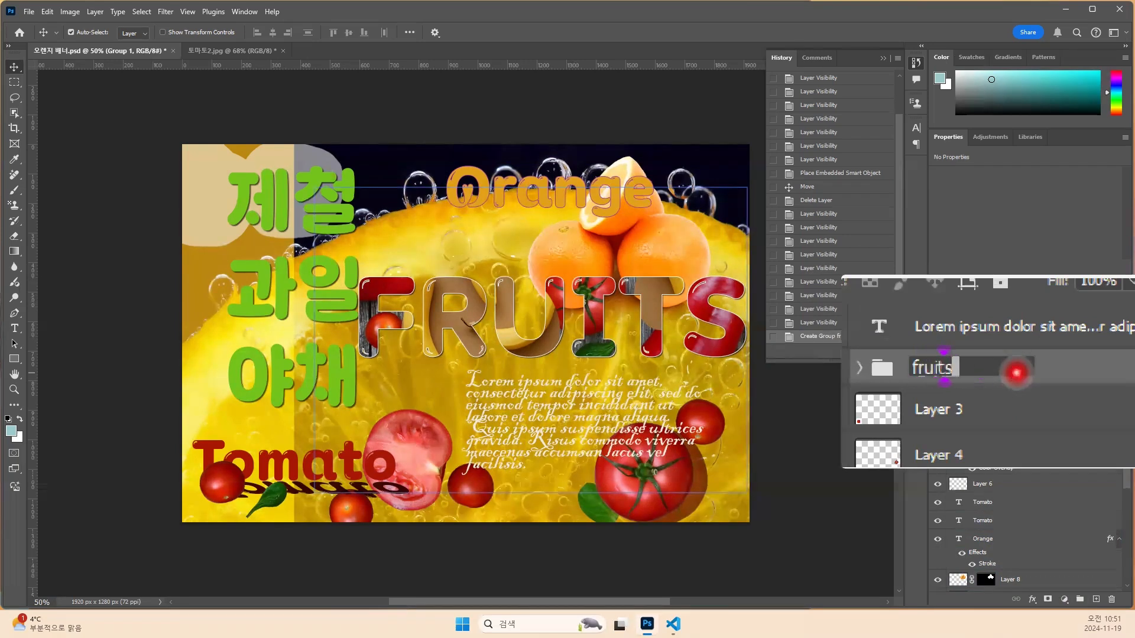
pyautogui.press('Return')
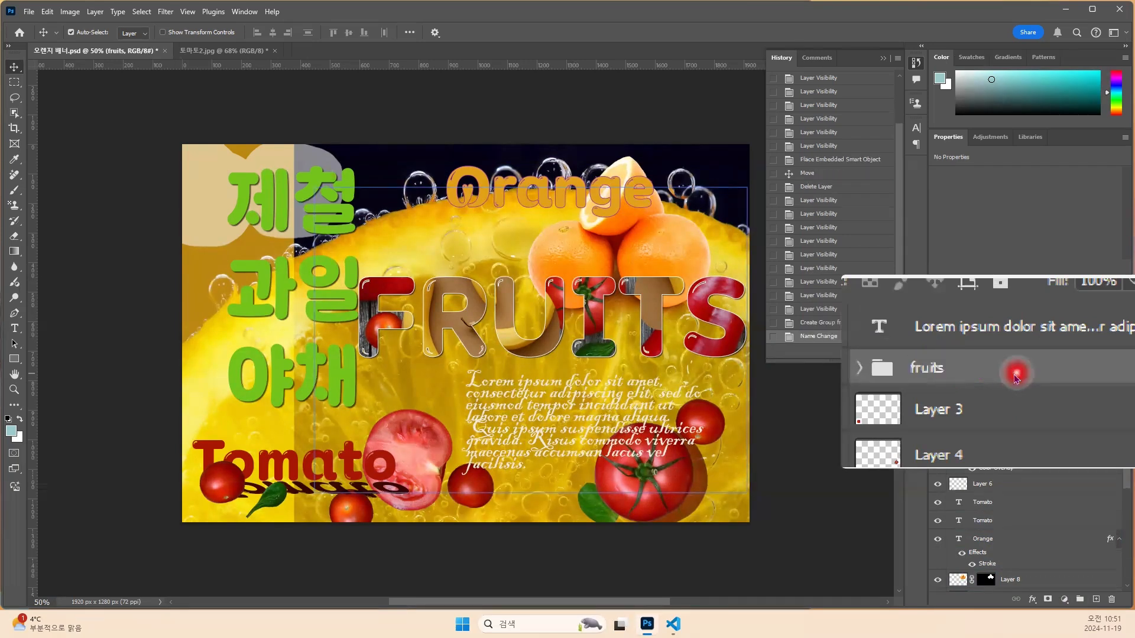
pyautogui.click(967, 387)
pyautogui.click(971, 402)
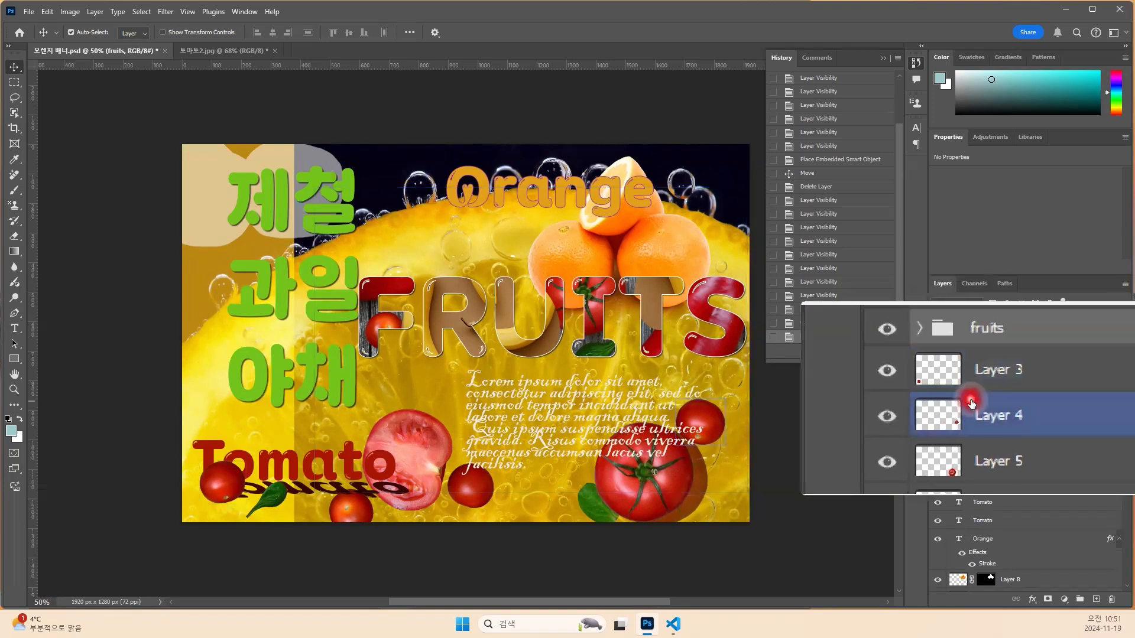
pyautogui.click(970, 399)
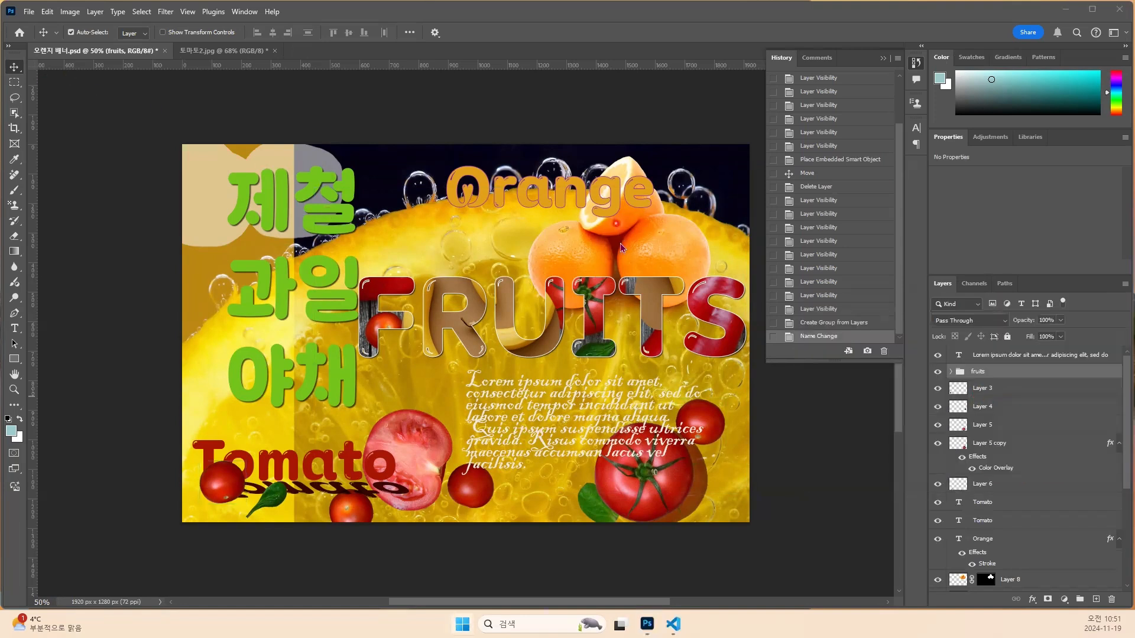
# Select Layer 8, the oranges image, and locate it with Layer 8 copy in the layer stack.
pyautogui.click(674, 260)
pyautogui.click(1016, 582)
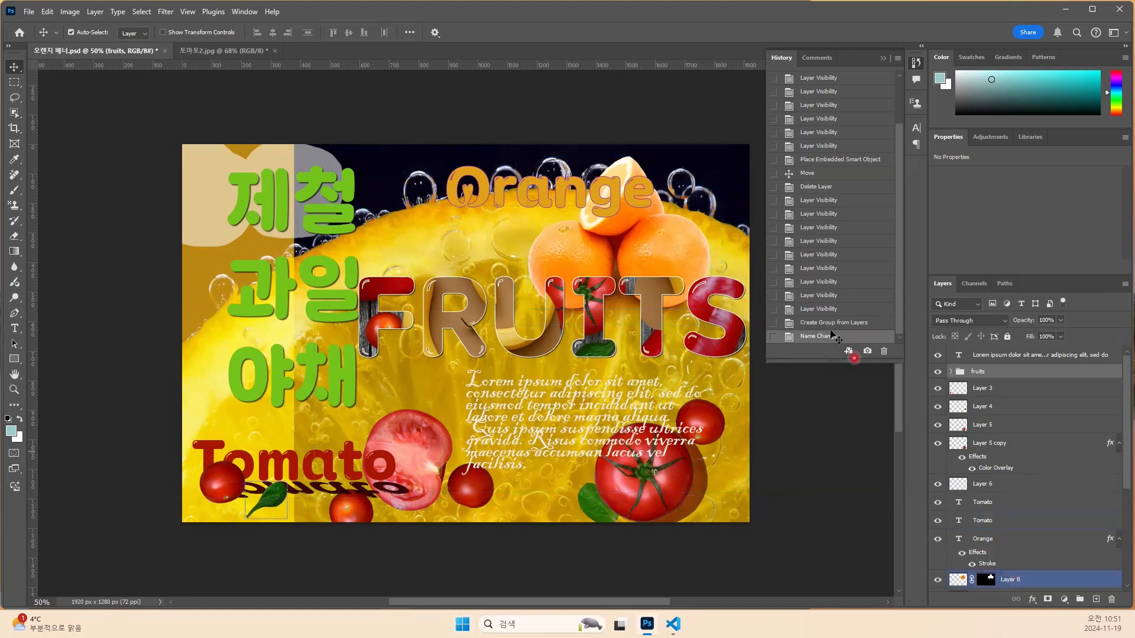
pyautogui.click(676, 249)
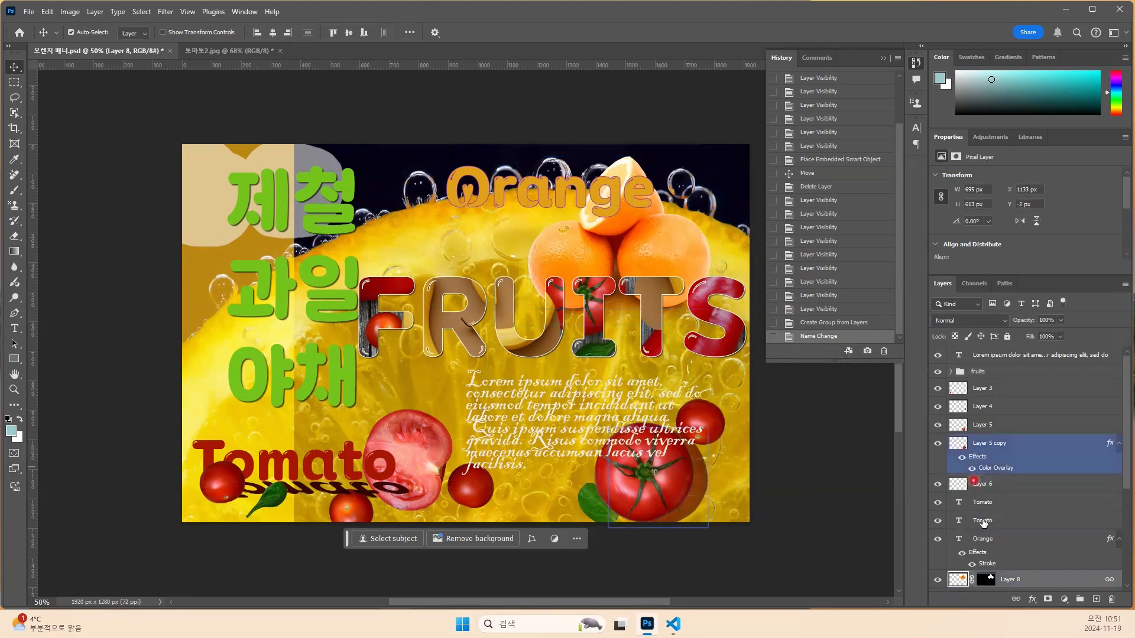
pyautogui.scroll(-1, 981, 550)
pyautogui.moveTo(966, 560); pyautogui.dragTo(949, 528)
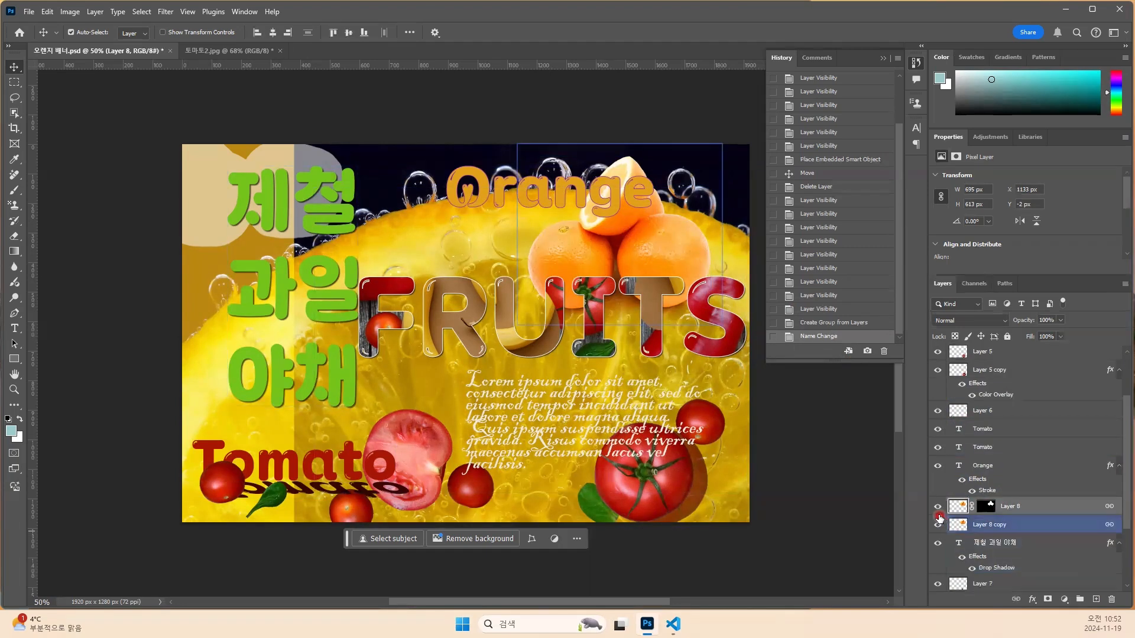
# Hide Layer 8 and Layer 8 copy to check what each contributes to the oranges, and show both again.
pyautogui.click(938, 512)
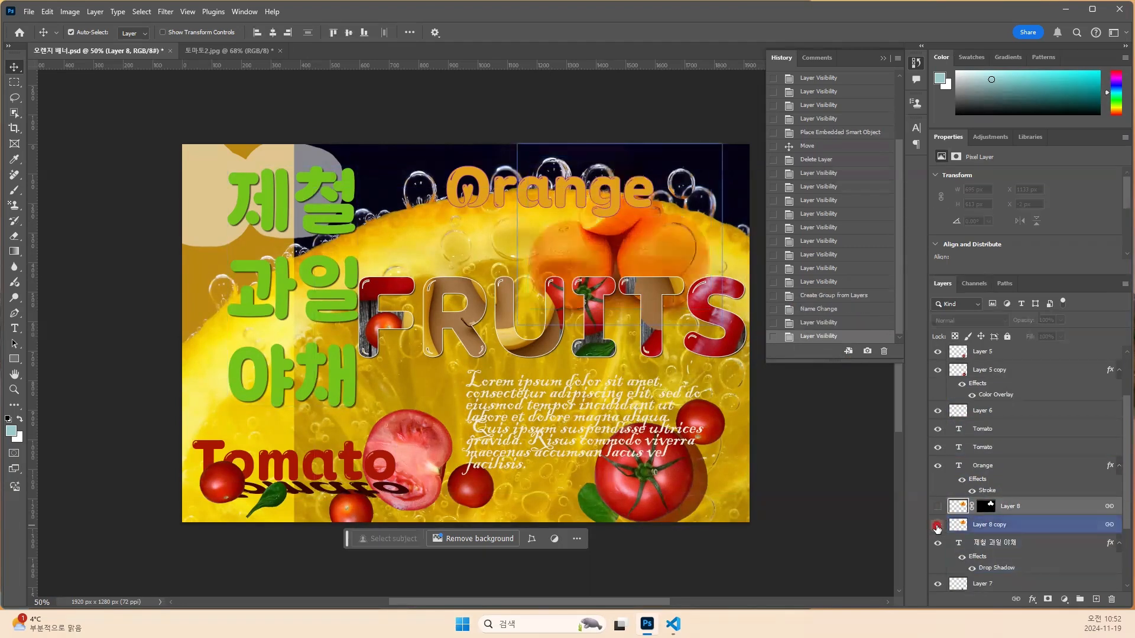
pyautogui.click(938, 525)
pyautogui.click(938, 525)
pyautogui.click(938, 506)
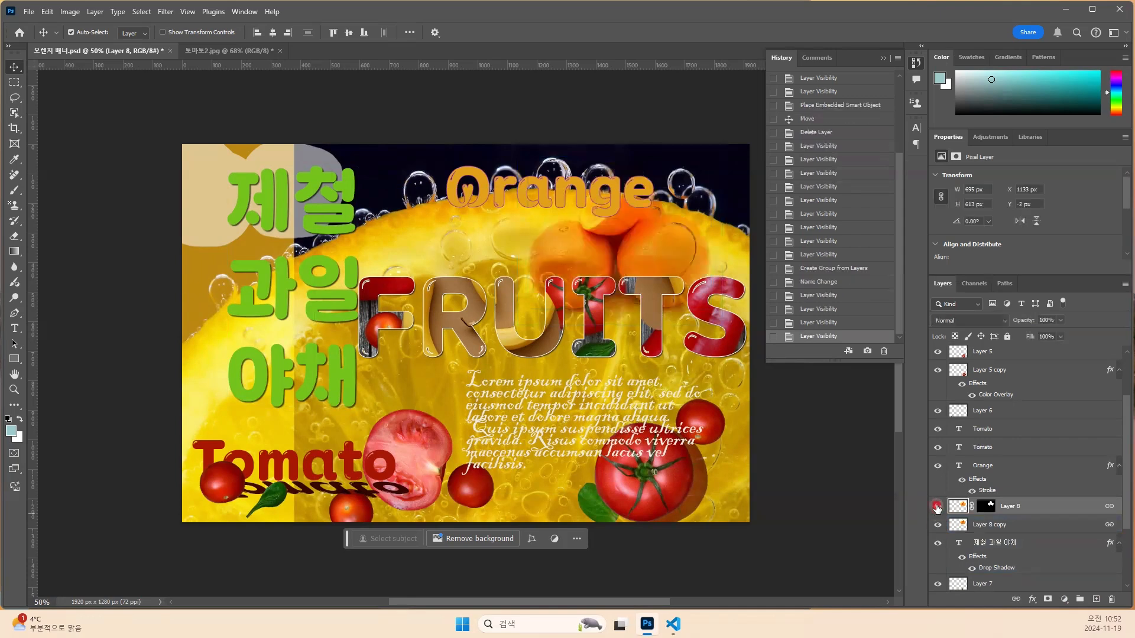
pyautogui.moveTo(958, 508); pyautogui.dragTo(962, 510)
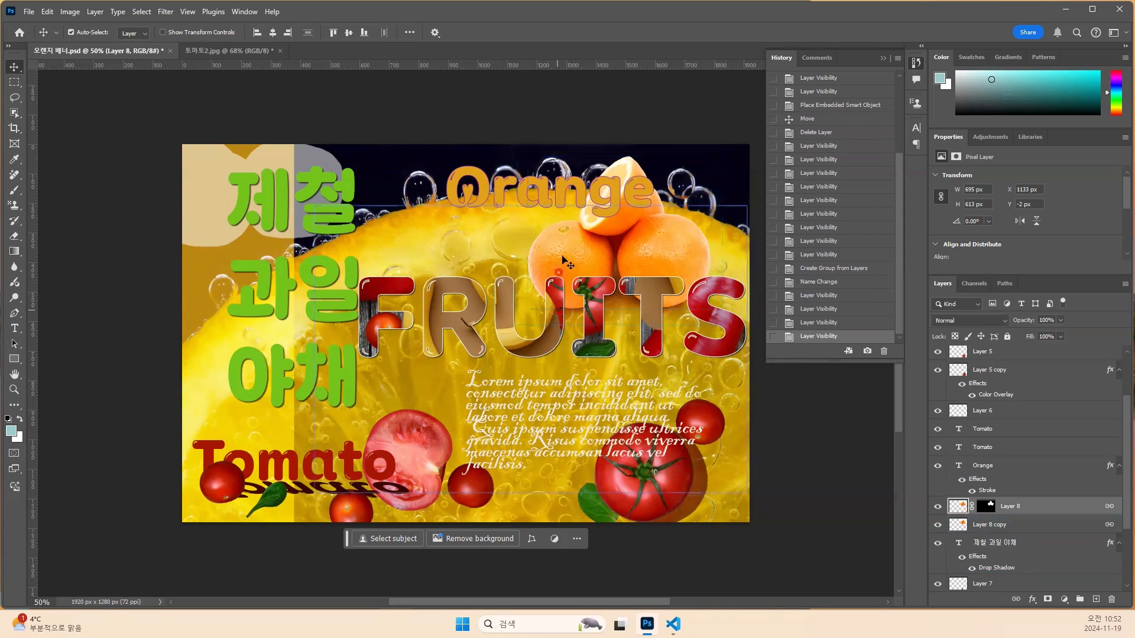
# Group the Orange text layer together with Layer 8 and Layer 8 copy.
pyautogui.click(569, 203)
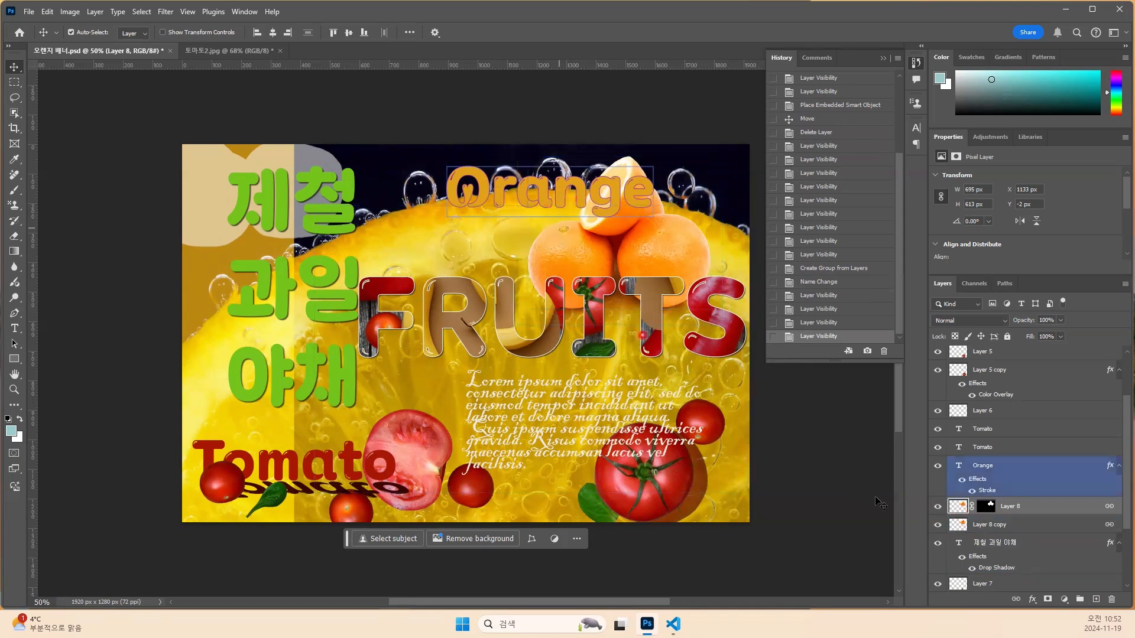
pyautogui.click(630, 177)
pyautogui.click(972, 468)
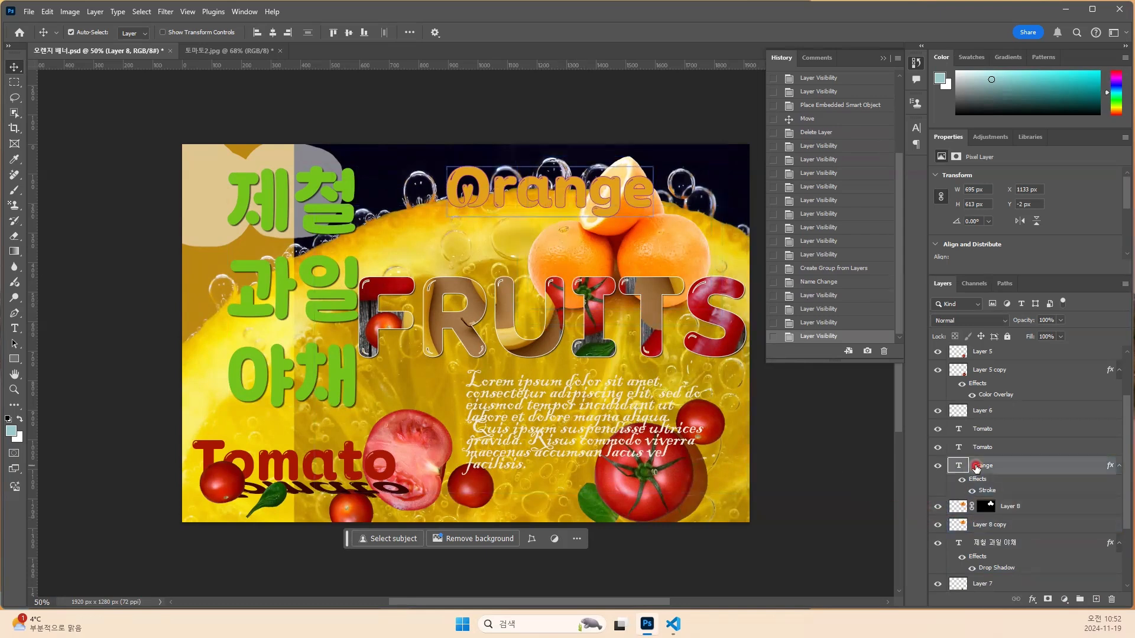
pyautogui.moveTo(978, 473)
pyautogui.mouseDown()
pyautogui.moveTo(990, 512)
pyautogui.moveTo(961, 512)
pyautogui.moveTo(989, 526)
pyautogui.mouseUp()
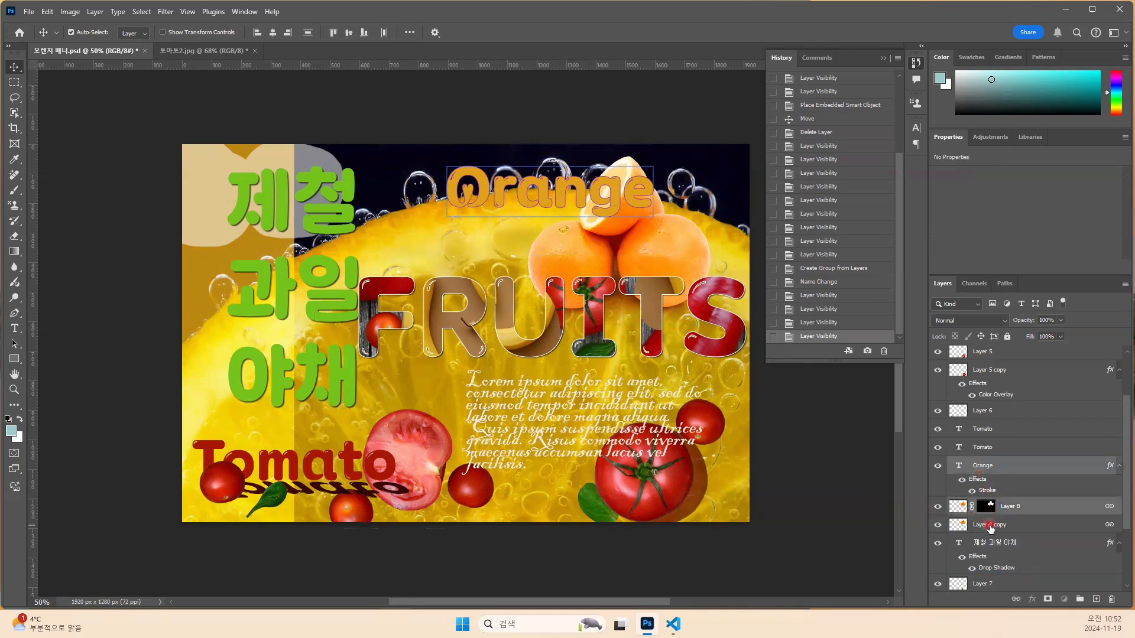
pyautogui.moveTo(970, 479)
pyautogui.mouseDown()
pyautogui.moveTo(1026, 481)
pyautogui.moveTo(1083, 602)
pyautogui.mouseUp()
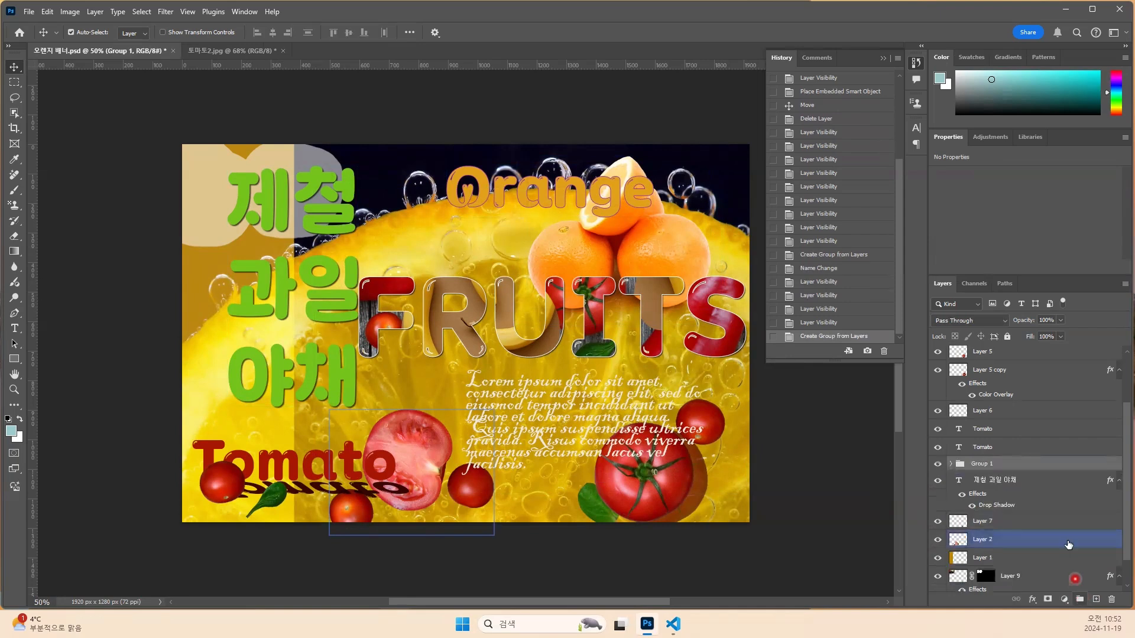
# Rename the new group holding the Orange text and oranges images as orange.
pyautogui.moveTo(999, 492); pyautogui.dragTo(983, 467)
pyautogui.doubleClick(984, 464)
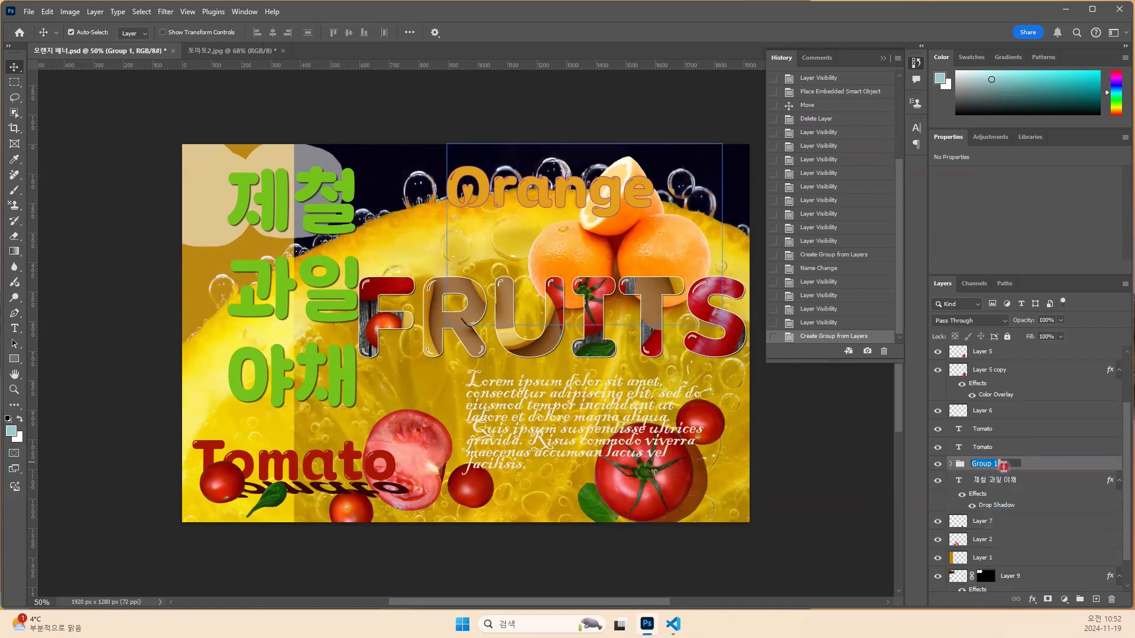
pyautogui.write('야')
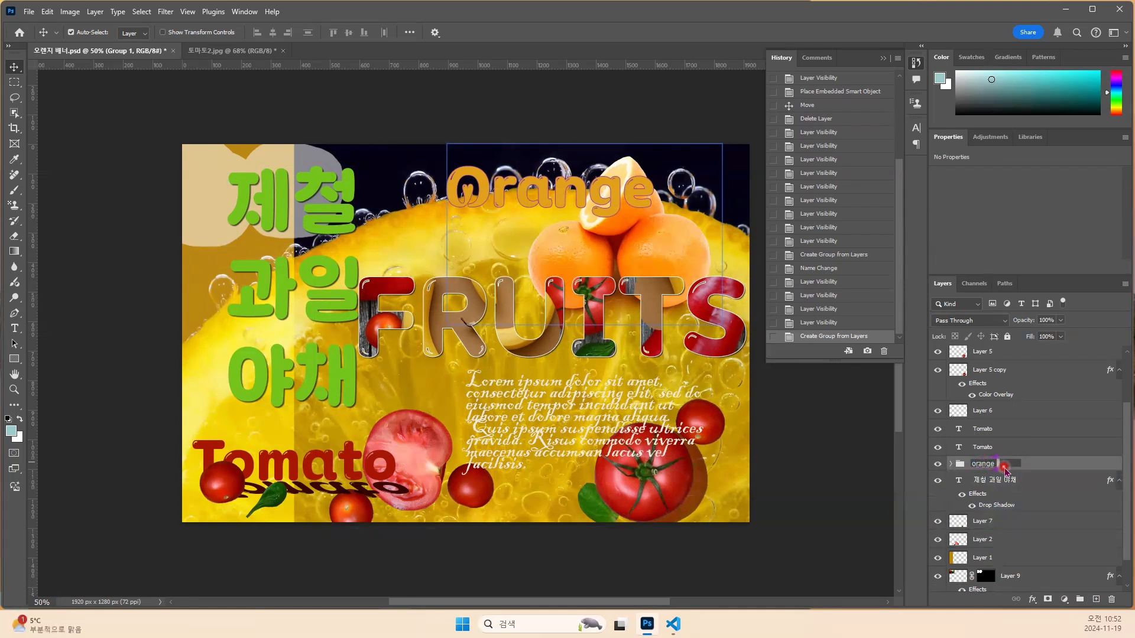
pyautogui.press('Return')
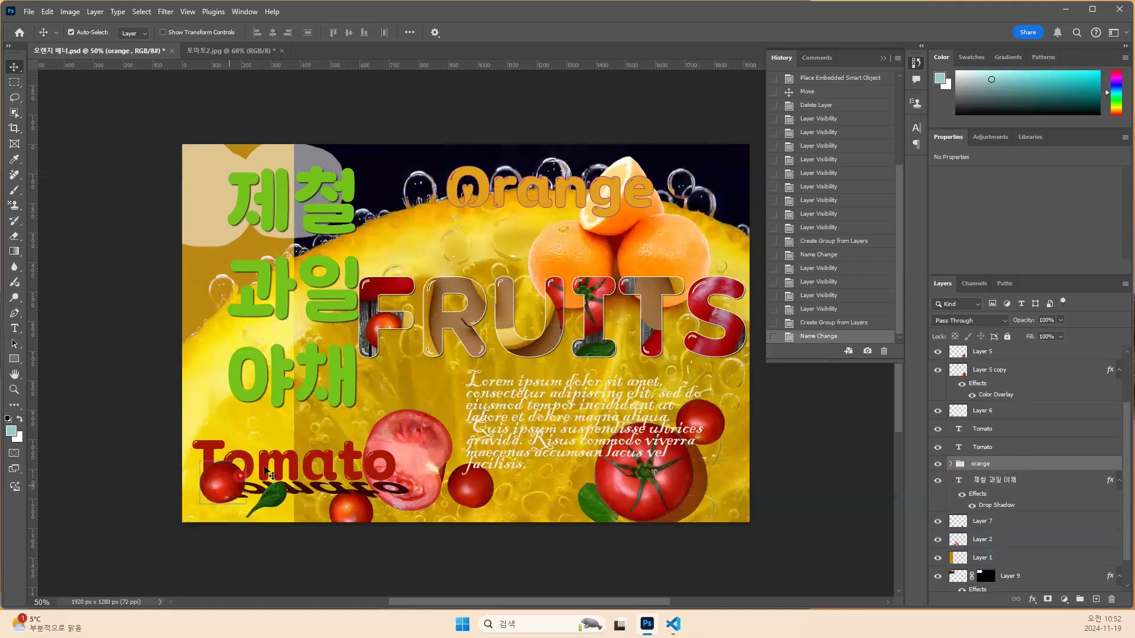
# Select Layer 3, the small tomatoes, together with Layer 2, the sliced tomato.
pyautogui.click(244, 494)
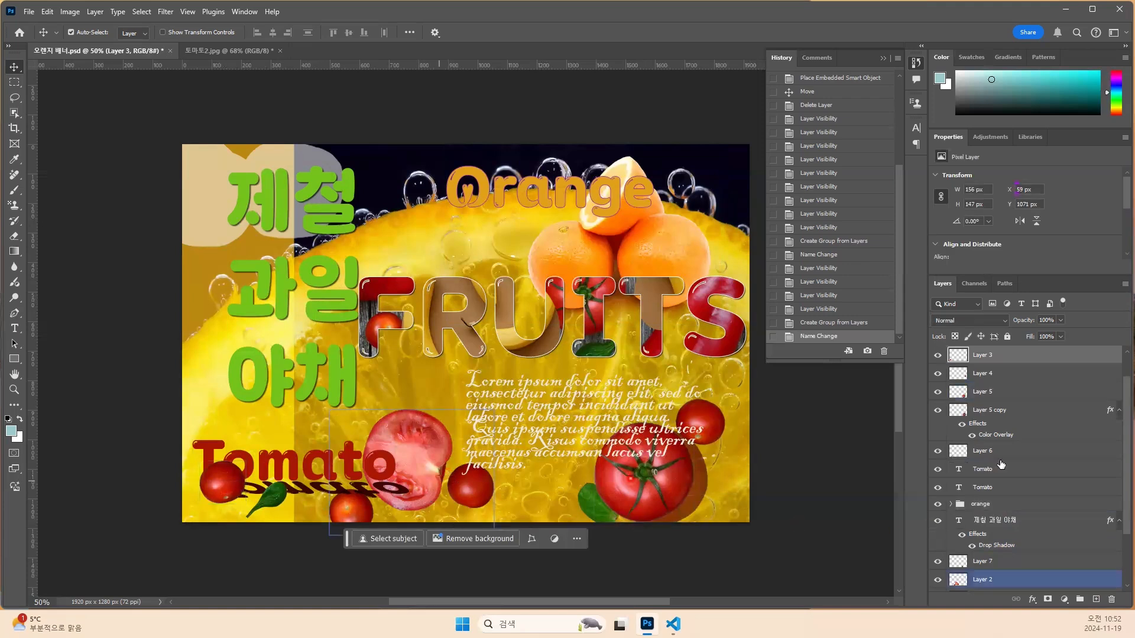
pyautogui.keyDown('shift'); pyautogui.click(407, 443); pyautogui.keyUp('shift')
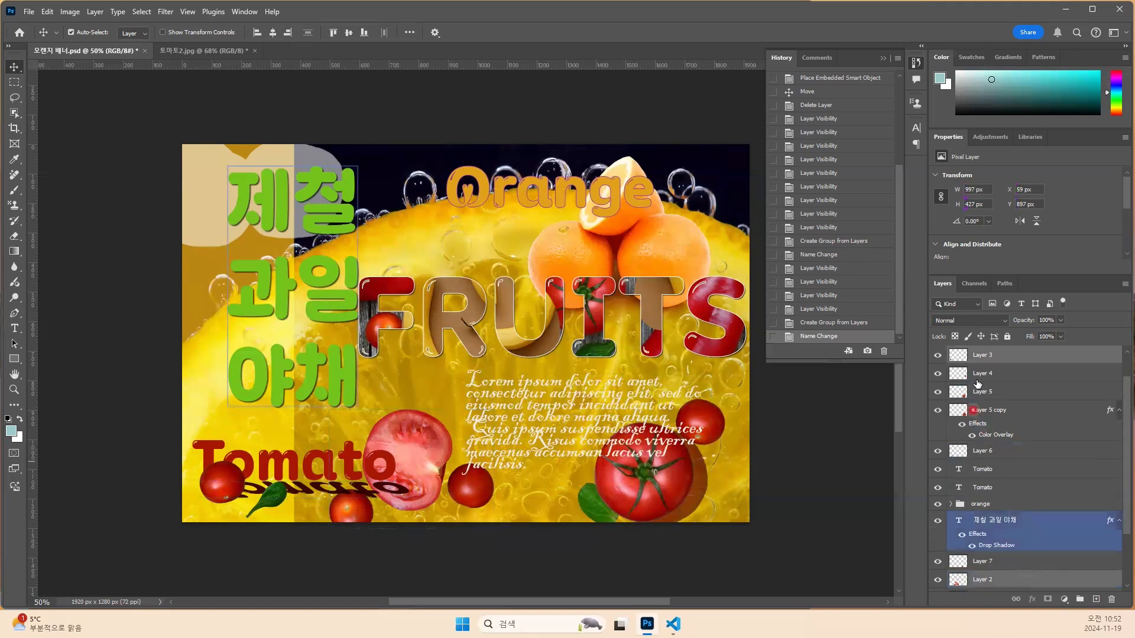
pyautogui.click(991, 357)
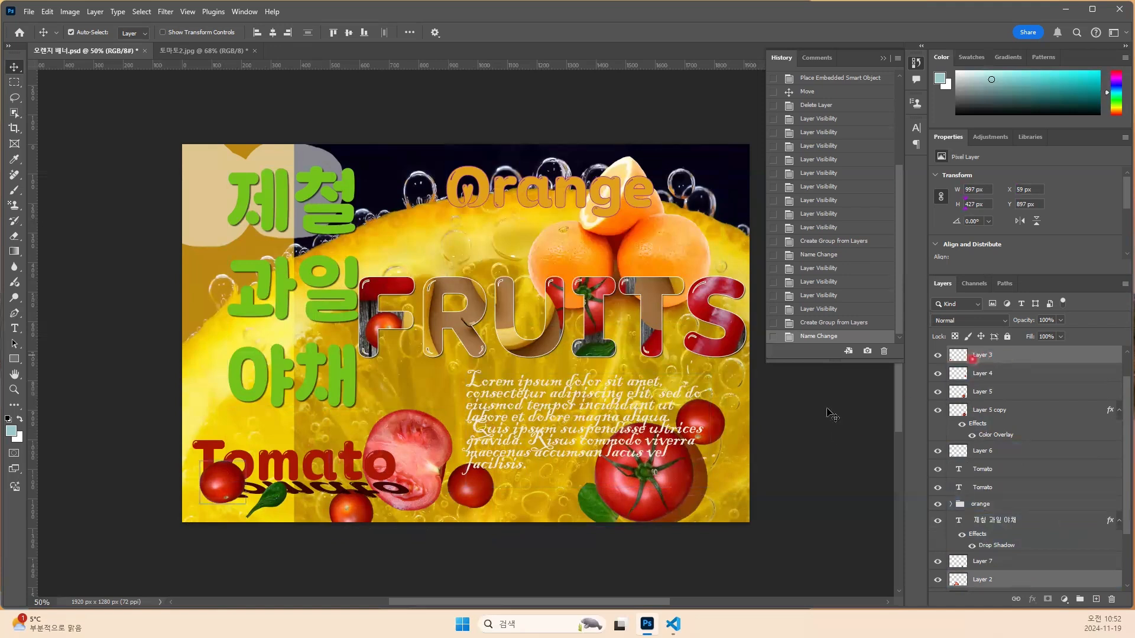
pyautogui.click(349, 461)
pyautogui.click(404, 456)
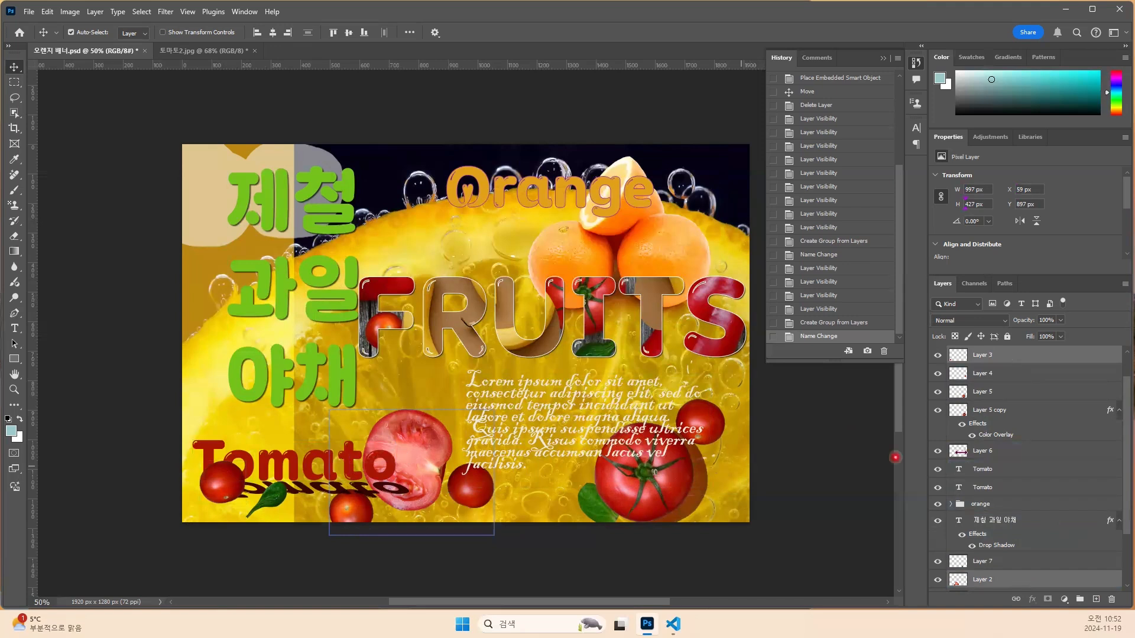
pyautogui.click(982, 468)
pyautogui.click(986, 354)
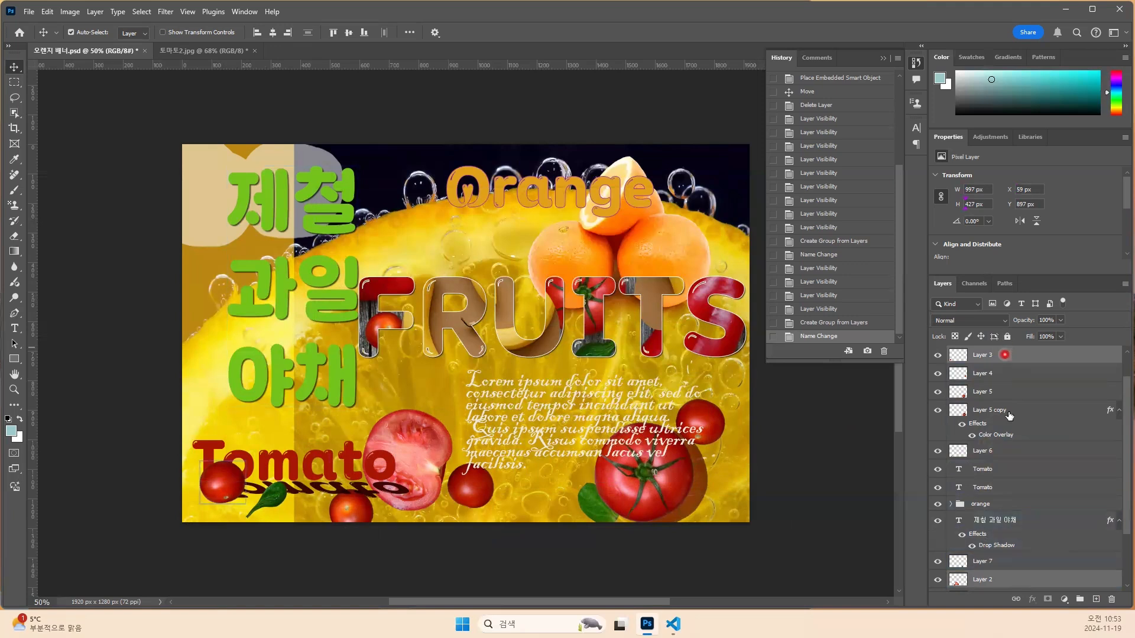
pyautogui.click(999, 487)
pyautogui.click(317, 443)
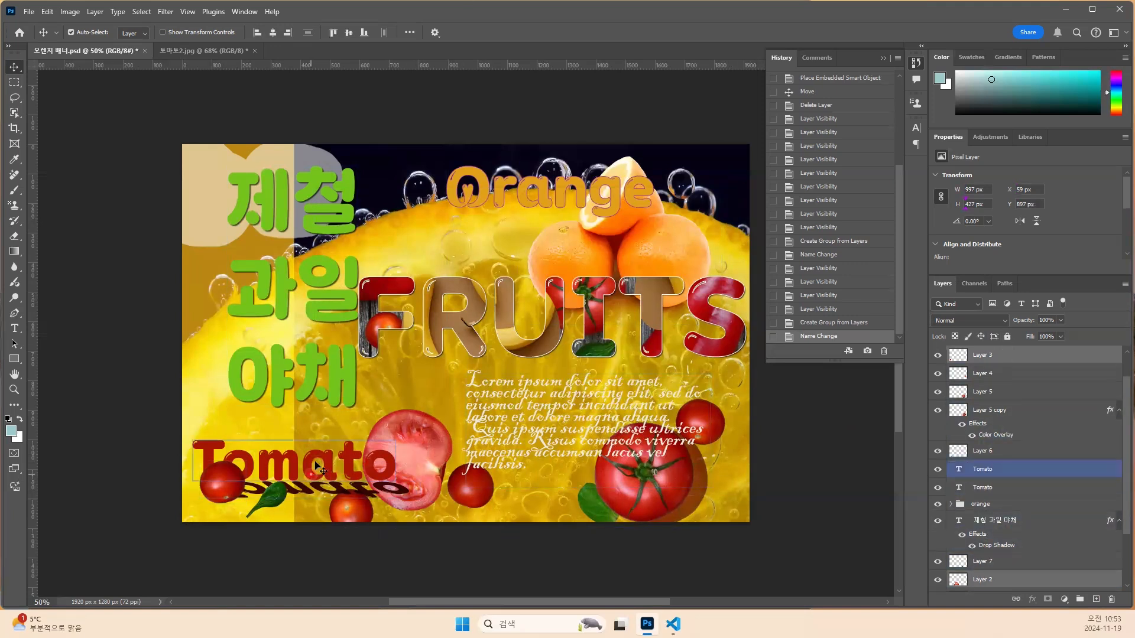
pyautogui.click(438, 486)
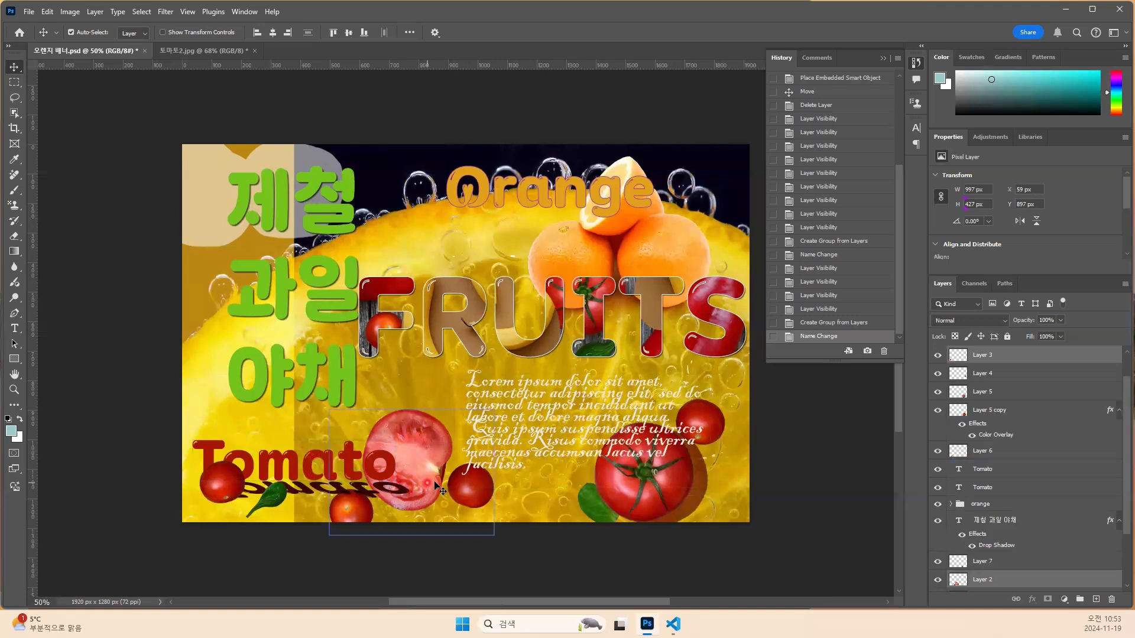
# Add Layer 5, Layer 4 and both Tomato text layers to the selection, remove Layer 3 from it, and group the selected layers.
pyautogui.click(661, 484)
pyautogui.keyDown('shift'); pyautogui.click(661, 483); pyautogui.keyUp('shift')
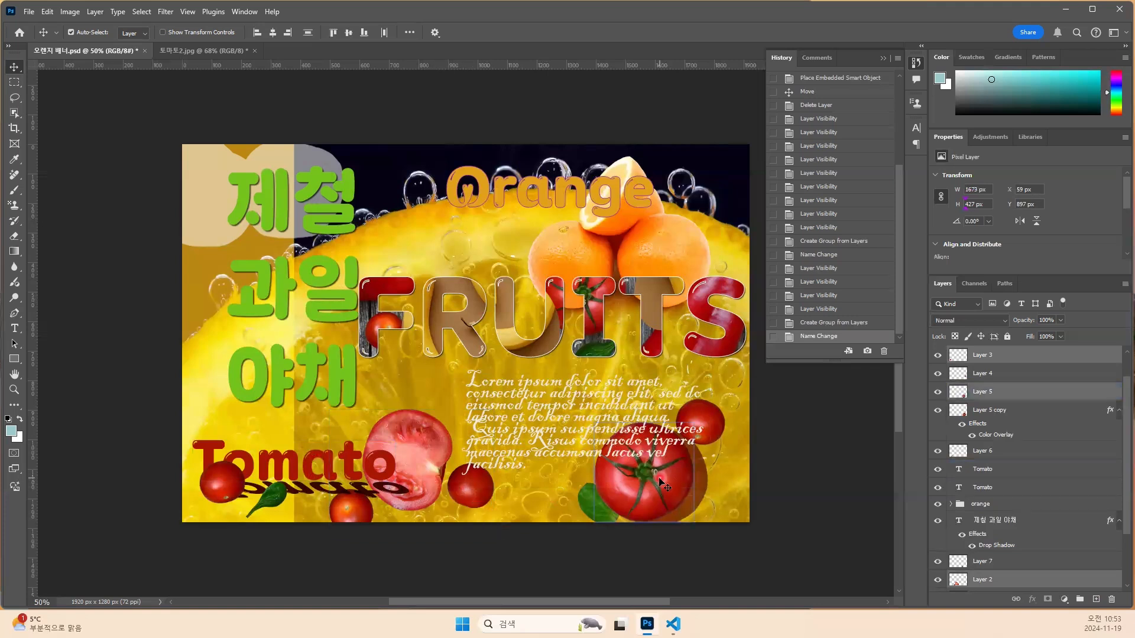
pyautogui.keyDown('shift'); pyautogui.click(724, 431); pyautogui.keyUp('shift')
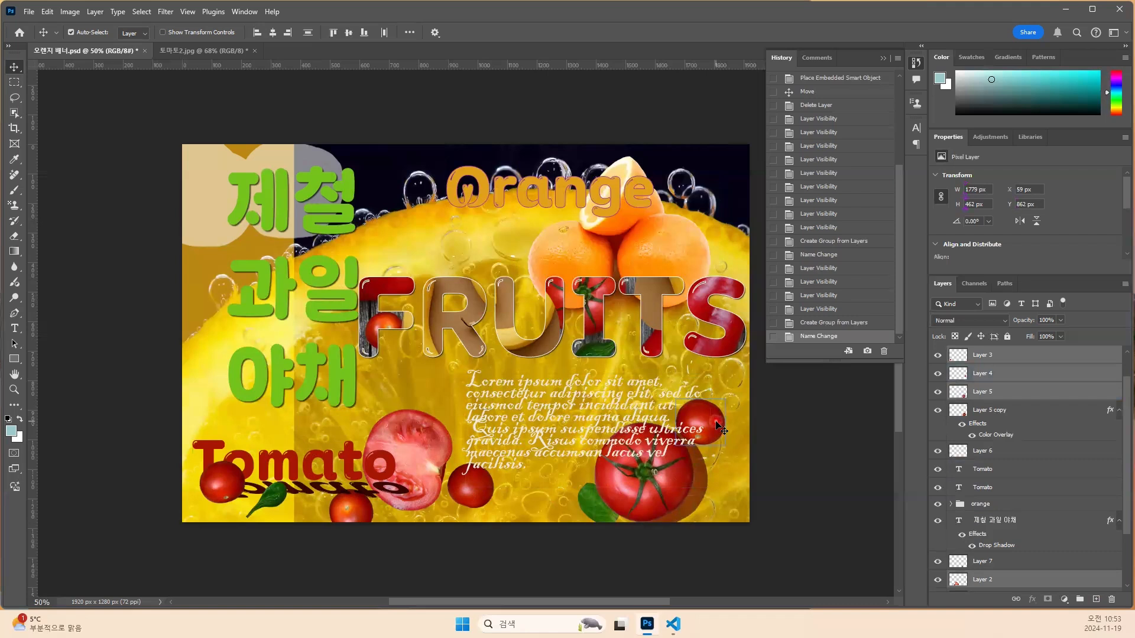
pyautogui.keyDown('shift'); pyautogui.click(226, 495); pyautogui.keyUp('shift')
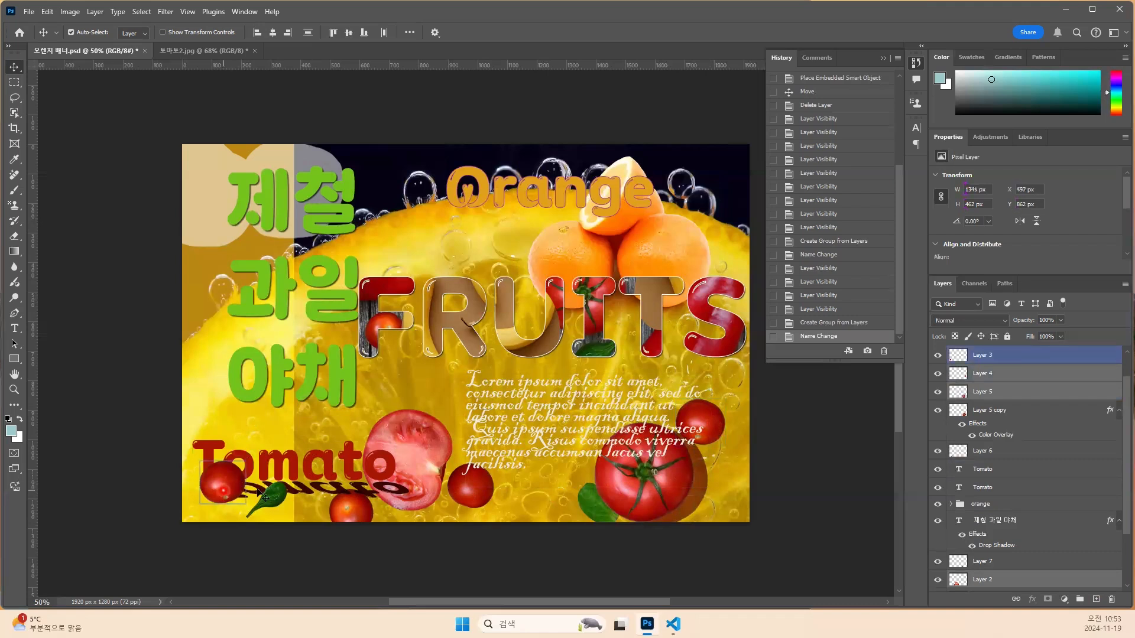
pyautogui.keyDown('shift'); pyautogui.click(317, 467); pyautogui.keyUp('shift')
pyautogui.keyDown('shift'); pyautogui.click(307, 496); pyautogui.keyUp('shift')
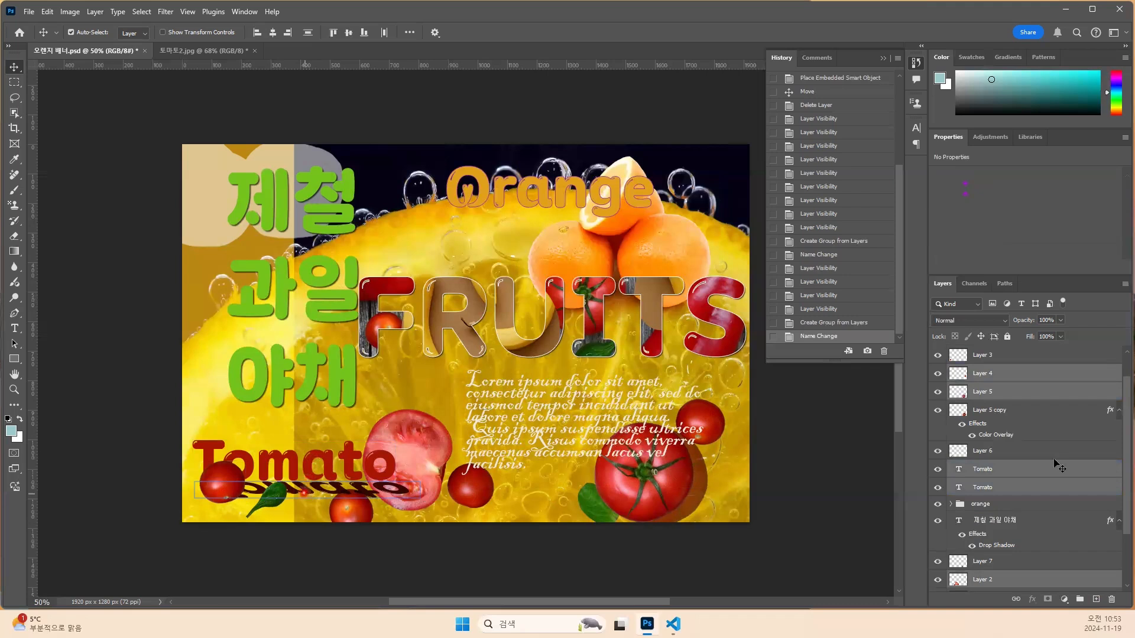
pyautogui.moveTo(967, 380); pyautogui.dragTo(70, 29)
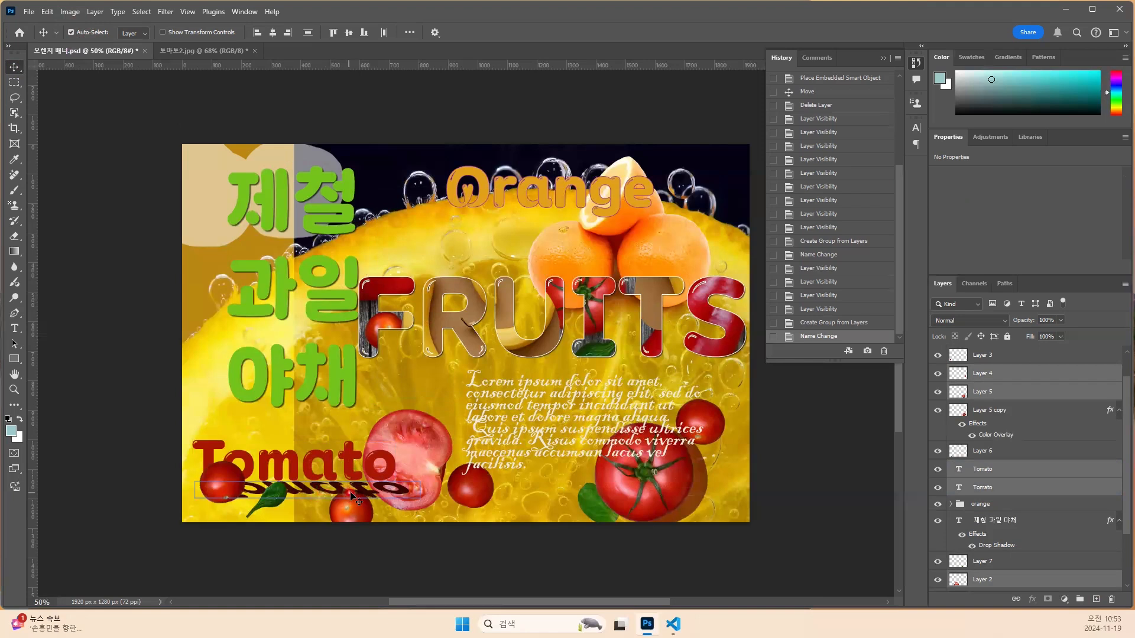
pyautogui.click(1079, 599)
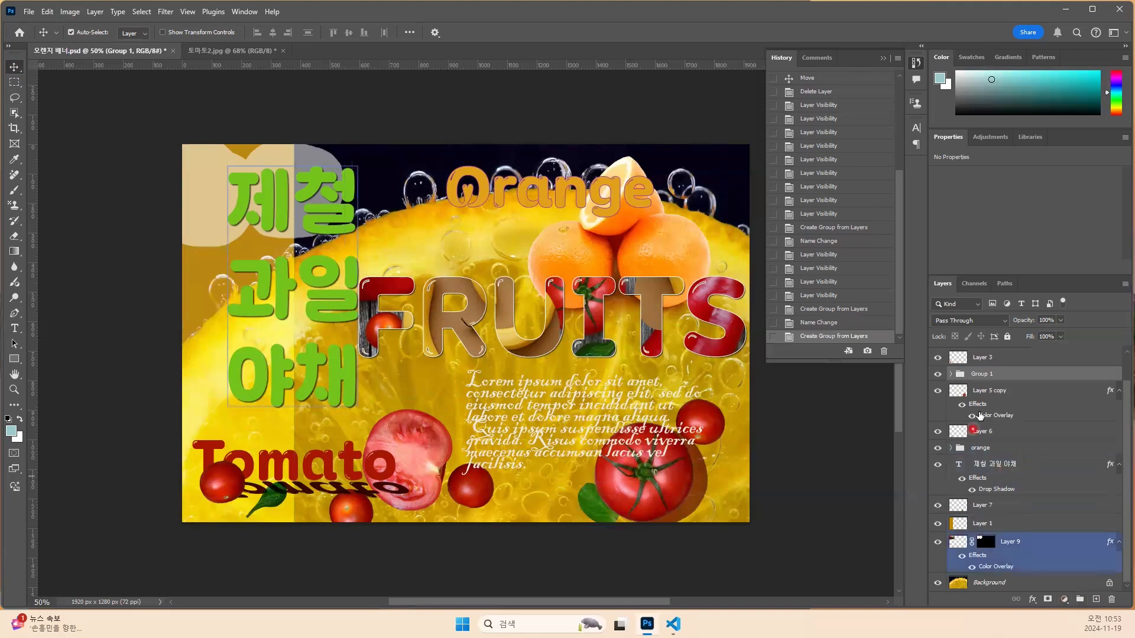
# Rename the new group of tomato images and Tomato text as 토마토.
pyautogui.click(977, 400)
pyautogui.click(984, 374)
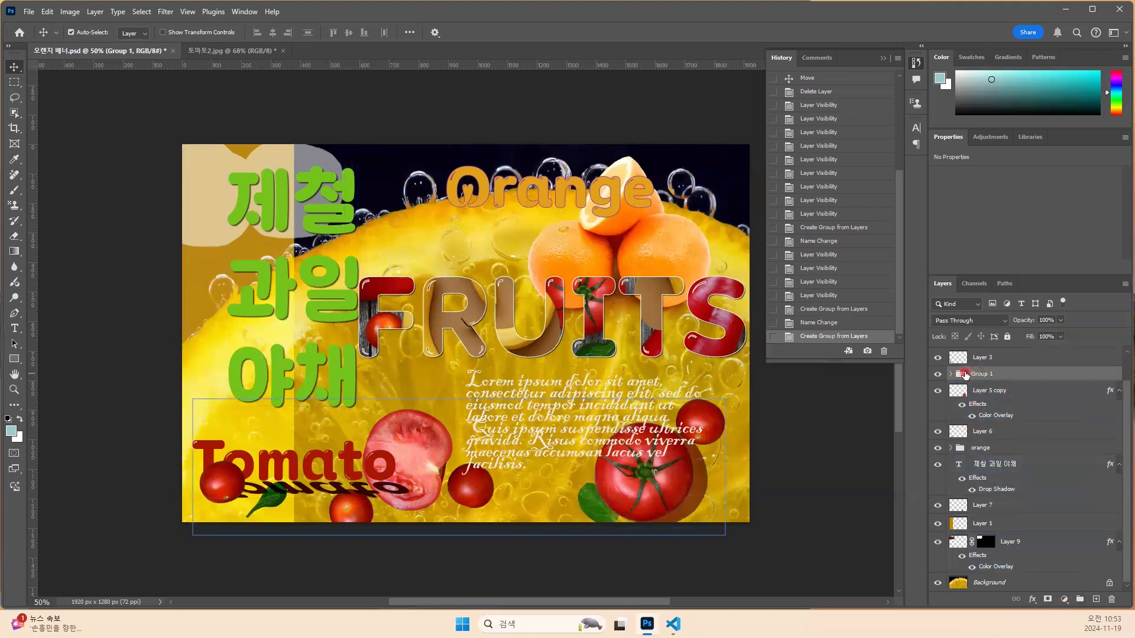
pyautogui.doubleClick(981, 374)
pyautogui.click(975, 429)
pyautogui.scroll(1, 974, 424)
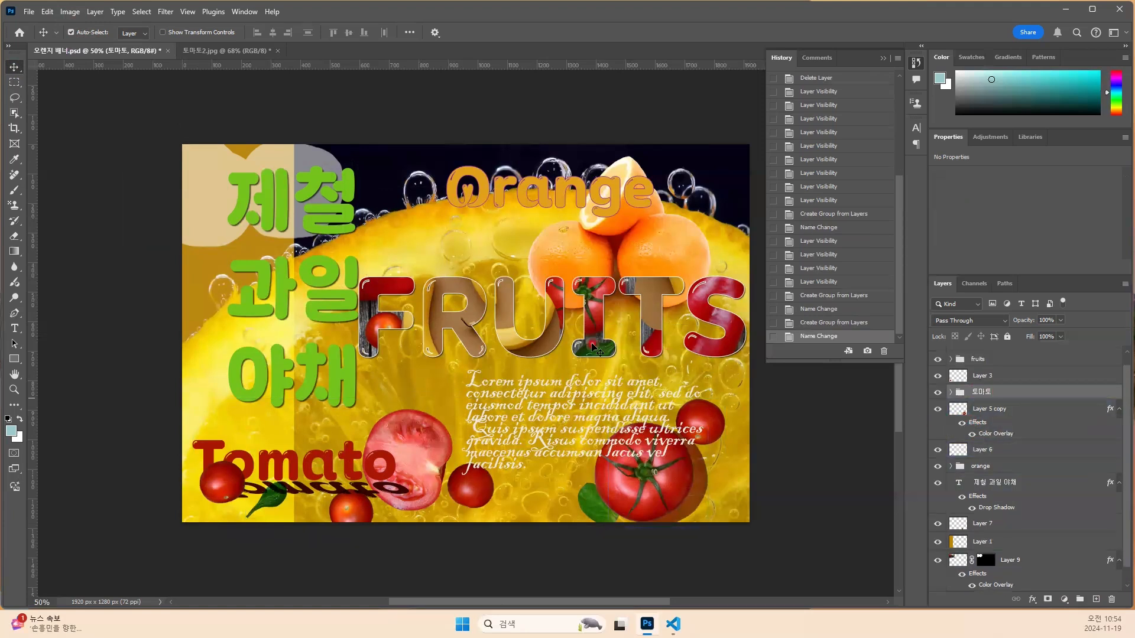
# Rename Layer 1, the vertical strip behind the Korean text, as 배경.
pyautogui.click(310, 197)
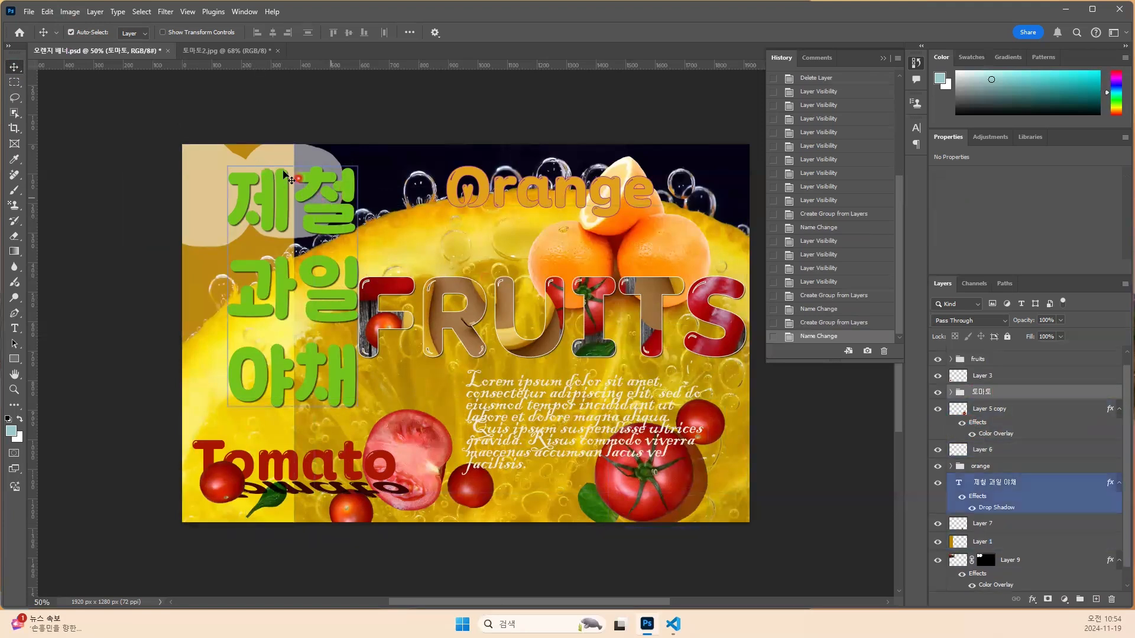
pyautogui.click(264, 159)
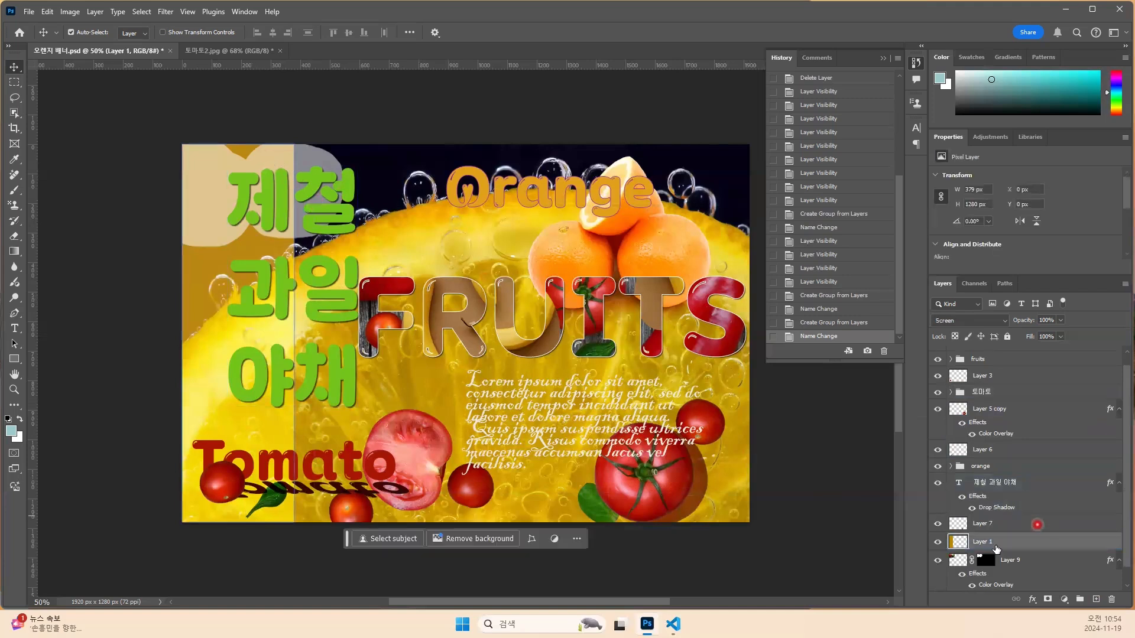
pyautogui.doubleClick(980, 542)
pyautogui.press('Return')
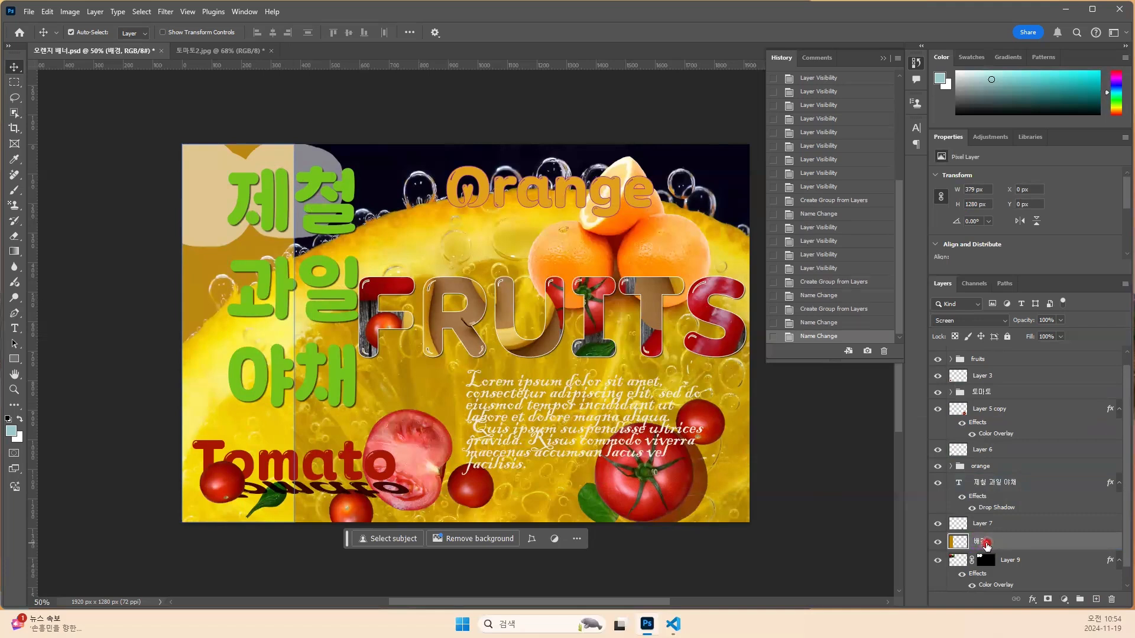
# Check which part of the banner Layer 6 contains by hiding it and showing it again.
pyautogui.click(349, 225)
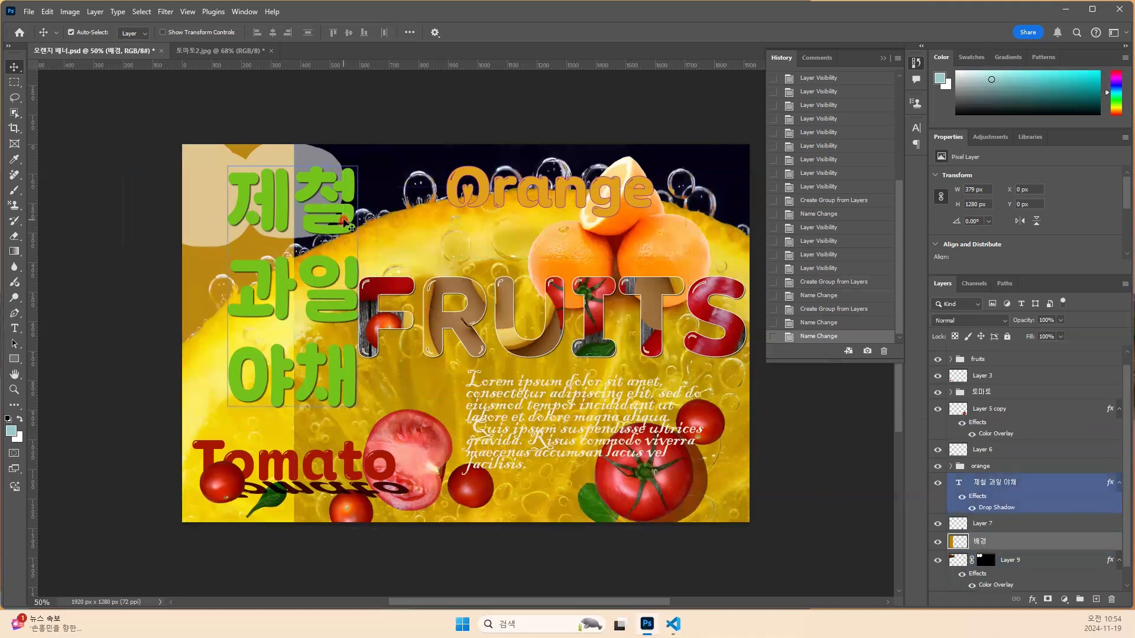
pyautogui.click(988, 496)
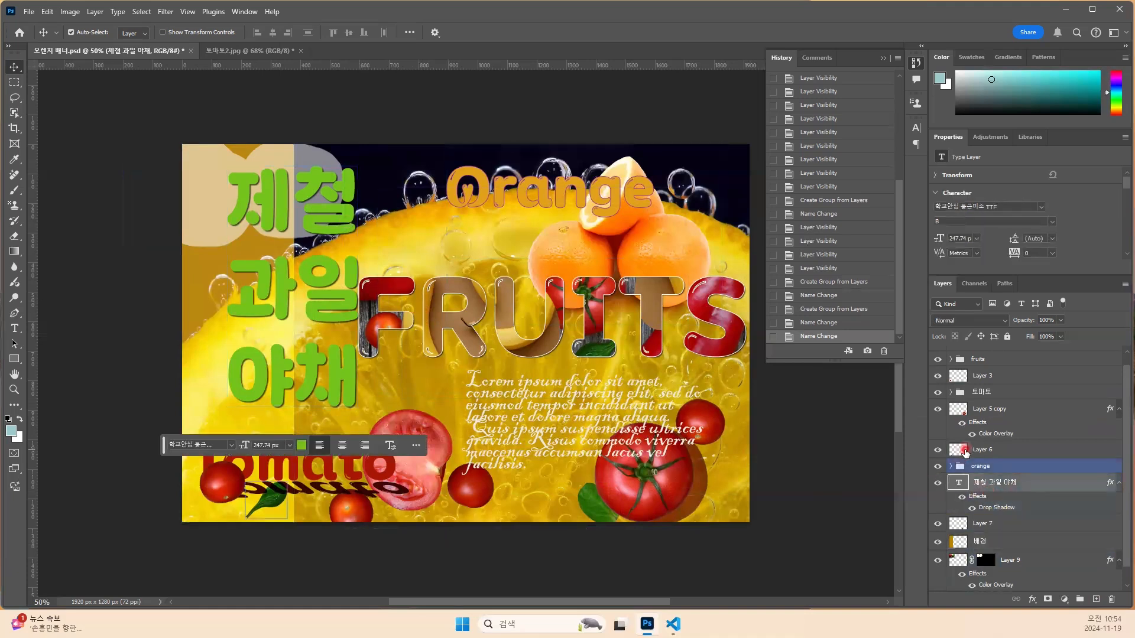
pyautogui.click(963, 452)
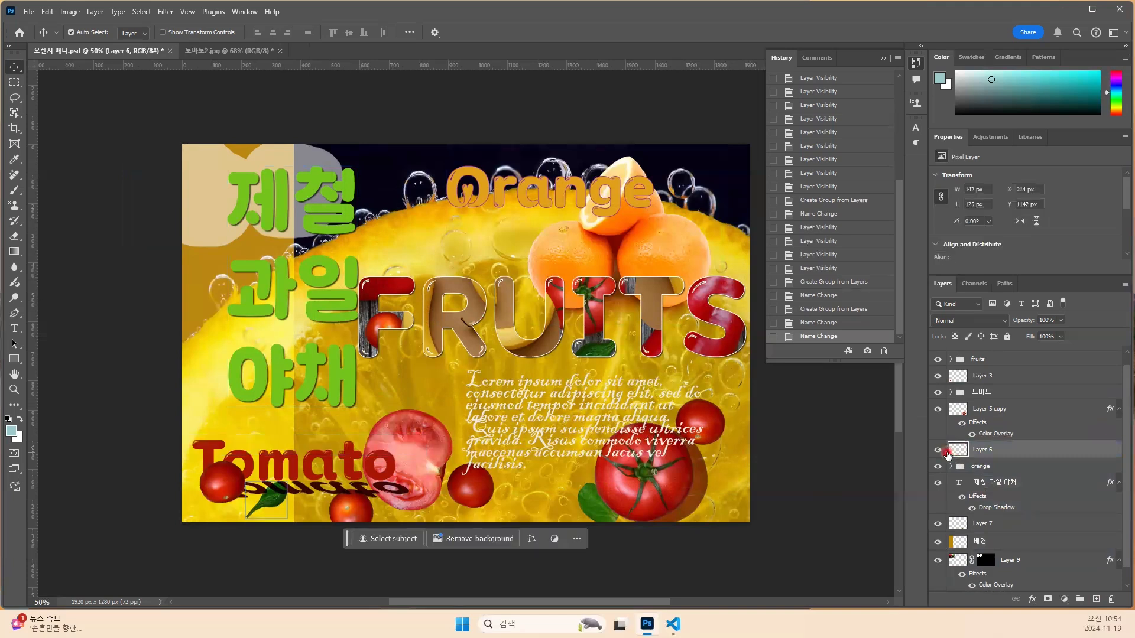
pyautogui.click(942, 453)
pyautogui.click(944, 453)
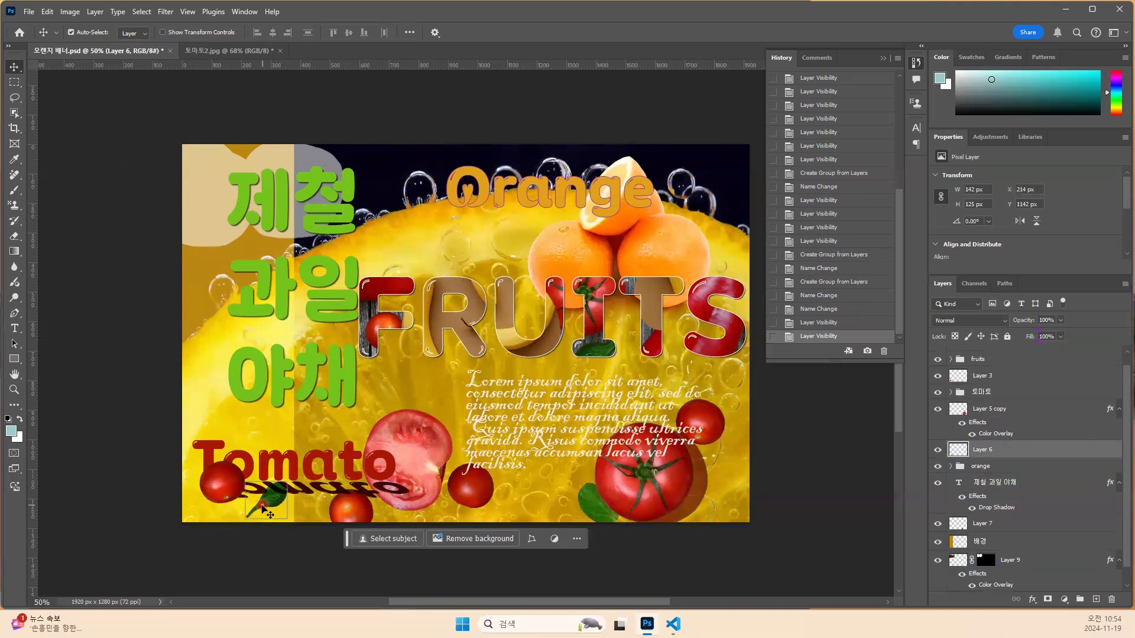
# Group Layer 6 and Layer 7, the green leaf layers, and name the group 이파리.
pyautogui.keyDown('ctrl'); pyautogui.click(592, 512); pyautogui.keyUp('ctrl')
pyautogui.keyDown('ctrl'); pyautogui.click(981, 450); pyautogui.keyUp('ctrl')
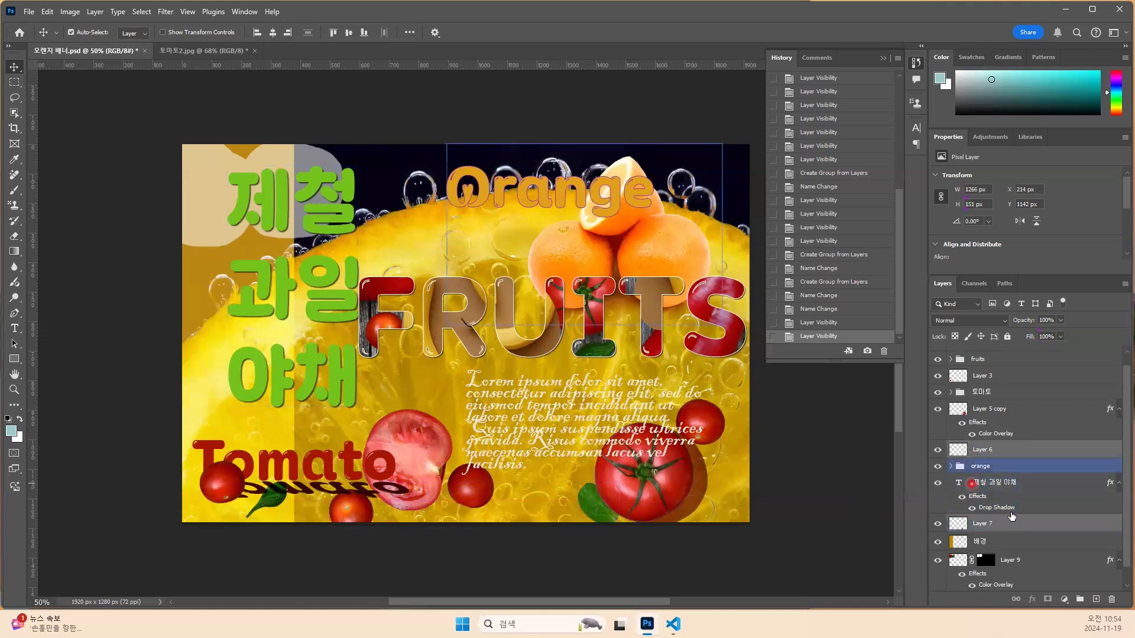
pyautogui.click(1079, 599)
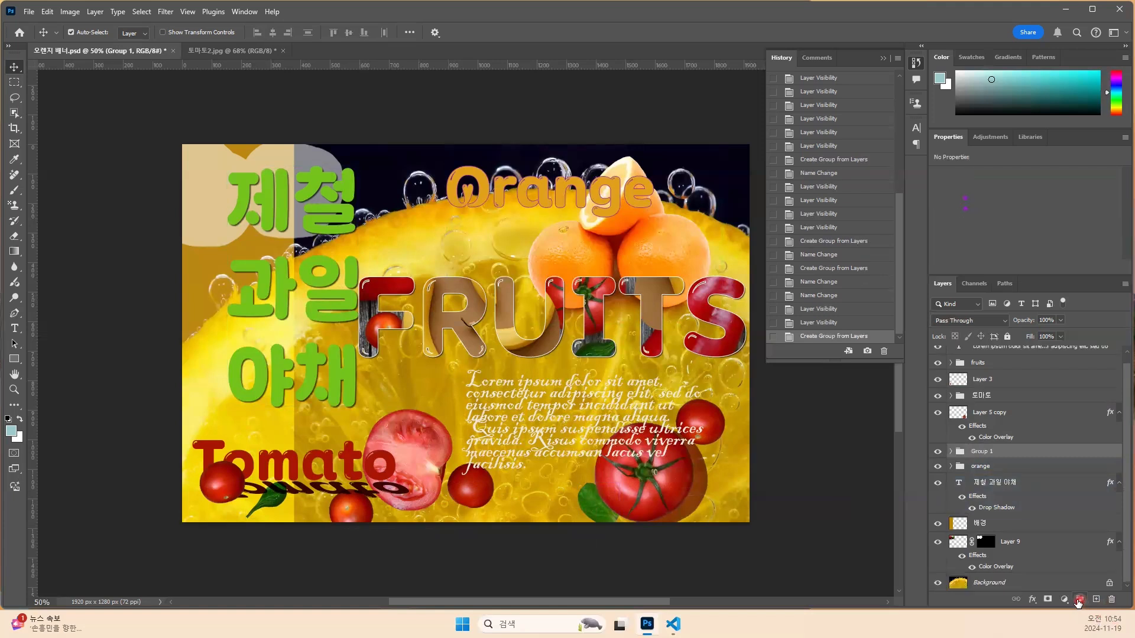
pyautogui.click(998, 452)
pyautogui.doubleClick(981, 452)
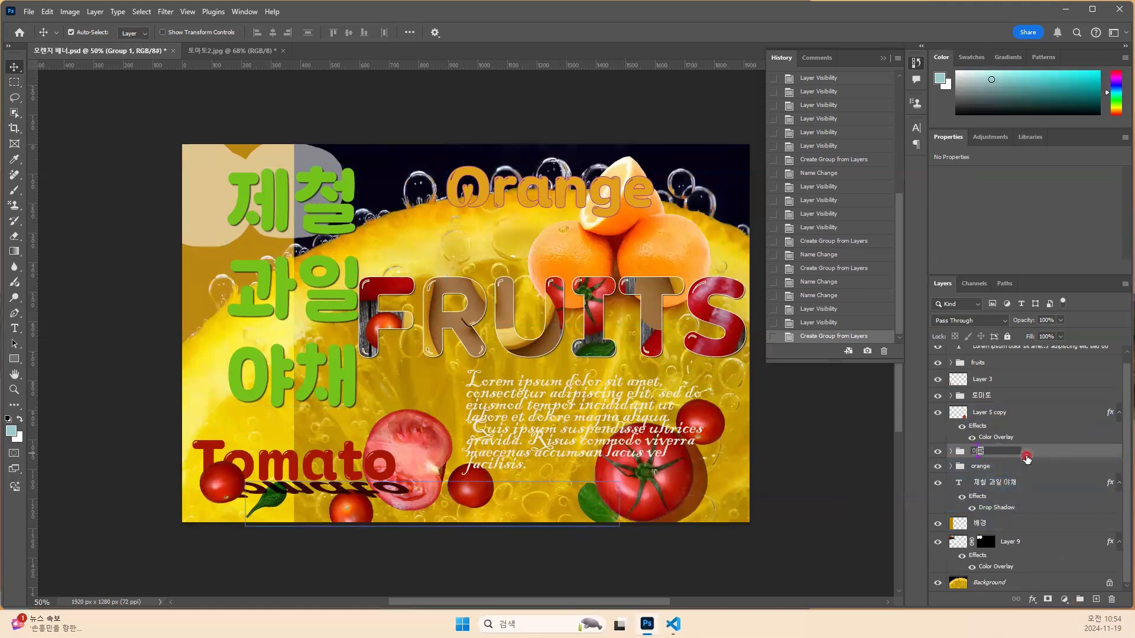
pyautogui.press('Return')
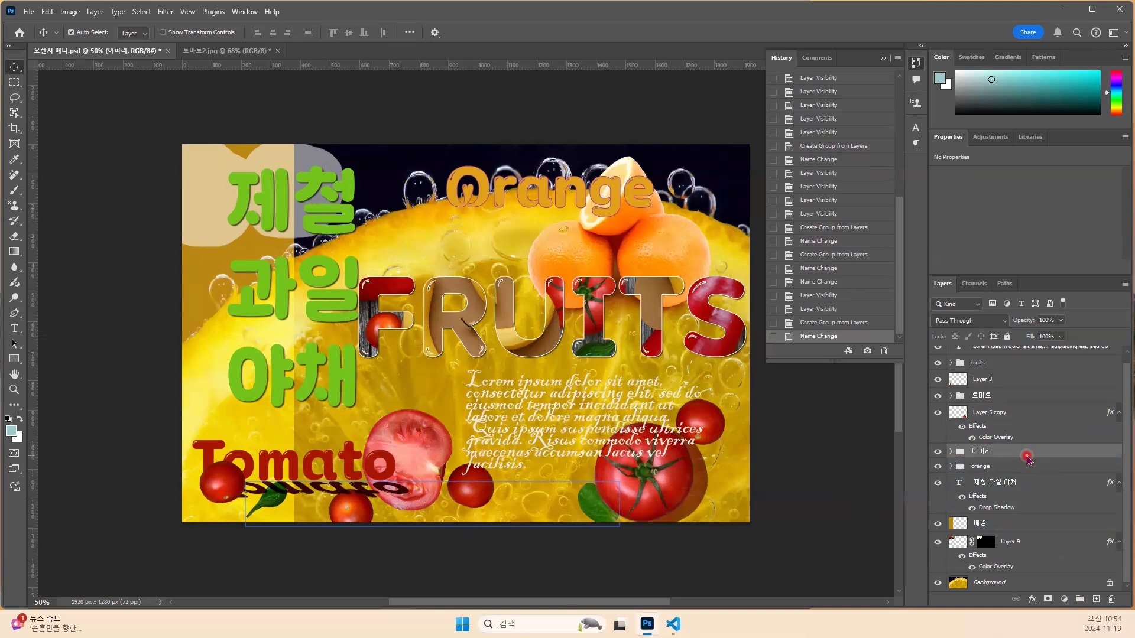
# Check which element of the banner Layer 3 holds by hiding it and showing it again.
pyautogui.click(978, 416)
pyautogui.scroll(1, 976, 423)
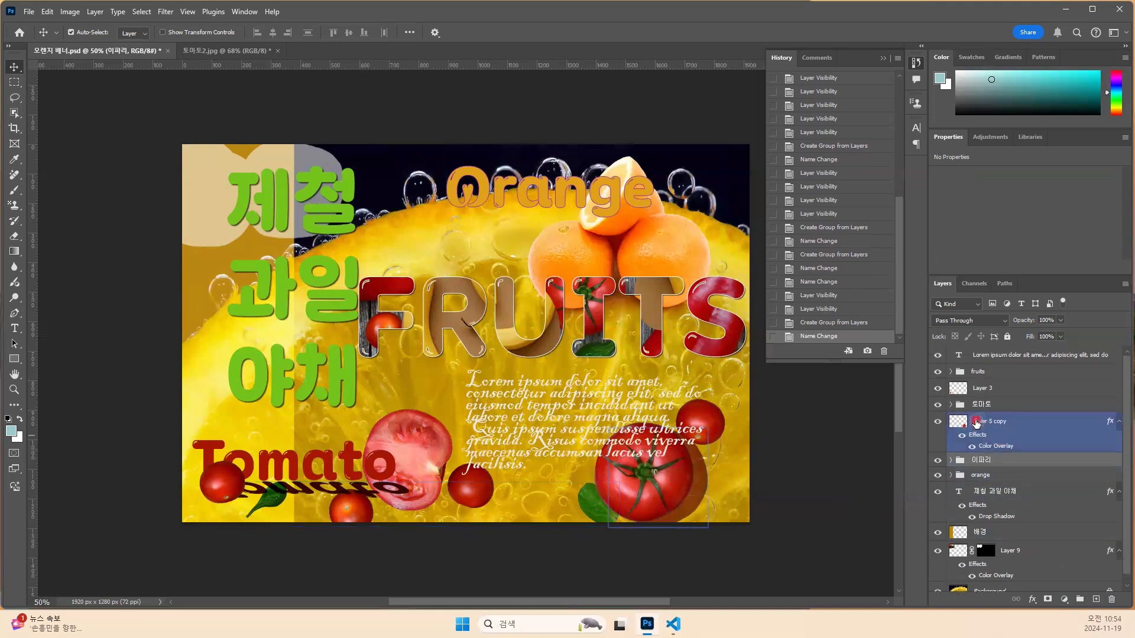
pyautogui.click(959, 391)
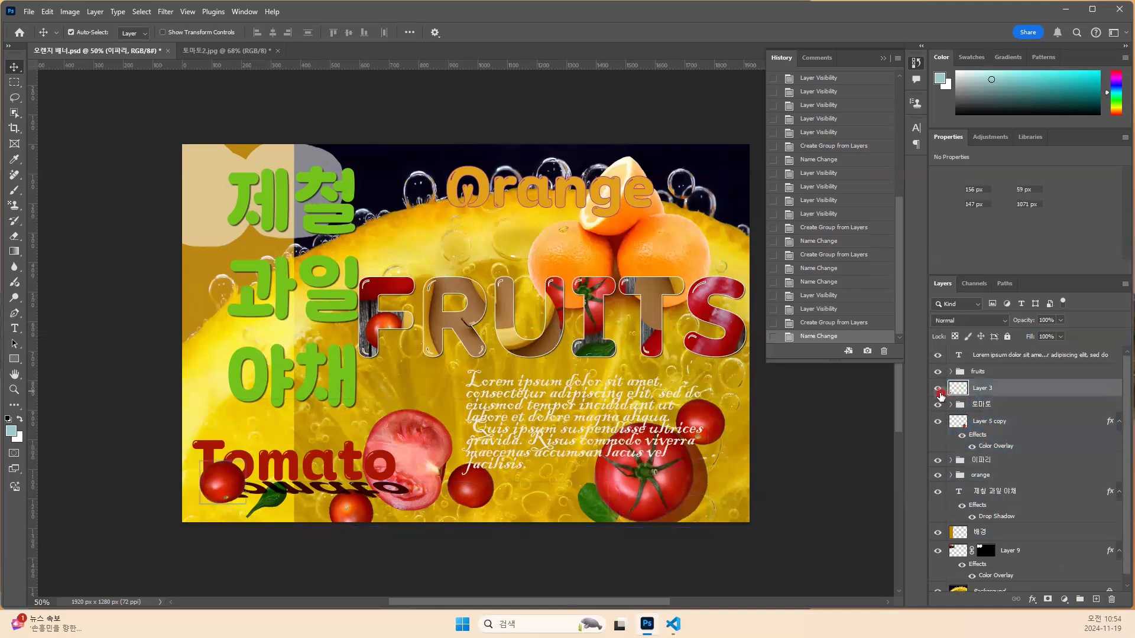
pyautogui.click(939, 390)
pyautogui.click(938, 390)
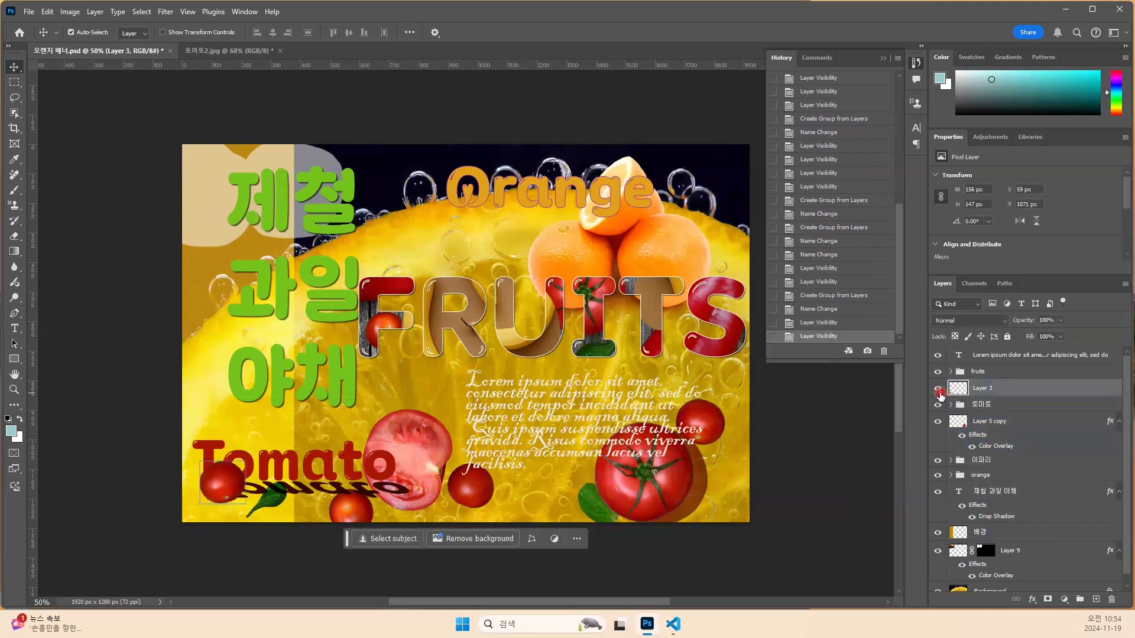
# Move Layer 3, the small tomato, into the 토마토 group.
pyautogui.click(965, 391)
pyautogui.click(978, 392)
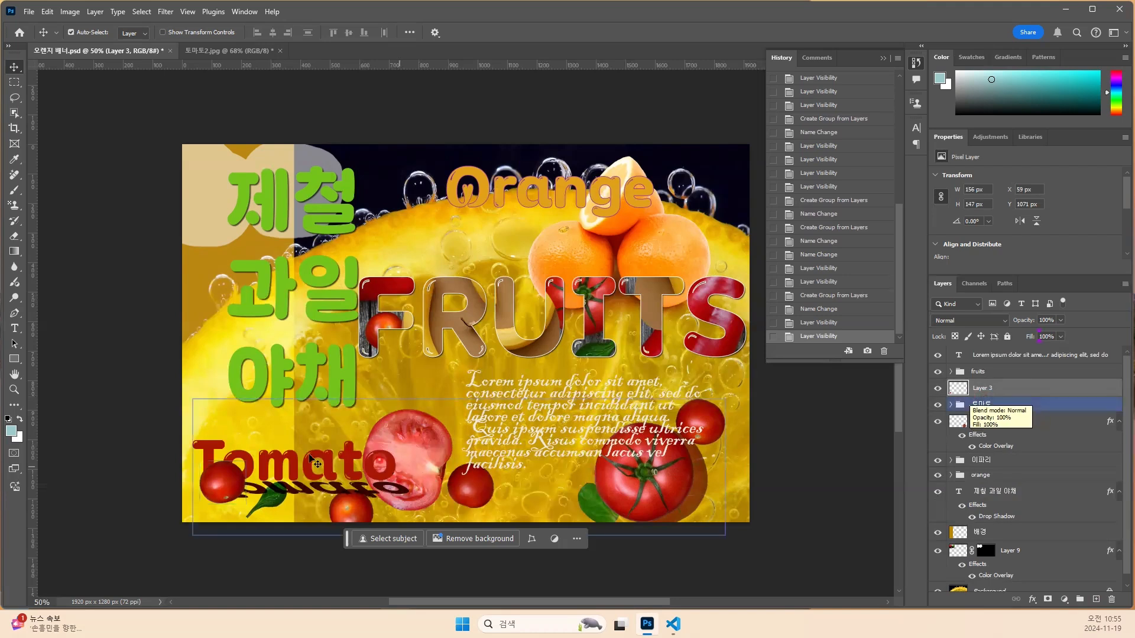
pyautogui.click(1006, 388)
pyautogui.moveTo(1005, 386); pyautogui.dragTo(998, 410)
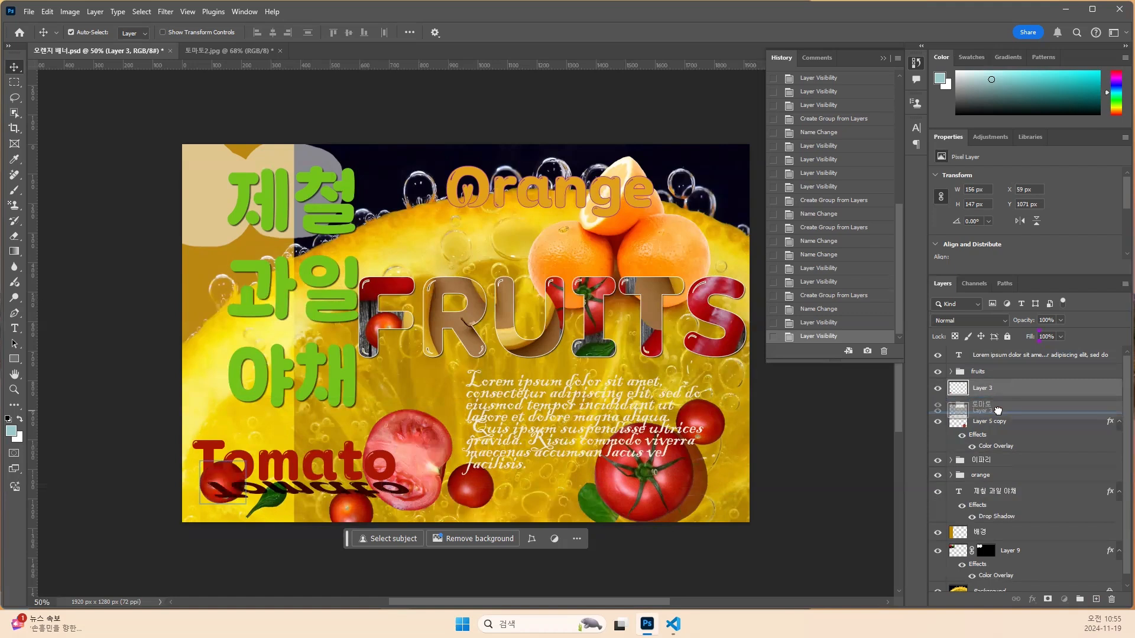
pyautogui.moveTo(998, 410); pyautogui.dragTo(998, 408)
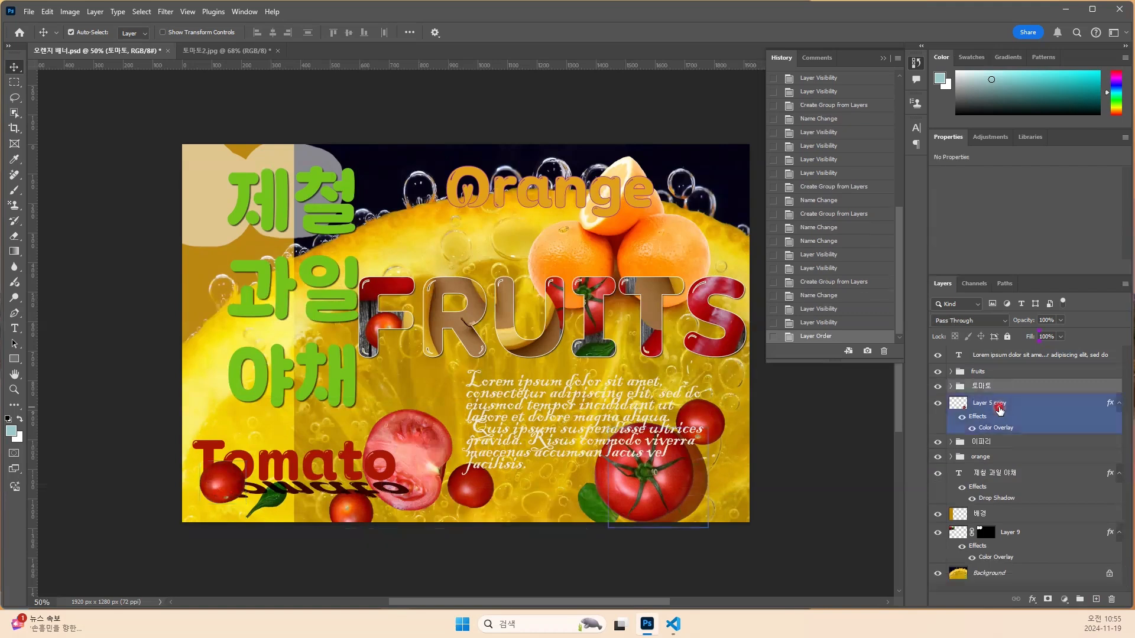
# Identify Layer 5 copy, the large tomato's shadow, by hiding and reshowing it, and move it into the 토마토 group.
pyautogui.click(980, 457)
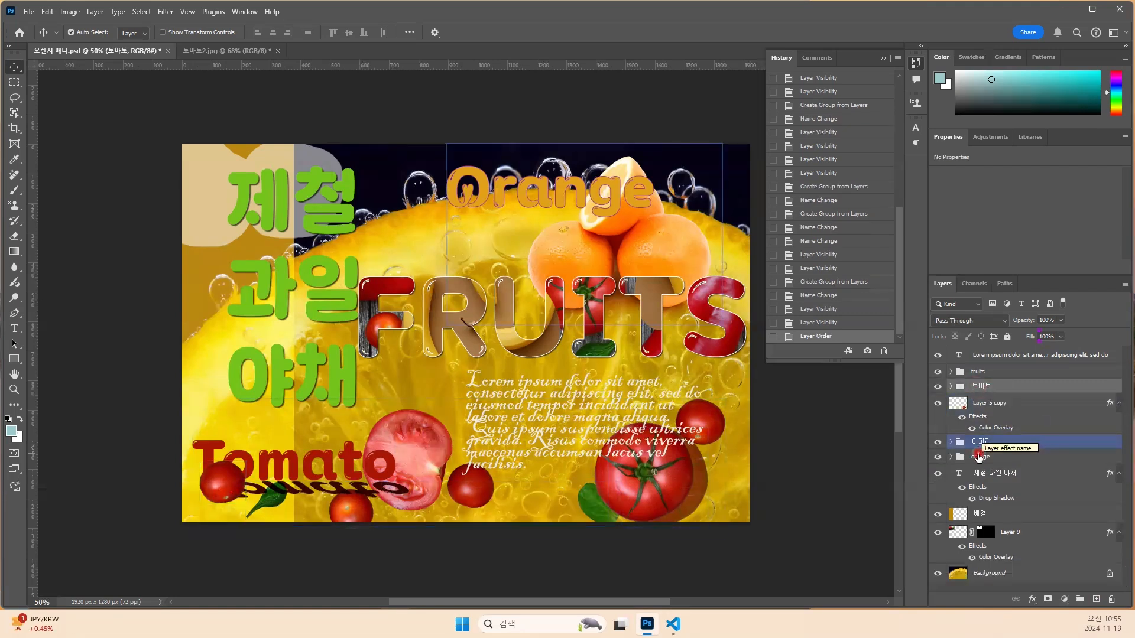
pyautogui.click(938, 403)
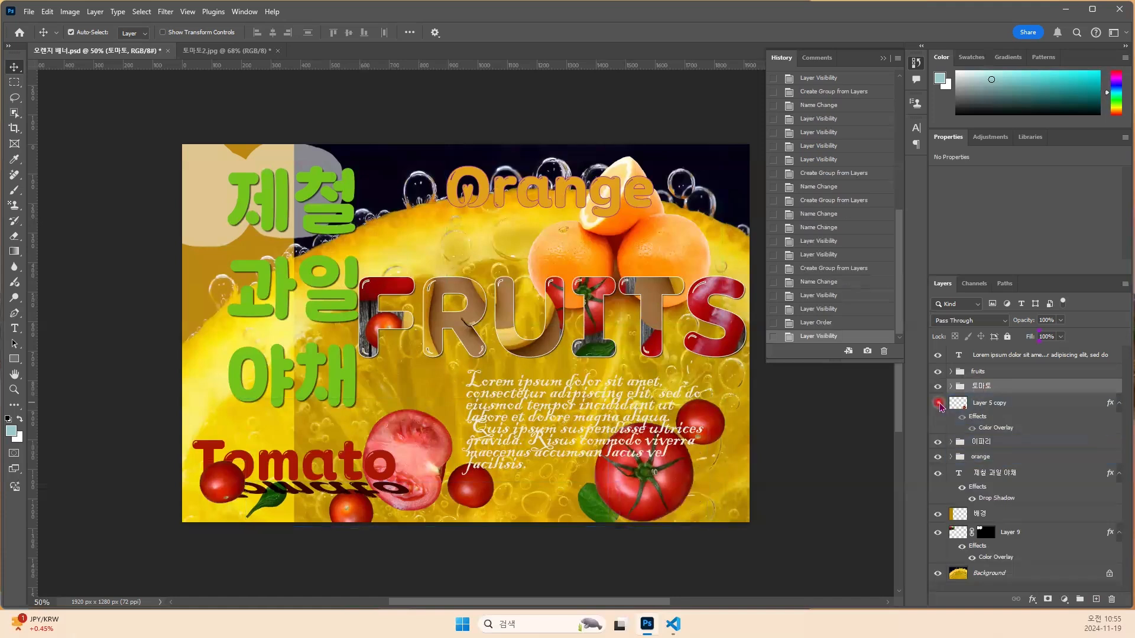
pyautogui.click(938, 403)
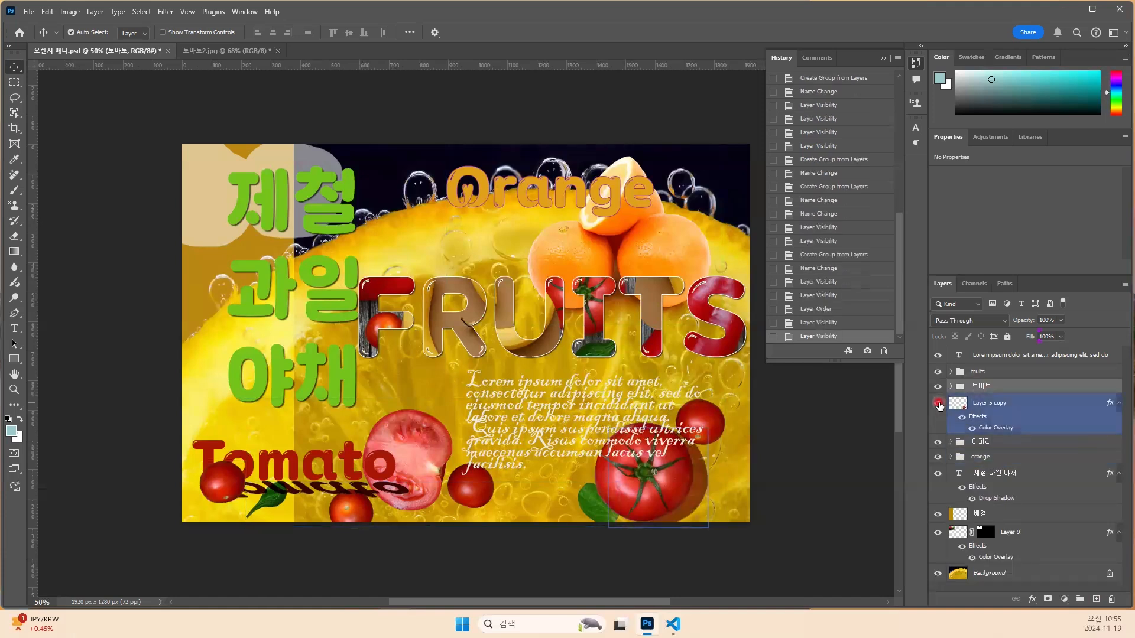
pyautogui.click(974, 404)
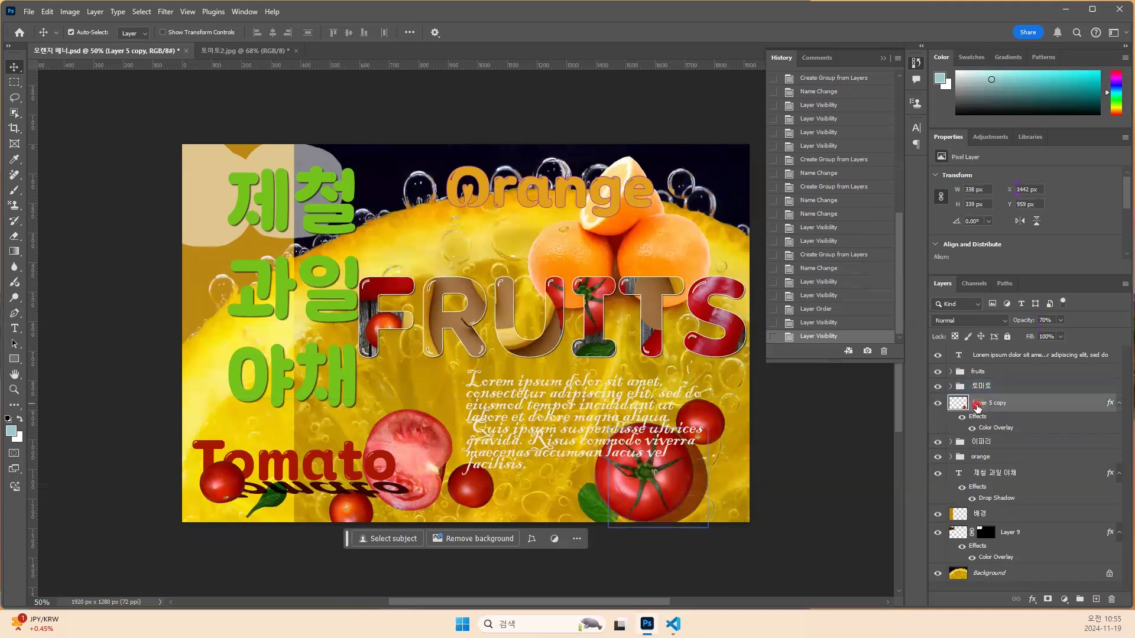
pyautogui.click(986, 406)
pyautogui.moveTo(985, 393); pyautogui.dragTo(985, 387)
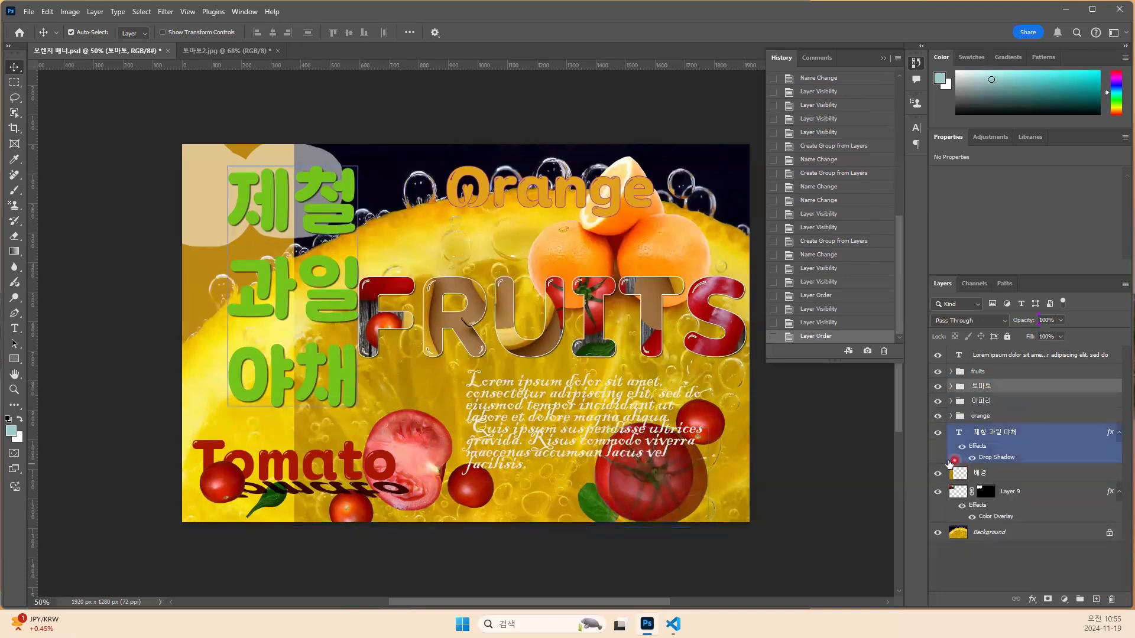
# Expand the 토마토 group, place the shadow layer Layer 5 copy directly below Layer 5, and collapse the group.
pyautogui.click(954, 506)
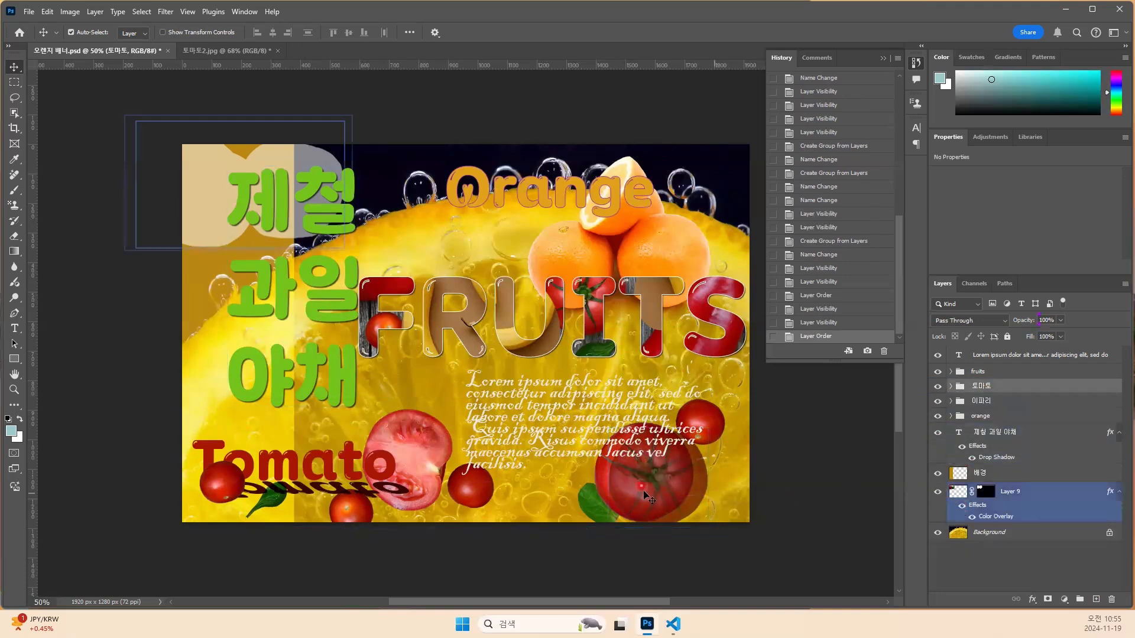
pyautogui.click(976, 476)
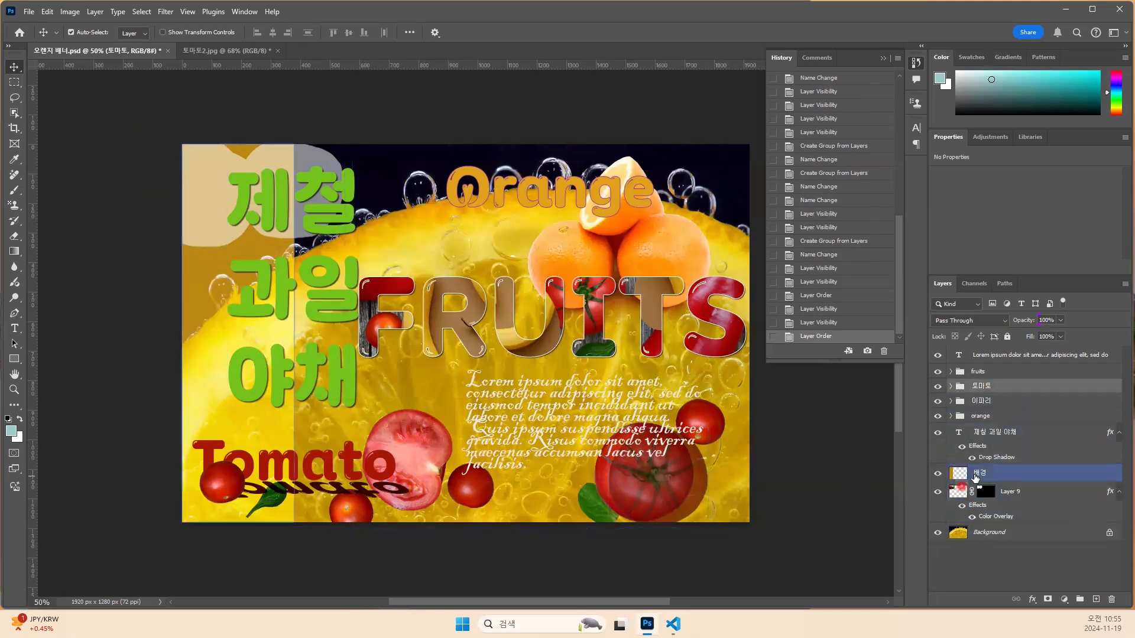
pyautogui.click(951, 387)
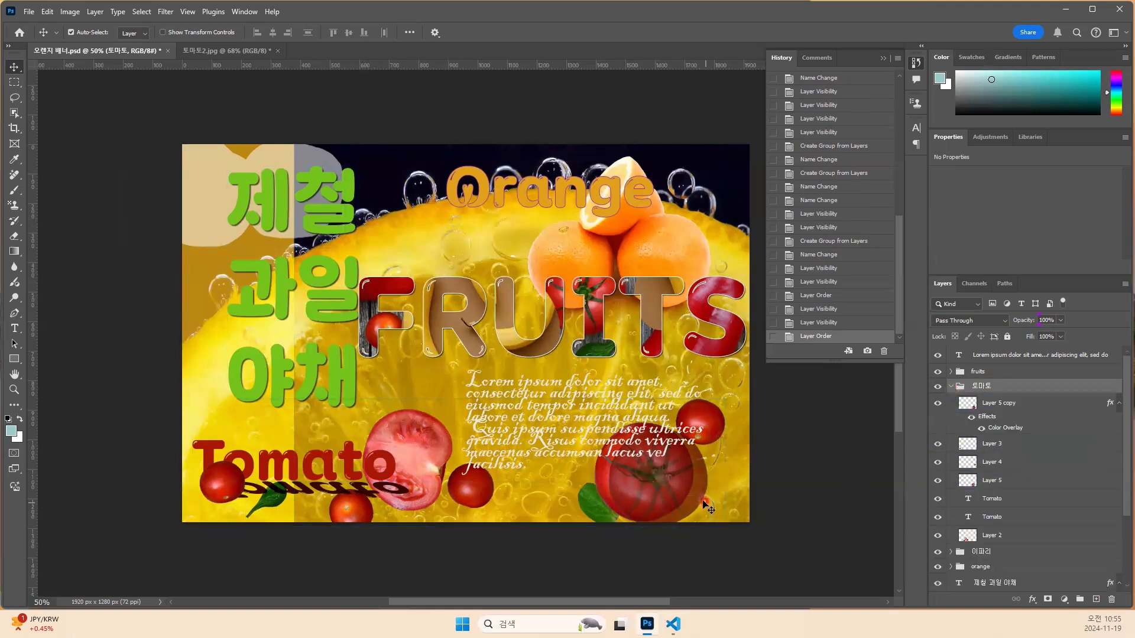
pyautogui.click(1027, 376)
pyautogui.click(971, 404)
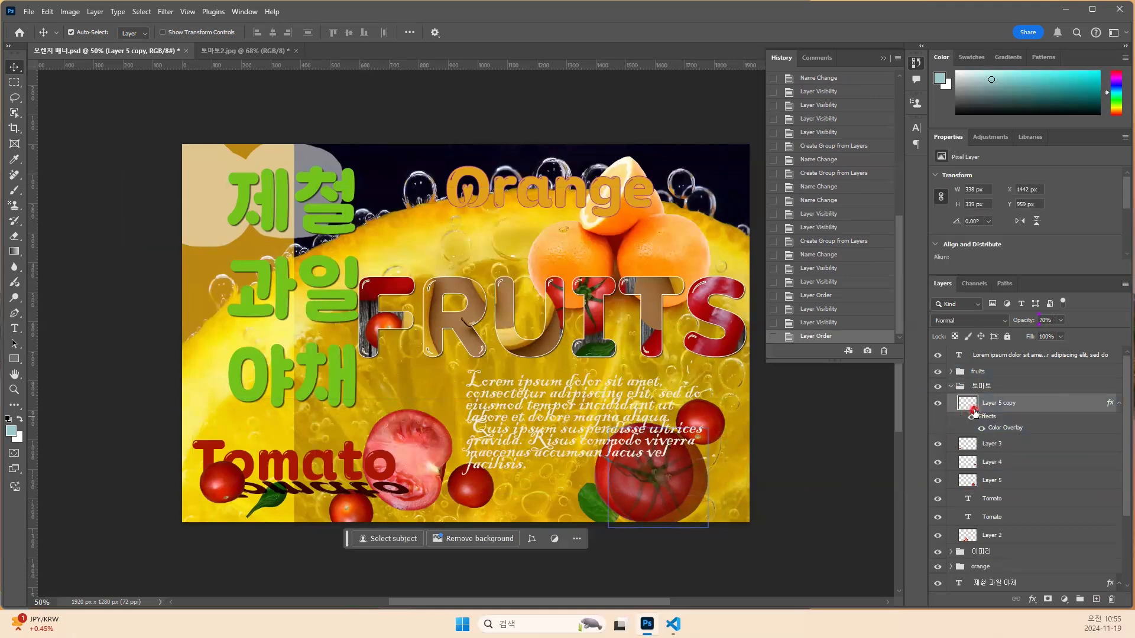
pyautogui.click(1007, 535)
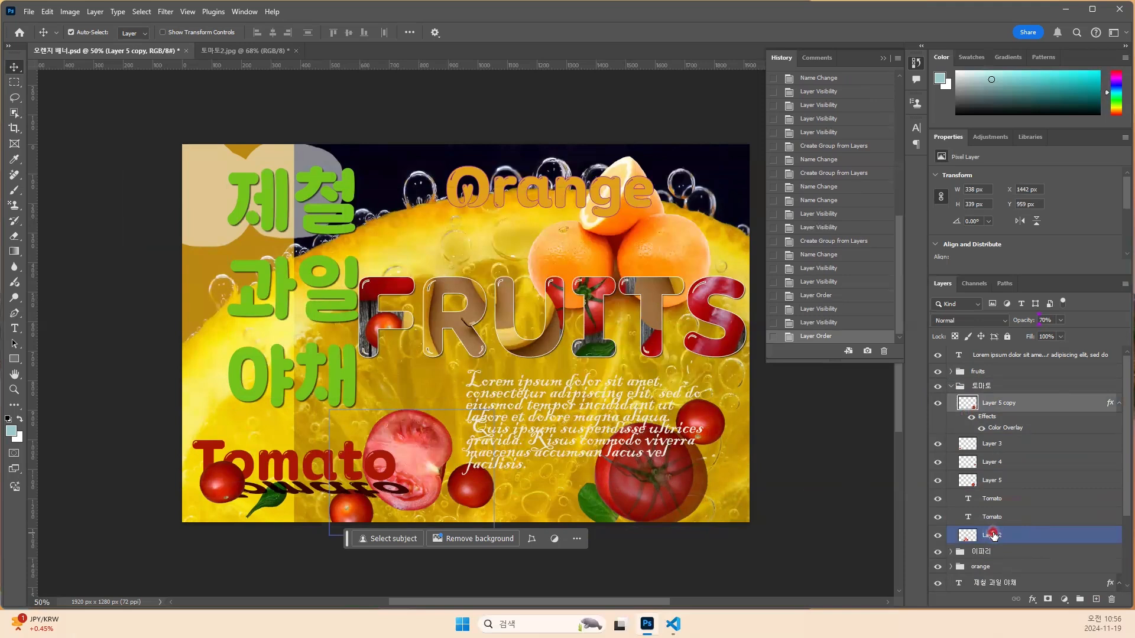
pyautogui.click(991, 484)
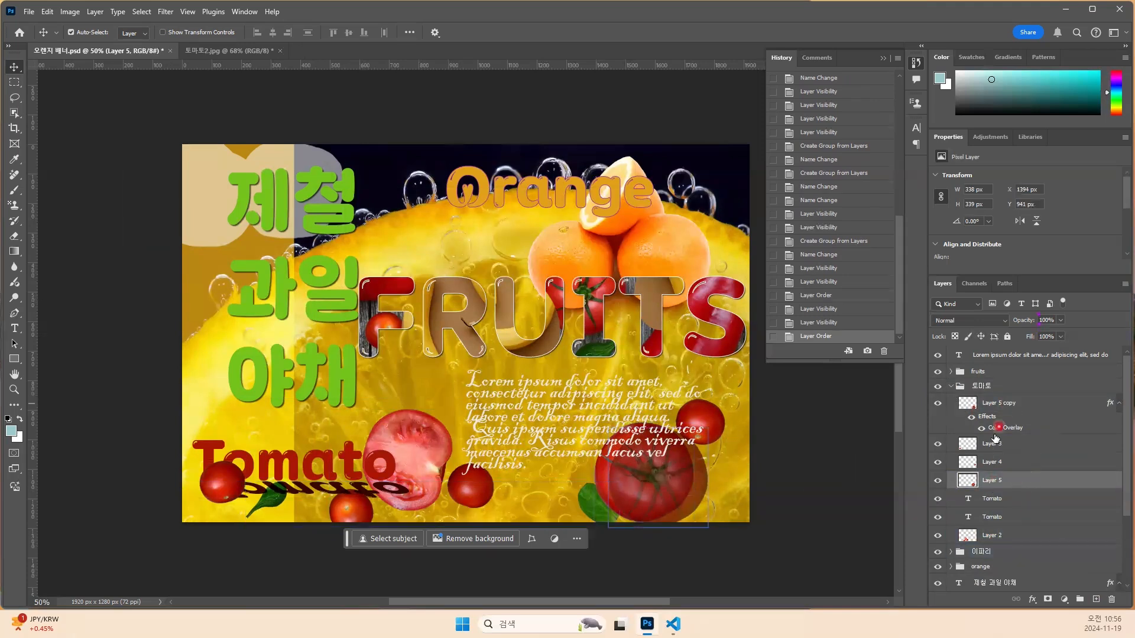
pyautogui.click(968, 405)
pyautogui.moveTo(971, 406); pyautogui.dragTo(992, 493)
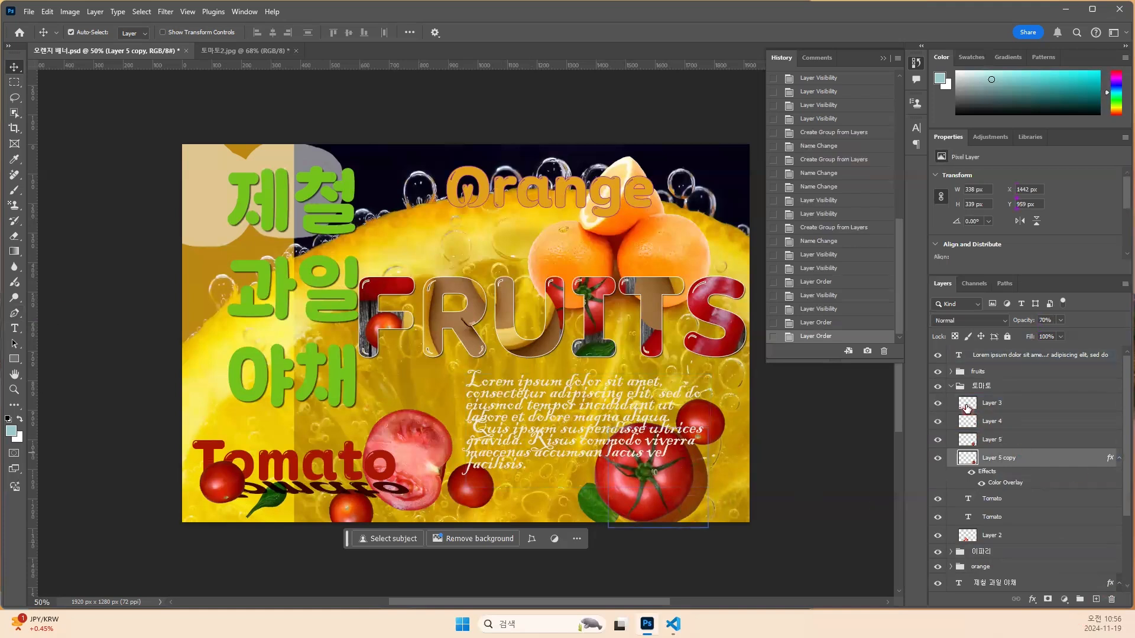
pyautogui.click(981, 386)
pyautogui.click(950, 386)
# Create a new empty group directly above the Lorem ipsum text layer.
pyautogui.moveTo(1017, 506); pyautogui.dragTo(1008, 512)
pyautogui.click(1080, 600)
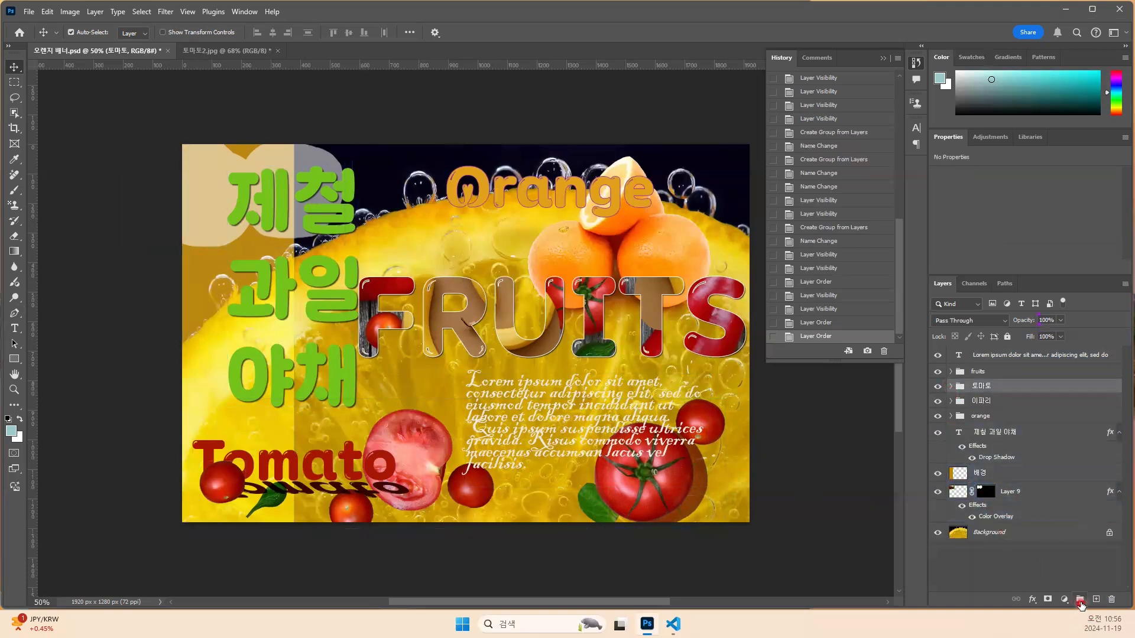
pyautogui.click(984, 355)
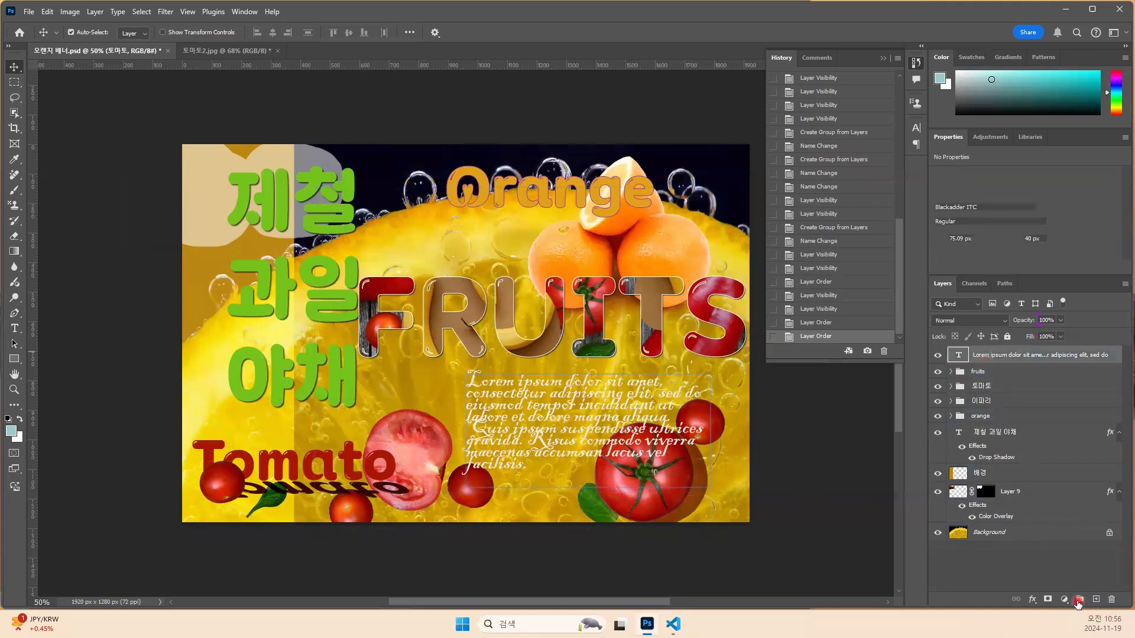
pyautogui.click(1079, 599)
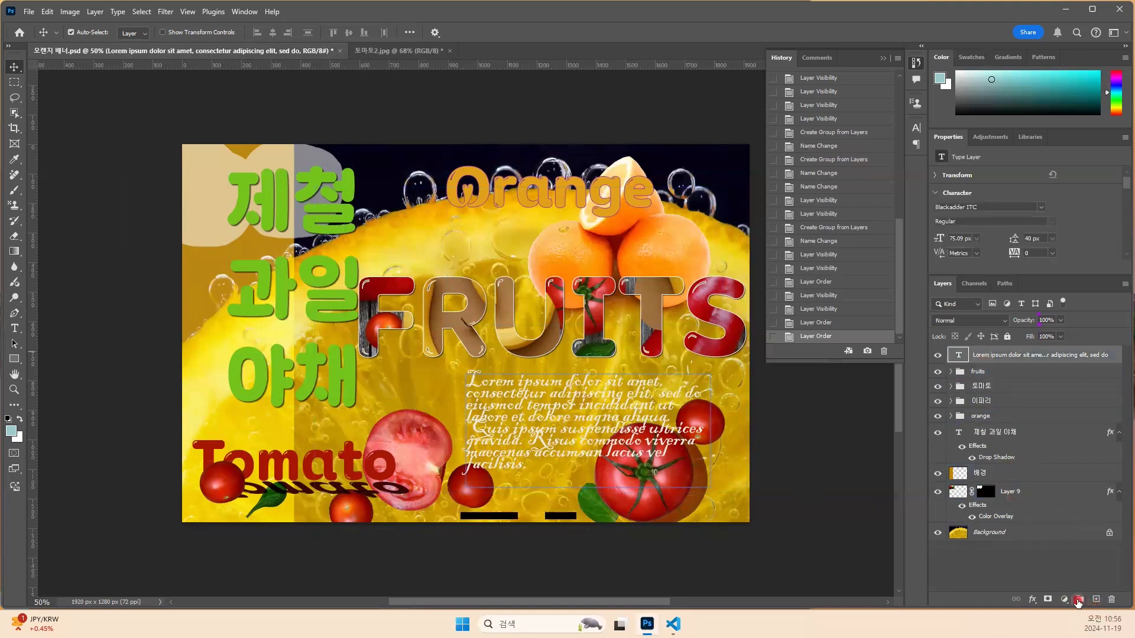
# Rename the new empty group as 텍스트 and collapse it.
pyautogui.click(970, 385)
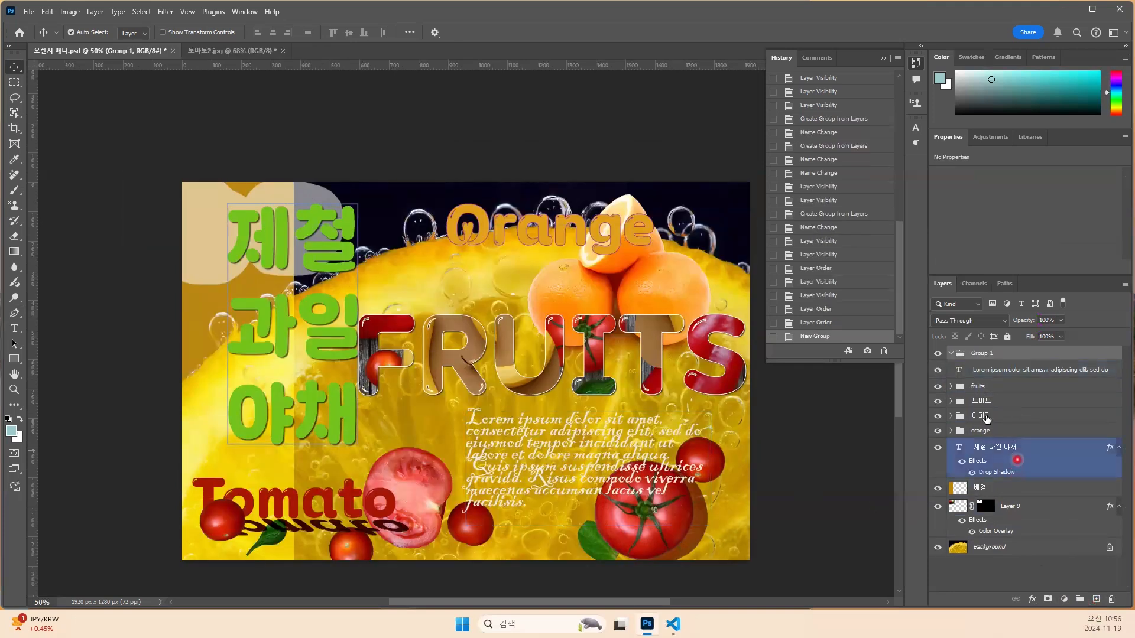
pyautogui.click(982, 345)
pyautogui.doubleClick(983, 353)
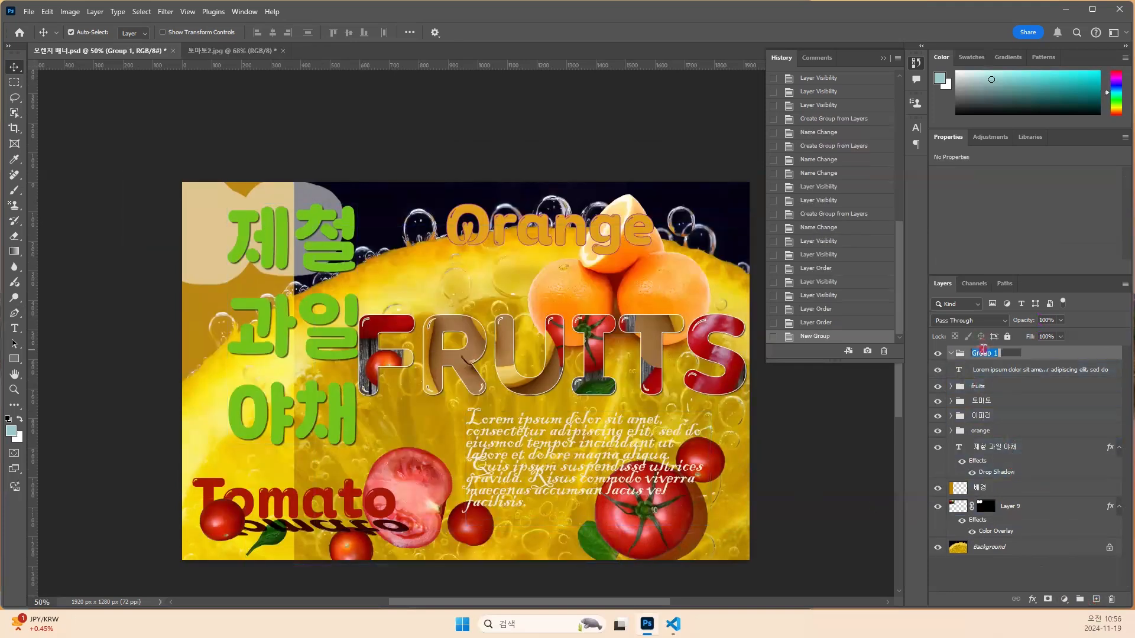
pyautogui.click(1018, 367)
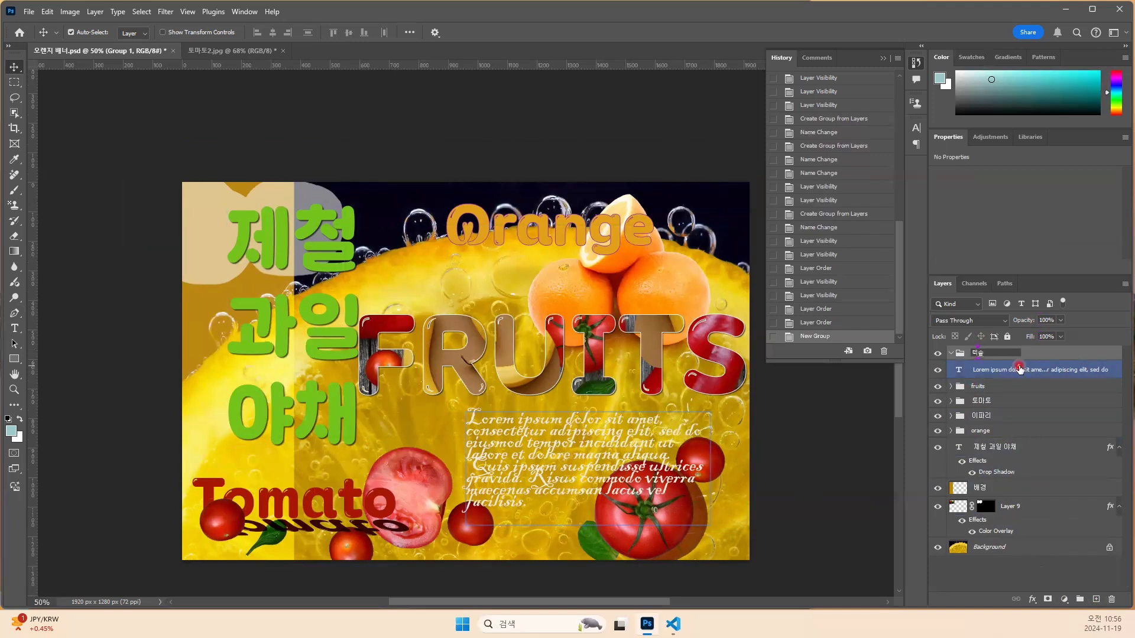
pyautogui.click(1019, 368)
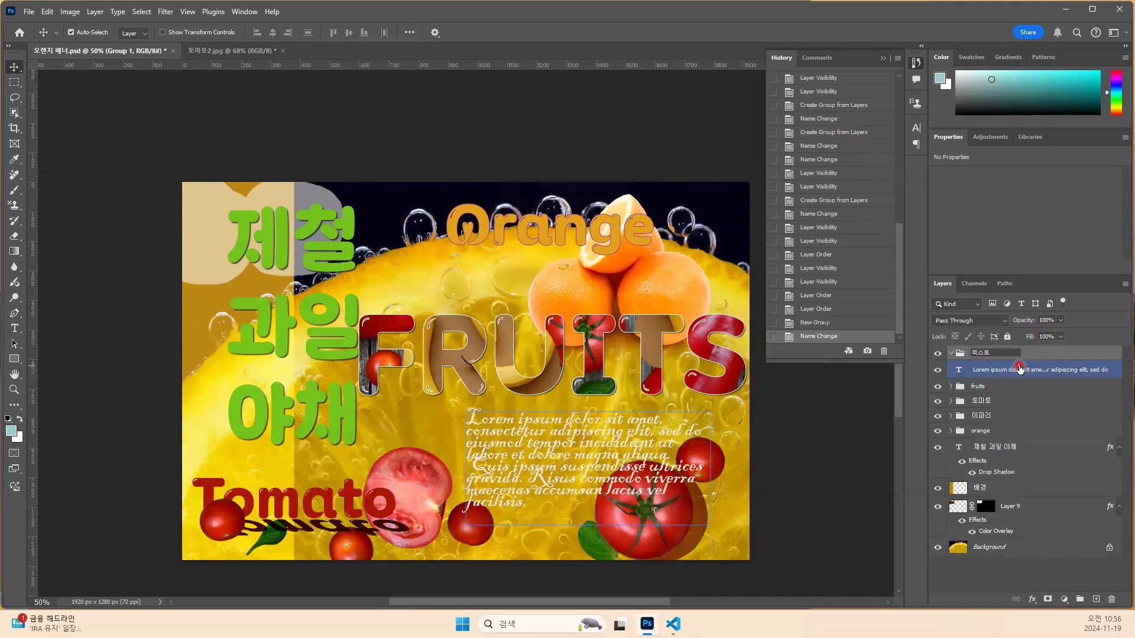
pyautogui.click(997, 372)
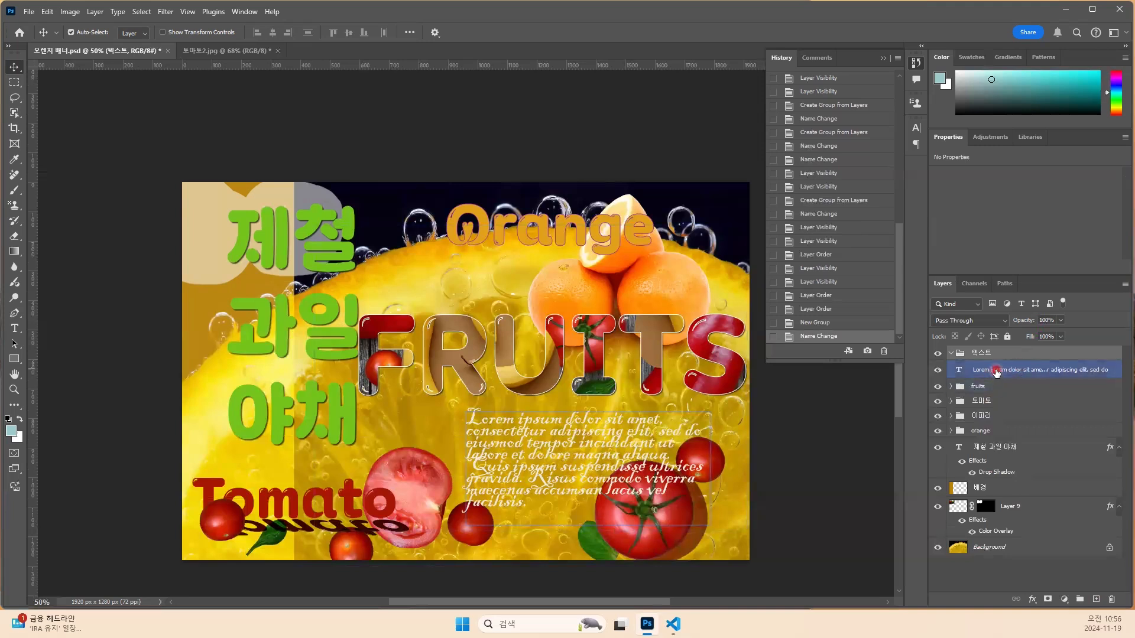
pyautogui.click(958, 355)
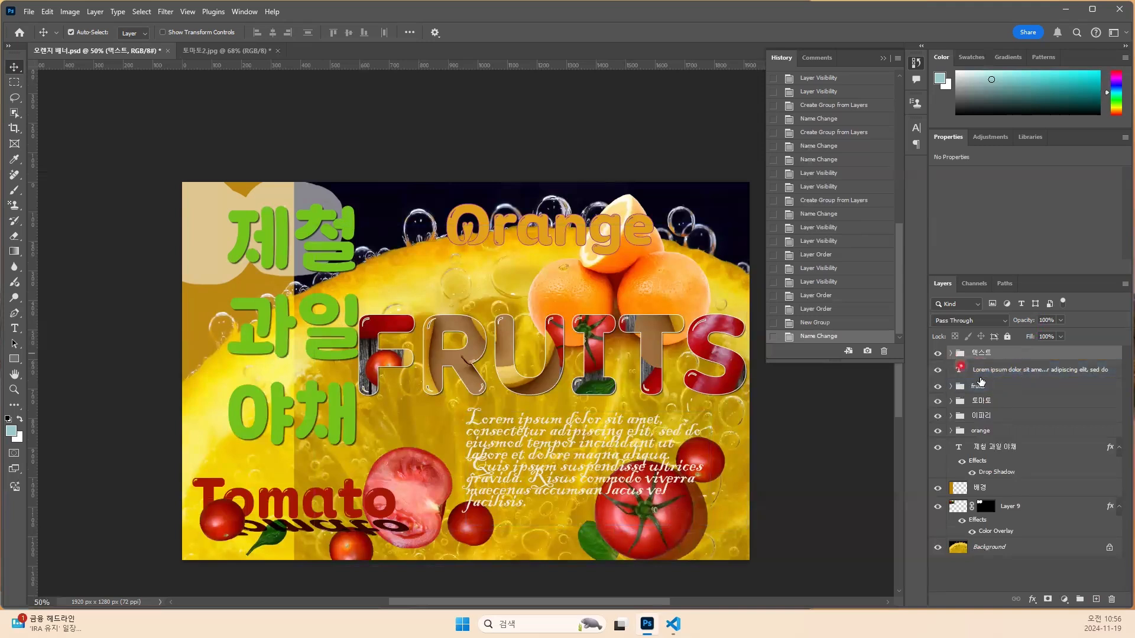
# Select the upper tomato in 토마토2.jpg with the Object Selection tool, copy it, and return to 오렌지 배너.psd.
pyautogui.click(961, 354)
pyautogui.click(157, 104)
pyautogui.click(219, 51)
pyautogui.click(11, 107)
pyautogui.click(14, 113)
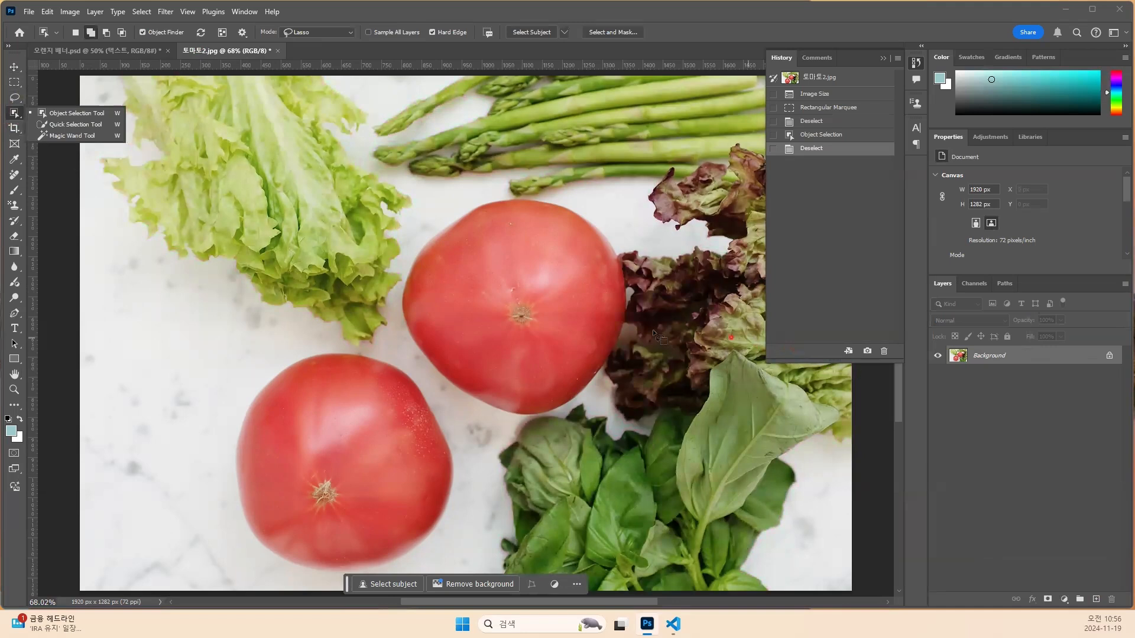
pyautogui.click(569, 312)
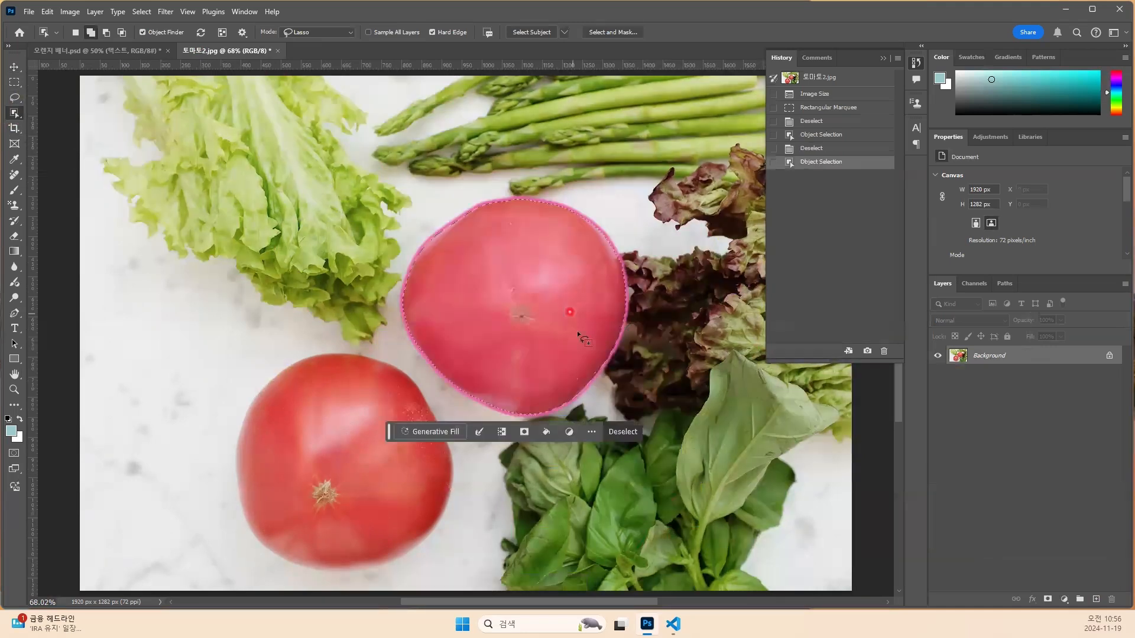
pyautogui.click(97, 50)
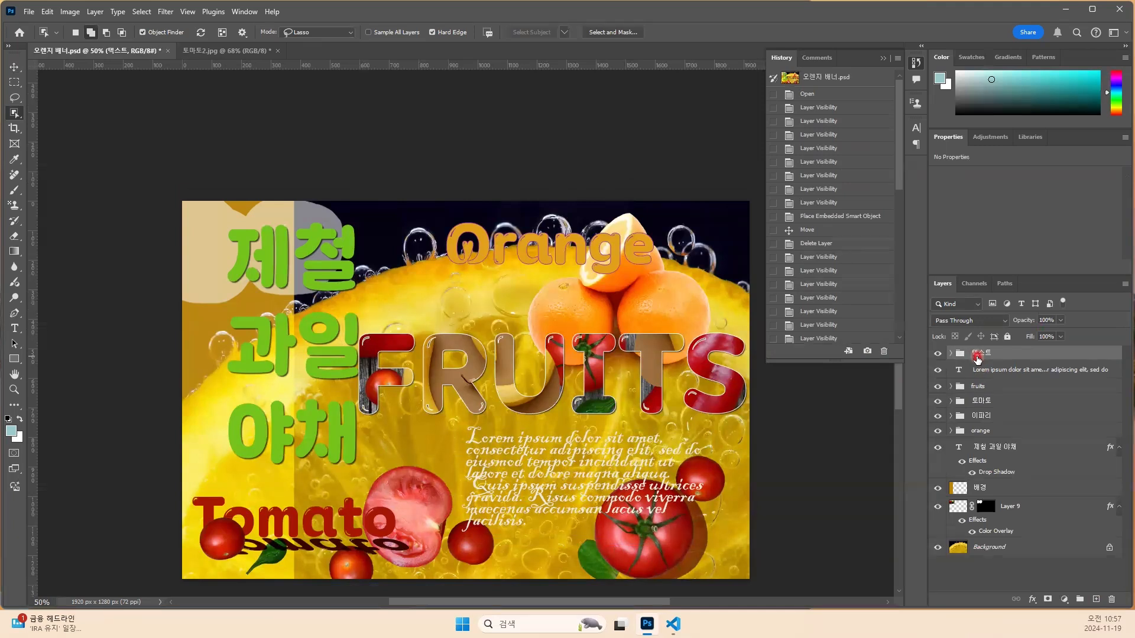
# Paste the copied tomato into the banner, move its layer into the 텍스트 group, and expand the group.
pyautogui.hotkey('ctrl', 'v')
pyautogui.moveTo(984, 355); pyautogui.dragTo(945, 371)
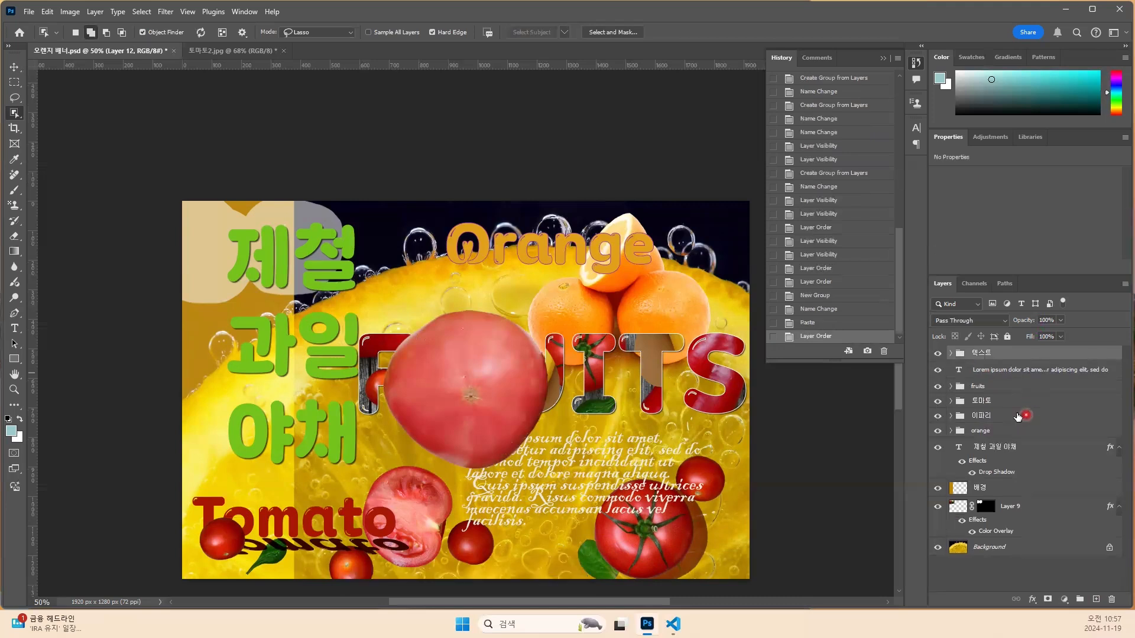
pyautogui.click(951, 353)
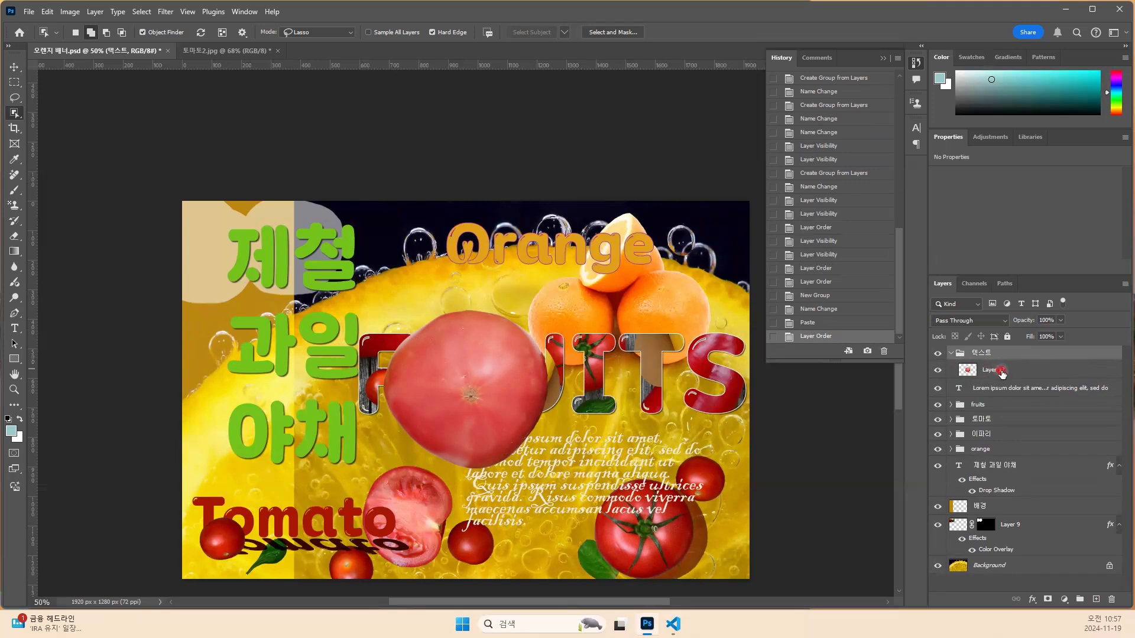
# Delete the 텍스트 group together with the pasted tomato layer inside it.
pyautogui.click(1001, 372)
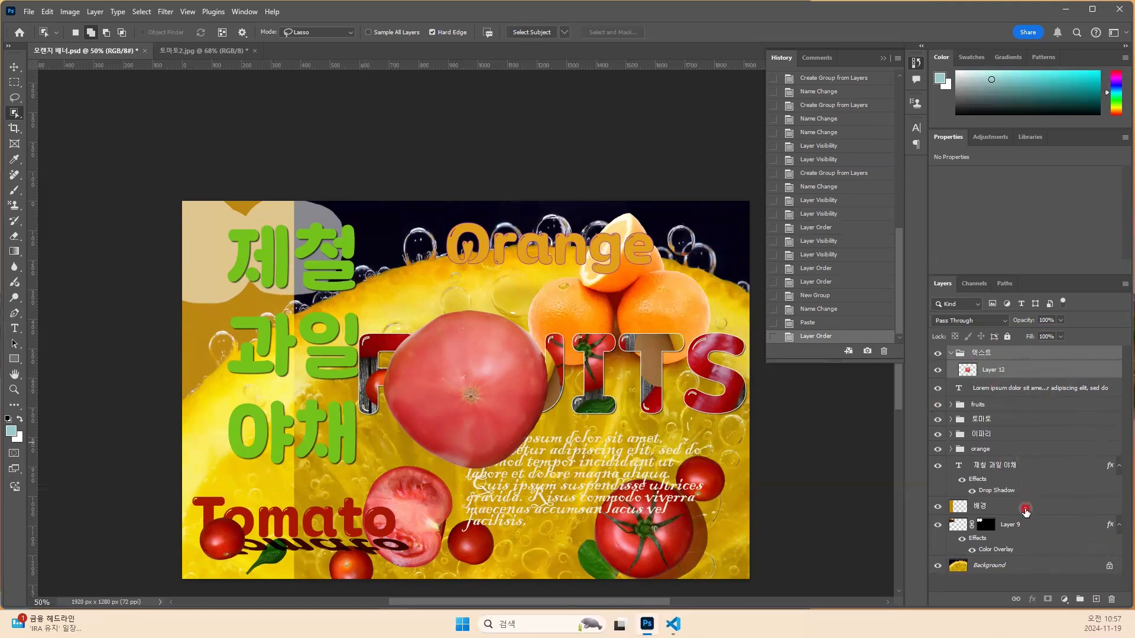
pyautogui.click(1112, 600)
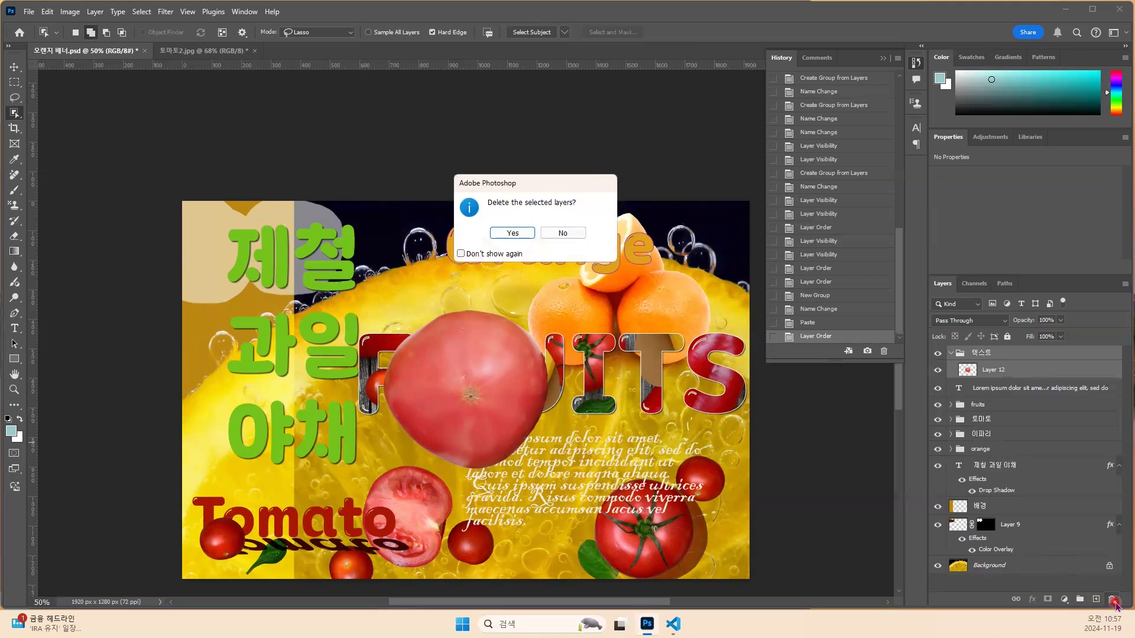
pyautogui.click(525, 234)
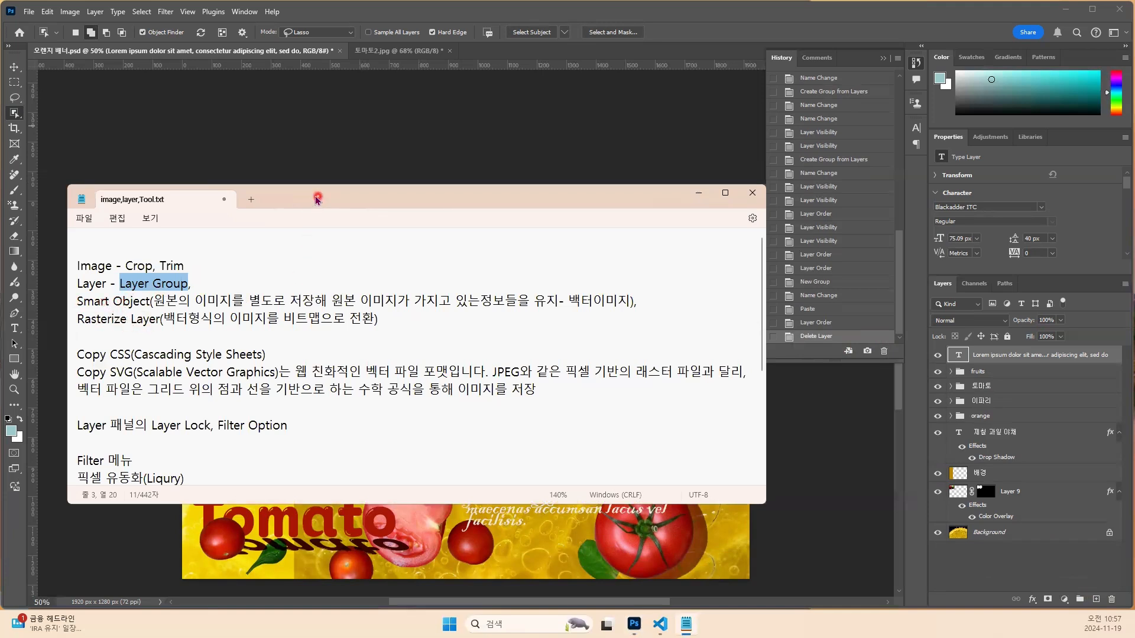
# Put away the lesson notes, switch to 토마토2.jpg, and clear the selection around the tomato.
pyautogui.hotkey('alt', 'F4')
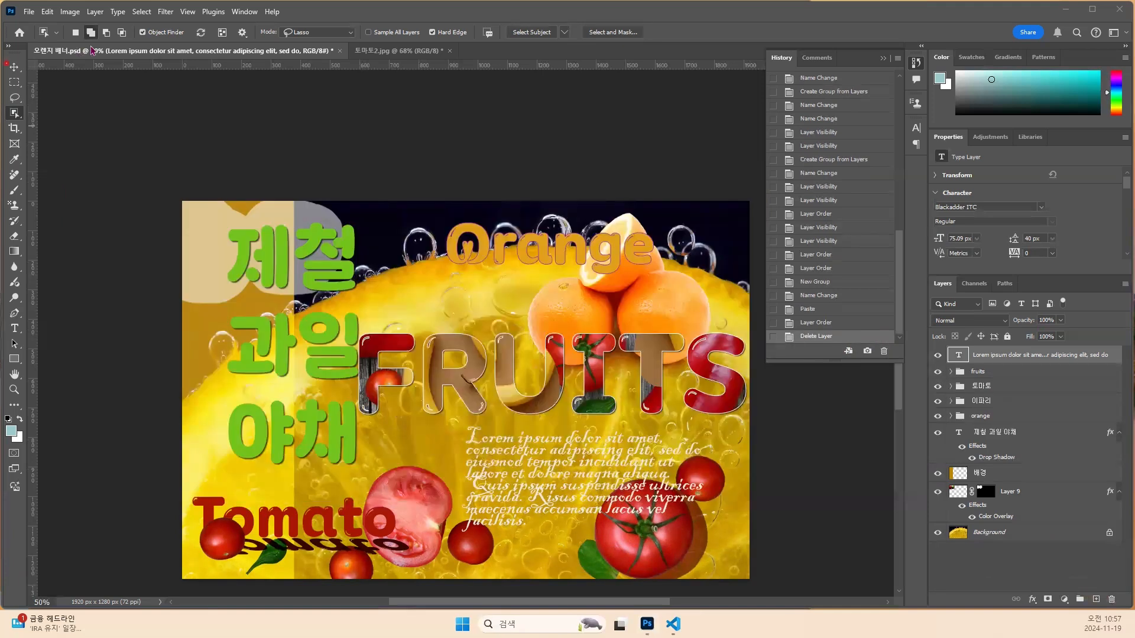
pyautogui.click(28, 12)
pyautogui.click(28, 12)
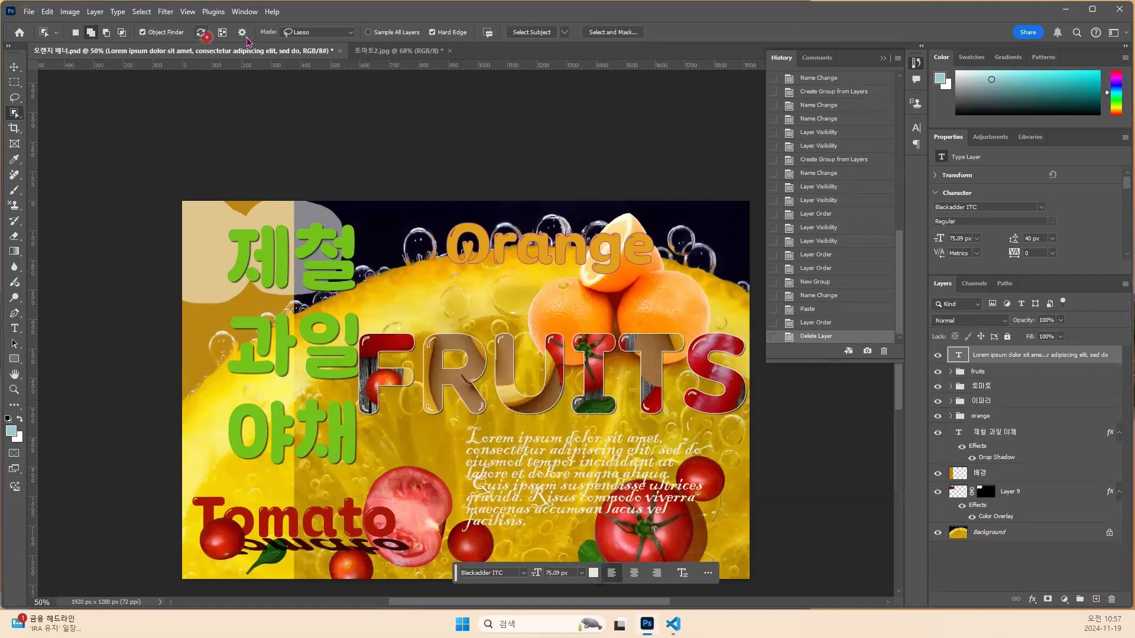
pyautogui.click(383, 52)
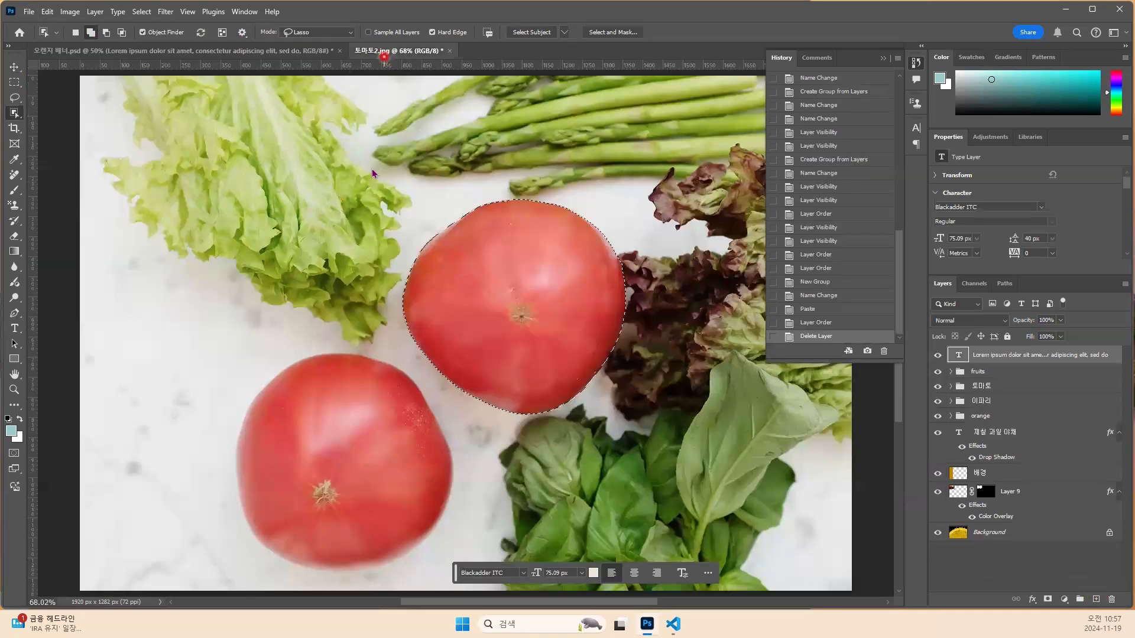
pyautogui.click(340, 175)
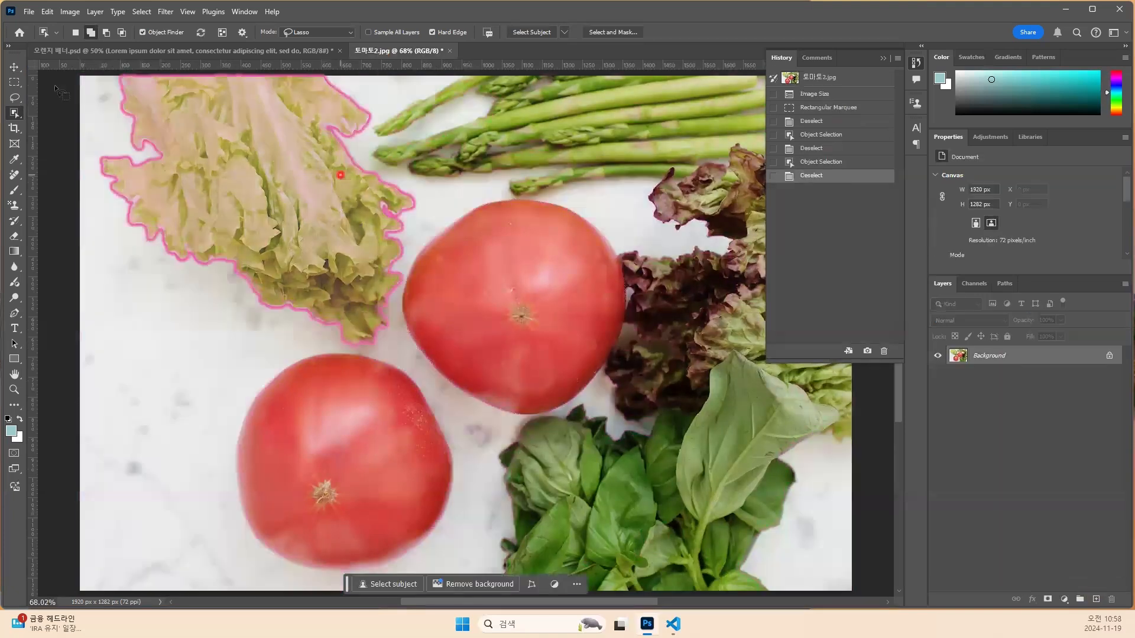
# Place 오렌지3 from the chapter5 folder into 토마토2.jpg as an embedded smart object at its default size.
pyautogui.click(14, 81)
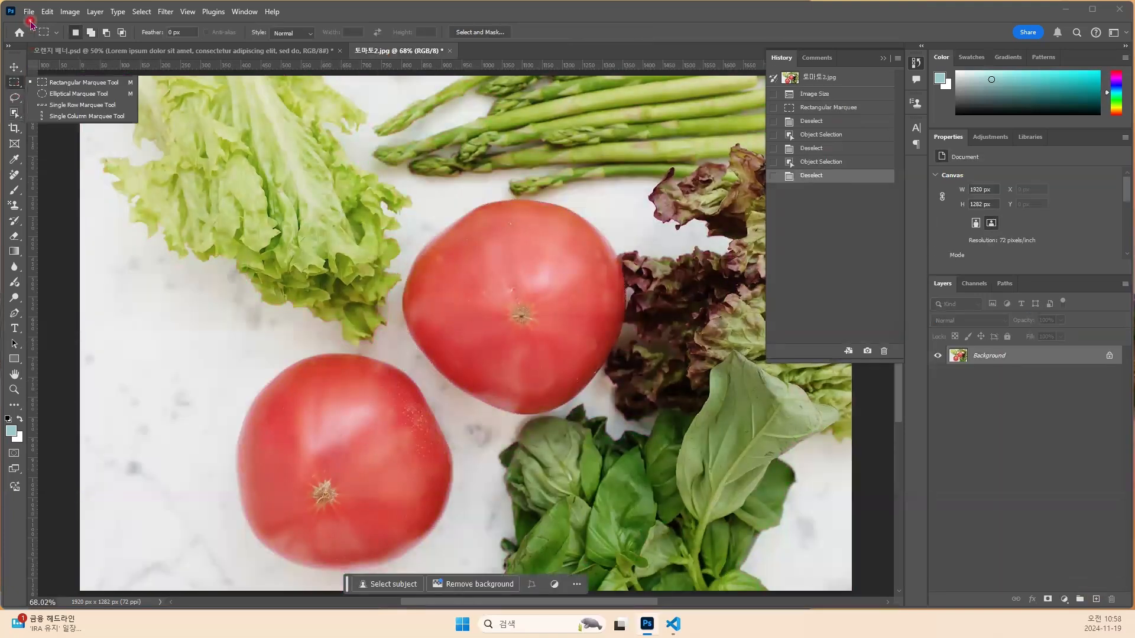
pyautogui.click(28, 12)
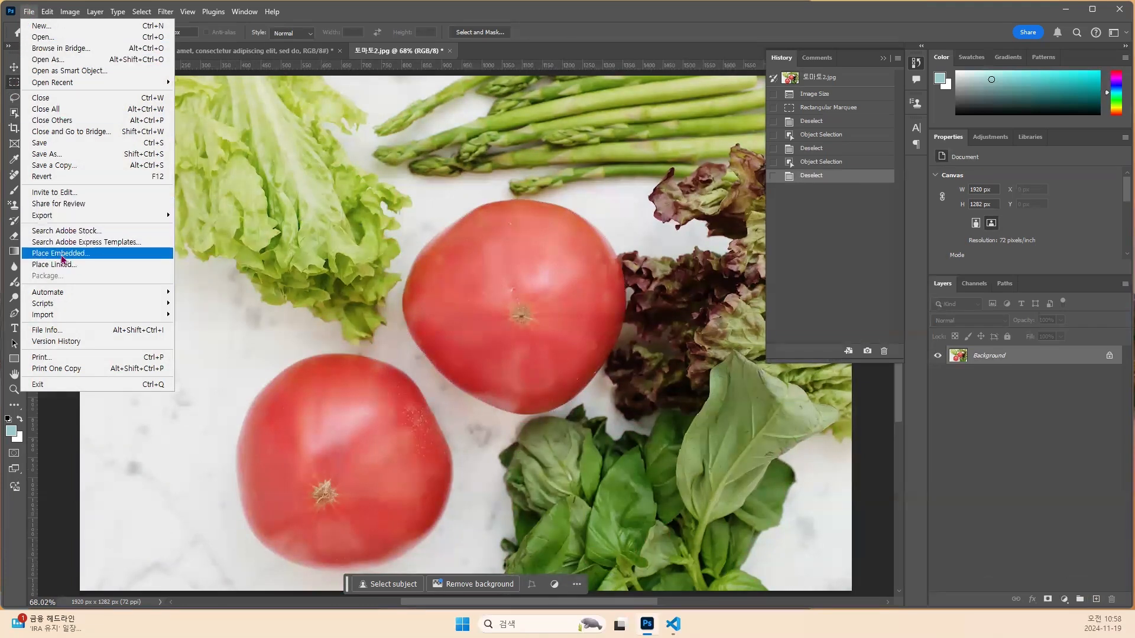
pyautogui.click(290, 282)
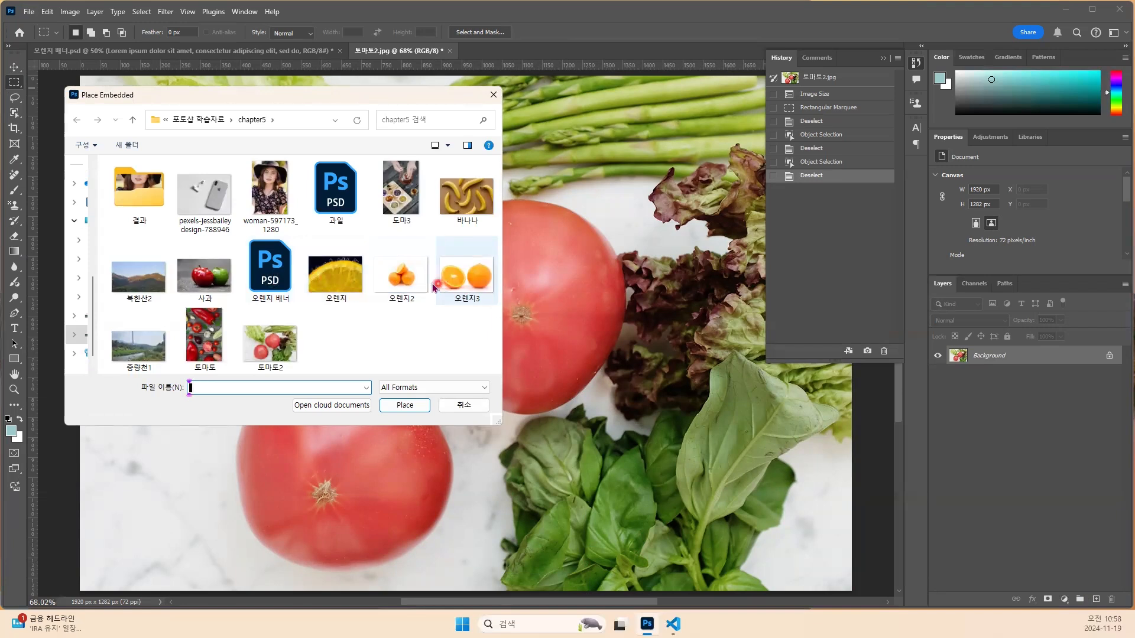
pyautogui.click(399, 281)
pyautogui.click(411, 405)
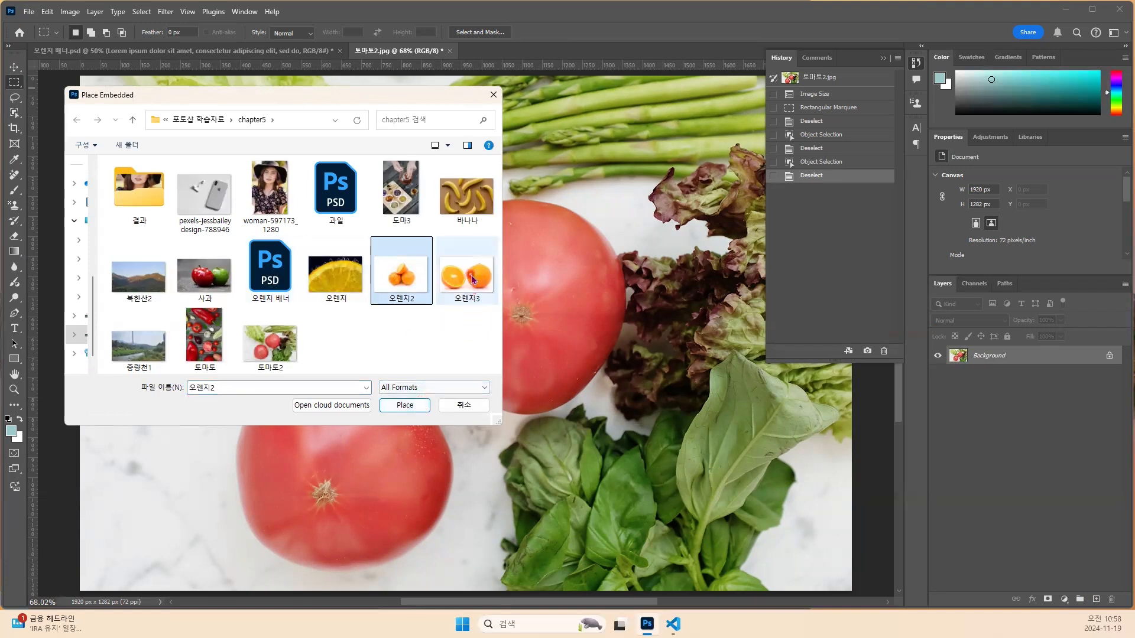
pyautogui.click(473, 279)
pyautogui.click(405, 408)
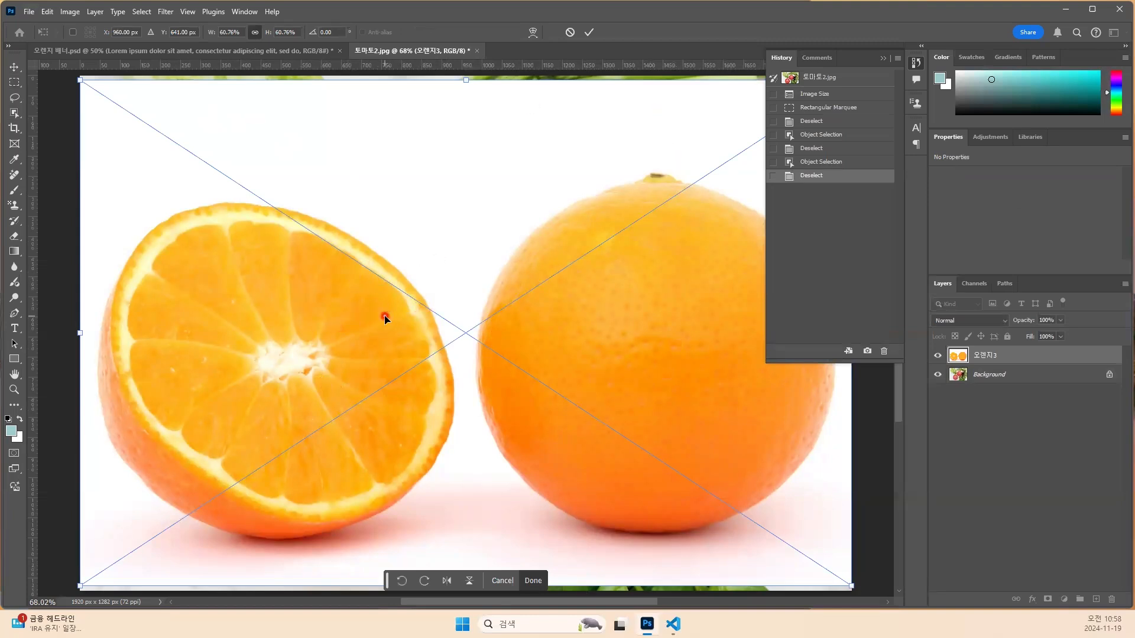
pyautogui.press('Return')
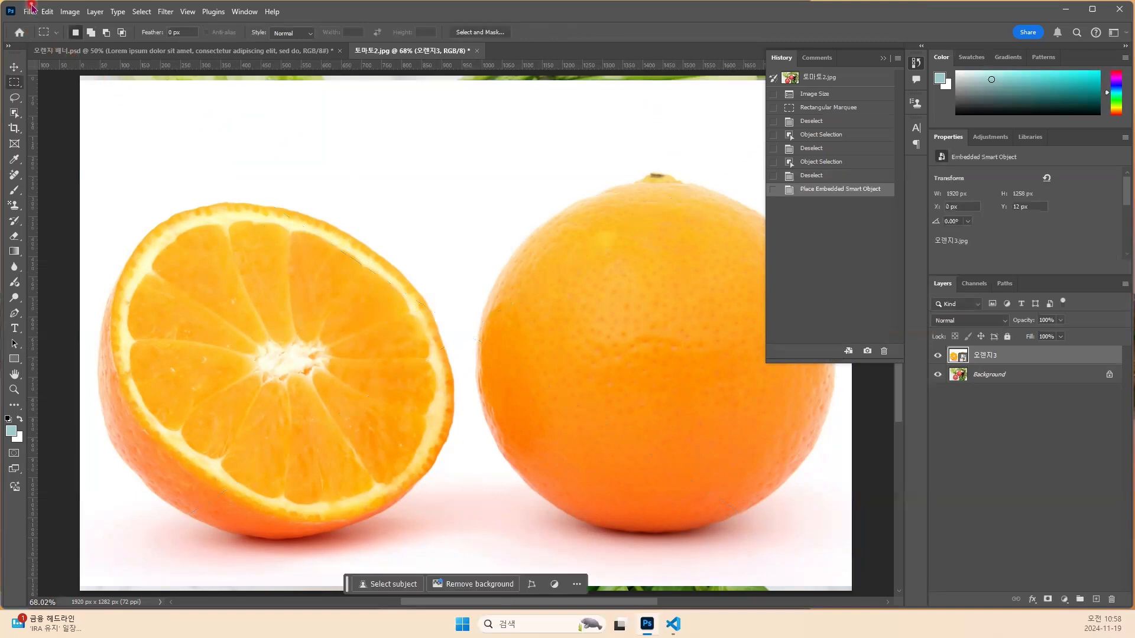
# Open 오렌지3 from the chapter5 folder as a separate document.
pyautogui.click(29, 13)
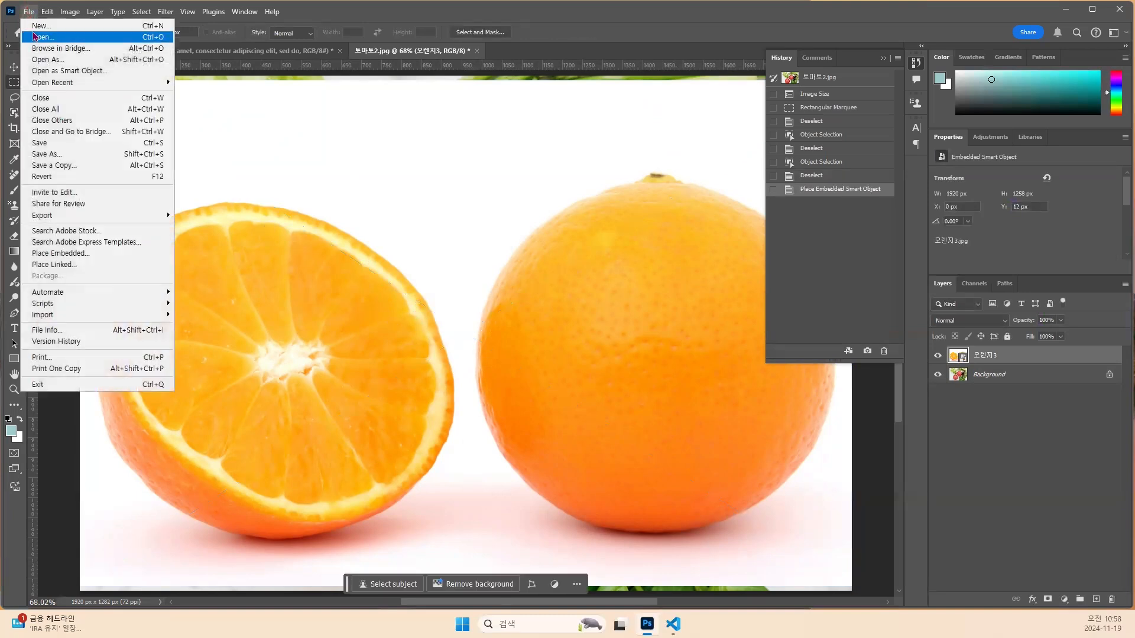
pyautogui.click(36, 36)
pyautogui.hotkey('ctrl', 'o')
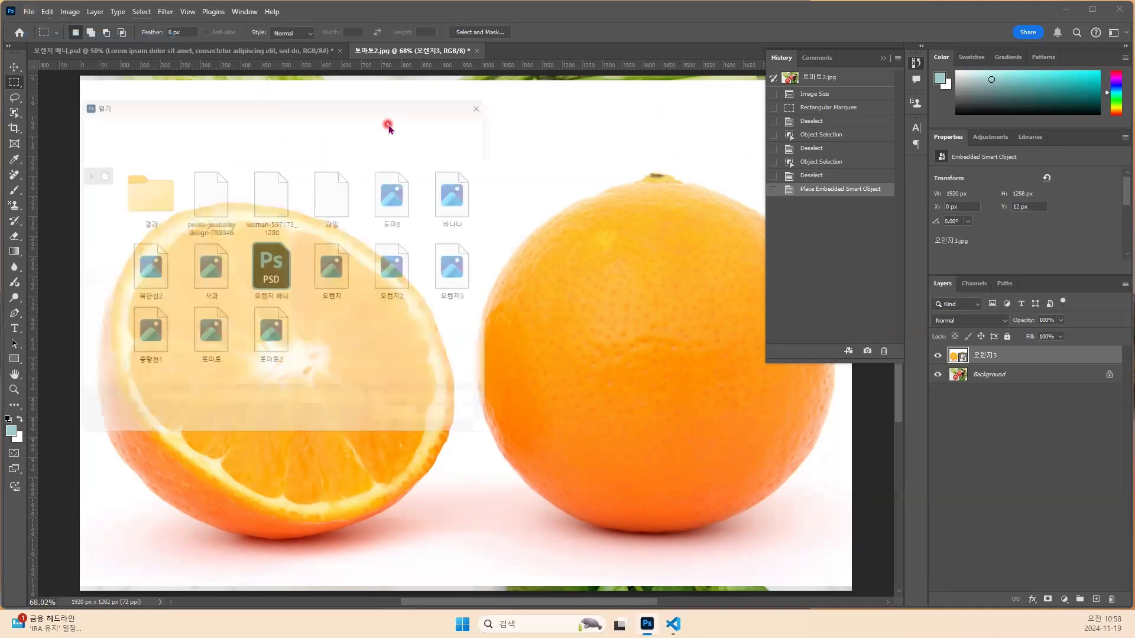
pyautogui.click(472, 279)
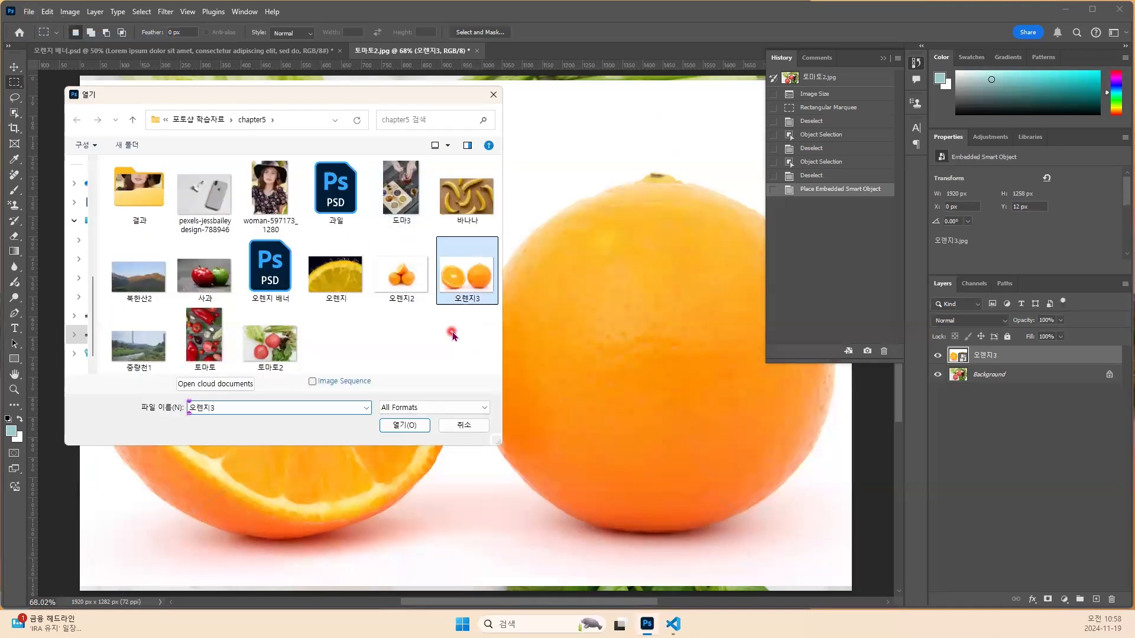
pyautogui.click(405, 425)
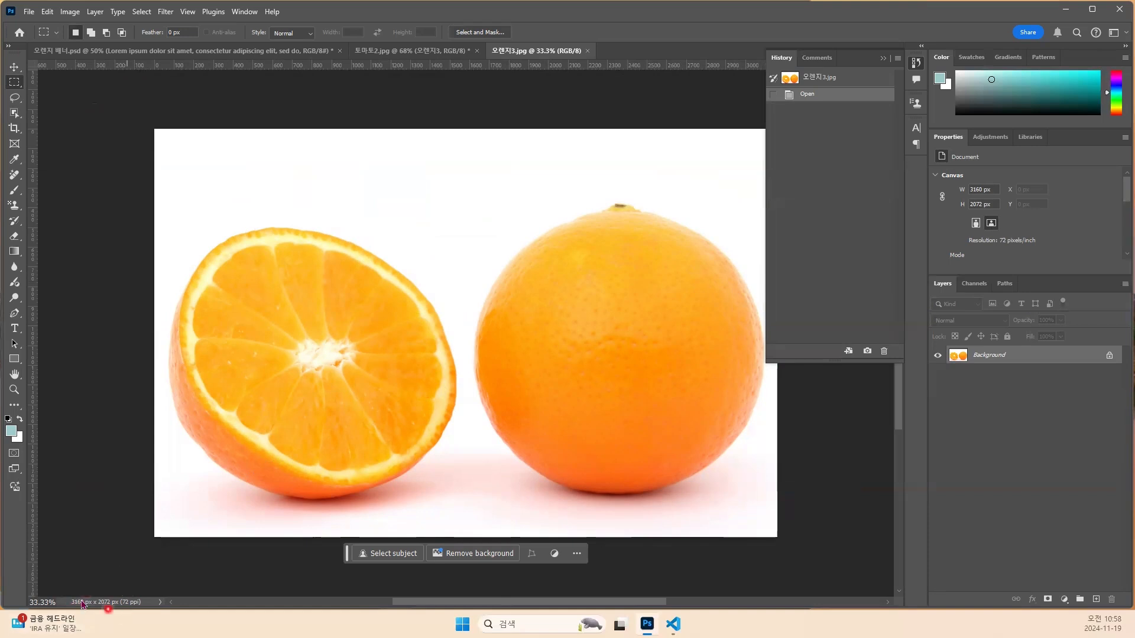
# Try copying the orange image from 오렌지3.jpg into 토마토2.jpg with the Move tool as a pixel layer, and delete that layer.
pyautogui.click(14, 67)
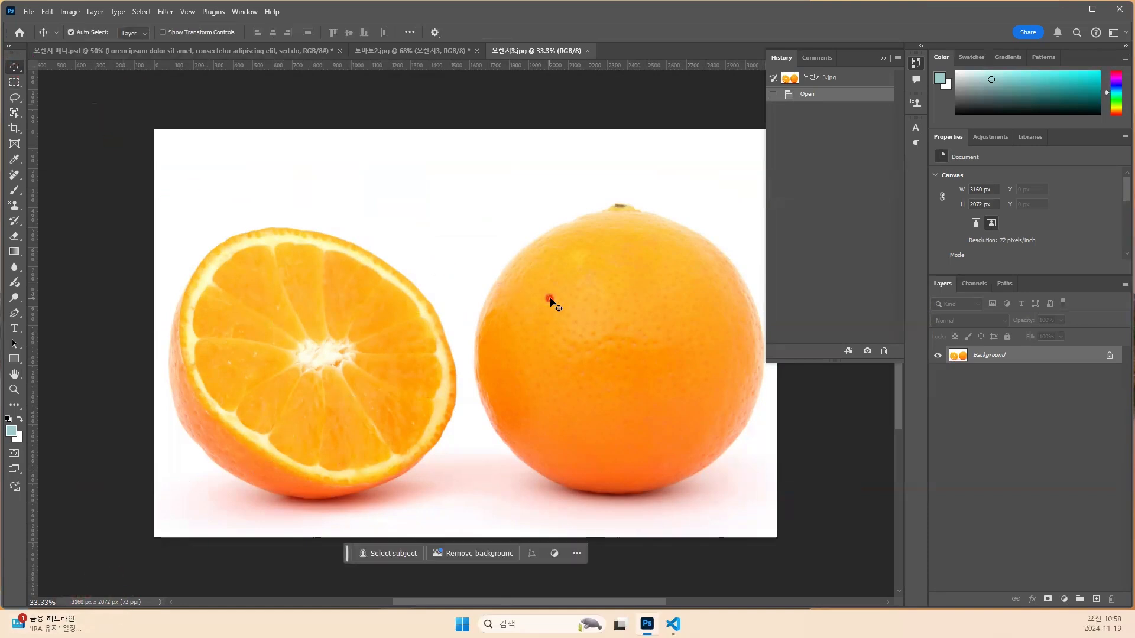
pyautogui.moveTo(490, 298); pyautogui.dragTo(413, 211)
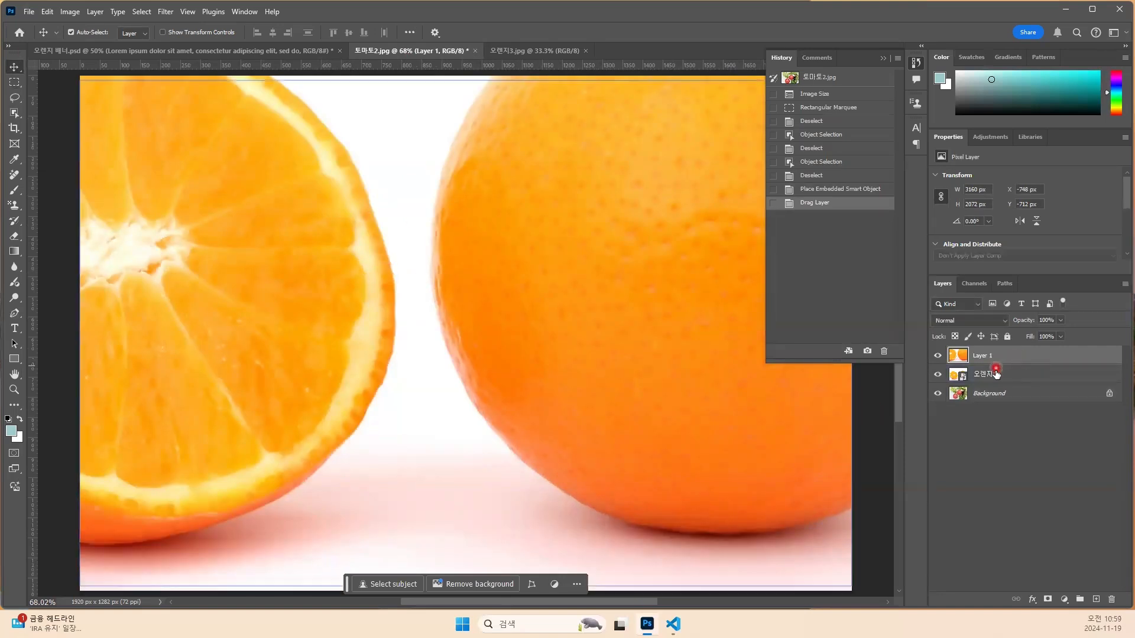
pyautogui.press('Delete')
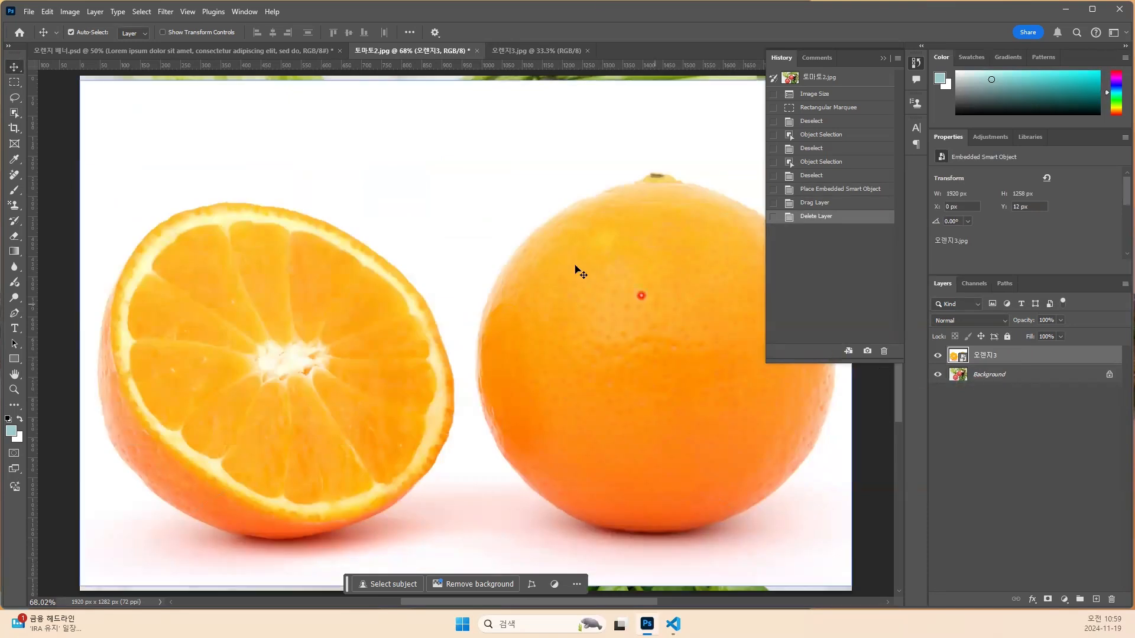
# Review the Smart Object description in the image,layer,Tool.txt notes by highlighting it, and put the notes away.
pyautogui.click(220, 285)
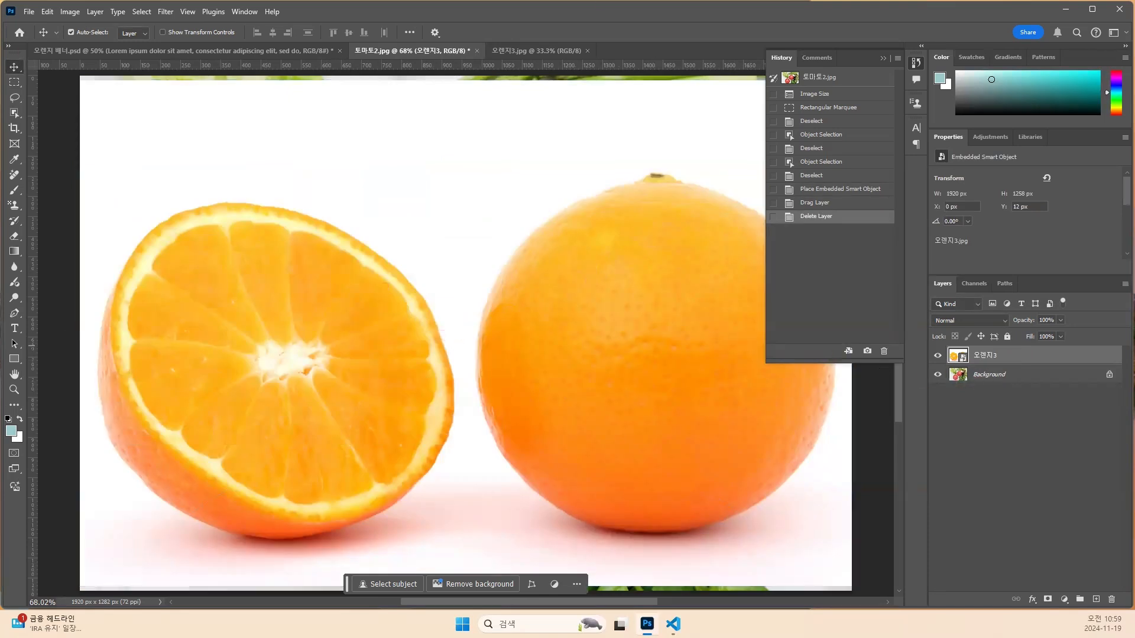
pyautogui.click(123, 325)
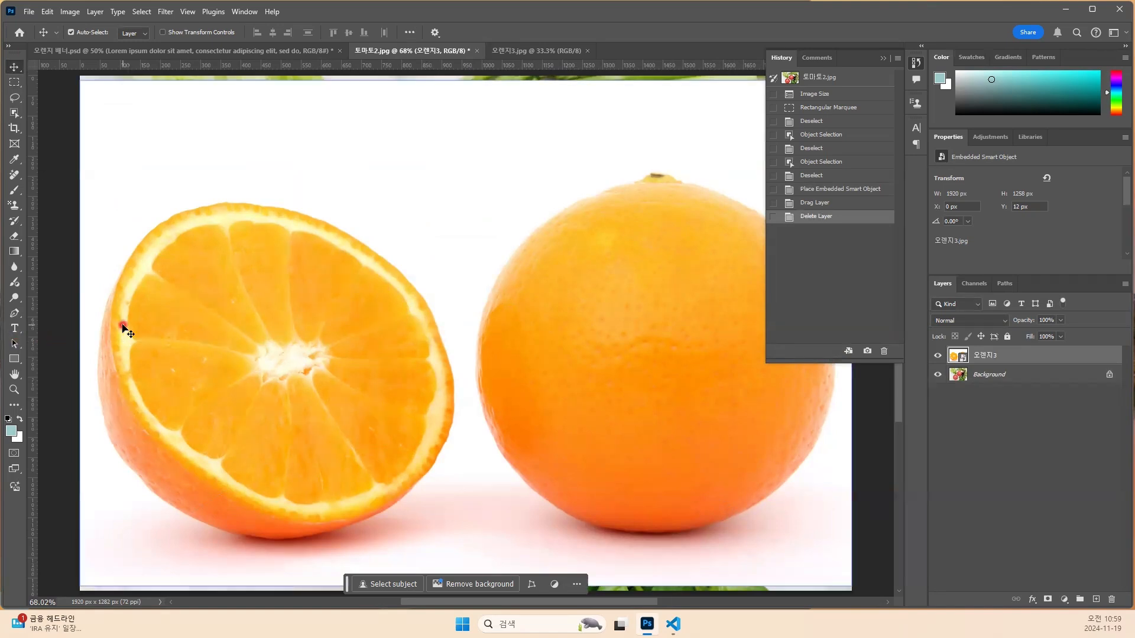
pyautogui.click(242, 230)
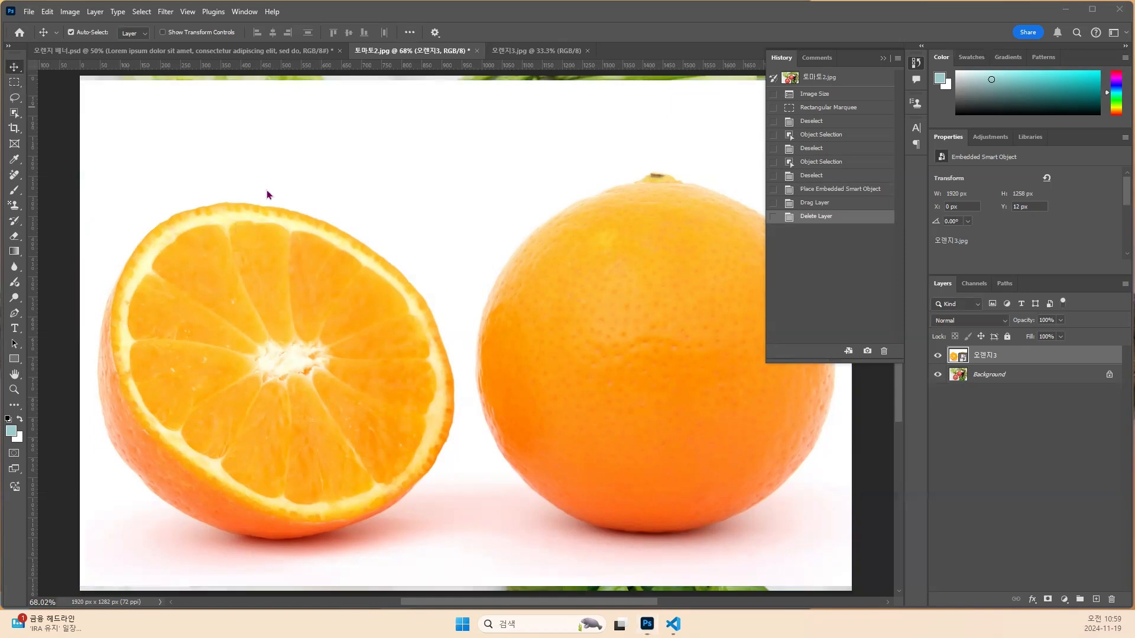
pyautogui.moveTo(147, 290); pyautogui.dragTo(549, 293)
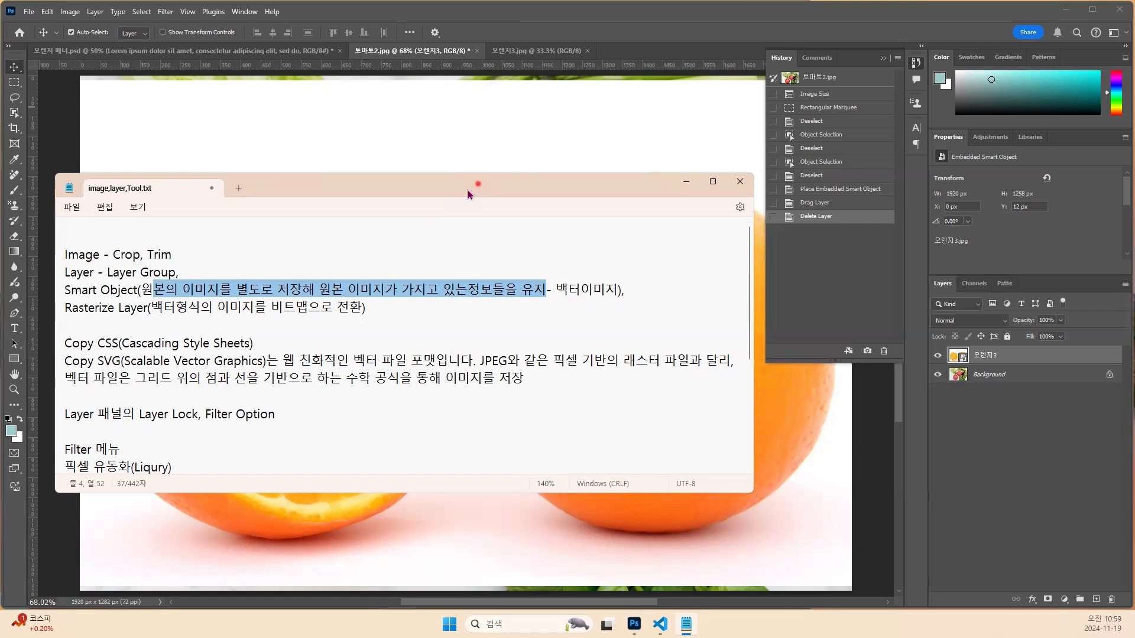
pyautogui.hotkey('alt', 'F4')
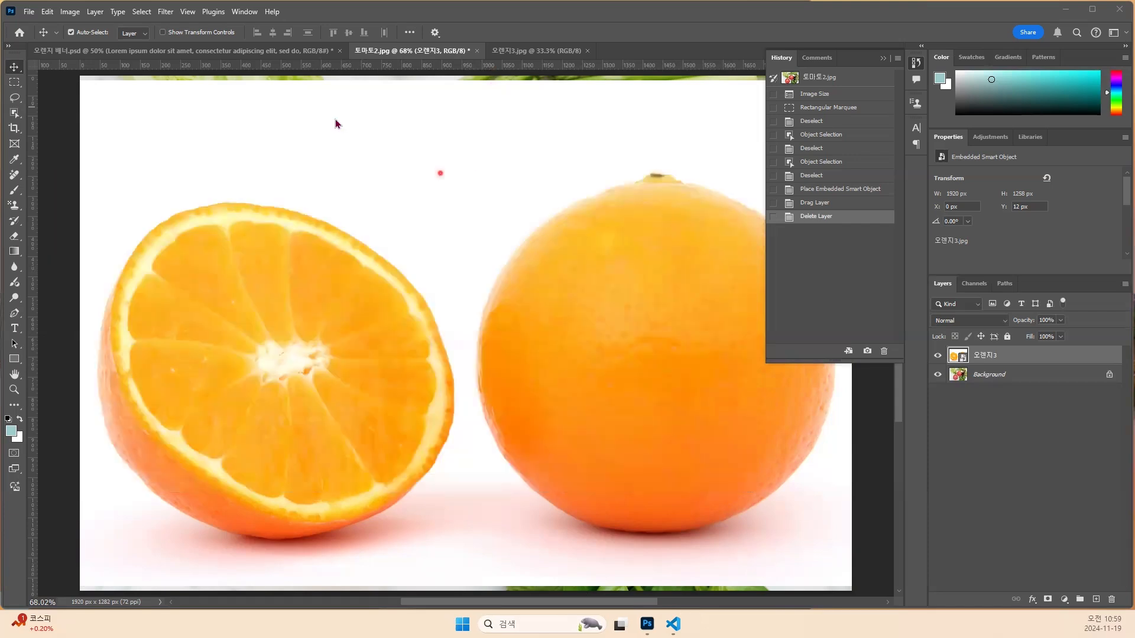
# Select both the halved and the whole orange with the Object Selection tool and add a layer mask to 오렌지3.
pyautogui.click(15, 116)
pyautogui.click(15, 117)
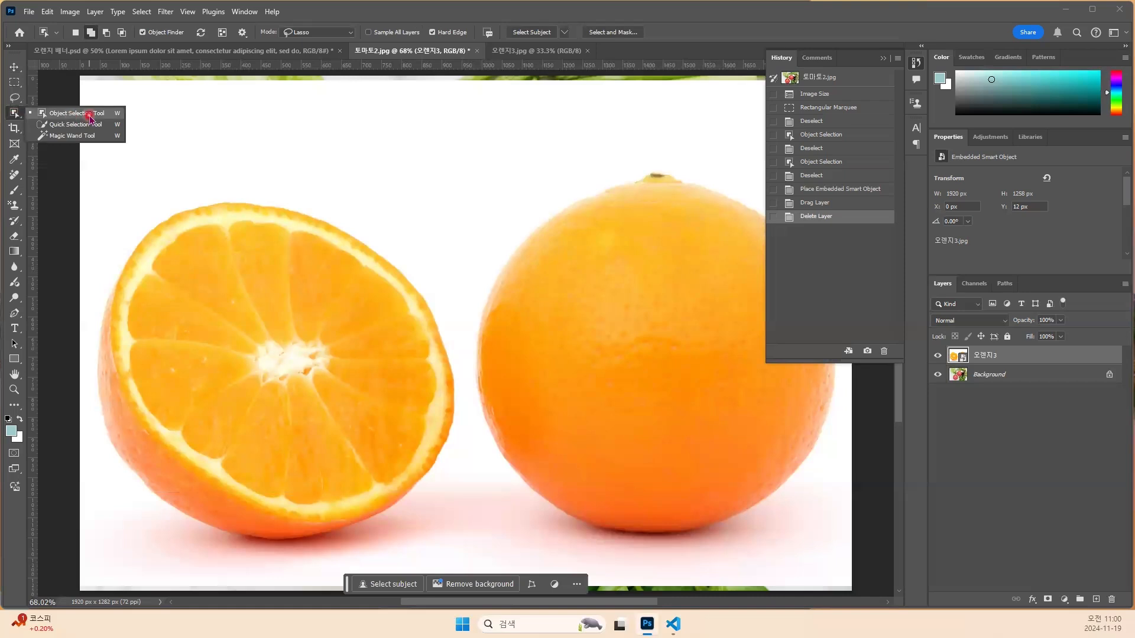
pyautogui.click(71, 114)
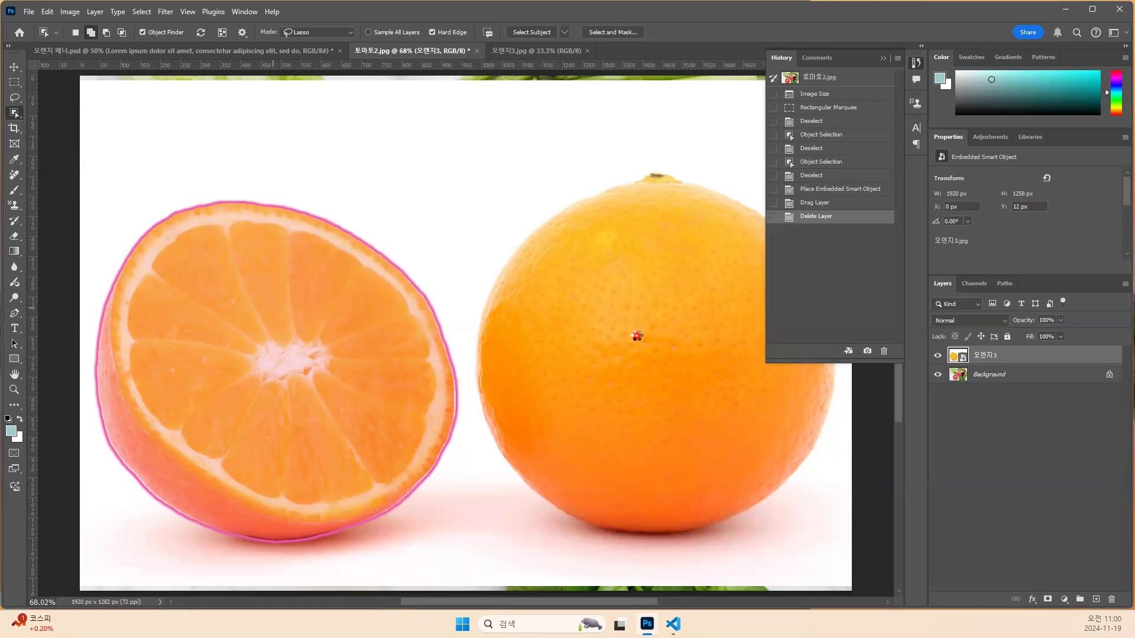
pyautogui.click(637, 336)
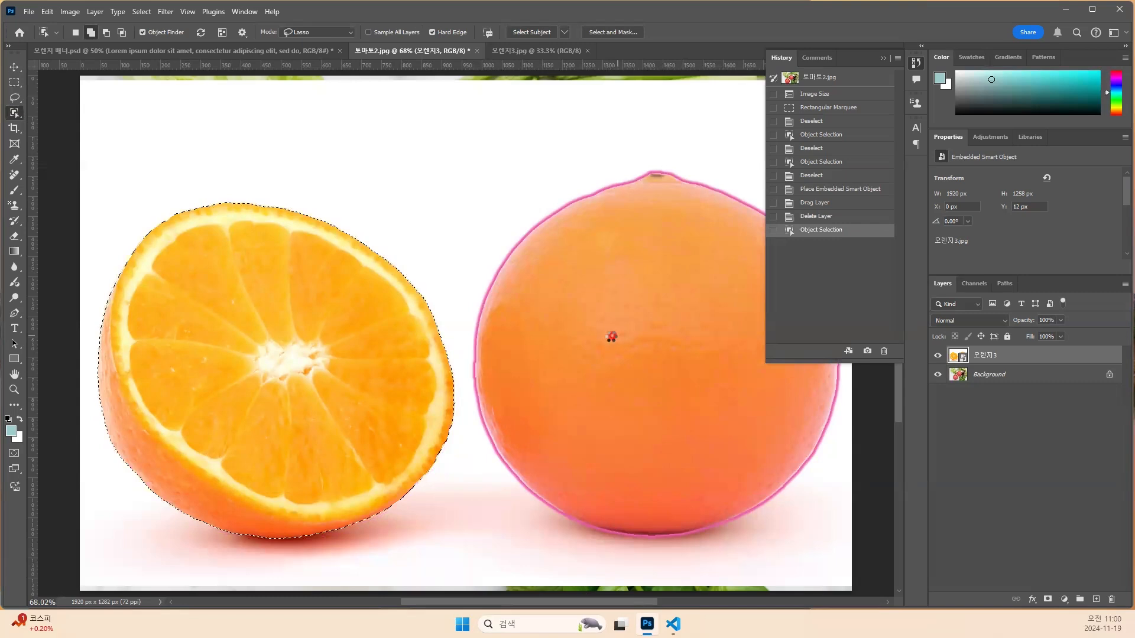
pyautogui.click(560, 311)
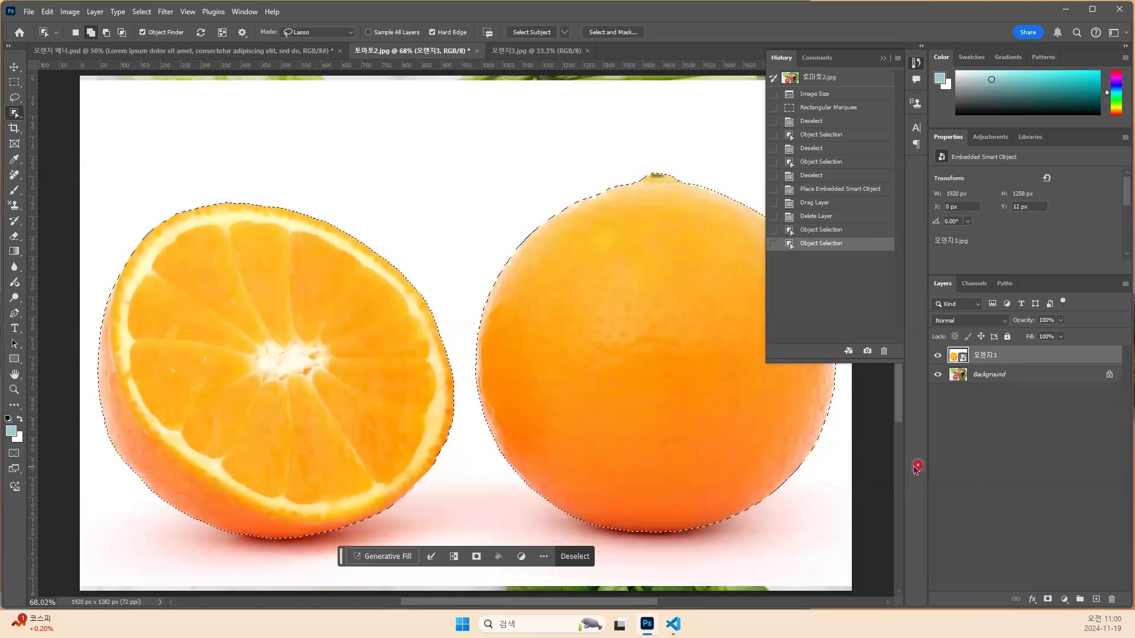
pyautogui.click(1047, 599)
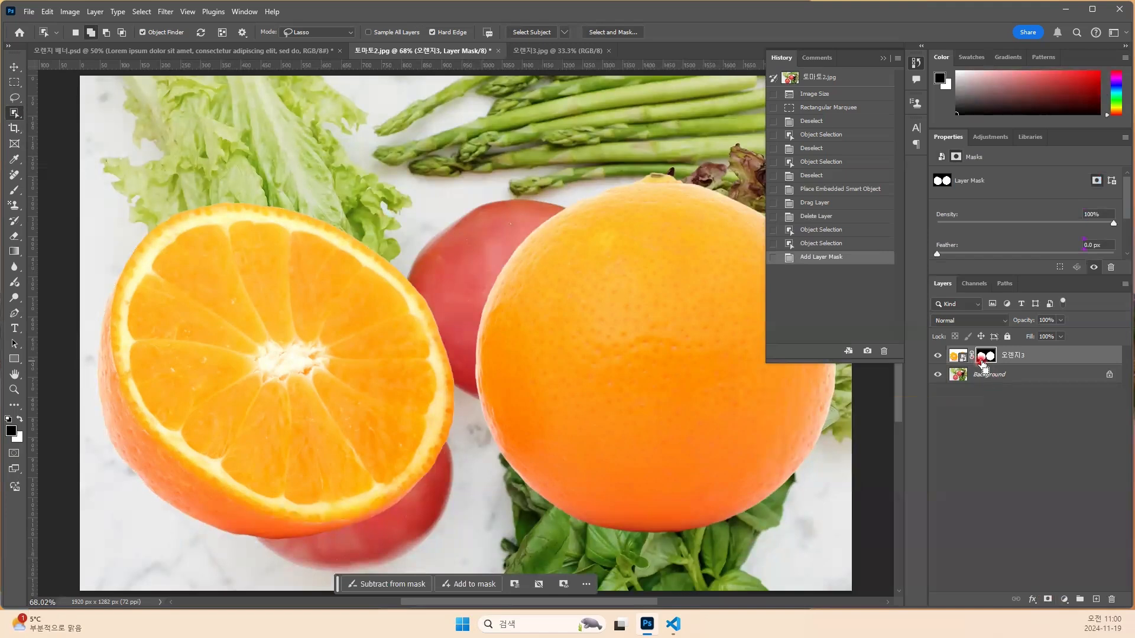
# Undo the layer mask on 오렌지3, invert the orange selection, try to delete the white background from the smart object, and deselect.
pyautogui.hotkey('ctrl', 'z')
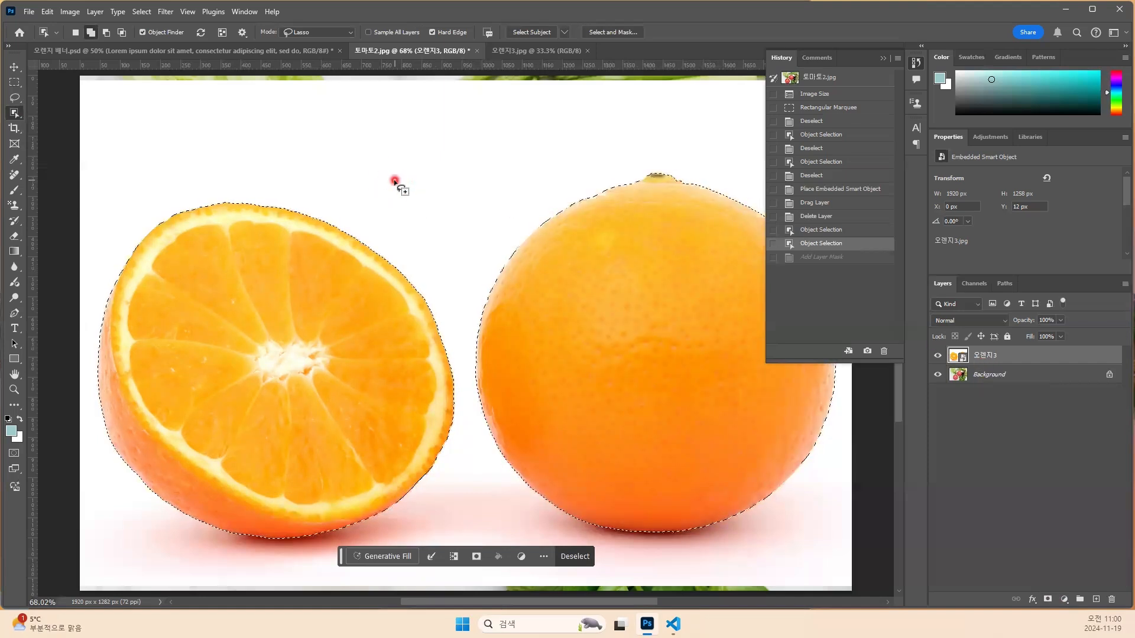
pyautogui.click(140, 12)
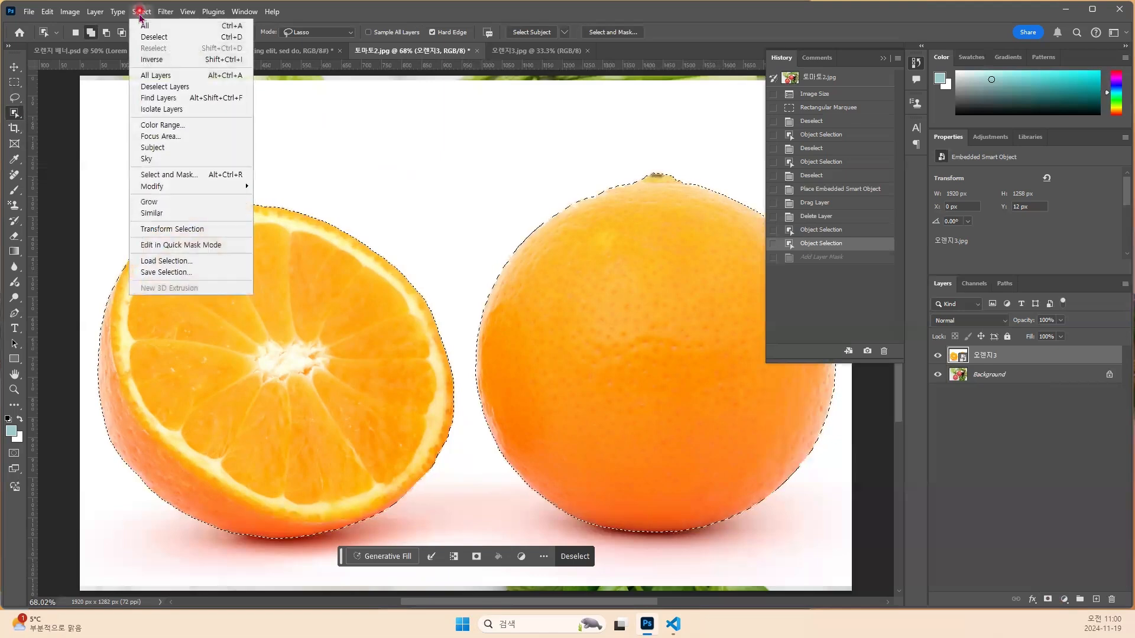
pyautogui.click(142, 60)
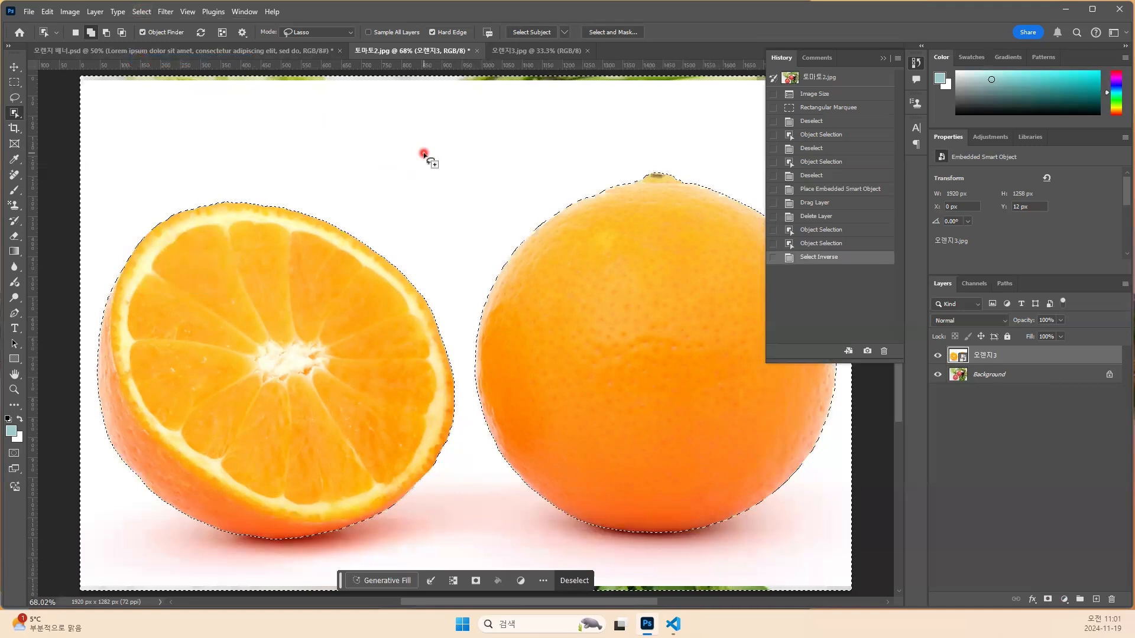
pyautogui.press('Delete')
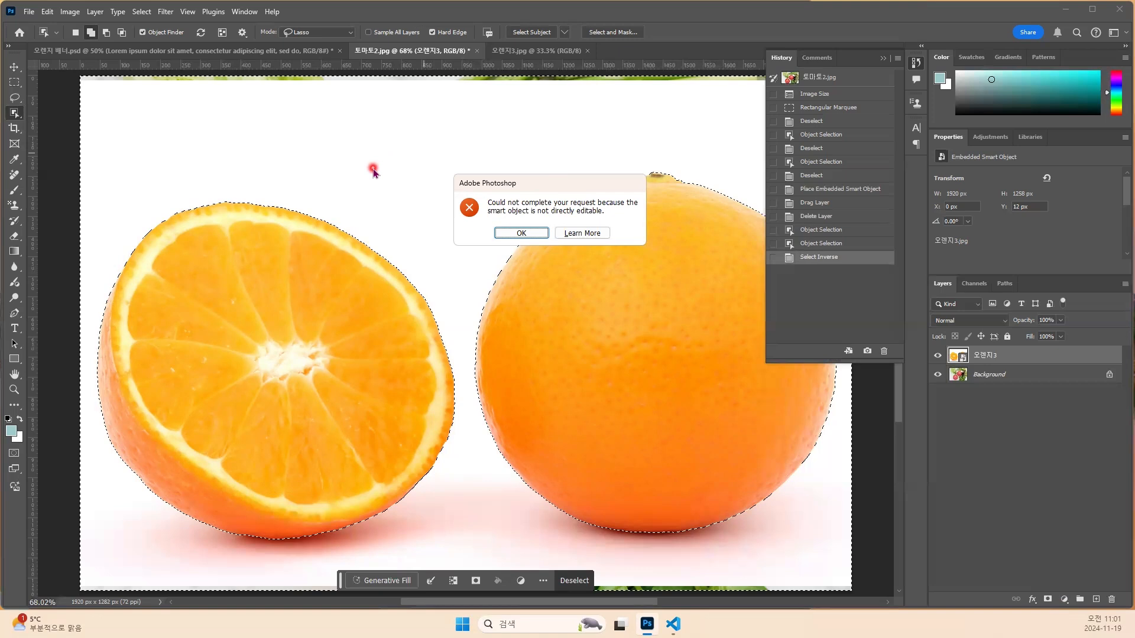
pyautogui.click(507, 232)
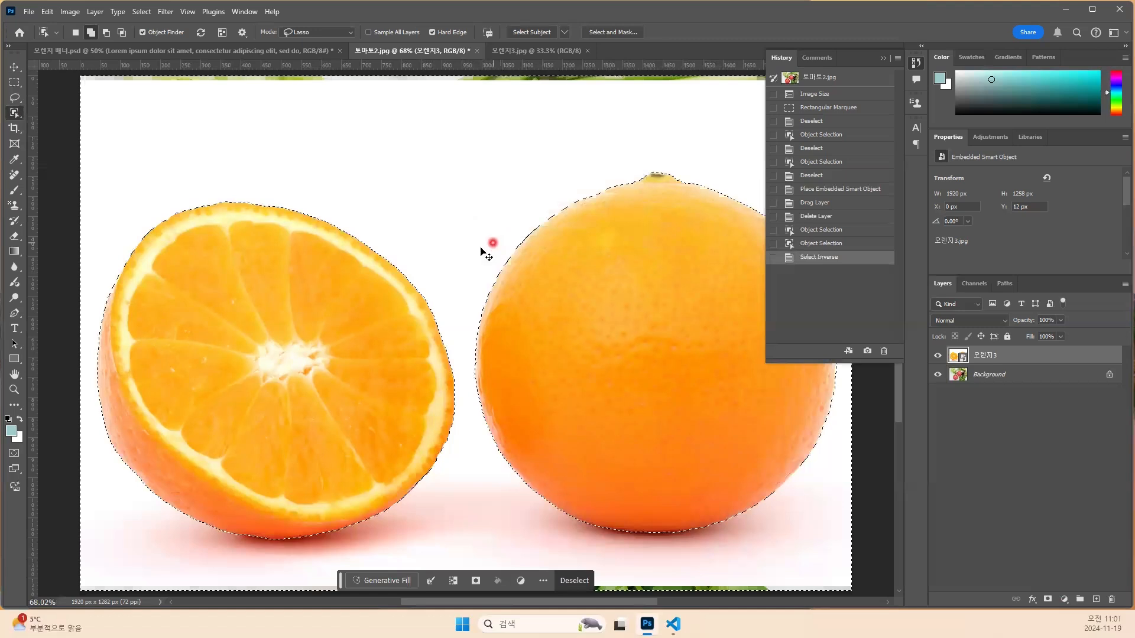
pyautogui.hotkey('ctrl', 'd')
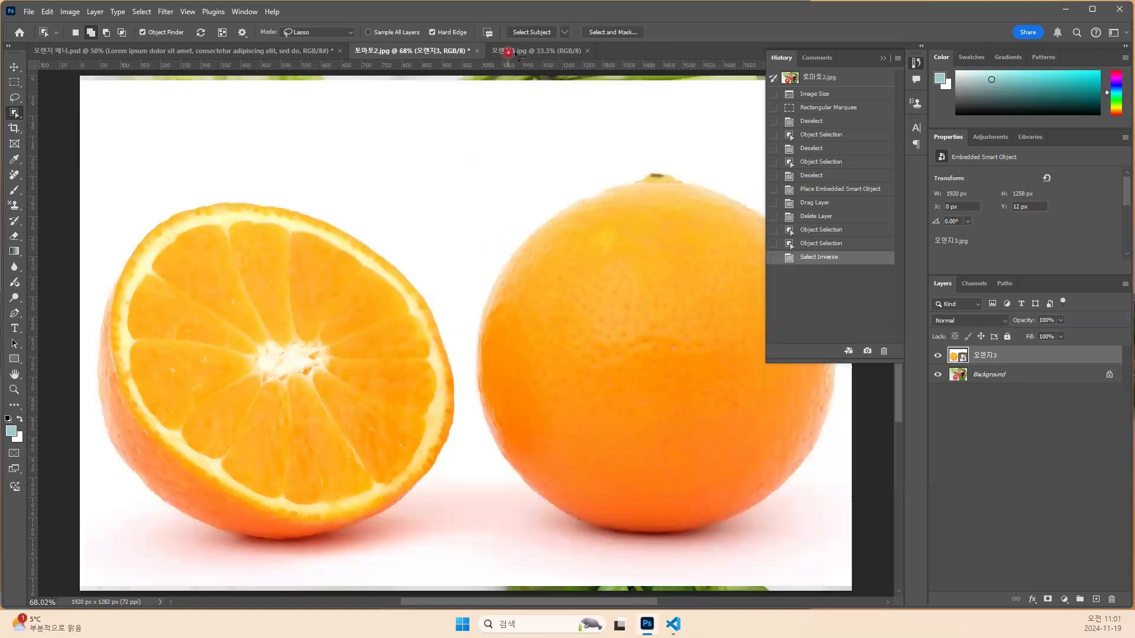
# Hide the 오렌지3 layer in 토마토2.jpg and resize the 오렌지3.jpg document to 1920 pixels wide.
pyautogui.click(937, 355)
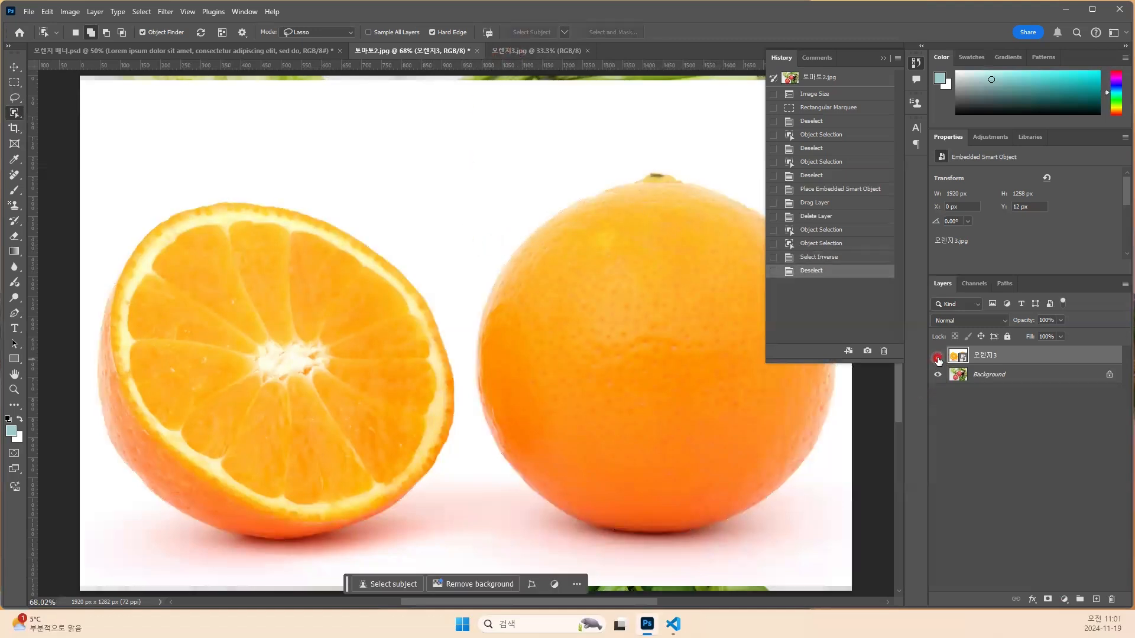
pyautogui.click(513, 50)
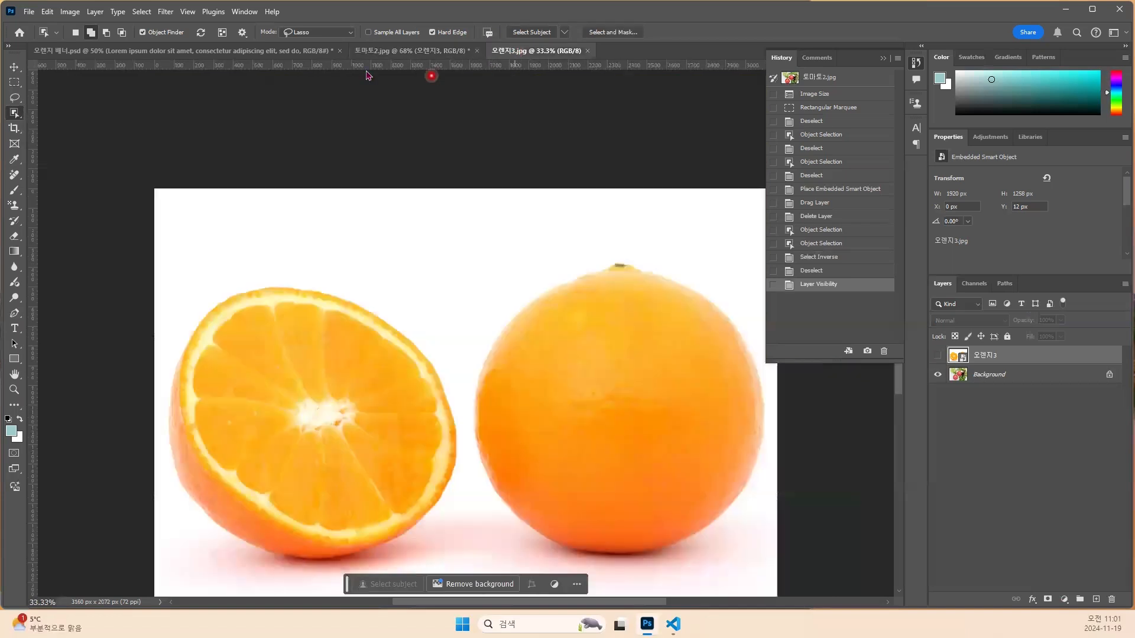
pyautogui.click(70, 12)
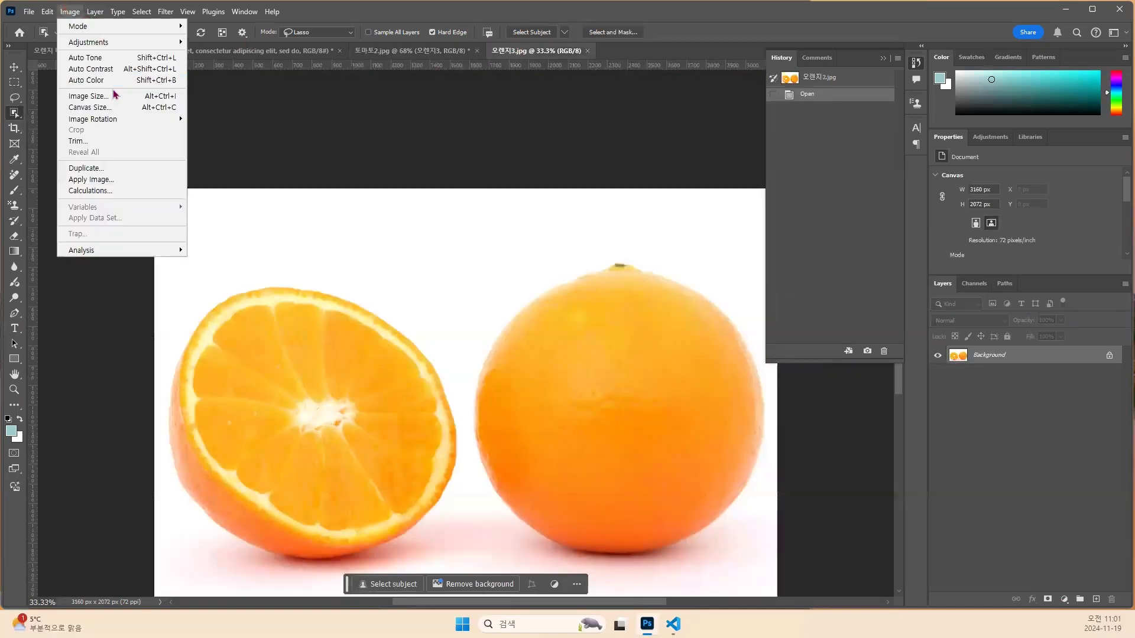
pyautogui.click(112, 96)
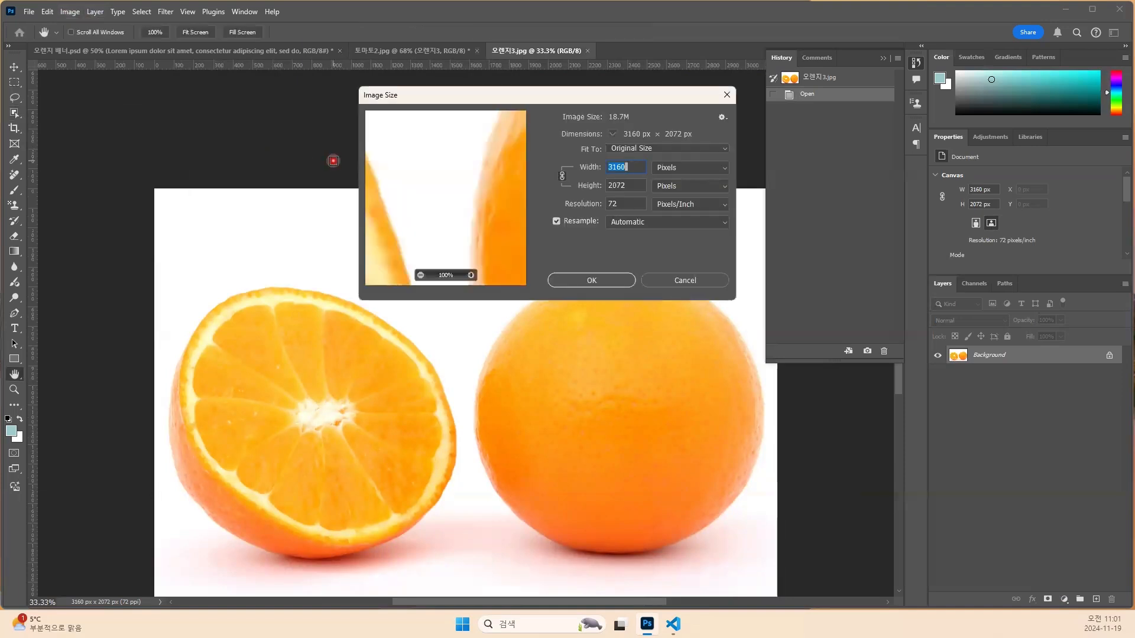
pyautogui.write('1920')
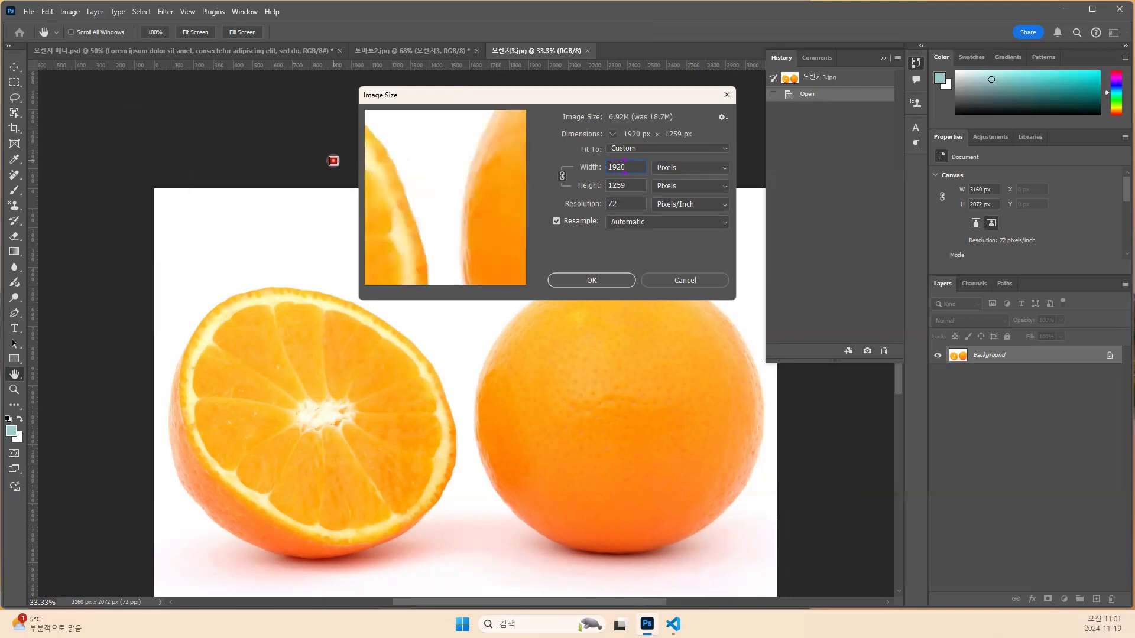
pyautogui.press('Return')
pyautogui.press('w')
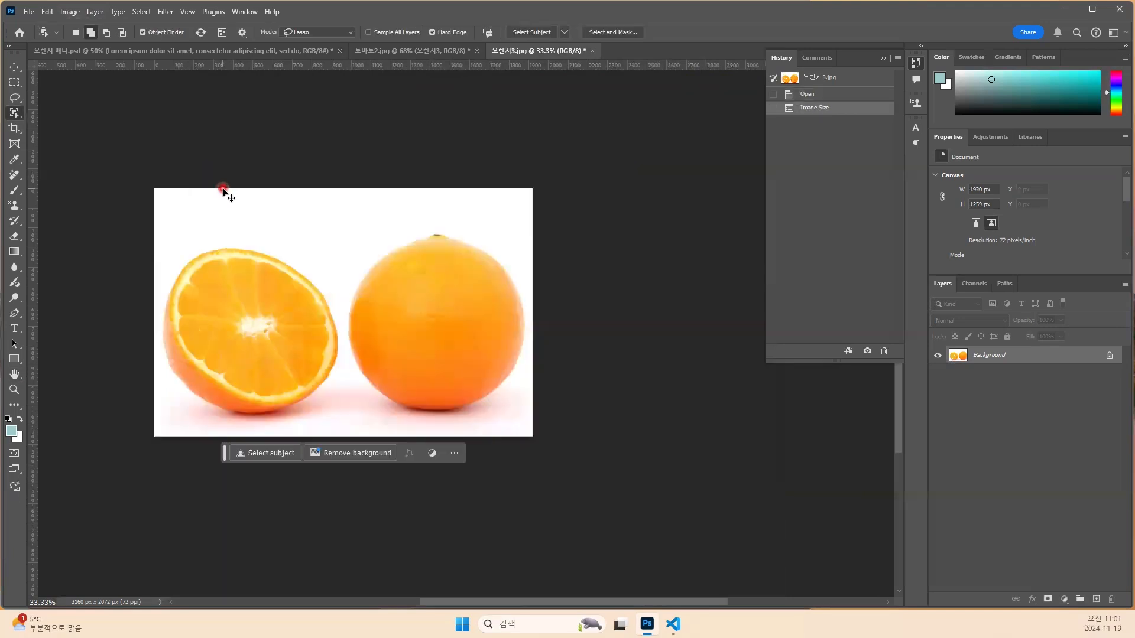
# Copy the entire 오렌지3.jpg canvas and paste it into 토마토2.jpg as a pixel layer.
pyautogui.hotkey('ctrl', '0')
pyautogui.hotkey('ctrl', 'a')
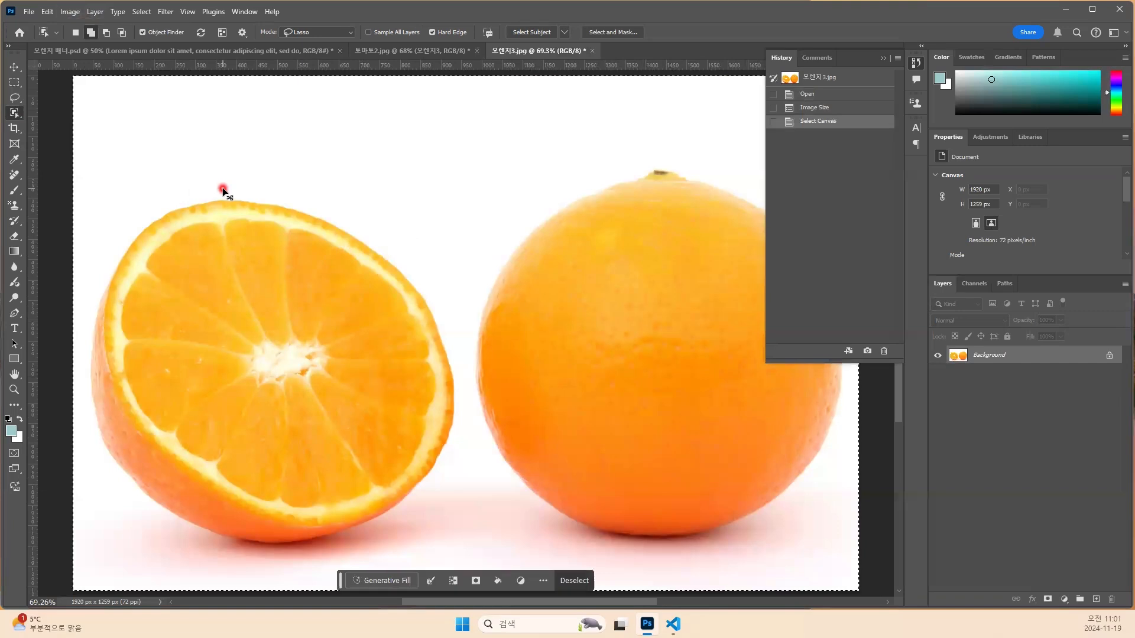
pyautogui.click(132, 52)
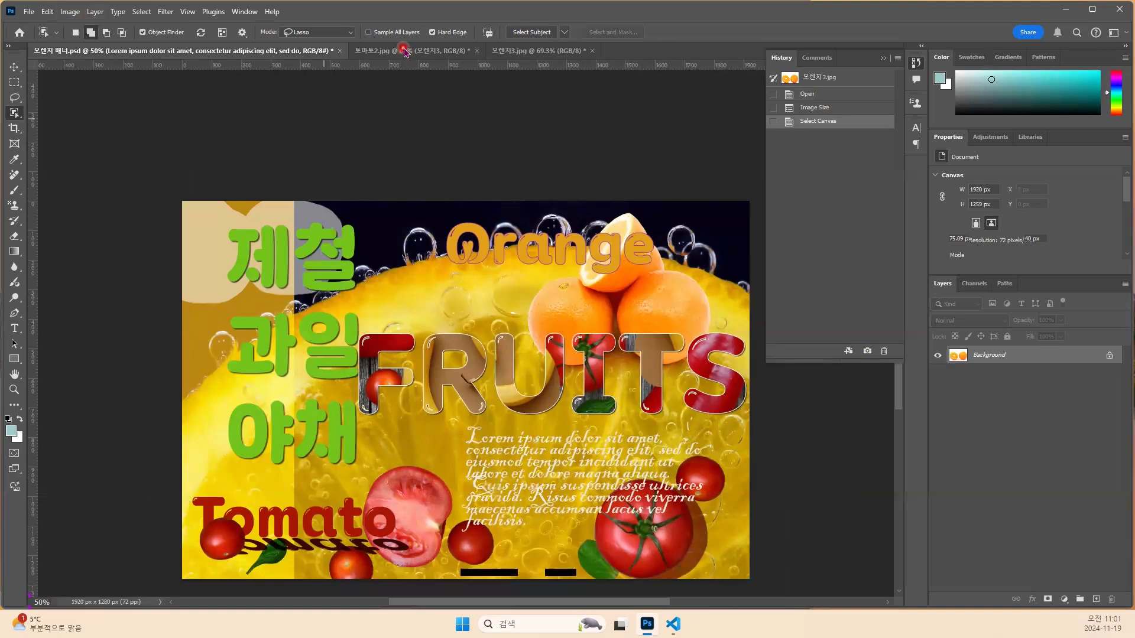
pyautogui.click(408, 52)
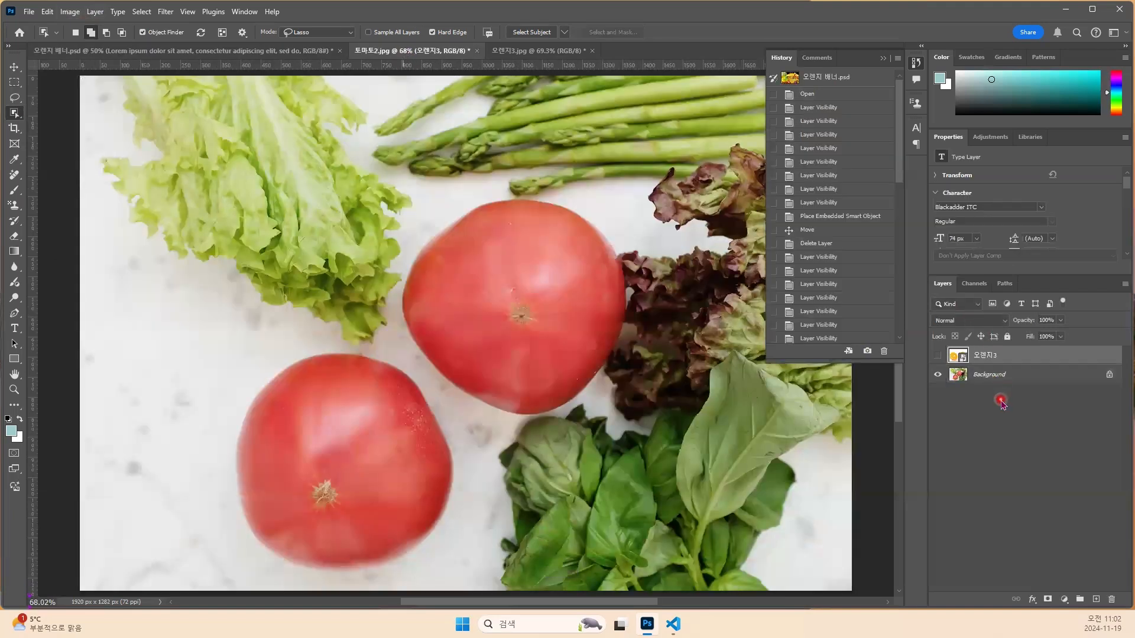
pyautogui.hotkey('ctrl', 'v')
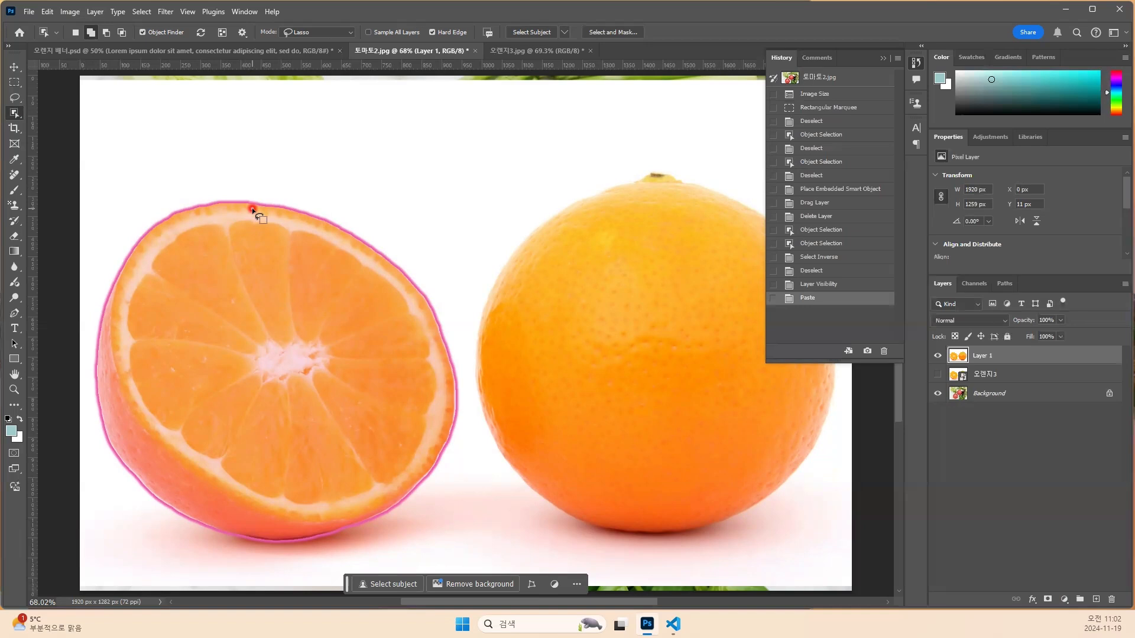
# Select the halved and whole oranges on the pasted layer, add a layer mask, and undo the mask.
pyautogui.click(271, 239)
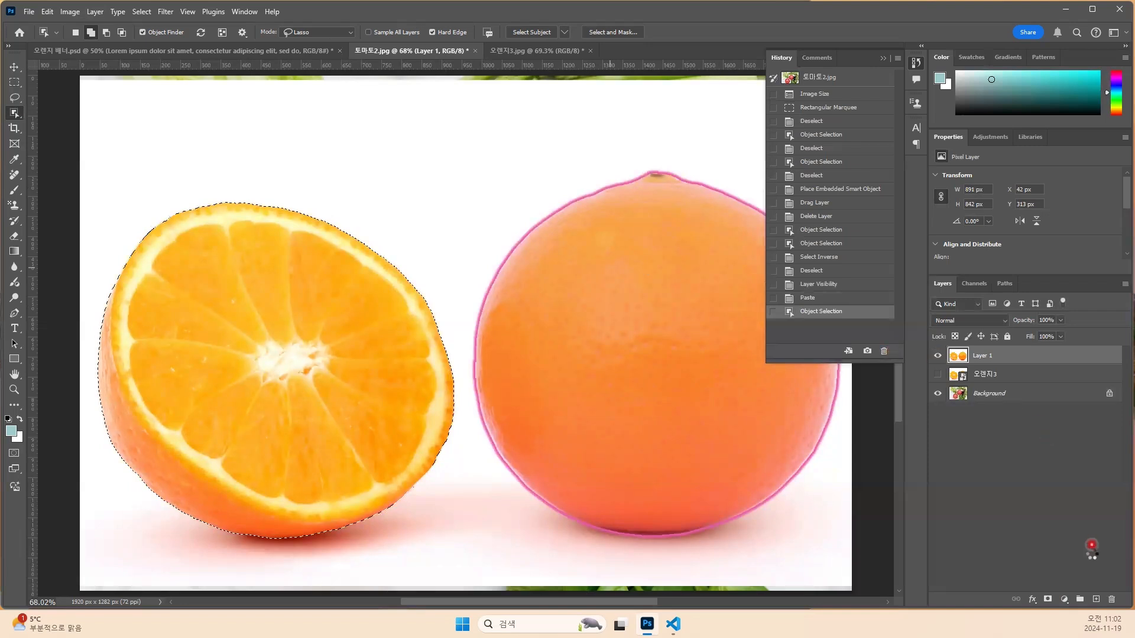
pyautogui.click(1046, 598)
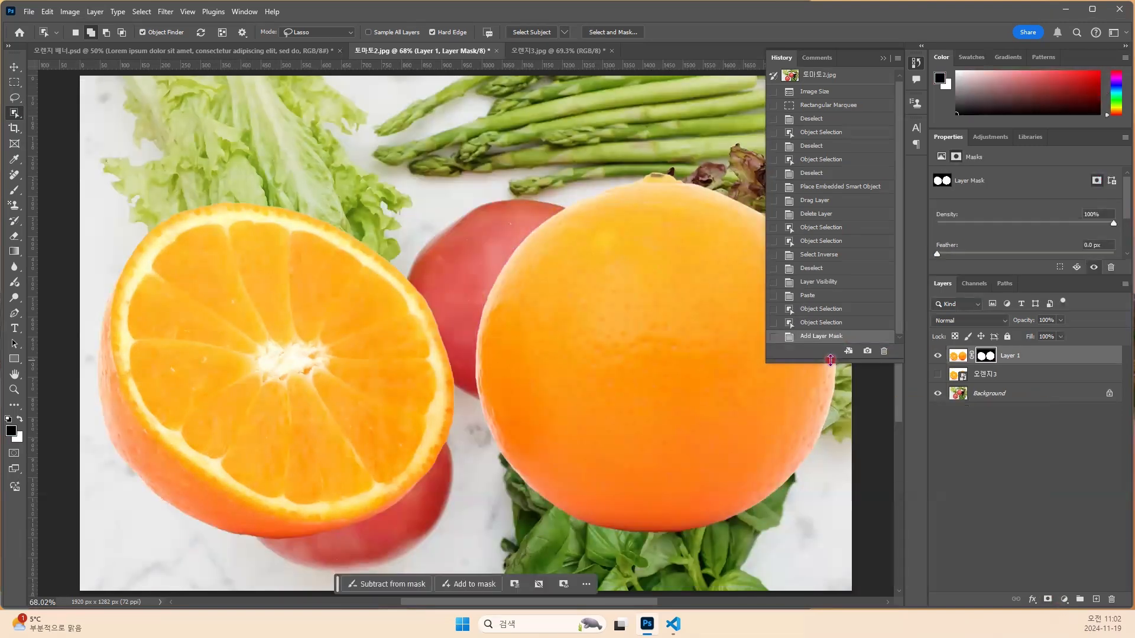
pyautogui.hotkey('ctrl', 'z')
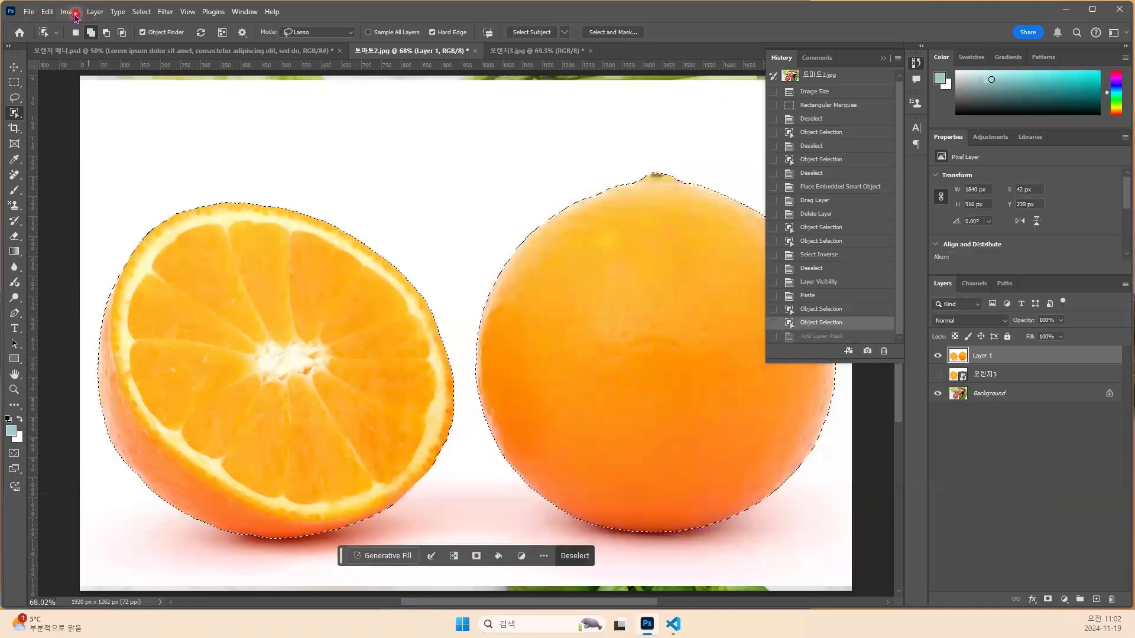
# Invert the orange selection, delete the white background from Layer 1, and deselect.
pyautogui.click(142, 12)
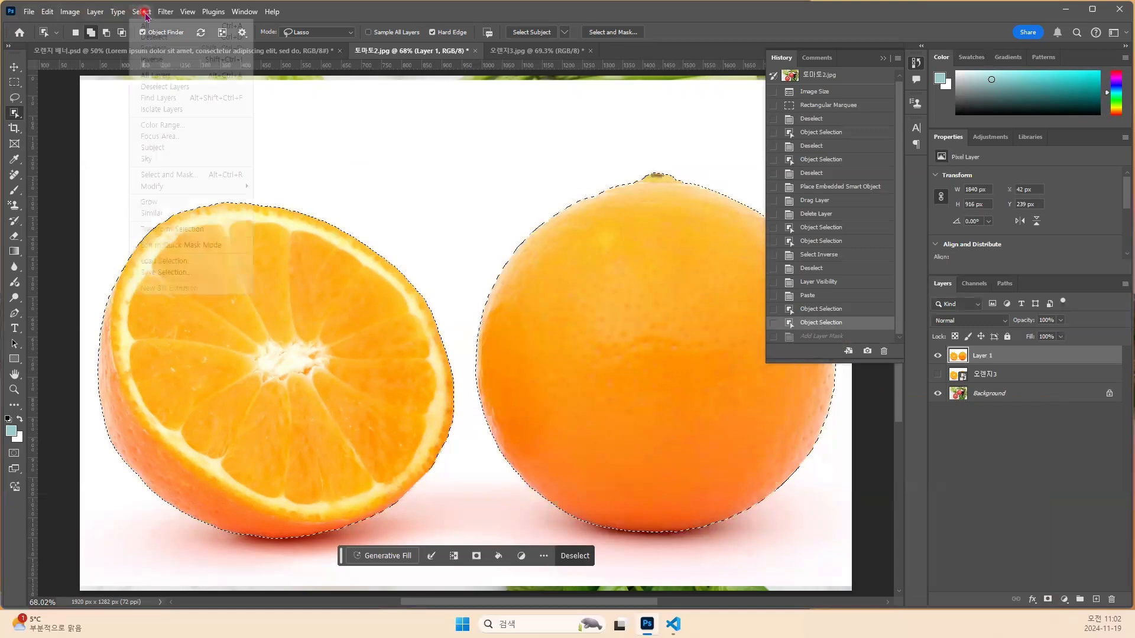
pyautogui.click(152, 60)
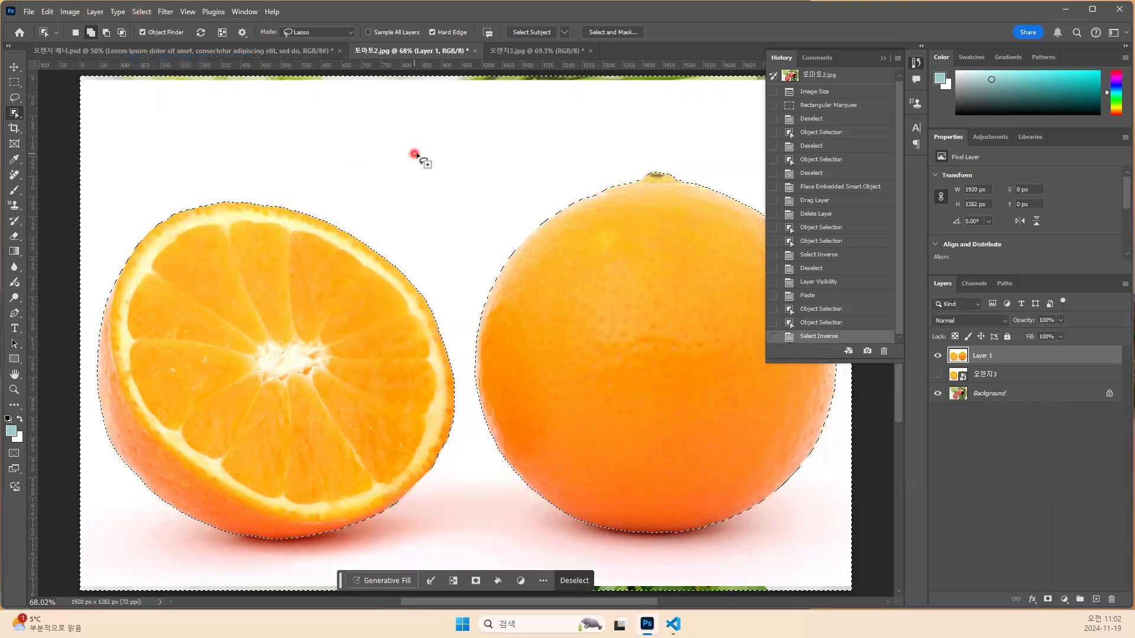
pyautogui.press('Delete')
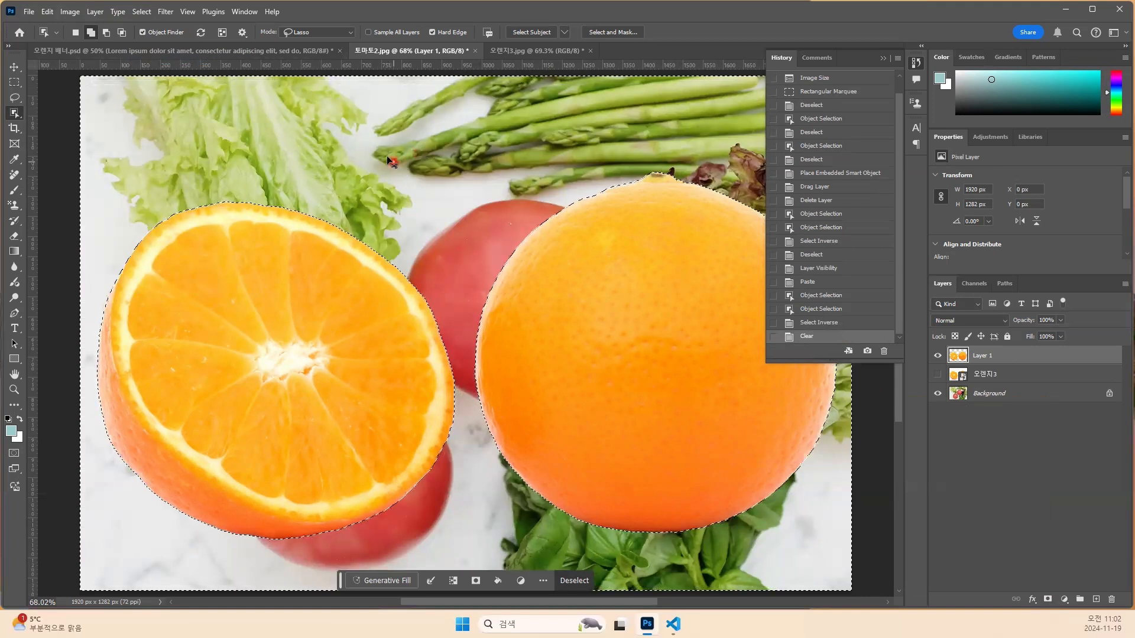
pyautogui.hotkey('ctrl', 'd')
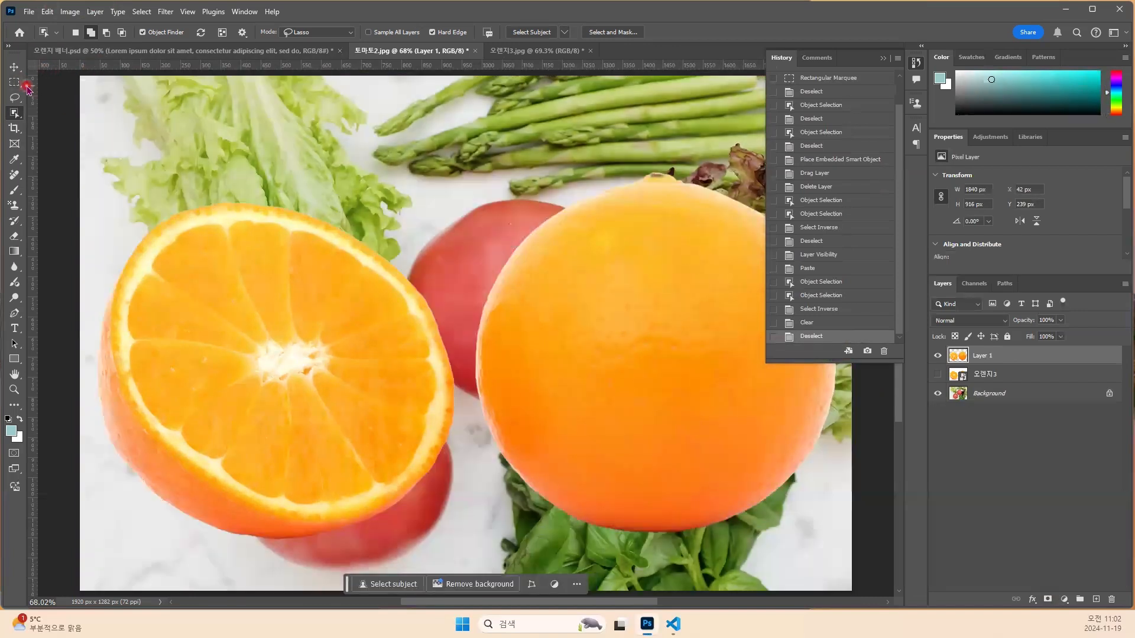
# Scale Layer 1 down to about 573 × 285 px over the basil leaves with Free Transform.
pyautogui.click(16, 83)
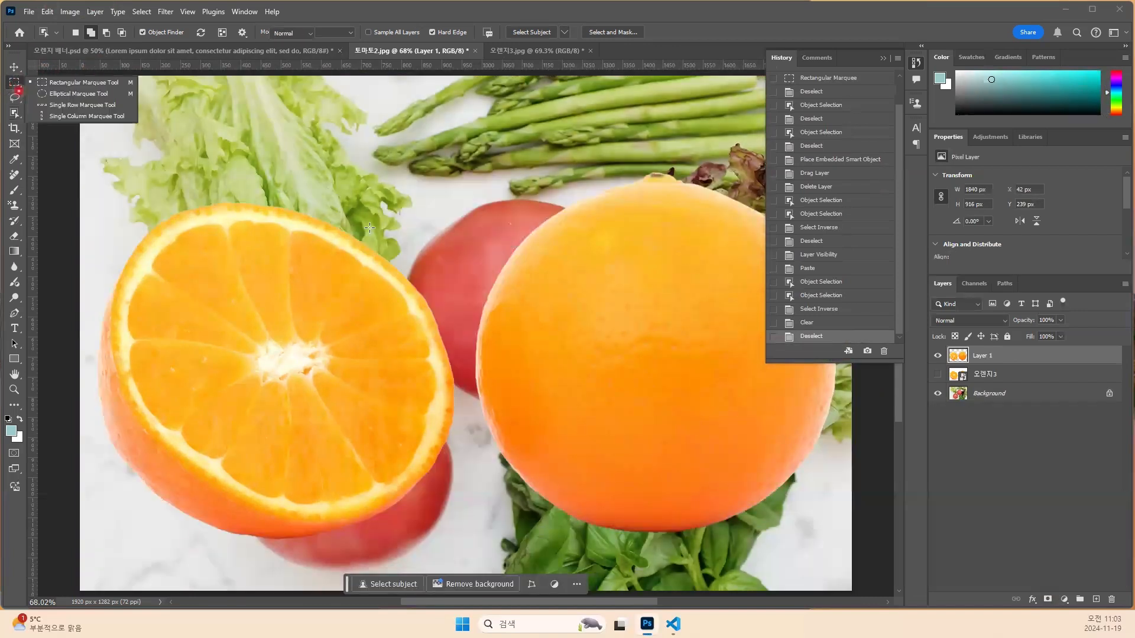
pyautogui.click(962, 360)
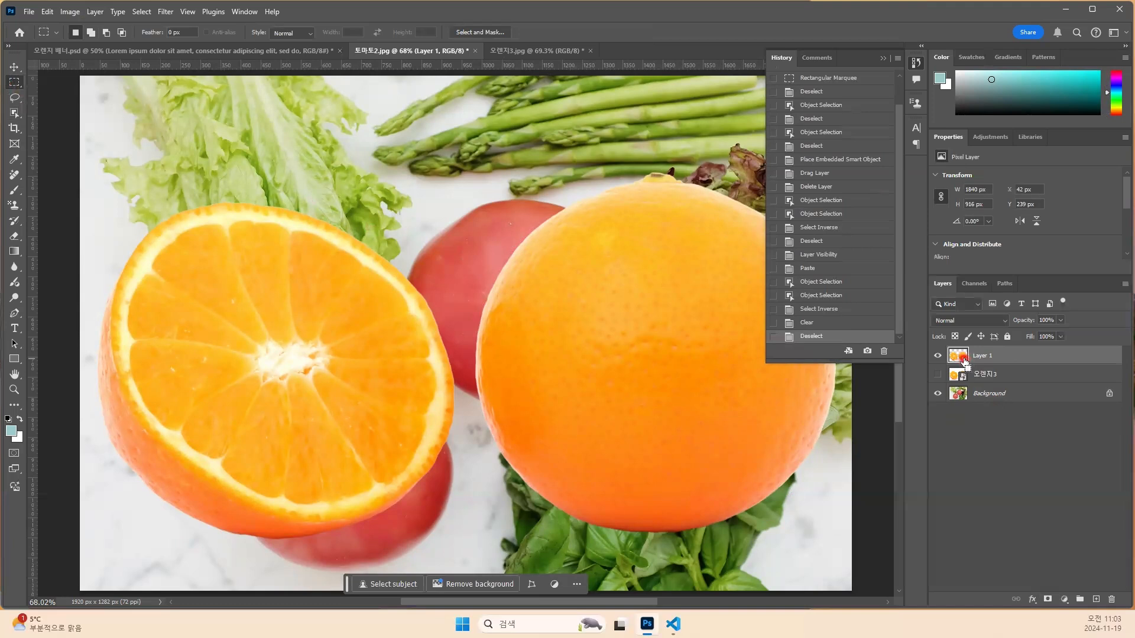
pyautogui.hotkey('ctrl', 't')
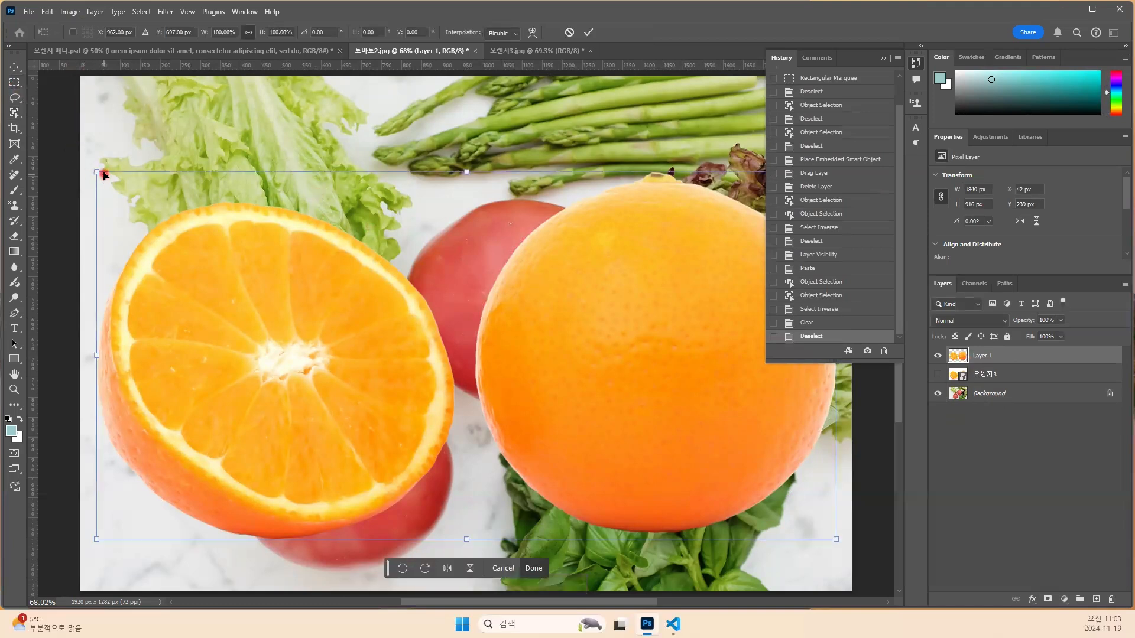
pyautogui.moveTo(97, 172); pyautogui.dragTo(275, 276)
pyautogui.moveTo(372, 324); pyautogui.dragTo(598, 447)
pyautogui.press('Return')
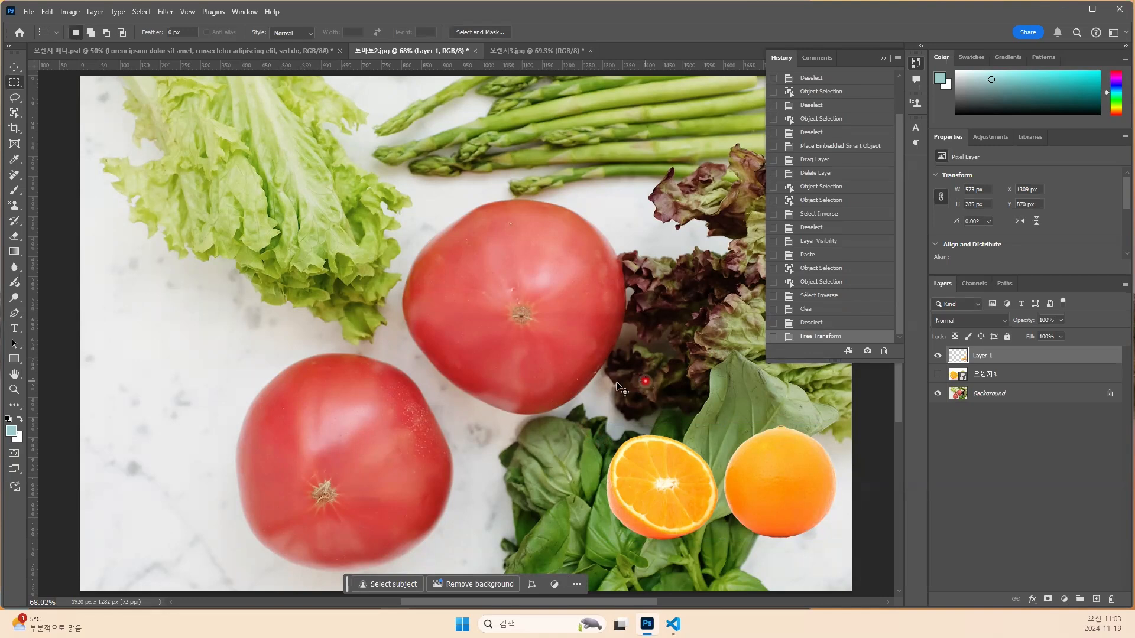
# Enlarge the shrunken oranges on Layer 1 back up to about 1679 × 835 px with Free Transform.
pyautogui.hotkey('ctrl', 't')
pyautogui.moveTo(606, 425); pyautogui.dragTo(179, 155)
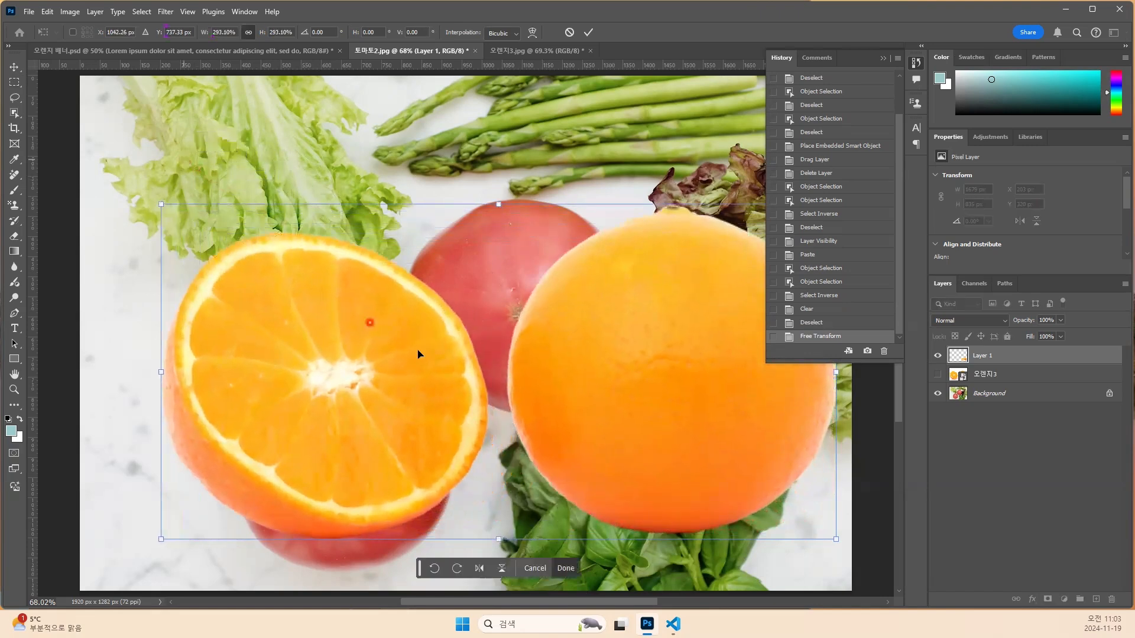
pyautogui.press('Return')
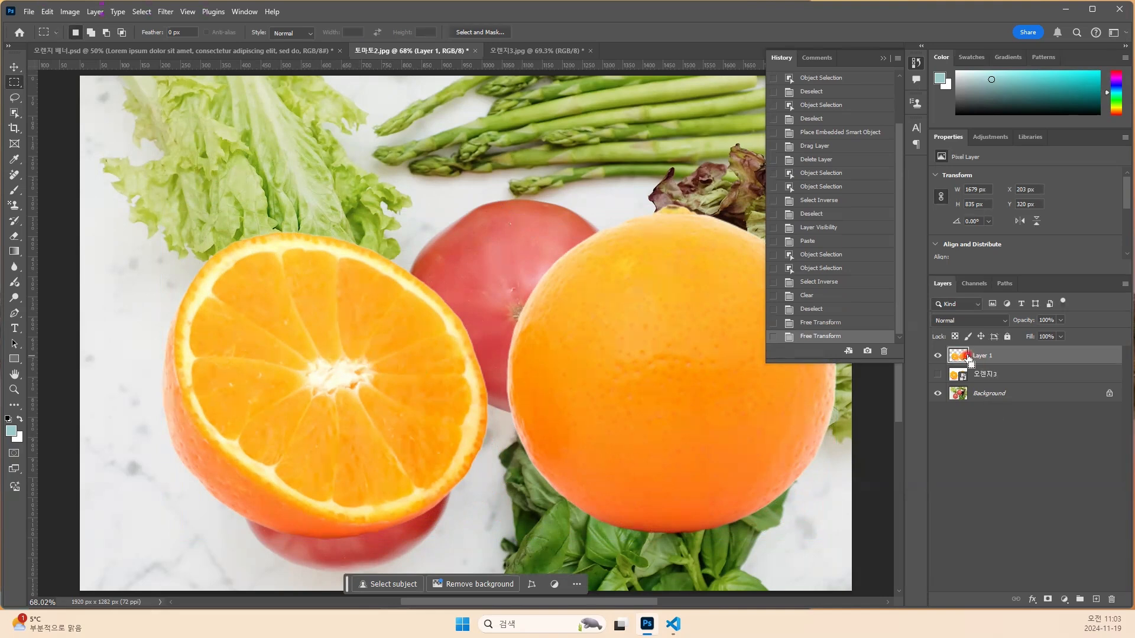
# Duplicate Layer 1 and scale the copy down to about 133 × 66 px beside the whole orange's lower edge.
pyautogui.hotkey('ctrl', 'j')
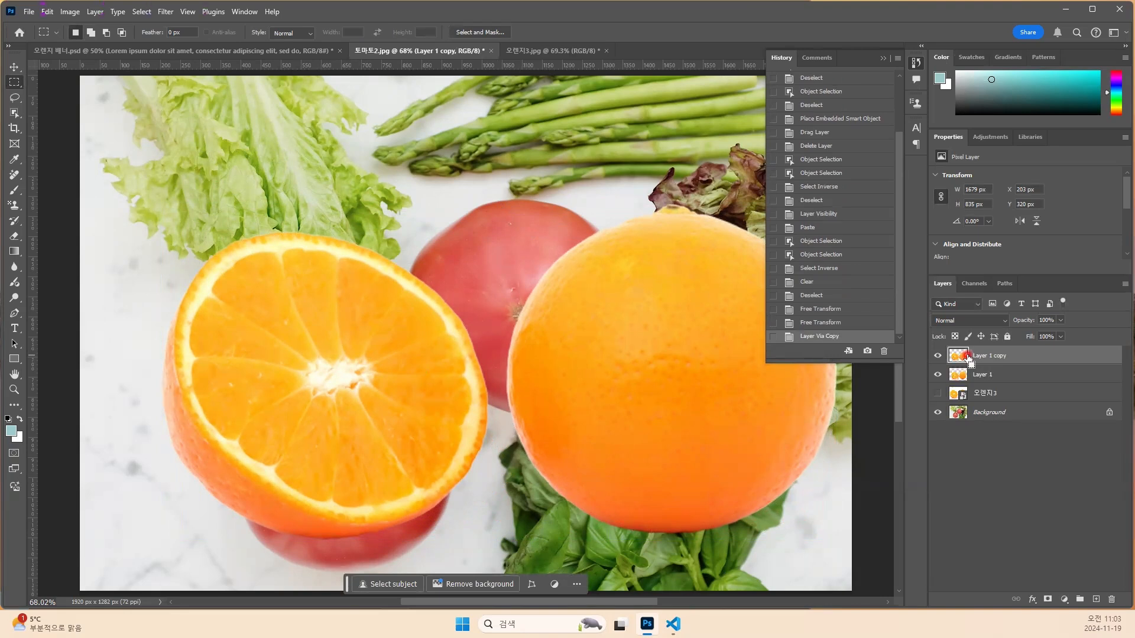
pyautogui.hotkey('ctrl', 't')
pyautogui.moveTo(164, 205); pyautogui.dragTo(776, 532)
pyautogui.press('Return')
# Move the small pair of oranges with the Move tool onto the asparagus above the whole orange.
pyautogui.press('m')
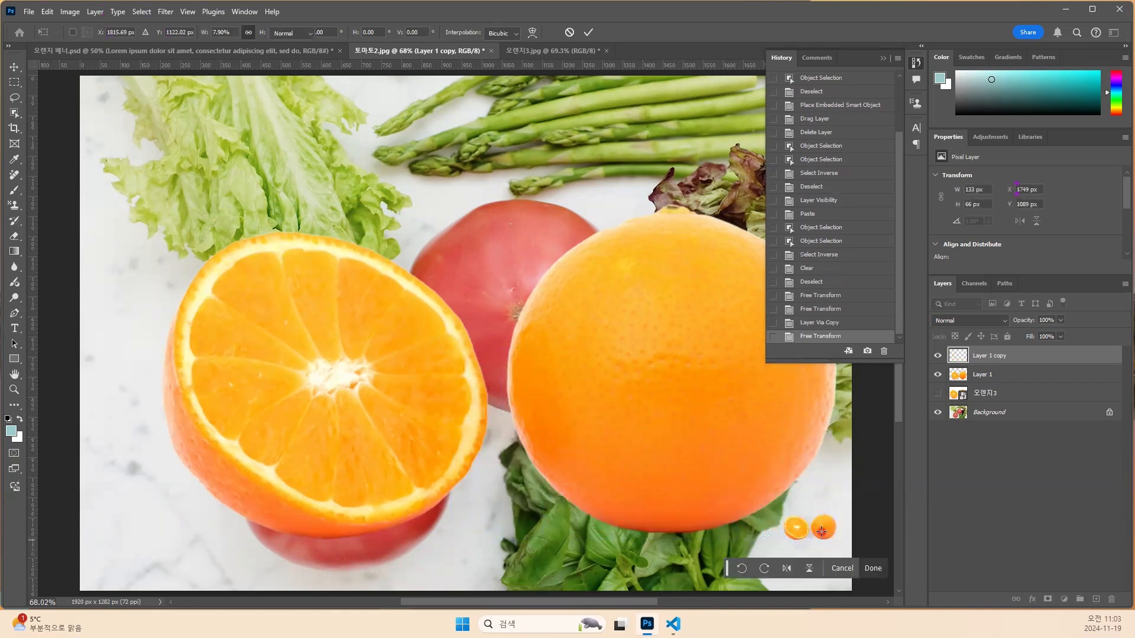
pyautogui.click(14, 66)
pyautogui.moveTo(805, 529); pyautogui.dragTo(725, 121)
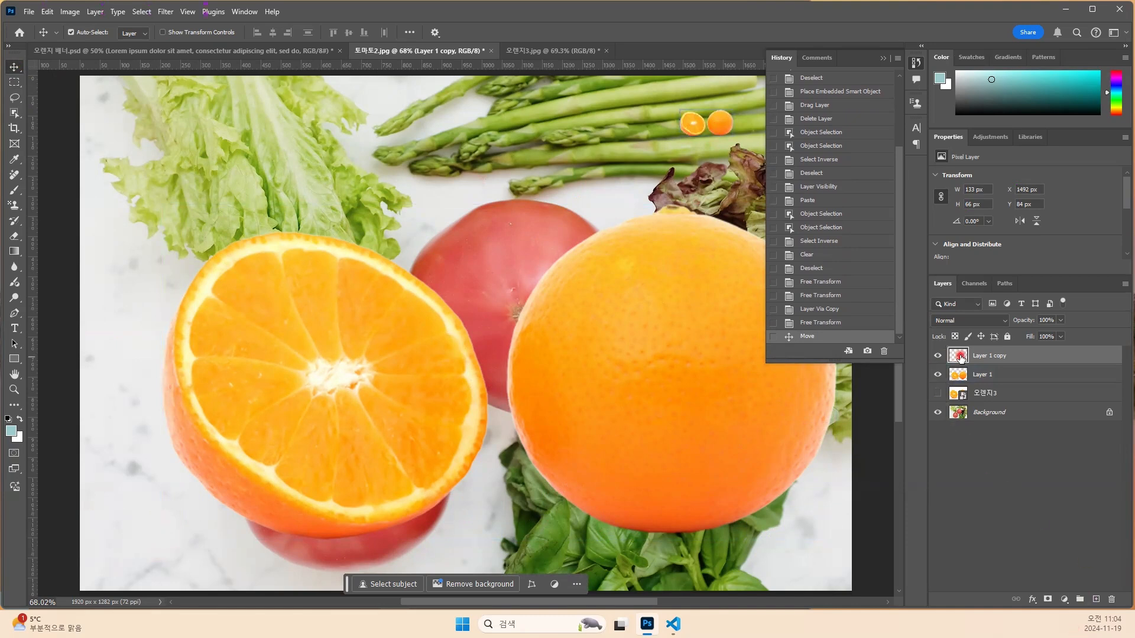
# Select the small oranges' layer, Layer 1 copy, and duplicate it.
pyautogui.click(961, 377)
pyautogui.click(958, 355)
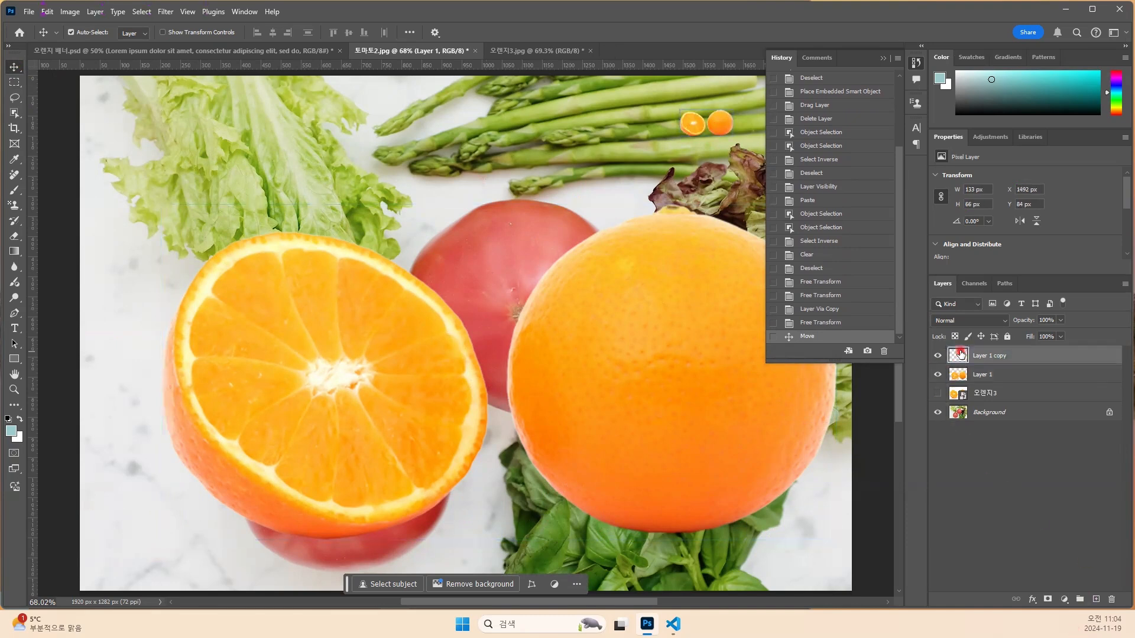
pyautogui.moveTo(959, 355); pyautogui.dragTo(957, 345)
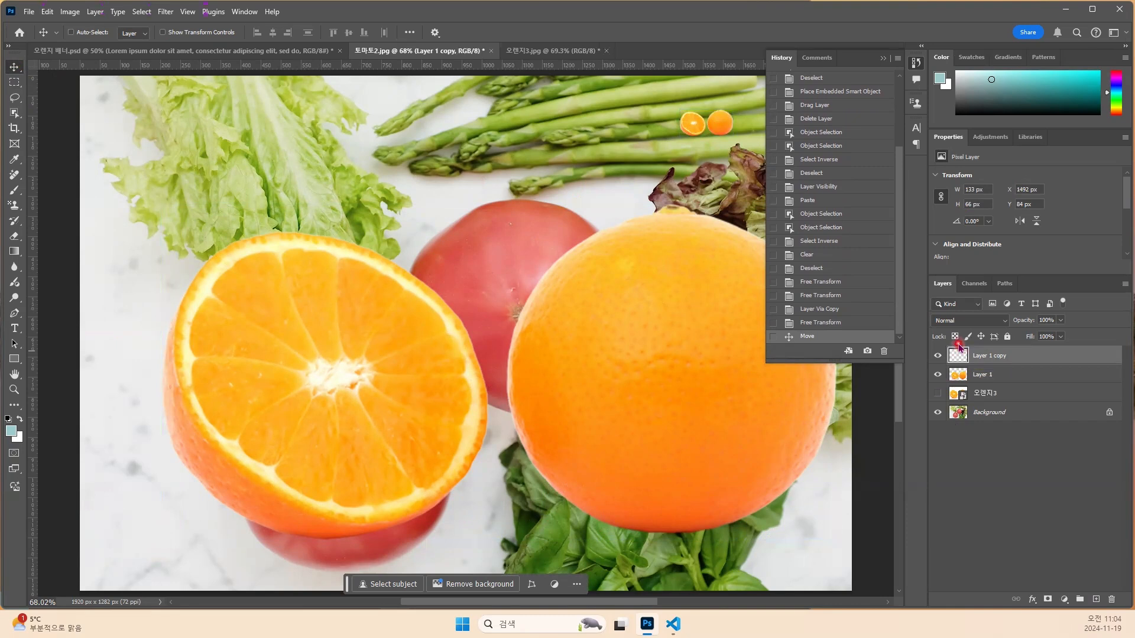
pyautogui.hotkey('ctrl', 'j')
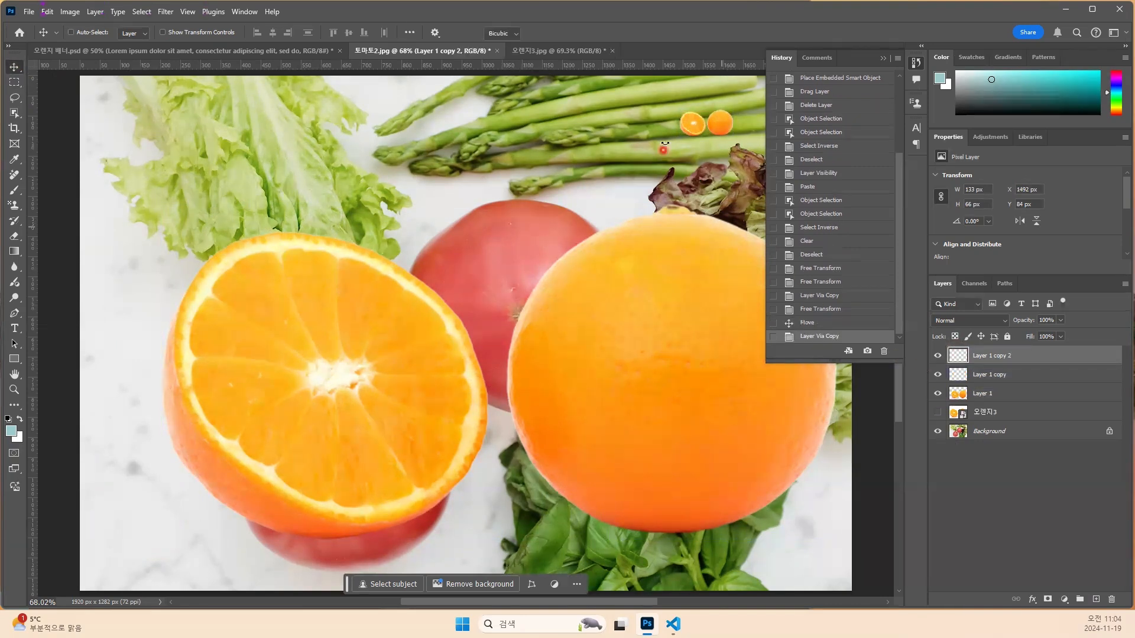
# Enlarge the small oranges on Layer 1 copy 2 to about 895 × 444 px with Free Transform.
pyautogui.hotkey('ctrl', 't')
pyautogui.moveTo(683, 133); pyautogui.dragTo(389, 317)
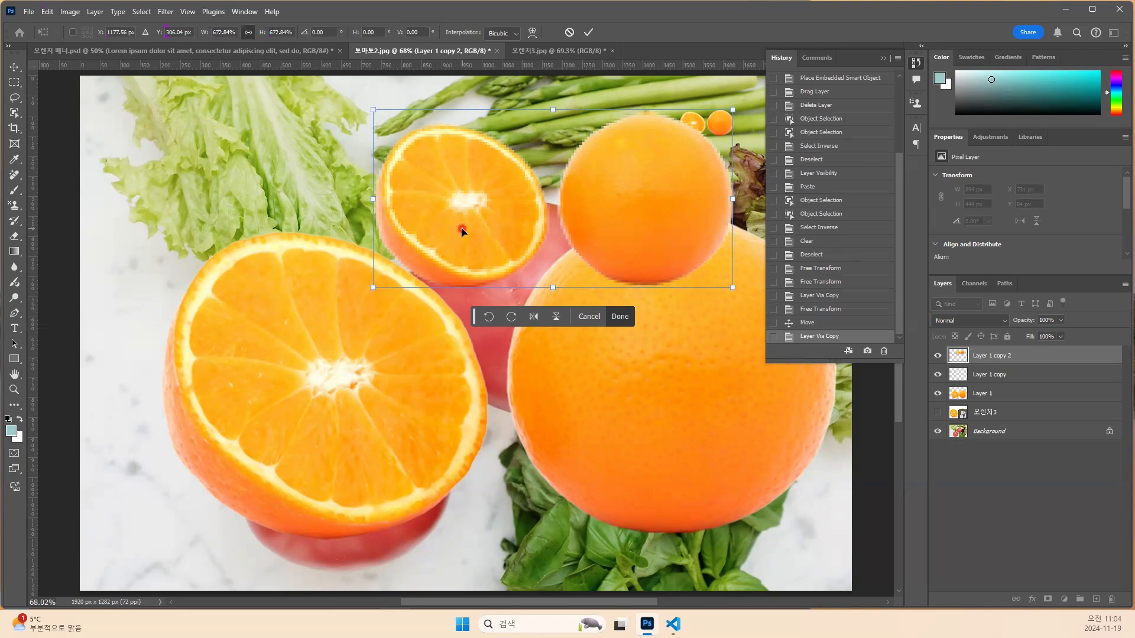
pyautogui.press('Return')
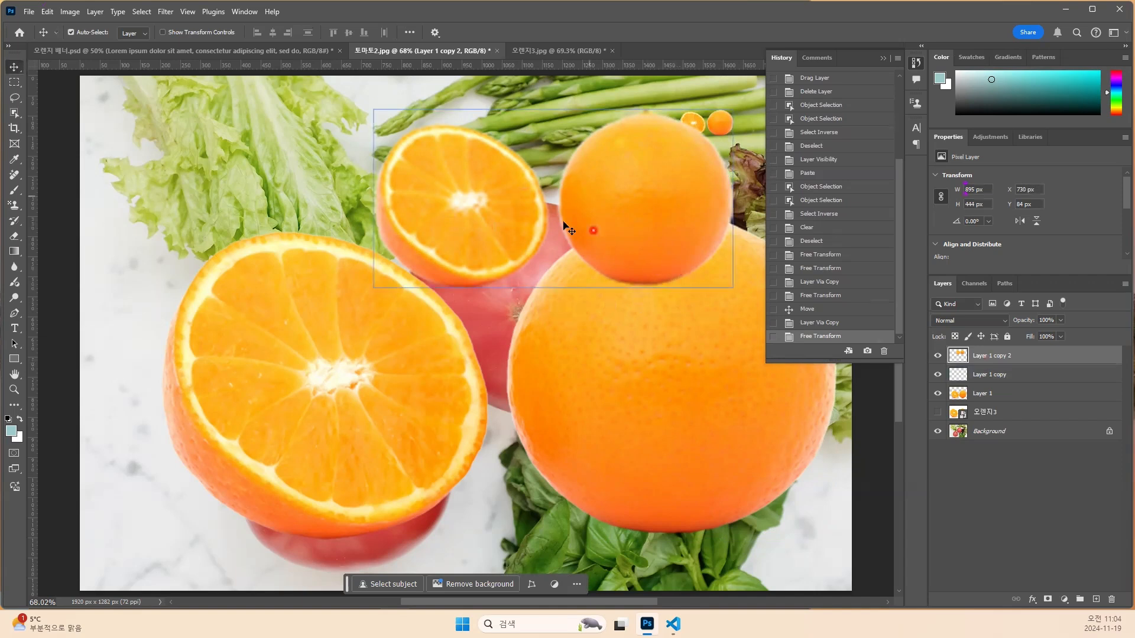
# Hide Layer 1 copy 2, Layer 1 copy and Layer 1, and show the selected 오렌지3 smart object.
pyautogui.click(937, 356)
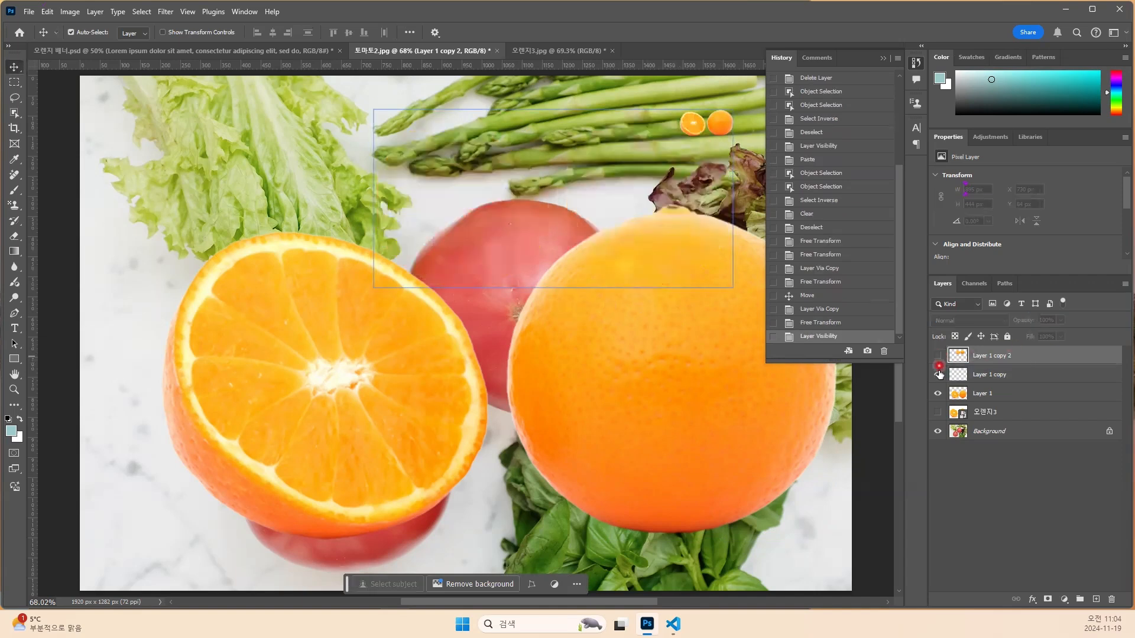
pyautogui.click(938, 375)
pyautogui.click(938, 394)
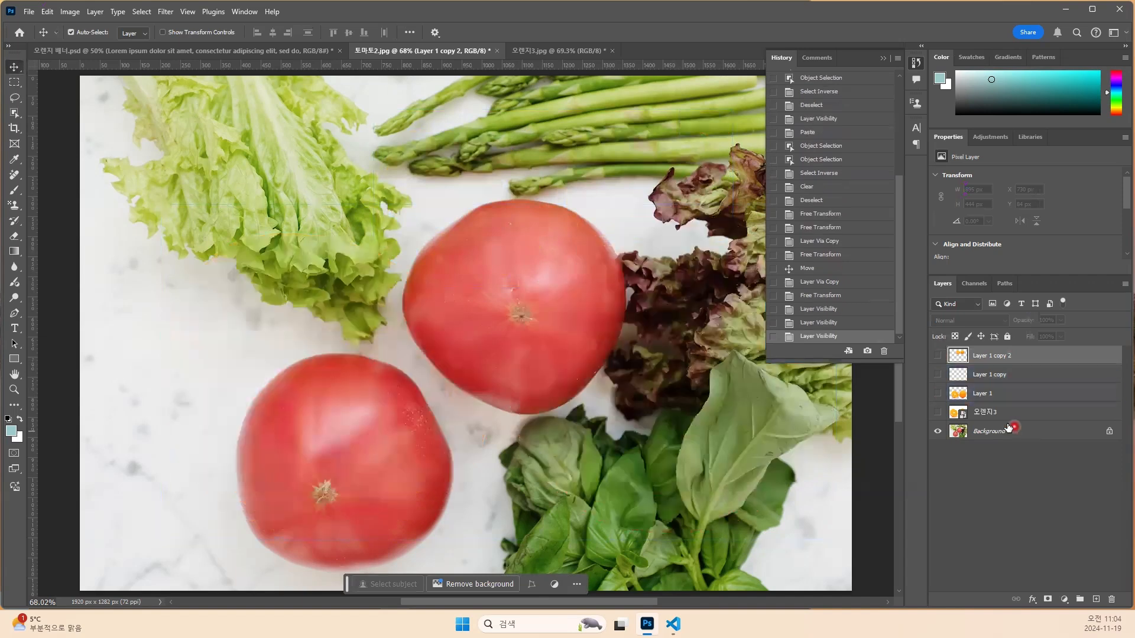
pyautogui.click(991, 417)
pyautogui.click(938, 412)
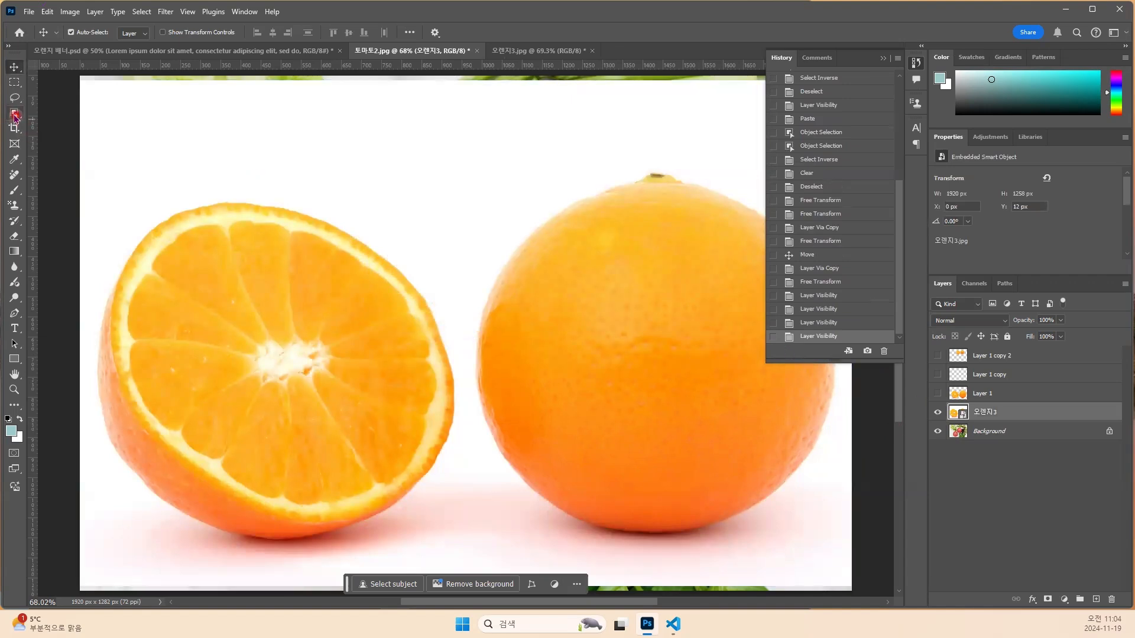
# Select both the halved and the whole orange on 오렌지3 with the Object Selection tool.
pyautogui.click(14, 113)
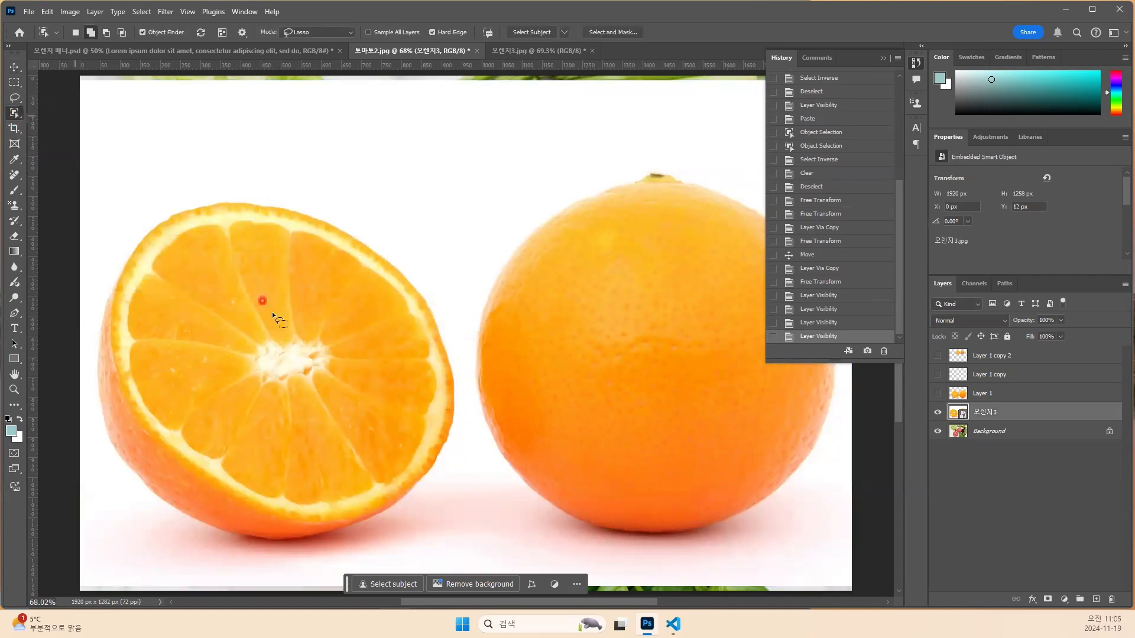
pyautogui.click(272, 311)
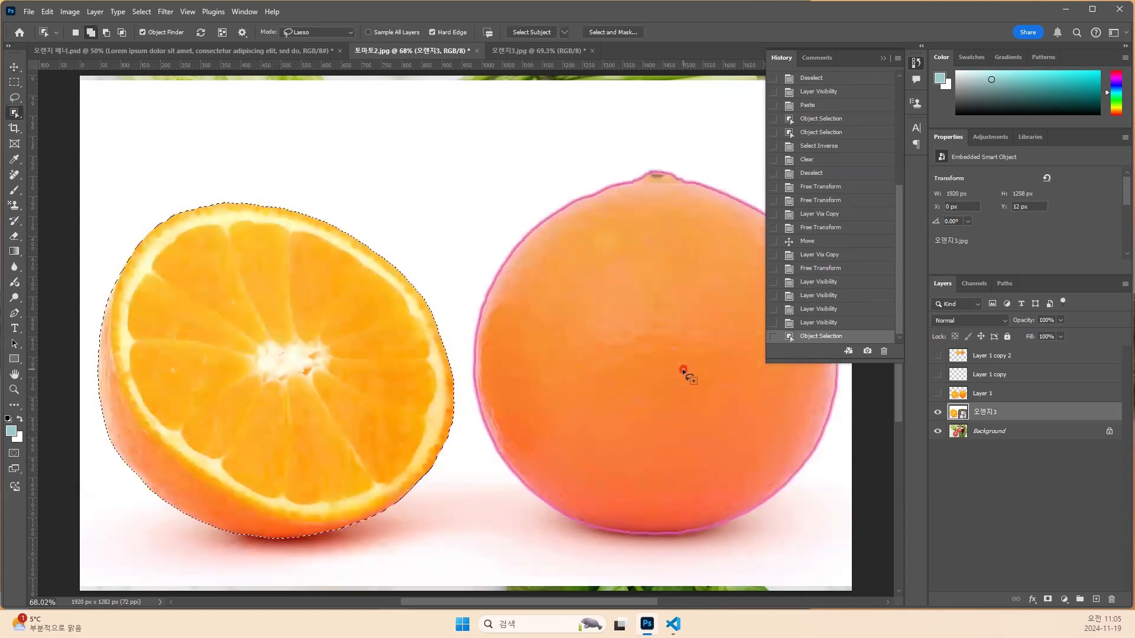
pyautogui.click(734, 374)
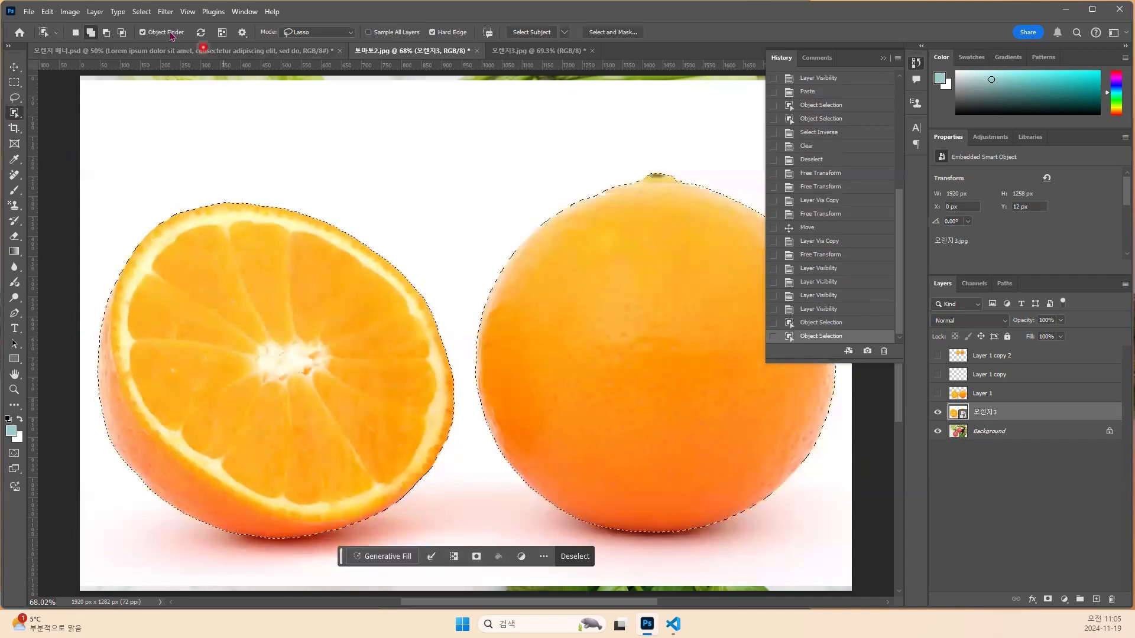
# Invert the selection and try to delete the background directly from the 오렌지3 smart object.
pyautogui.click(144, 13)
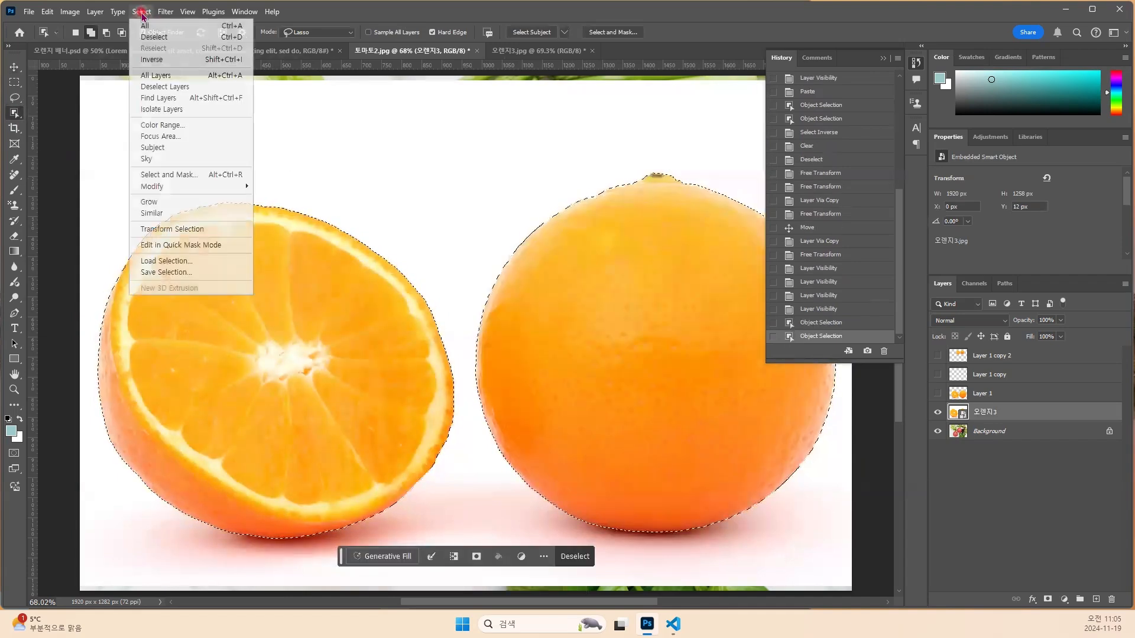
pyautogui.click(159, 61)
pyautogui.press('Delete')
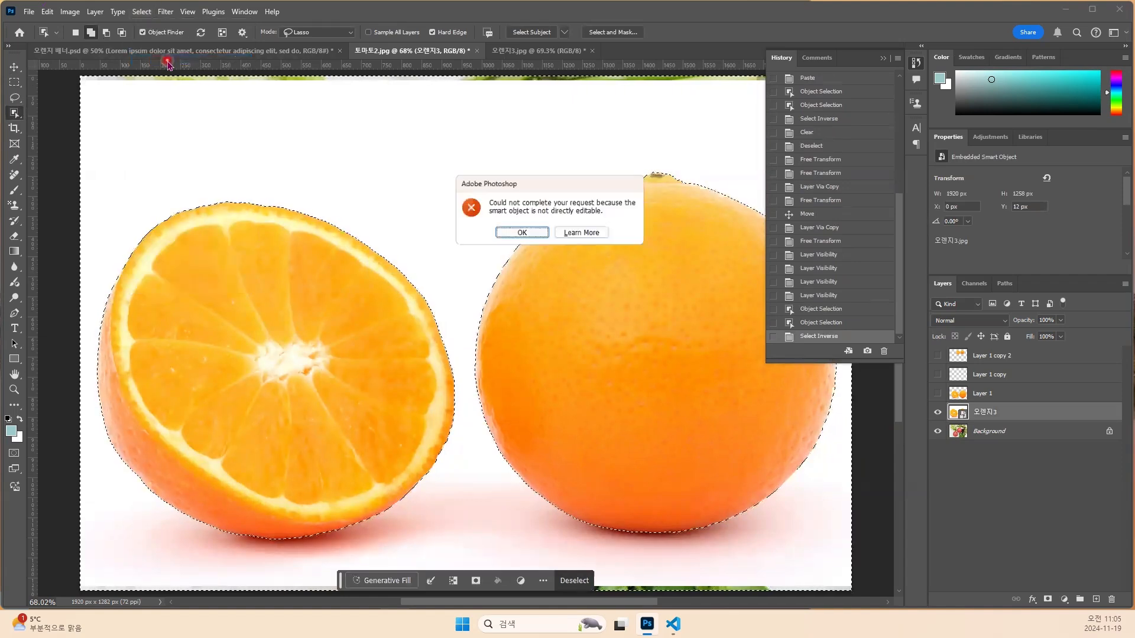
pyautogui.click(520, 232)
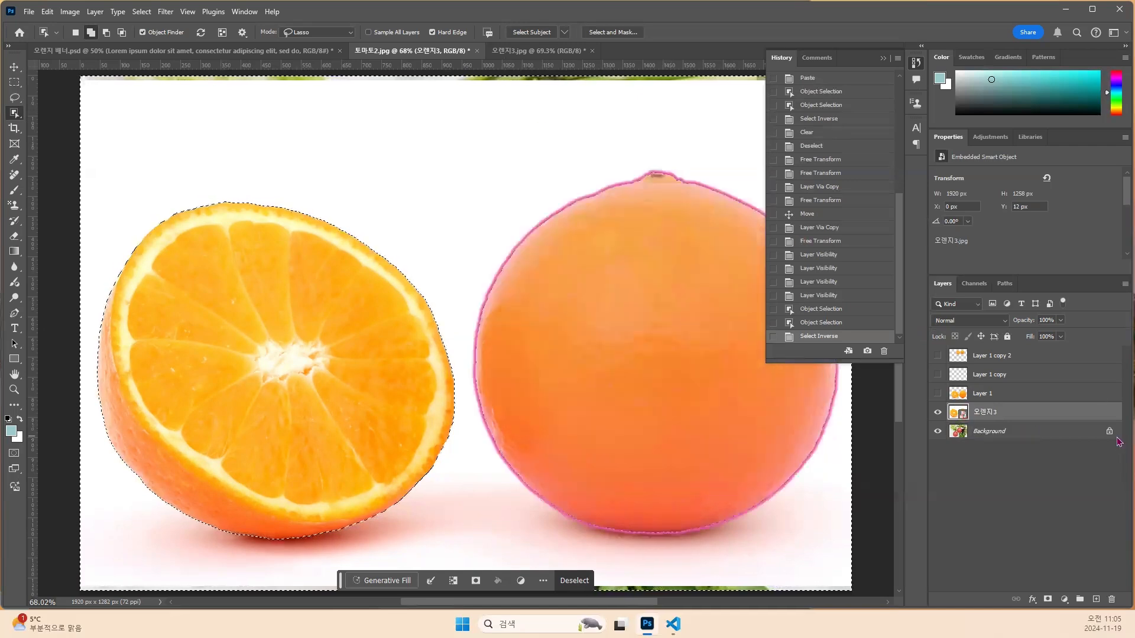
# Invert the selection back to the two oranges and use it as a layer mask on 오렌지3.
pyautogui.hotkey('ctrl', 'shift', 'i')
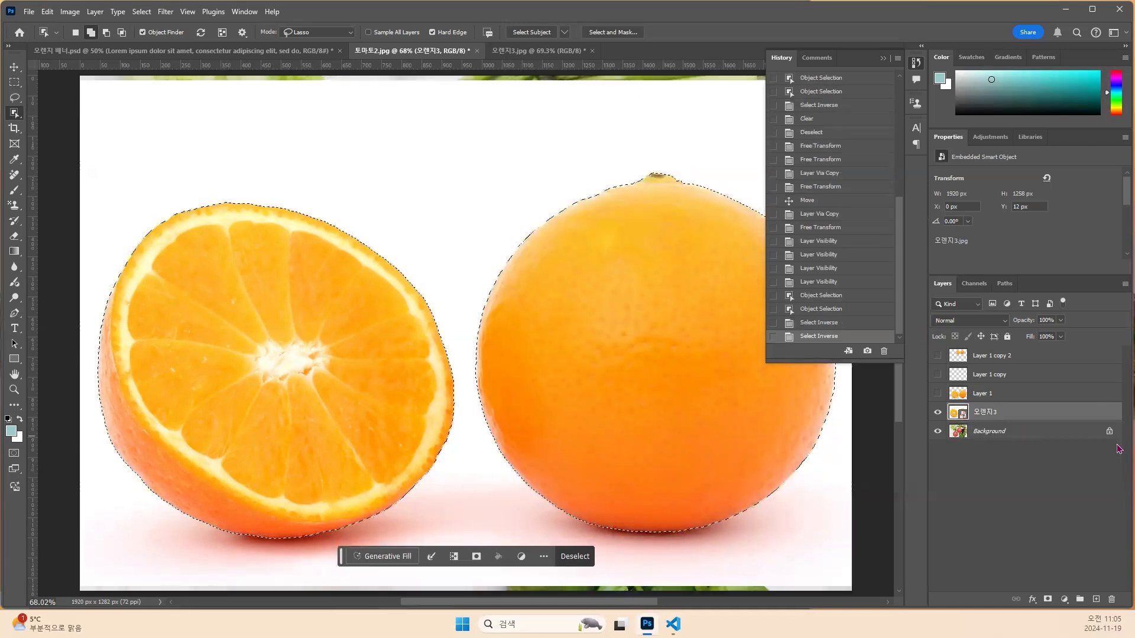
pyautogui.click(1051, 597)
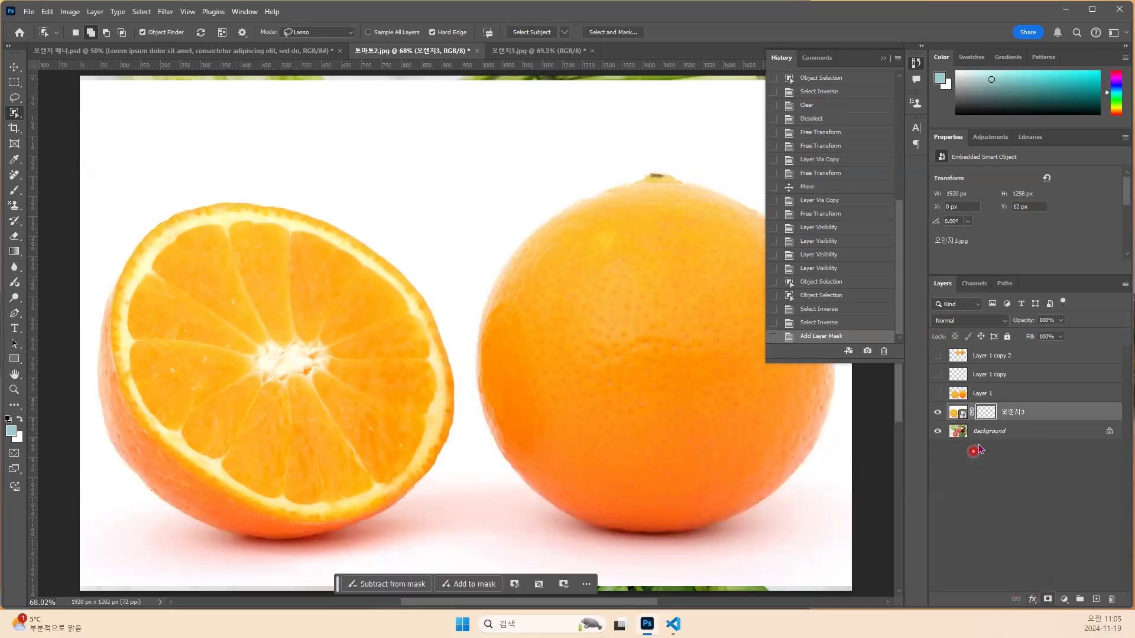
pyautogui.click(991, 418)
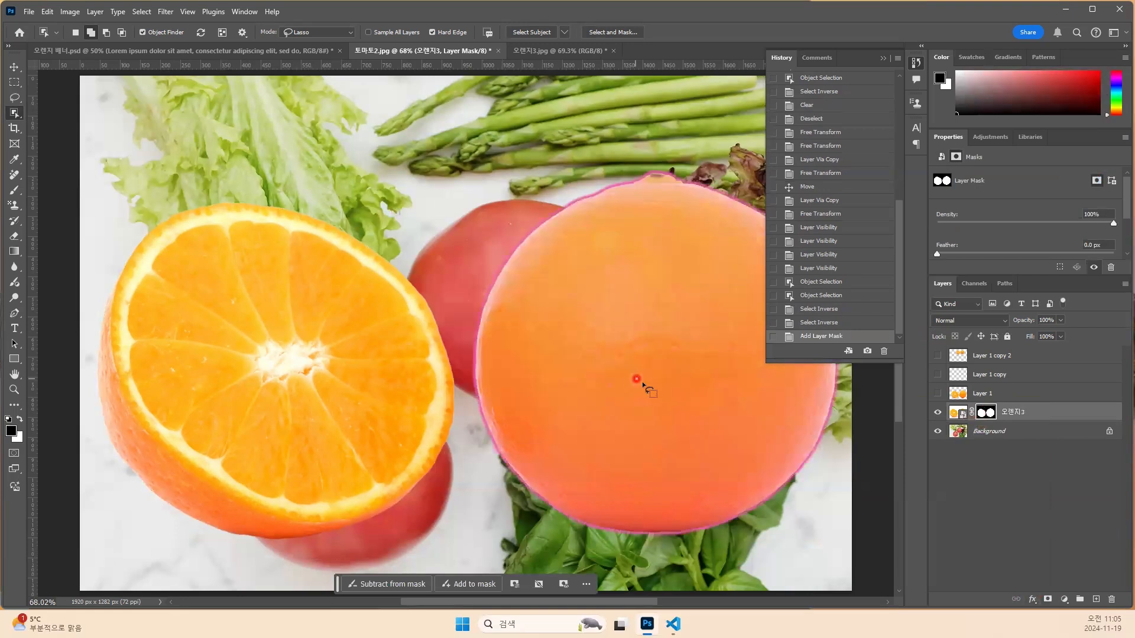
# Shrink the masked 오렌지3 smart object into the image's lower-right corner with Free Transform.
pyautogui.hotkey('ctrl', 't')
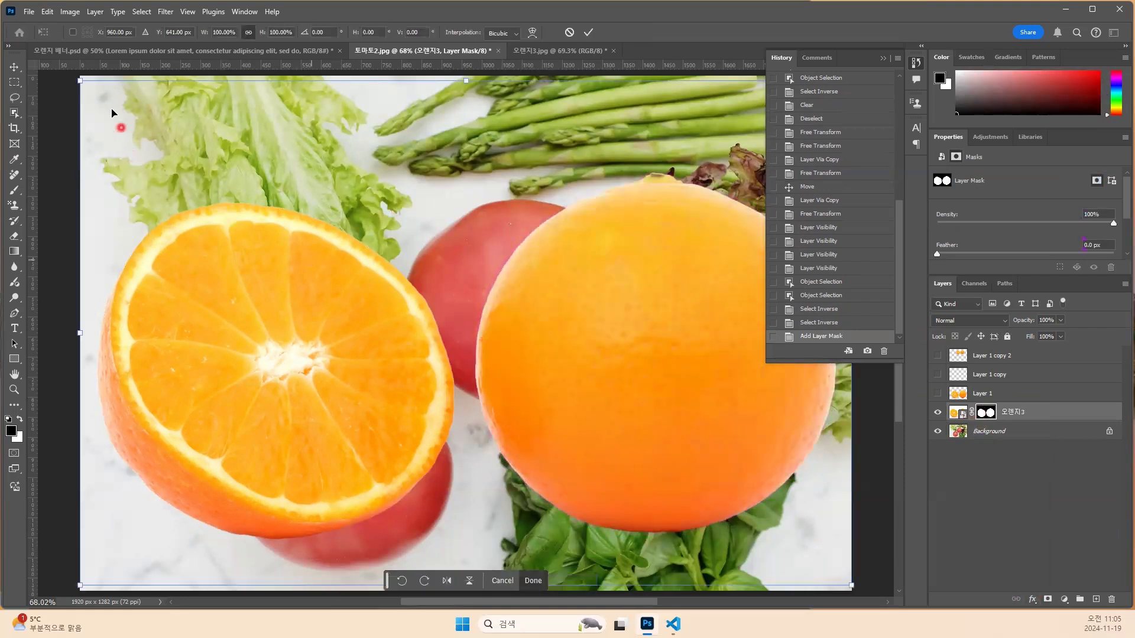
pyautogui.moveTo(100, 116); pyautogui.dragTo(688, 466)
pyautogui.press('Return')
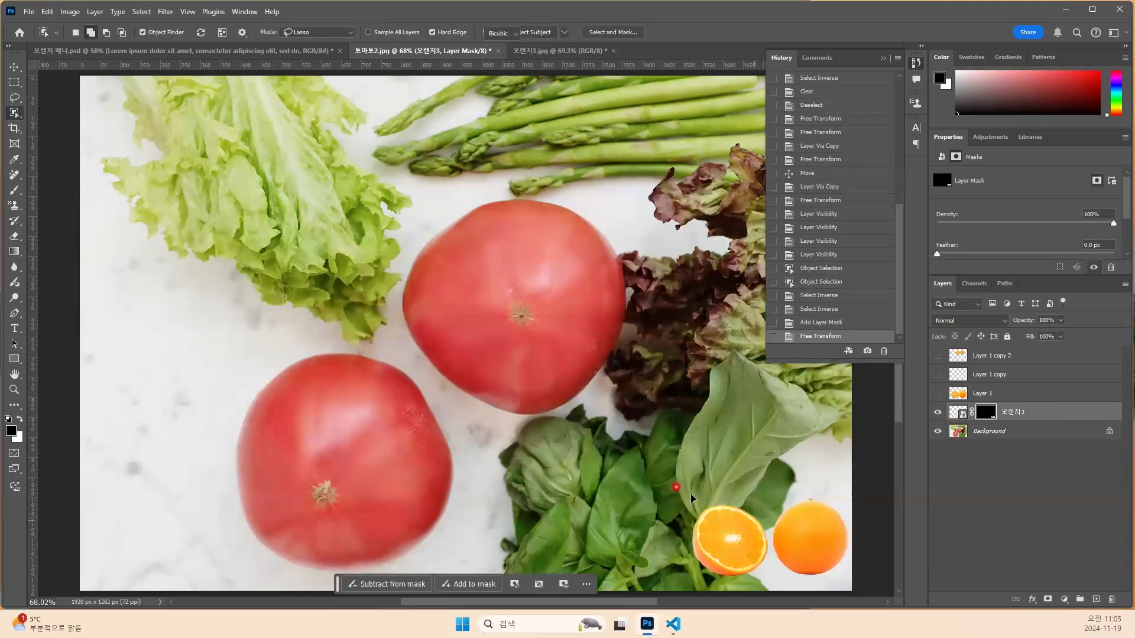
# Enlarge the shrunken 오렌지3 smart object back up to about 1707 × 1119 px.
pyautogui.hotkey('ctrl', 't')
pyautogui.moveTo(688, 479); pyautogui.dragTo(110, 218)
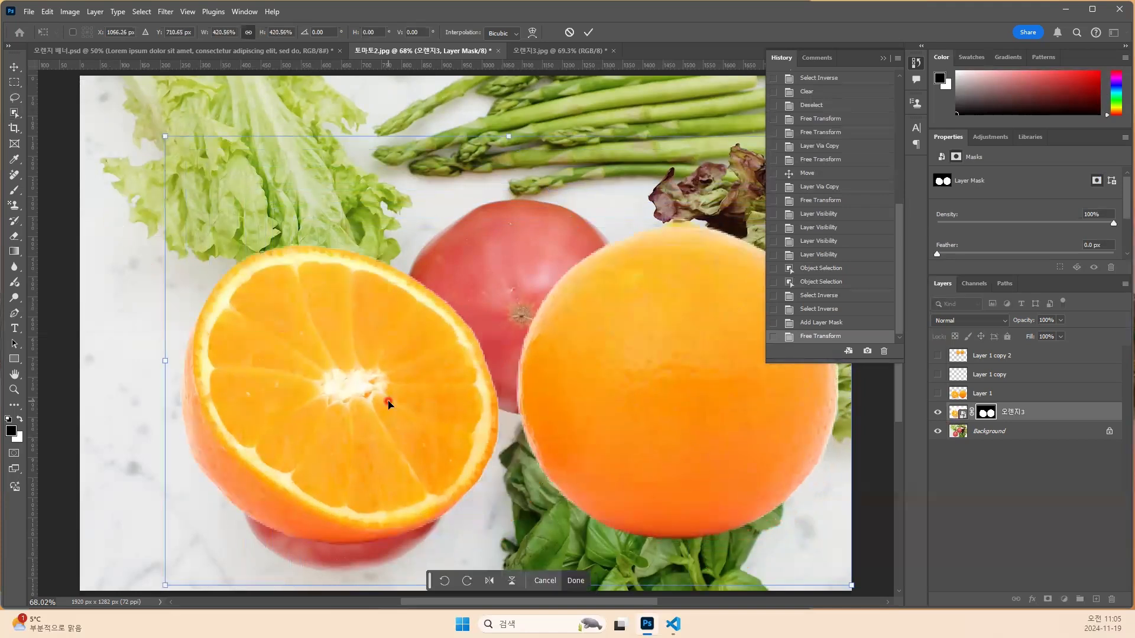
pyautogui.press('Return')
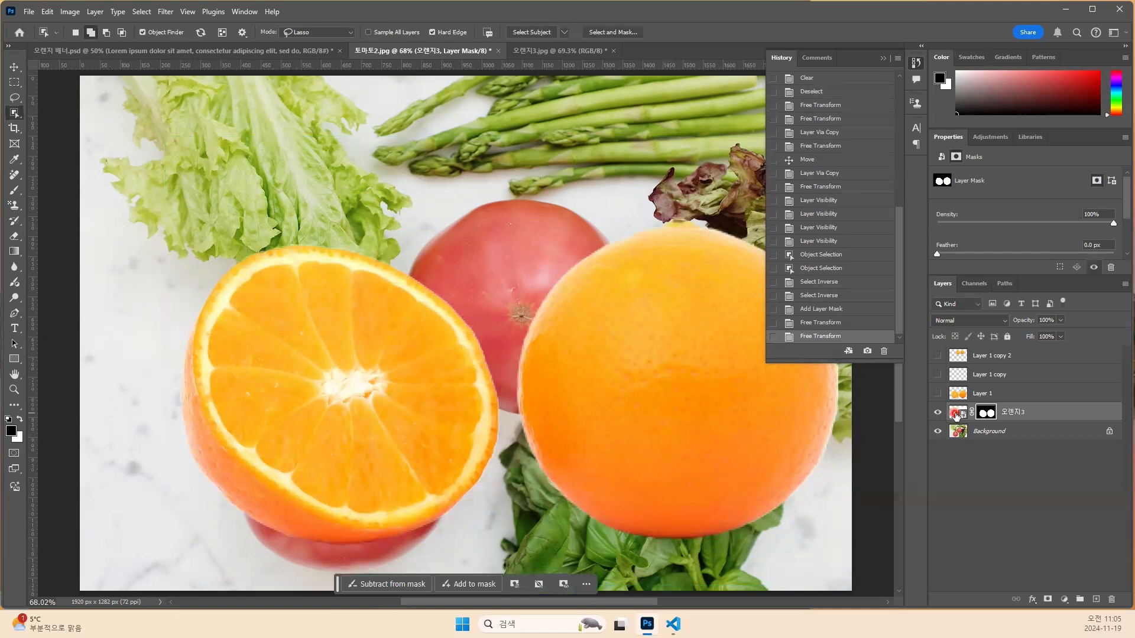
# Duplicate 오렌지3, scale the copy down to about 134 × 88 px and place it on the asparagus above the whole orange.
pyautogui.click(956, 415)
pyautogui.hotkey('ctrl', 'j')
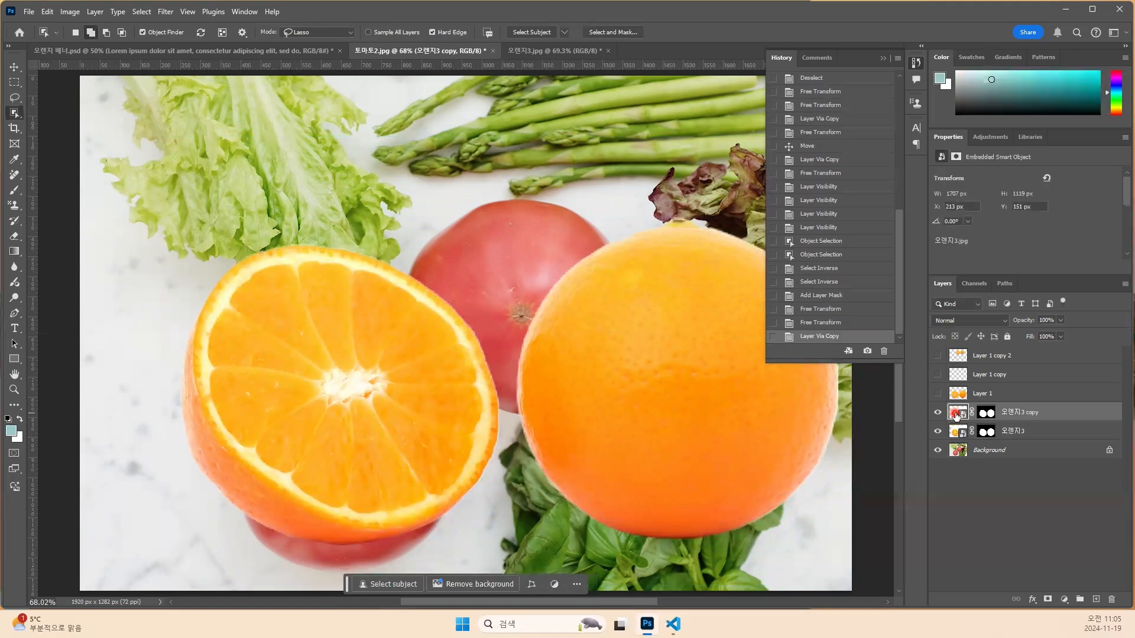
pyautogui.hotkey('ctrl', 't')
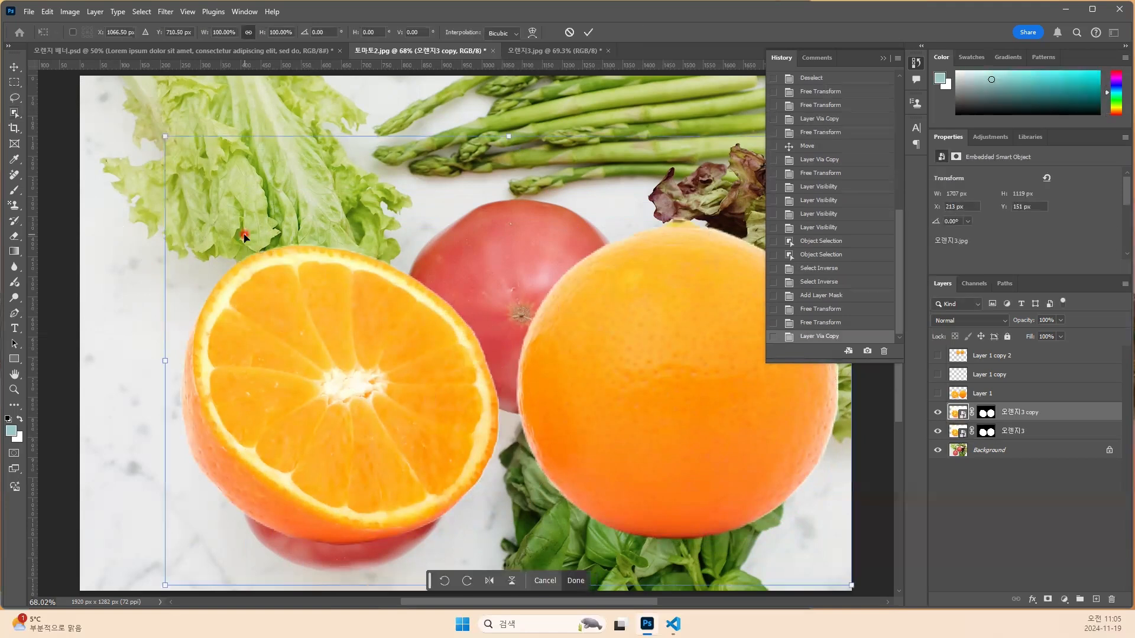
pyautogui.moveTo(165, 136); pyautogui.dragTo(824, 515)
pyautogui.moveTo(825, 568); pyautogui.dragTo(754, 126)
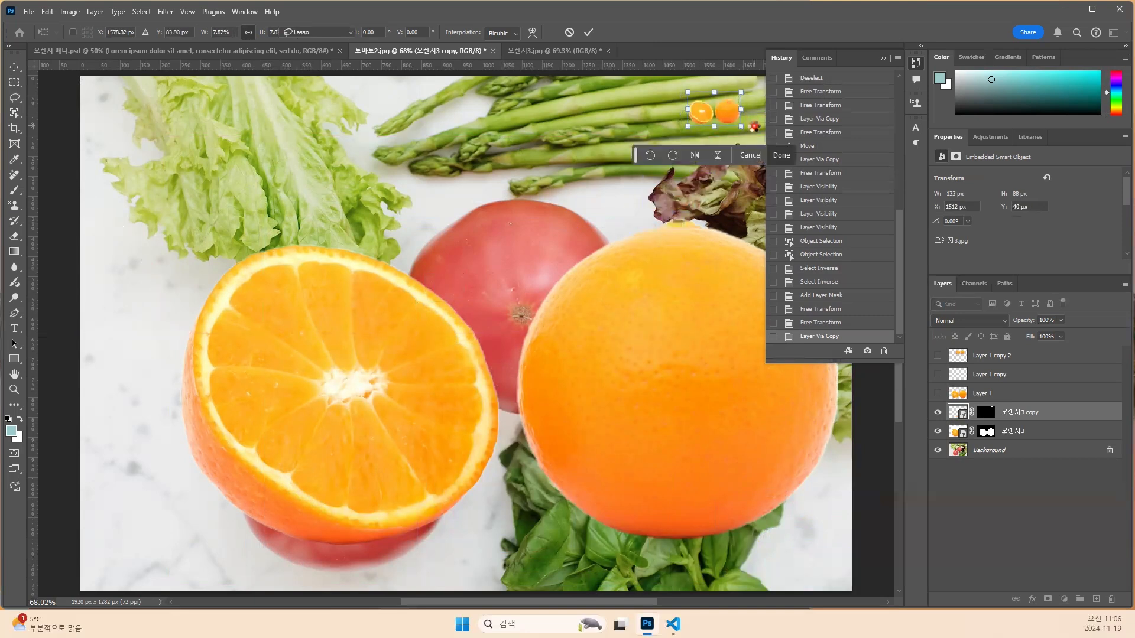
pyautogui.press('Return')
# Duplicate the small 오렌지3 copy and move the duplicate away from the asparagus with the Move tool.
pyautogui.press('w')
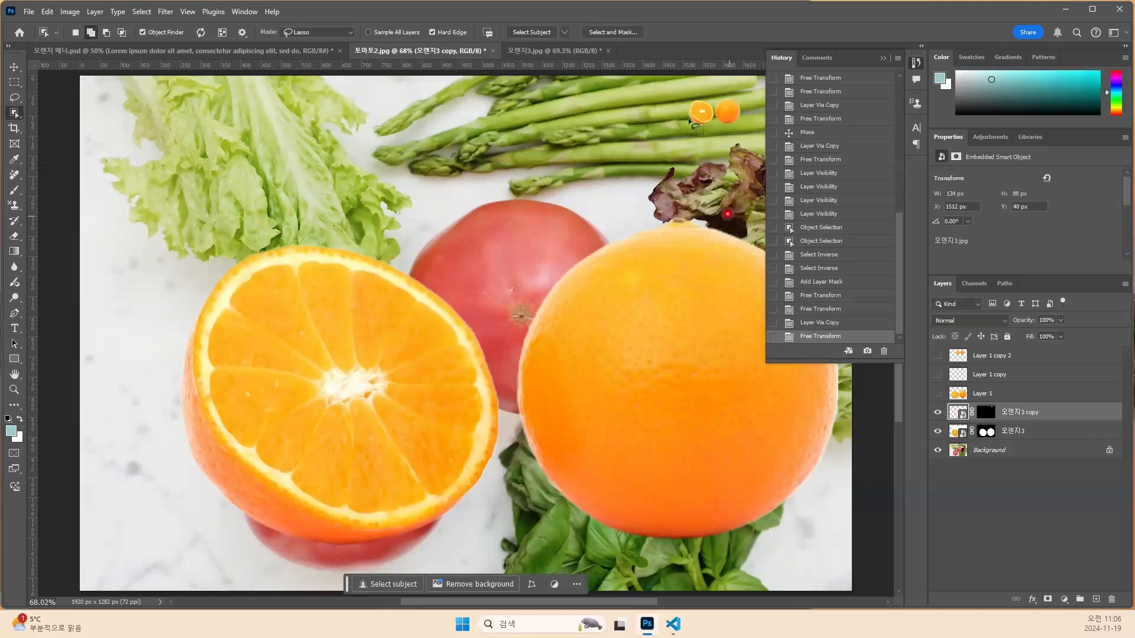
pyautogui.hotkey('ctrl', 'j')
pyautogui.click(763, 225)
pyautogui.click(15, 70)
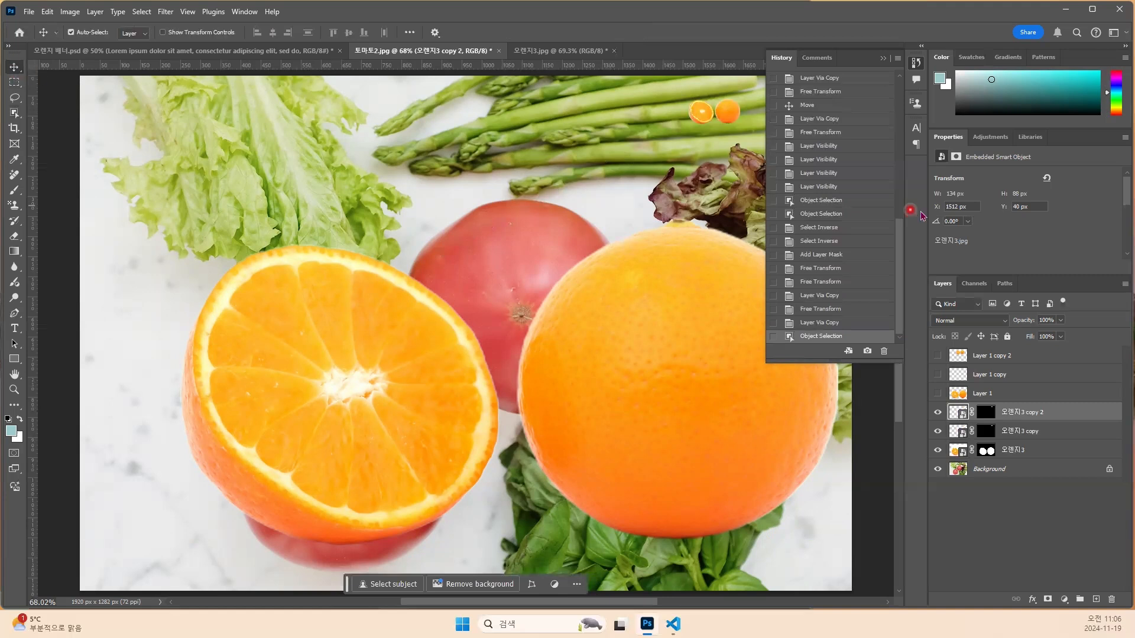
pyautogui.moveTo(703, 118); pyautogui.dragTo(514, 175)
# Enlarge 오렌지3 copy 2 to about 998 × 656 px over the large halved orange with Free Transform.
pyautogui.hotkey('ctrl', 't')
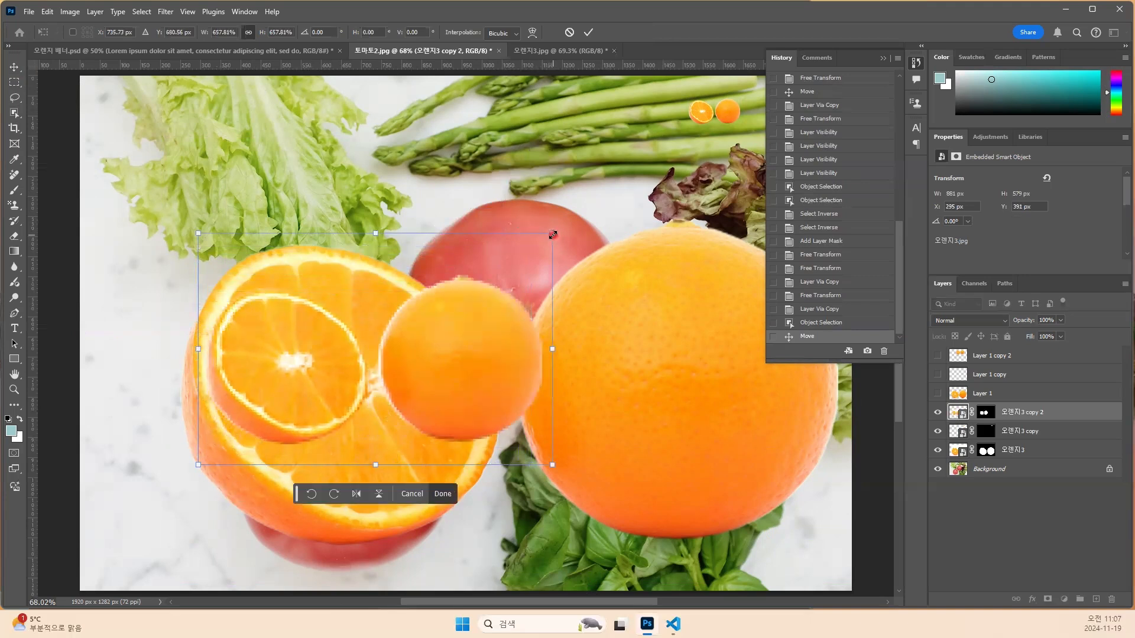
pyautogui.moveTo(553, 235); pyautogui.dragTo(598, 202)
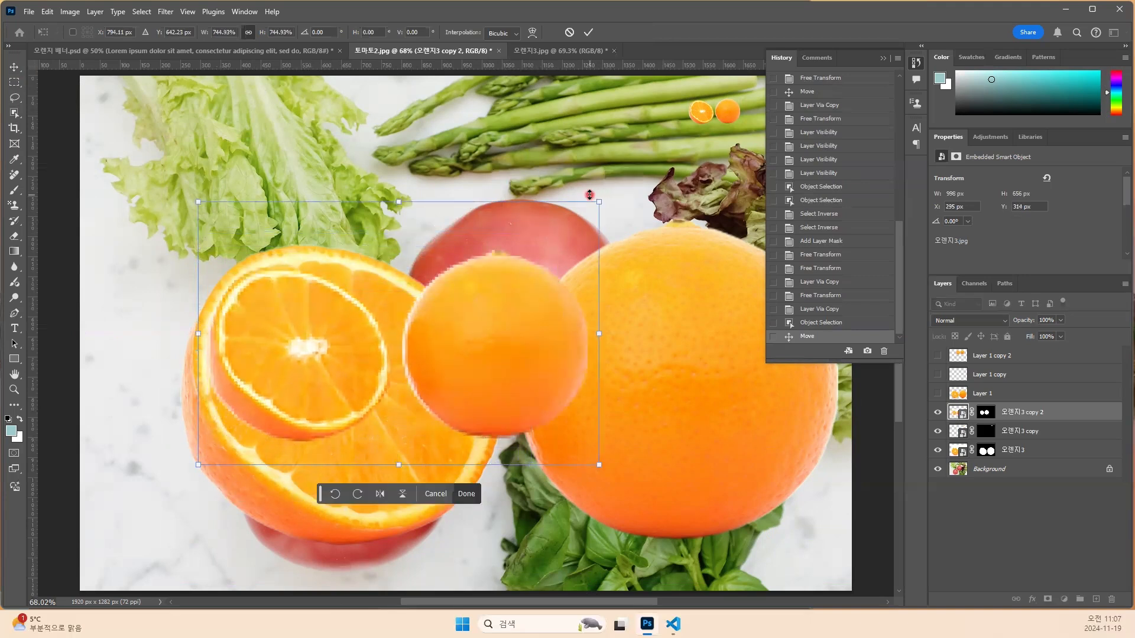
pyautogui.press('Return')
pyautogui.click(302, 367)
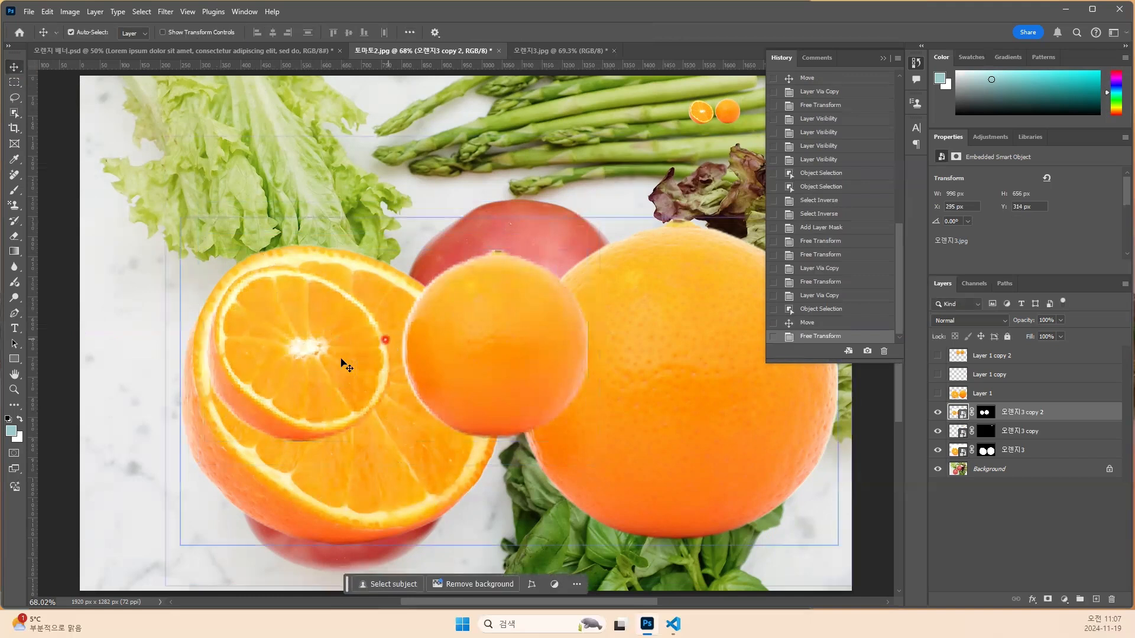
pyautogui.click(304, 297)
pyautogui.click(299, 319)
pyautogui.click(405, 332)
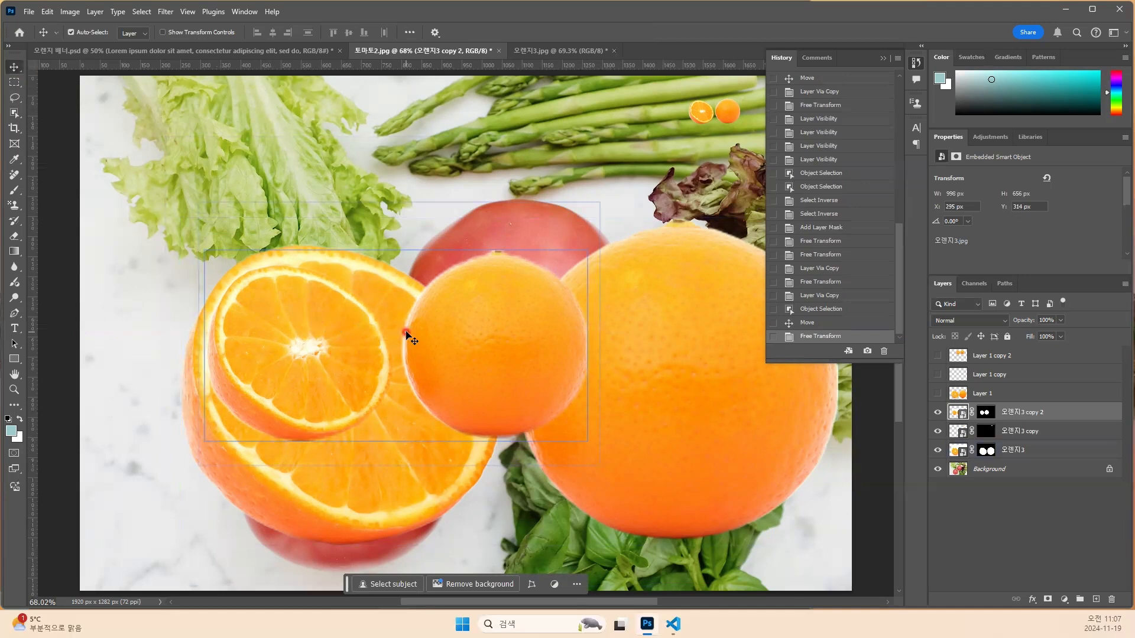
pyautogui.click(391, 272)
# Show Layer 1 copy 2 to compare the enlarged pixel oranges with the enlarged smart object.
pyautogui.click(942, 356)
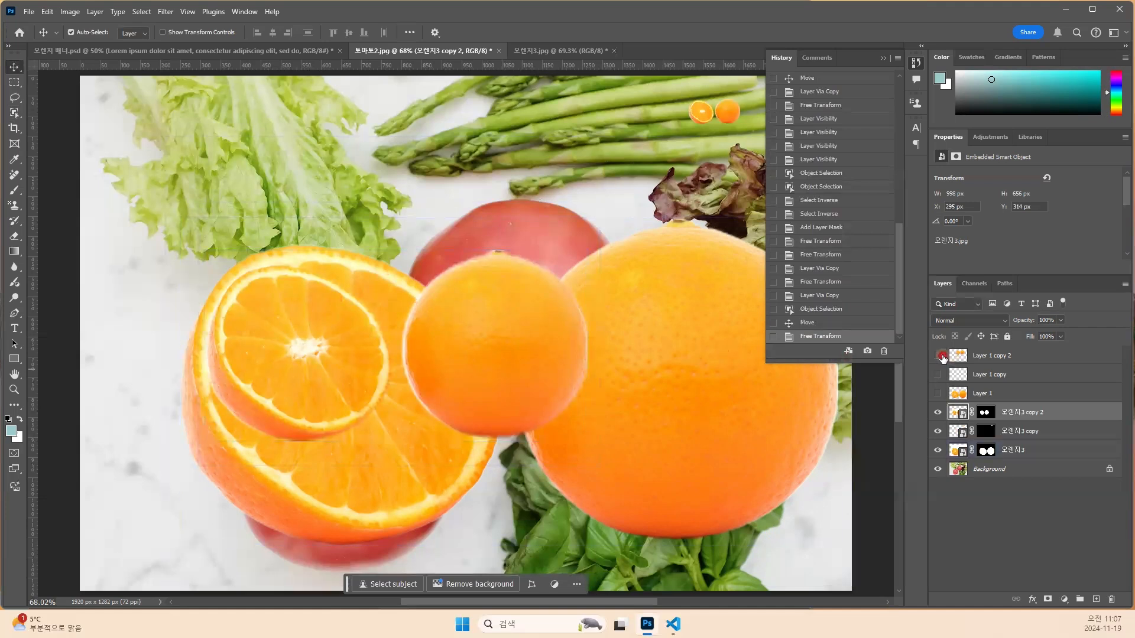
pyautogui.click(603, 249)
pyautogui.click(514, 222)
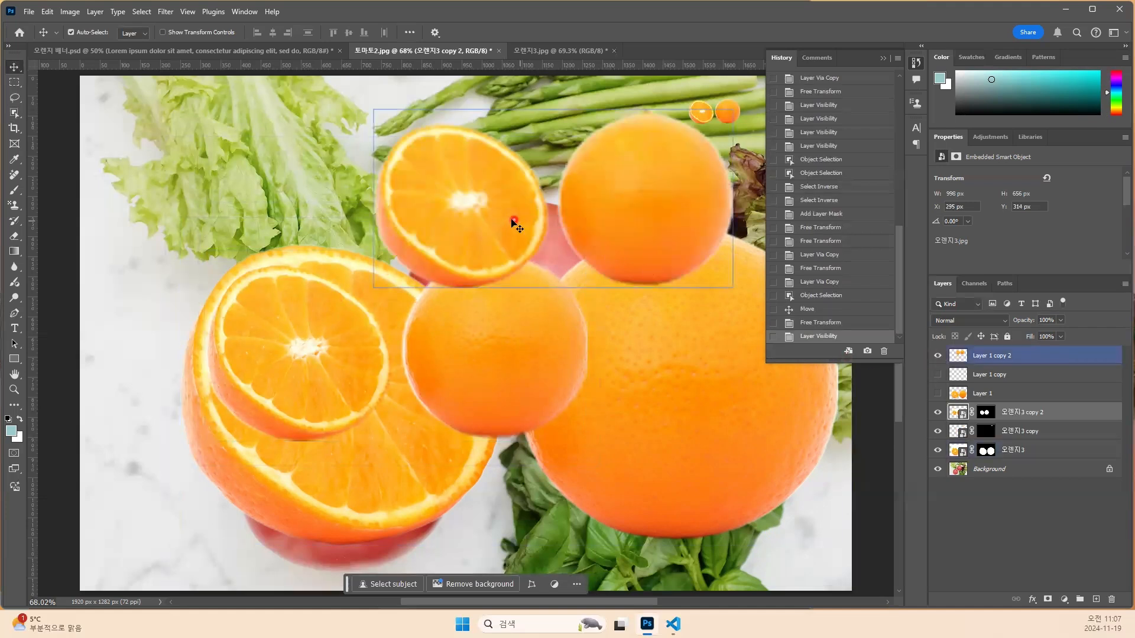
pyautogui.click(460, 225)
pyautogui.click(451, 219)
pyautogui.click(473, 243)
# Select Layer 1 copy 2 and paint a light blue brush stroke on its halved orange.
pyautogui.click(960, 354)
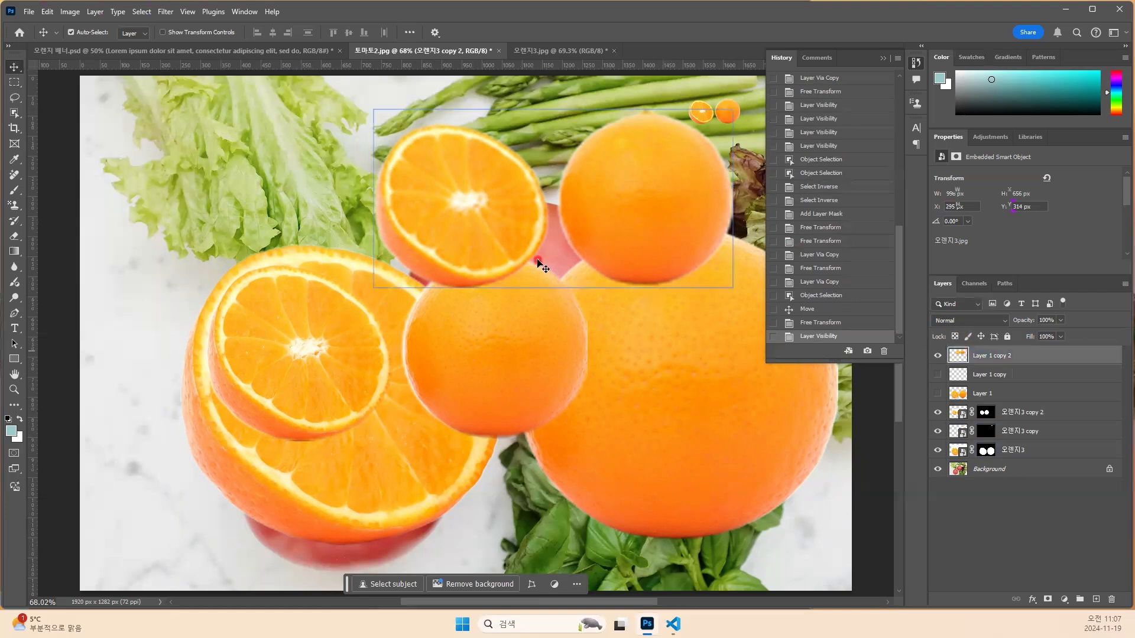
pyautogui.click(22, 192)
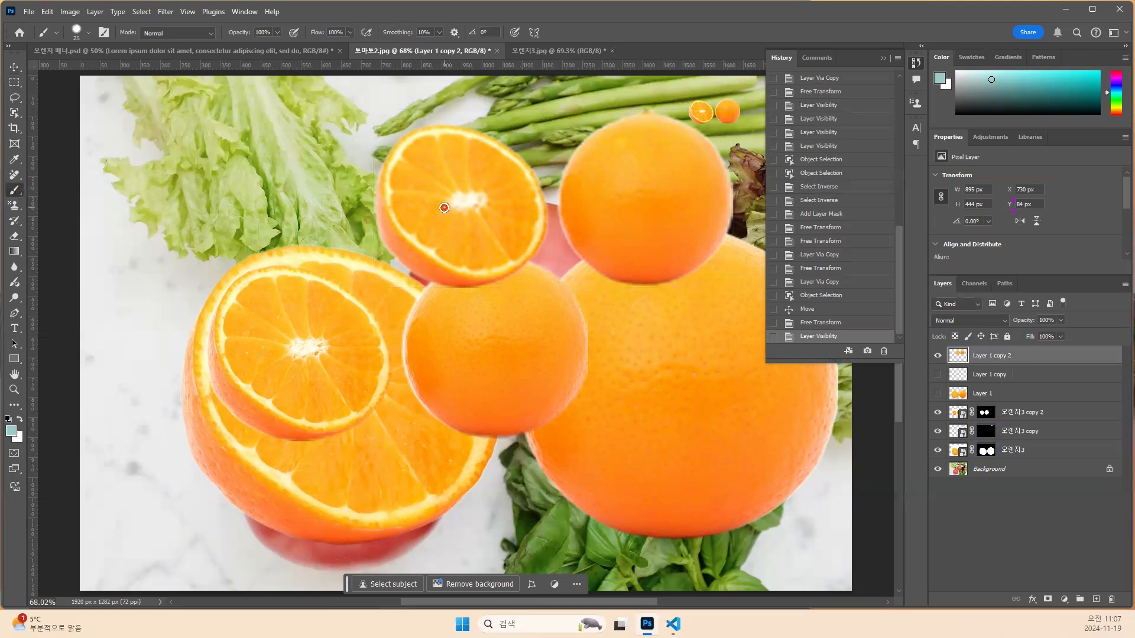
pyautogui.moveTo(454, 190)
pyautogui.mouseDown()
pyautogui.moveTo(450, 177)
pyautogui.moveTo(473, 224)
pyautogui.moveTo(460, 195)
pyautogui.mouseUp()
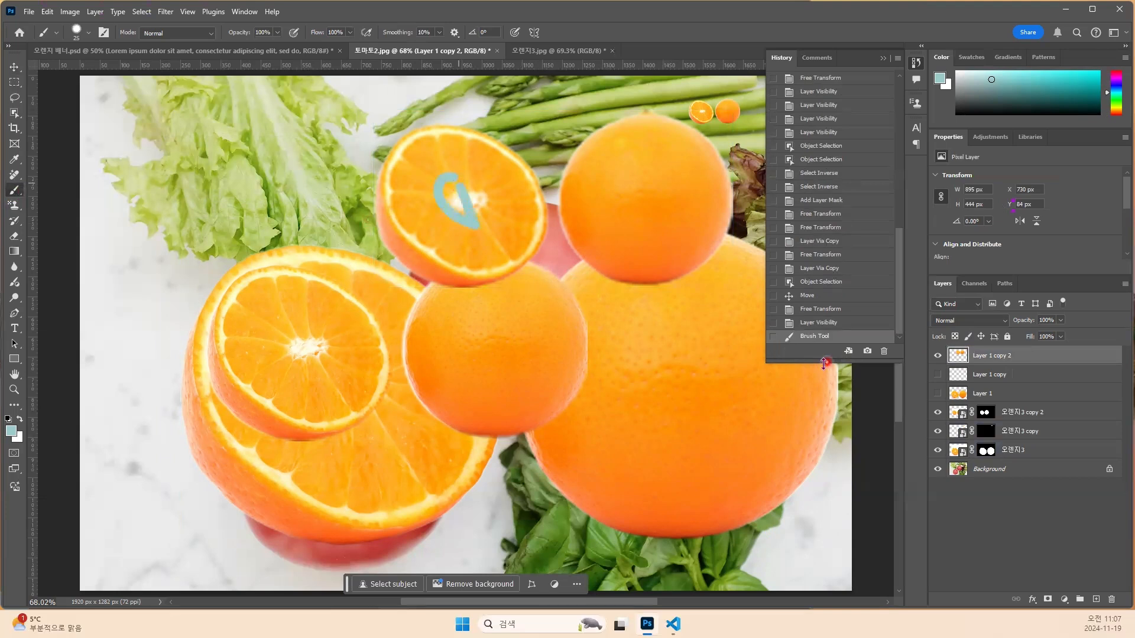
# Select 오렌지3 copy 2, identify its content by hiding and showing it, and reselect Layer 1 copy 2.
pyautogui.click(950, 417)
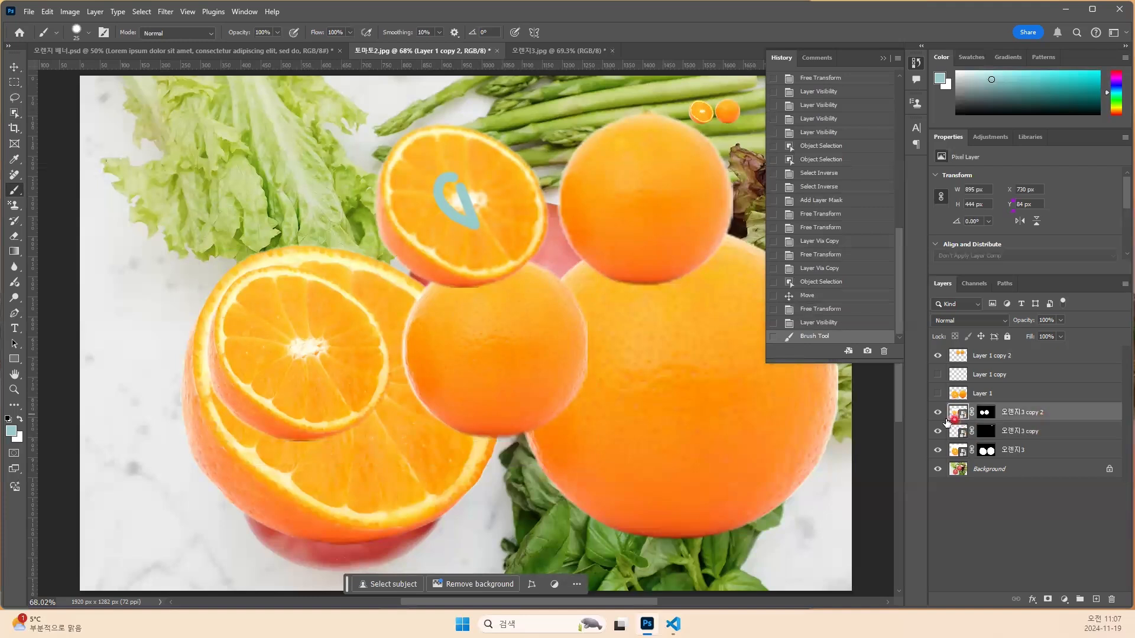
pyautogui.click(938, 413)
pyautogui.click(938, 412)
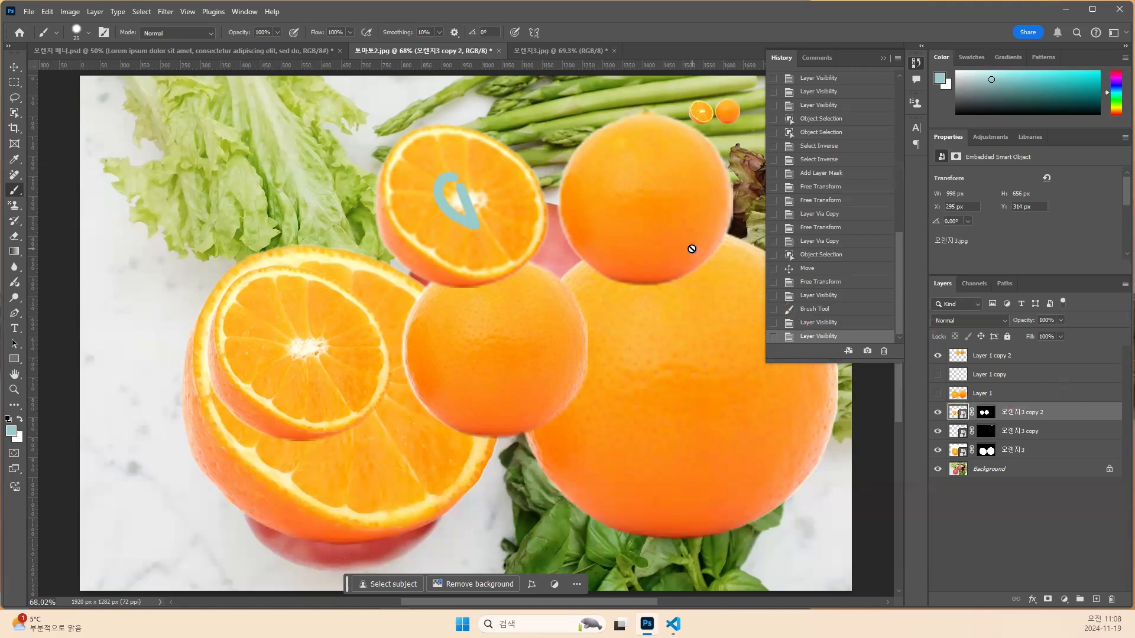
pyautogui.click(959, 357)
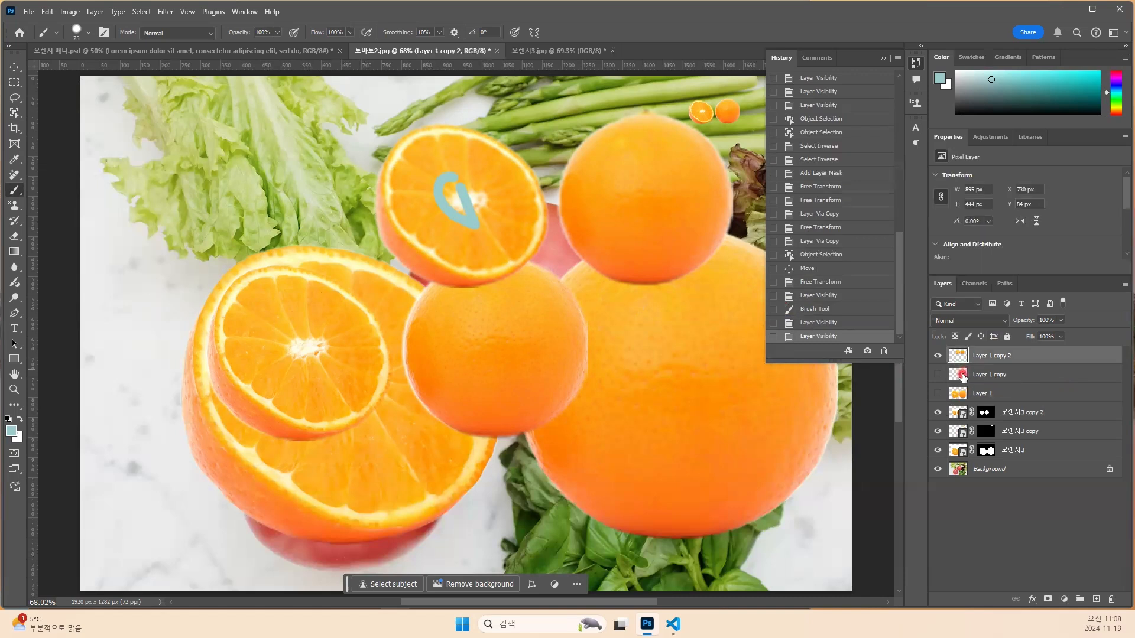
# Delete Layer 1 copy and Layer 1 copy 2, and identify the content of 오렌지3 copy 2 by hiding and showing it.
pyautogui.keyDown('shift'); pyautogui.click(972, 379); pyautogui.keyUp('shift')
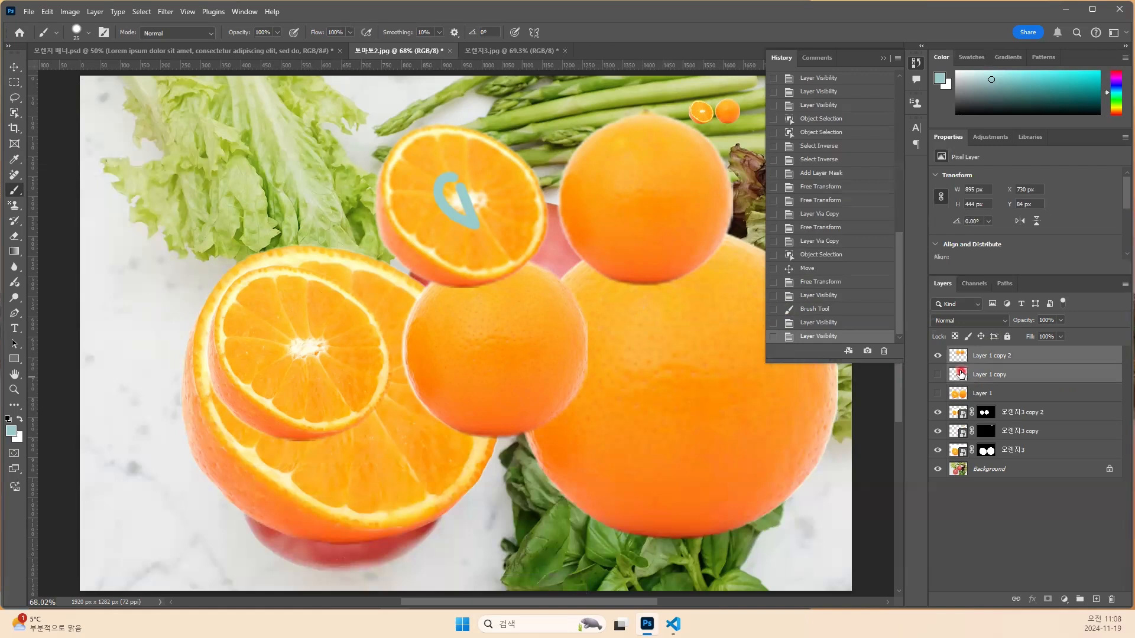
pyautogui.press('Delete')
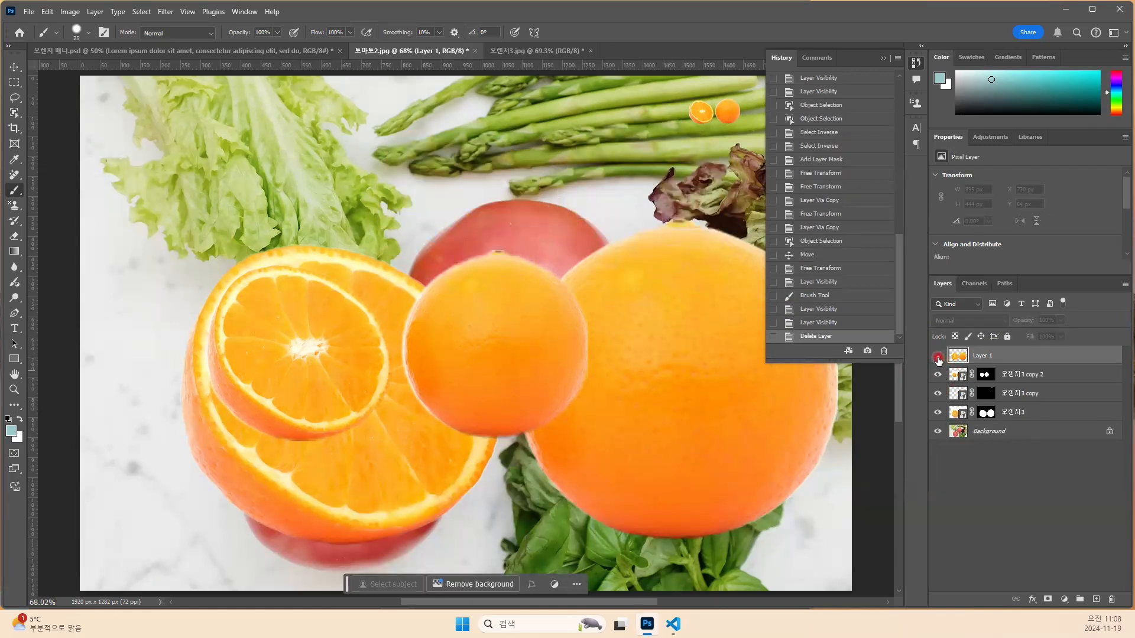
pyautogui.click(938, 374)
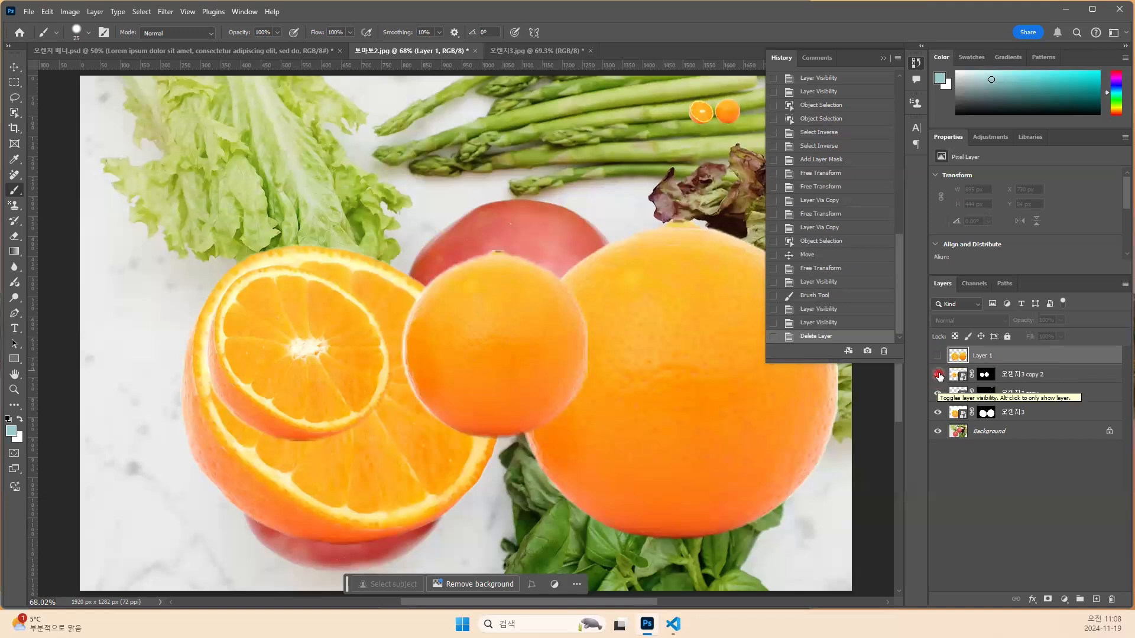
pyautogui.click(939, 375)
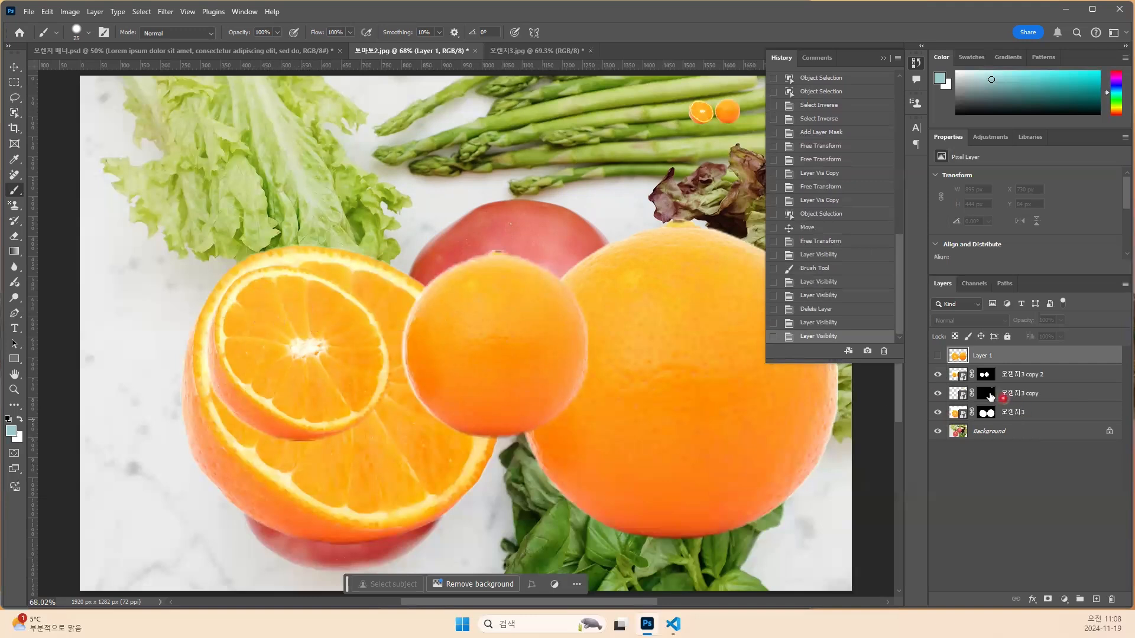
# Rasterize the smart object layer 오렌지3 copy 2 and paint a light blue "2" on its whole orange.
pyautogui.click(958, 377)
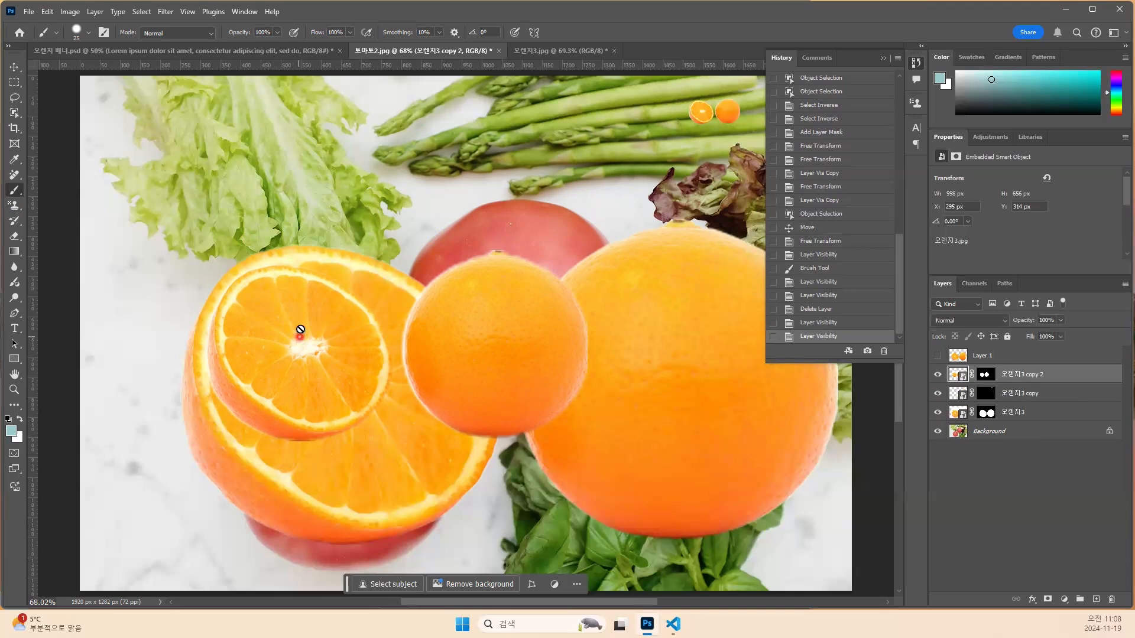
pyautogui.click(960, 373)
pyautogui.rightClick(1021, 376)
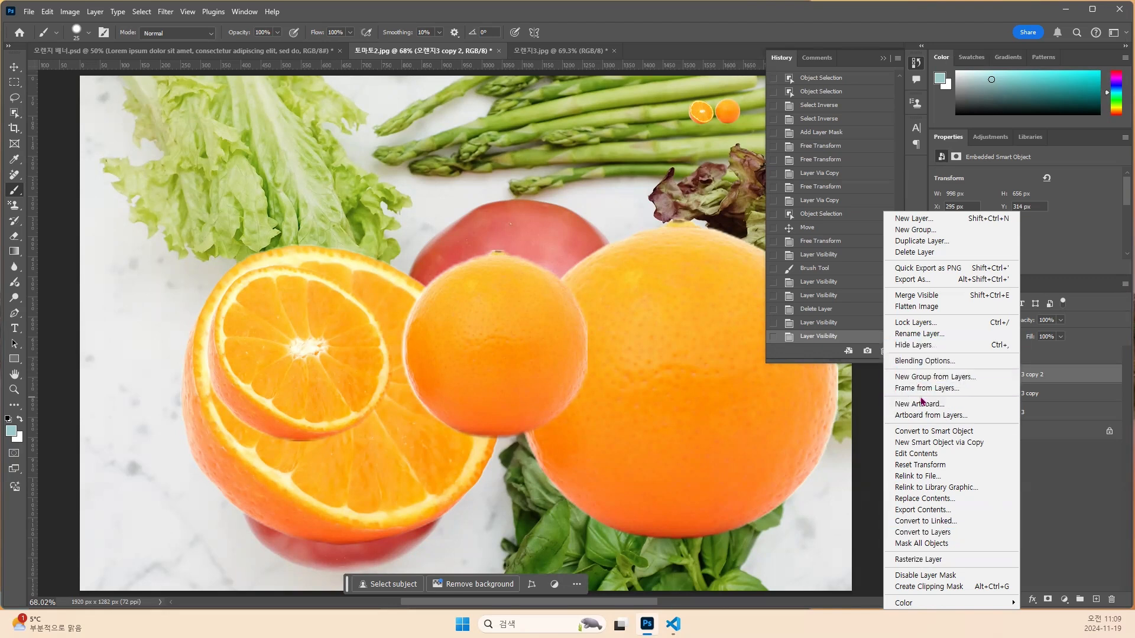
pyautogui.click(1044, 381)
pyautogui.rightClick(1019, 378)
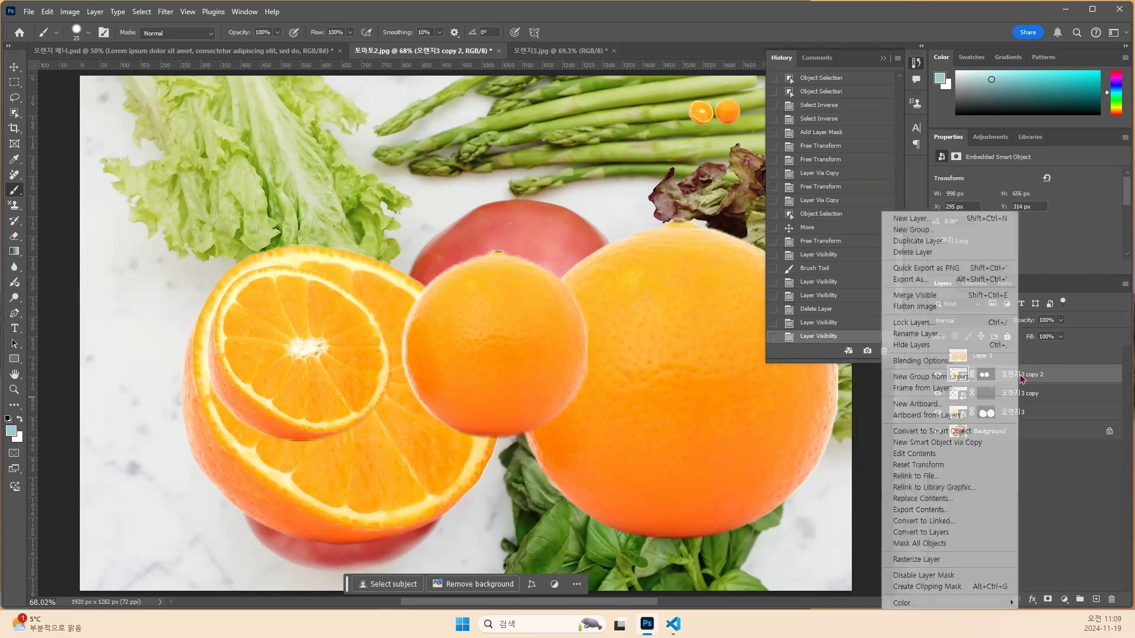
pyautogui.click(940, 559)
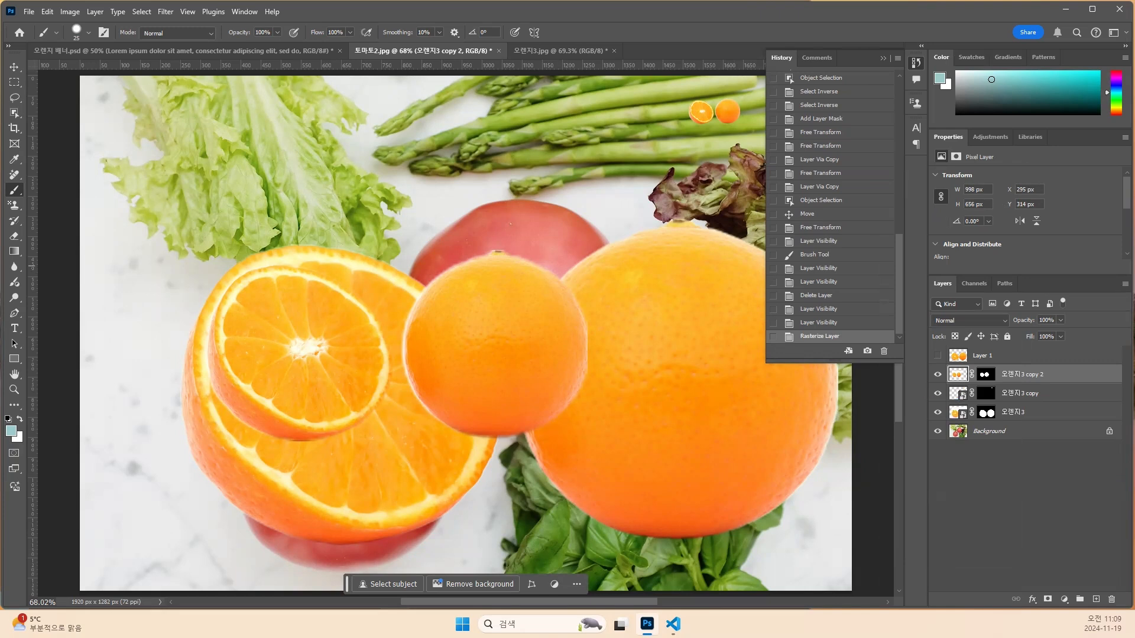
pyautogui.click(958, 378)
pyautogui.moveTo(454, 333)
pyautogui.mouseDown()
pyautogui.moveTo(461, 313)
pyautogui.moveTo(498, 324)
pyautogui.moveTo(467, 357)
pyautogui.moveTo(528, 362)
pyautogui.mouseUp()
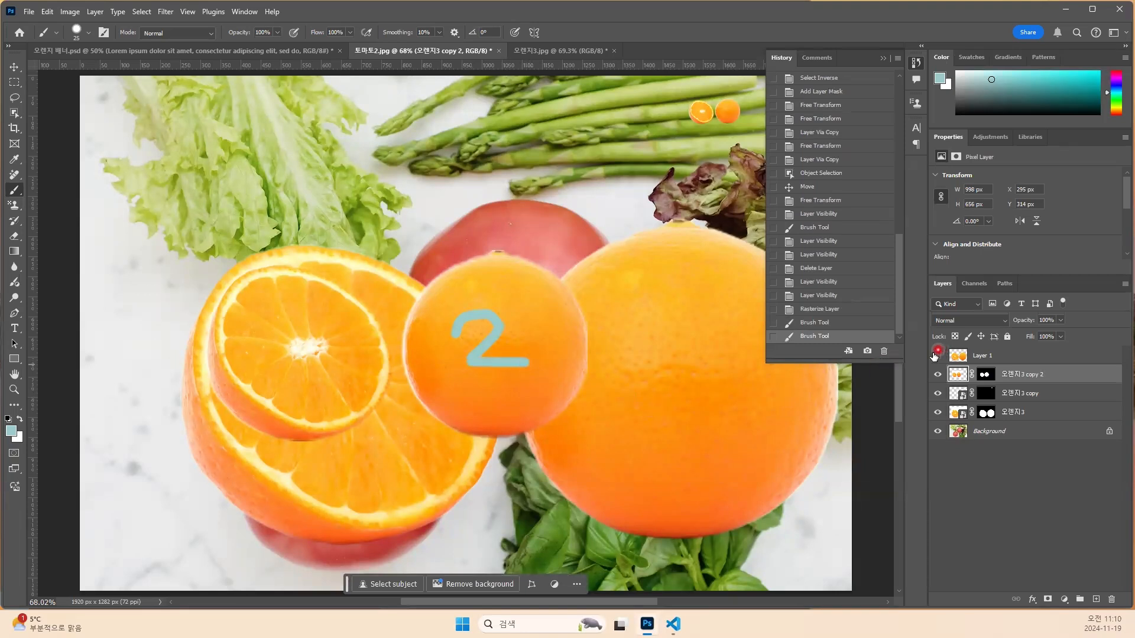
# Show Layer 1, hide the three 오렌지3 layers, and convert Layer 1 to a smart object.
pyautogui.click(938, 357)
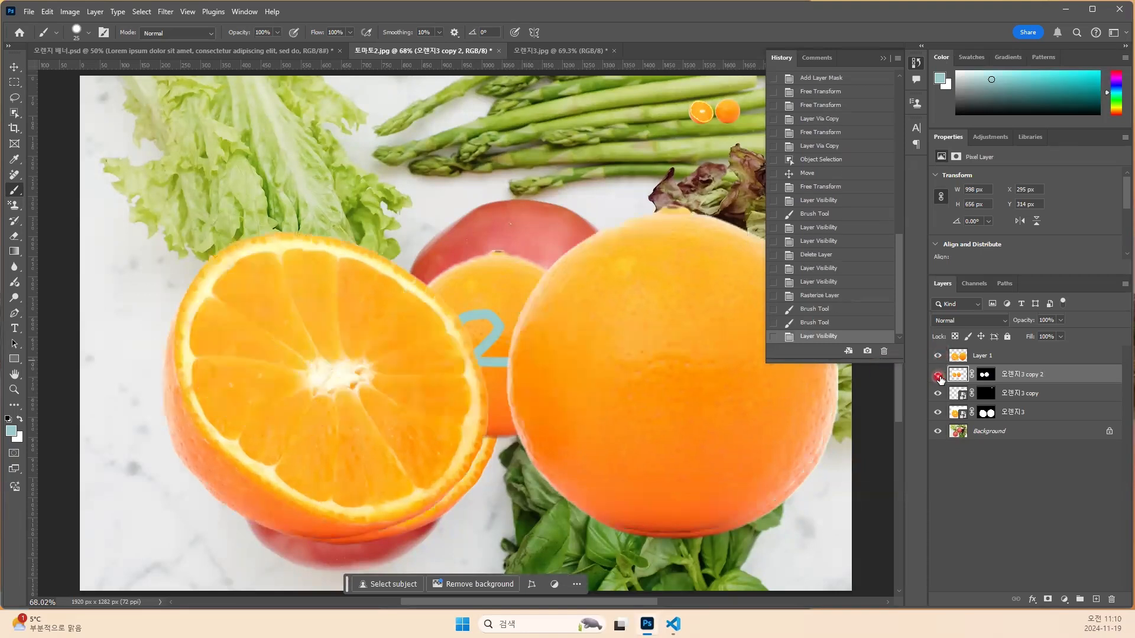
pyautogui.moveTo(943, 381); pyautogui.dragTo(938, 420)
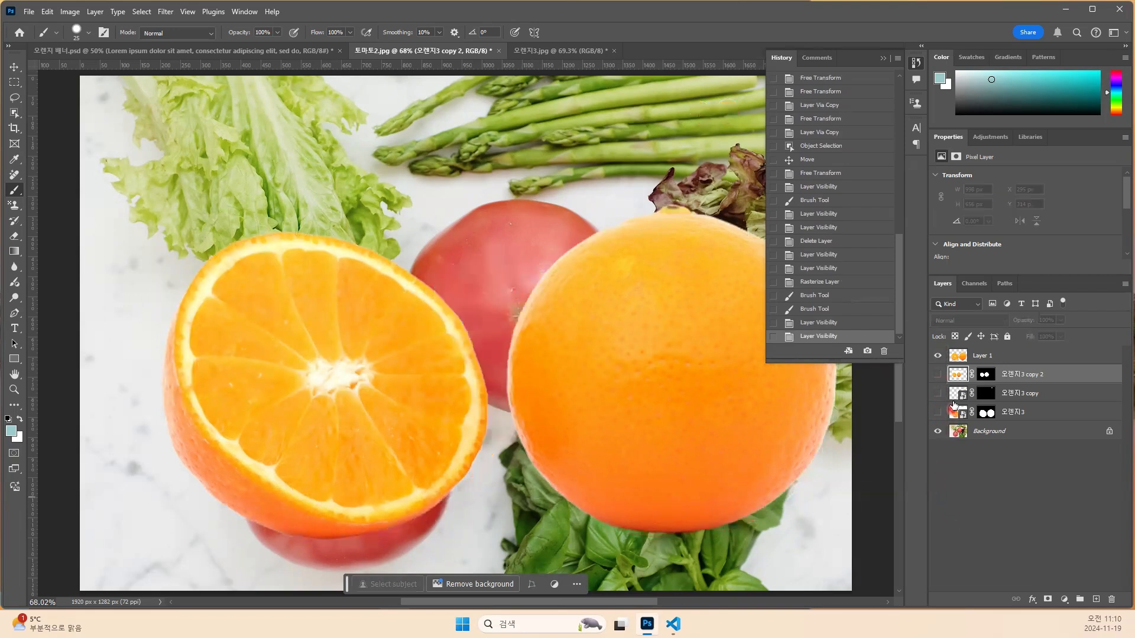
pyautogui.click(952, 357)
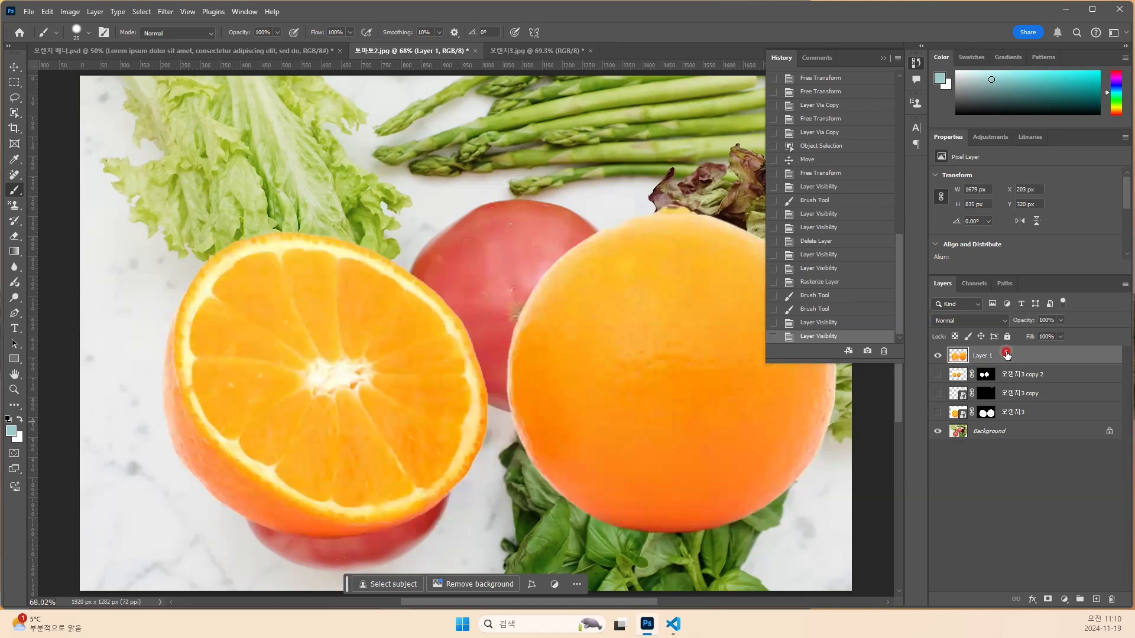
pyautogui.rightClick(991, 357)
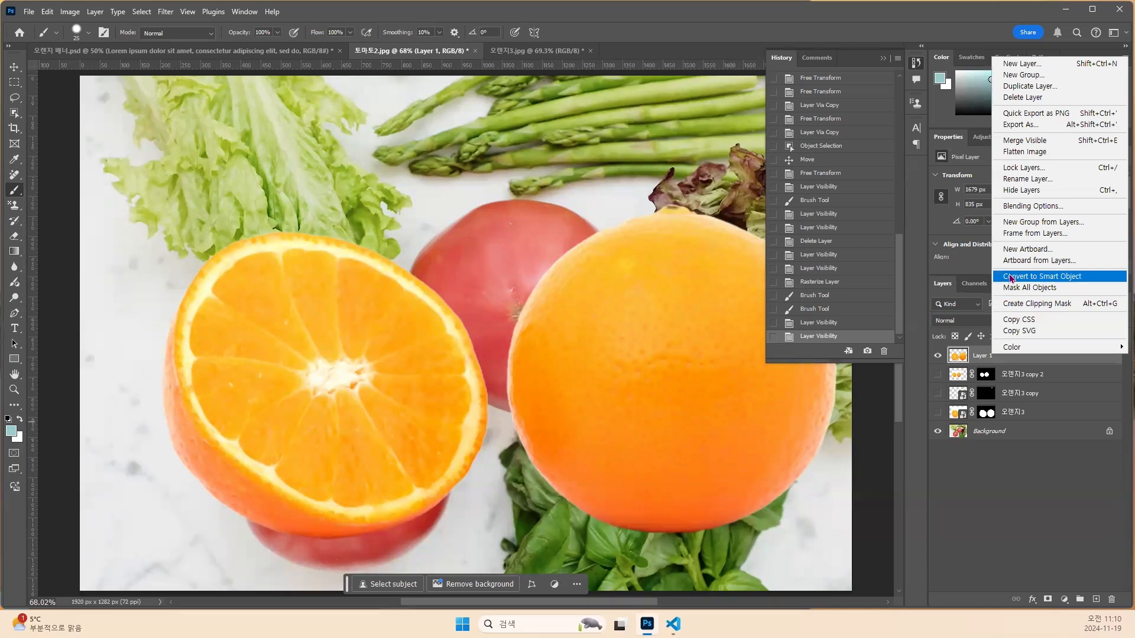
pyautogui.click(1053, 281)
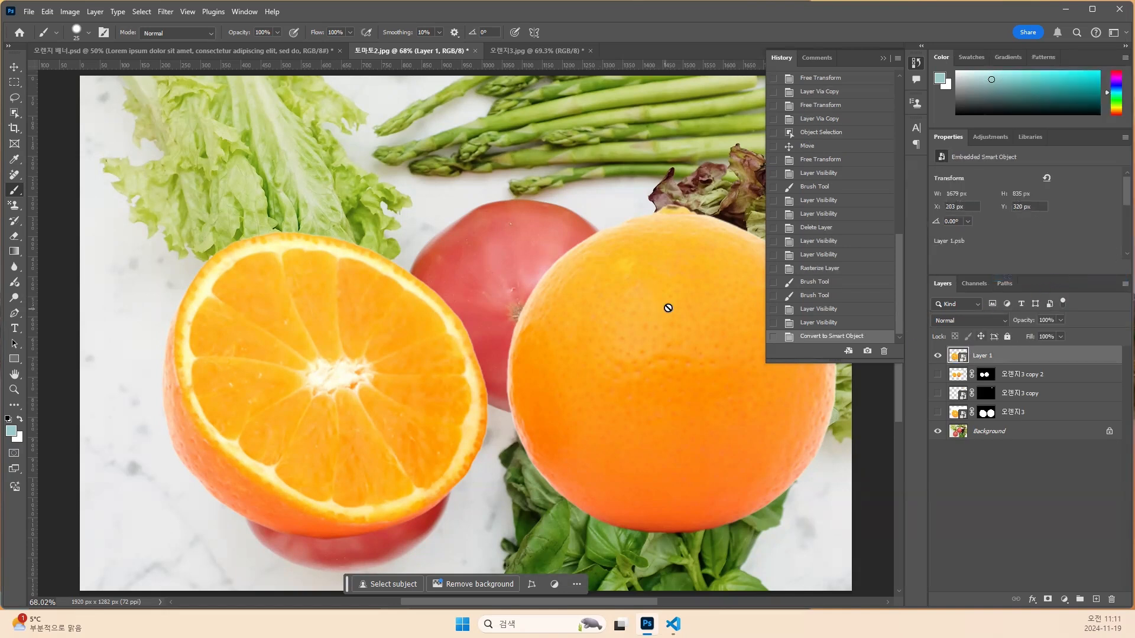
# Shrink the Layer 1 smart object to about 221 × 110 px near the image's lower-right area with Free Transform.
pyautogui.hotkey('ctrl', 't')
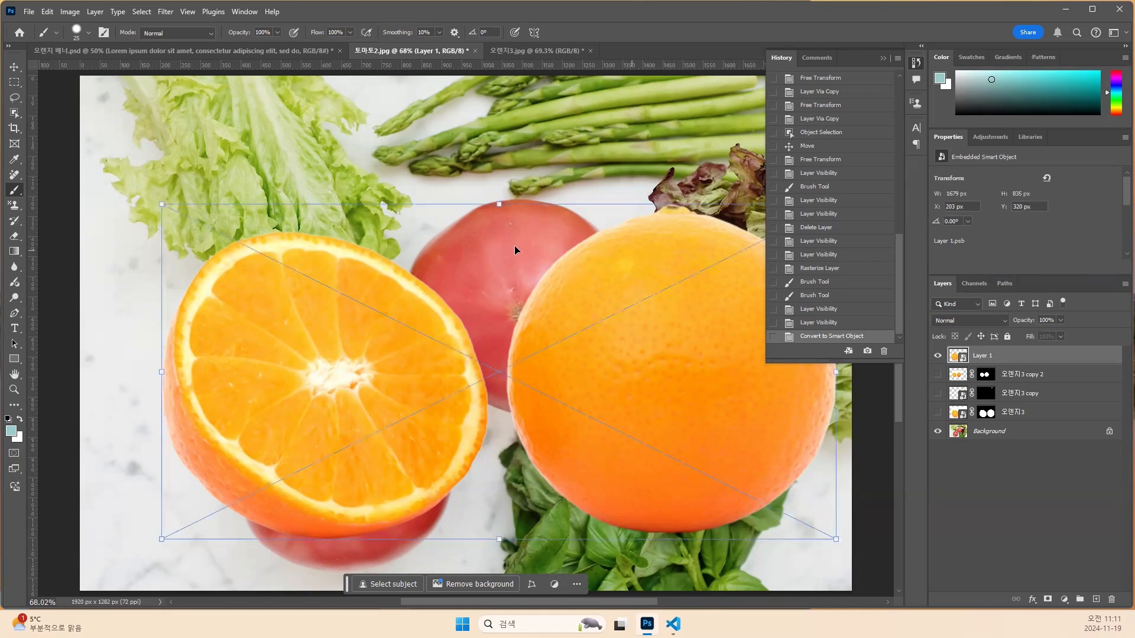
pyautogui.moveTo(163, 207); pyautogui.dragTo(747, 496)
pyautogui.press('Return')
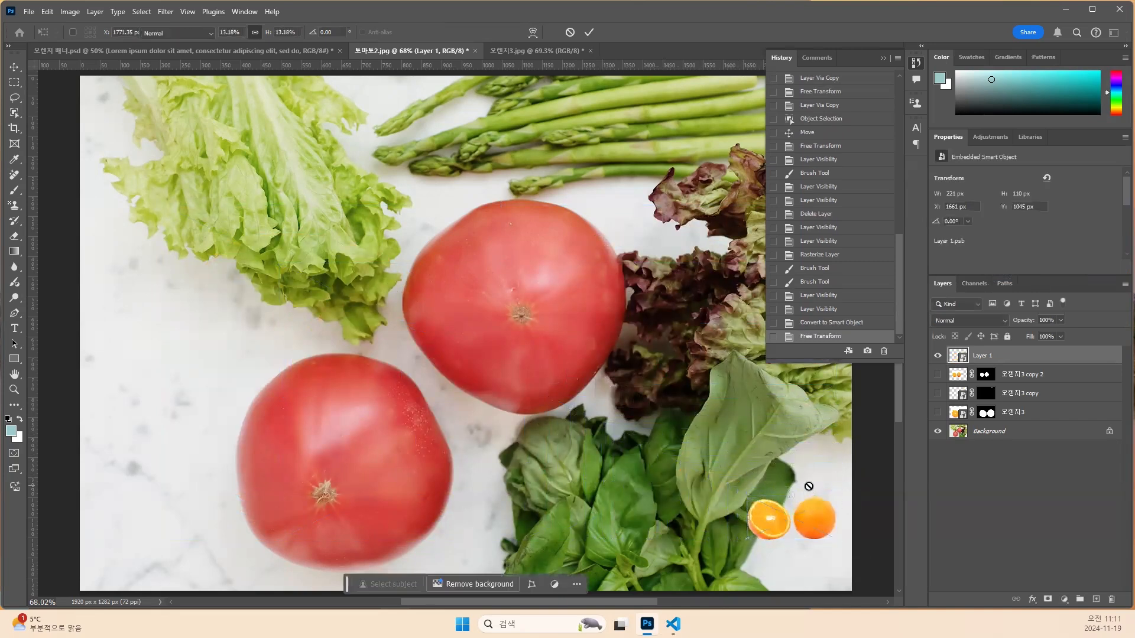
# Enlarge the Layer 1 smart object back to about 1535 × 763 px with Free Transform.
pyautogui.press('b')
pyautogui.hotkey('ctrl', 't')
pyautogui.moveTo(747, 496); pyautogui.dragTo(220, 233)
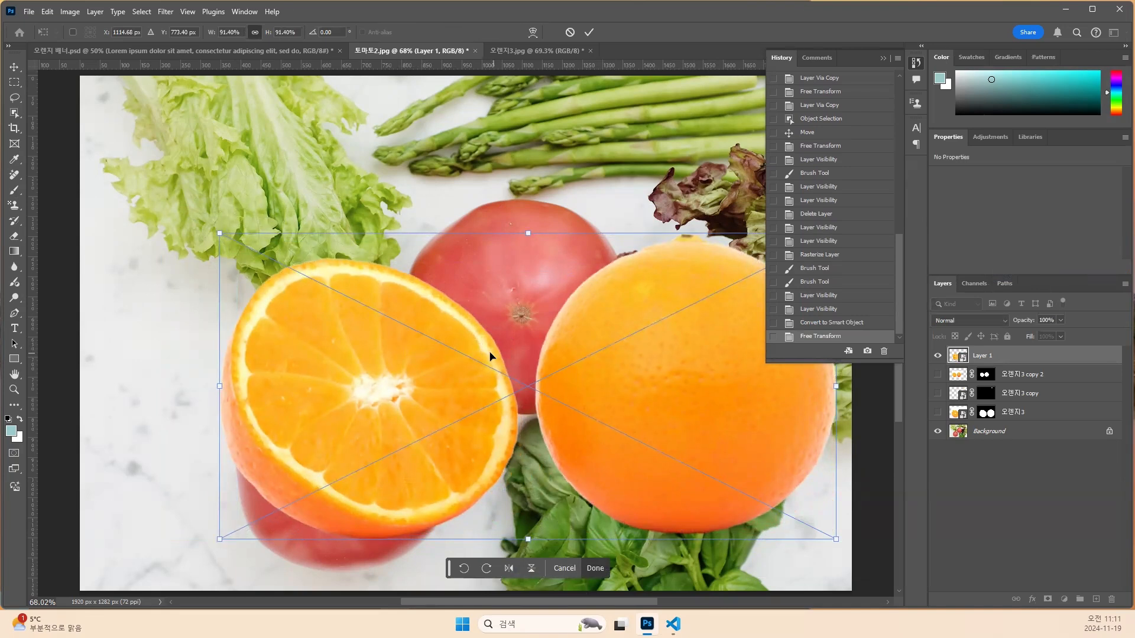
pyautogui.press('Return')
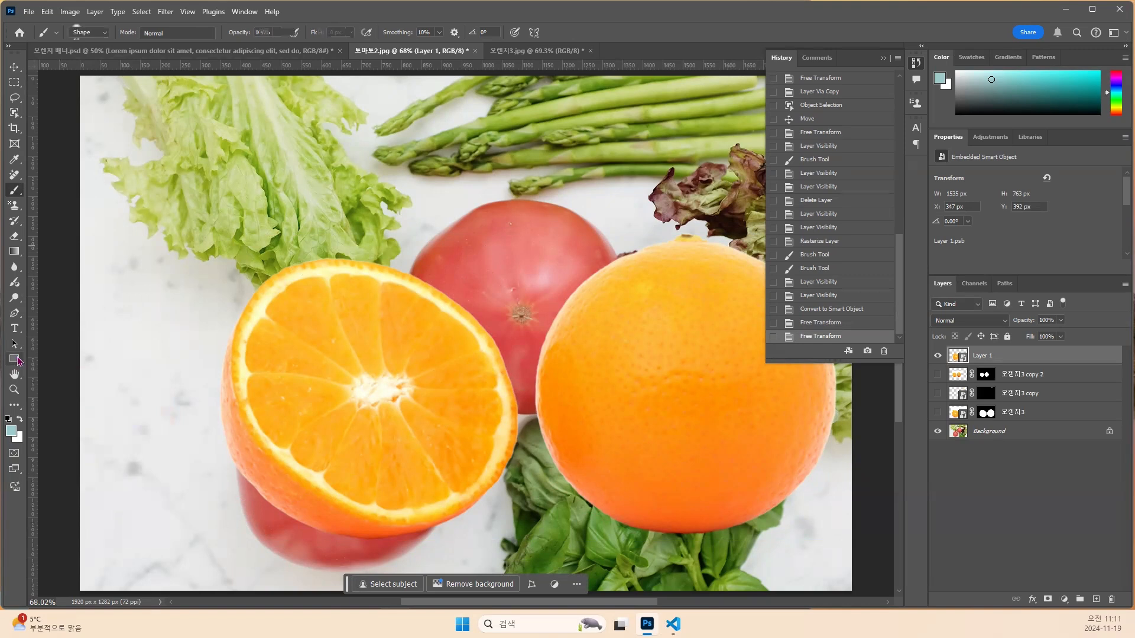
# Draw an orange-red tiger custom shape from the Wild Animals set over the oranges, about 817 × 473 px.
pyautogui.click(14, 359)
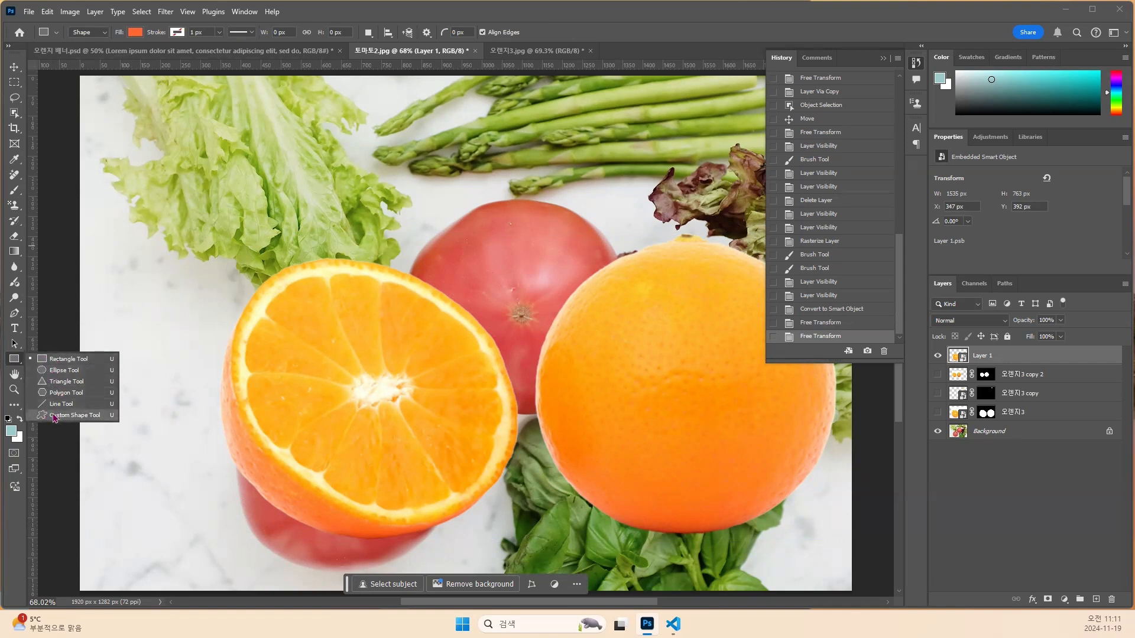
pyautogui.press('Escape')
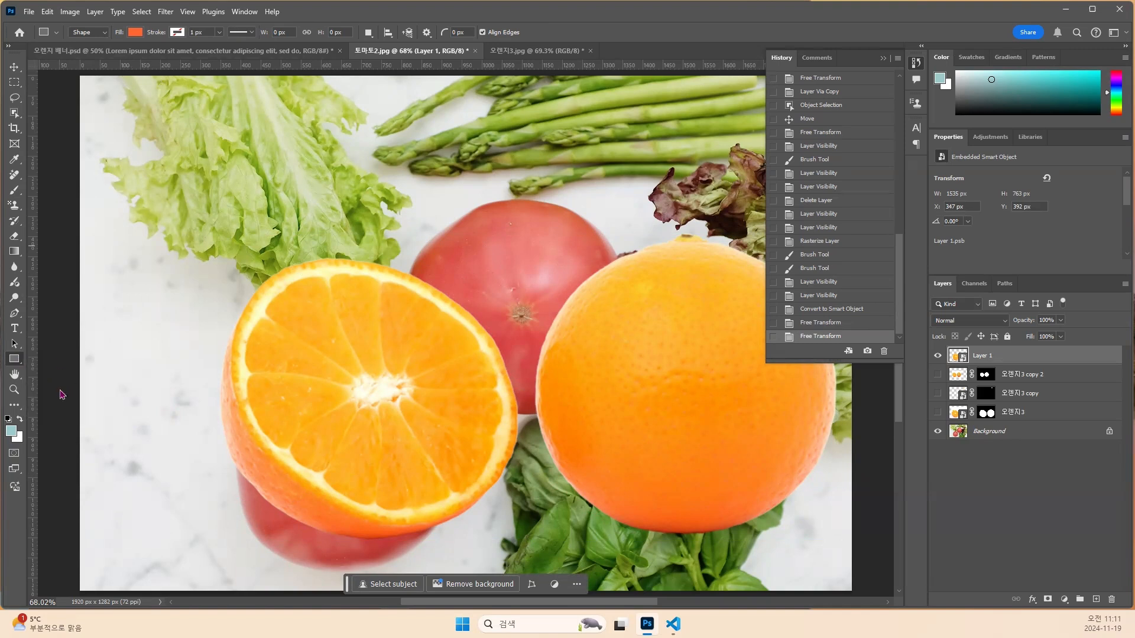
pyautogui.keyDown('alt'); pyautogui.click(14, 358); pyautogui.keyUp('alt')
pyautogui.rightClick(15, 358)
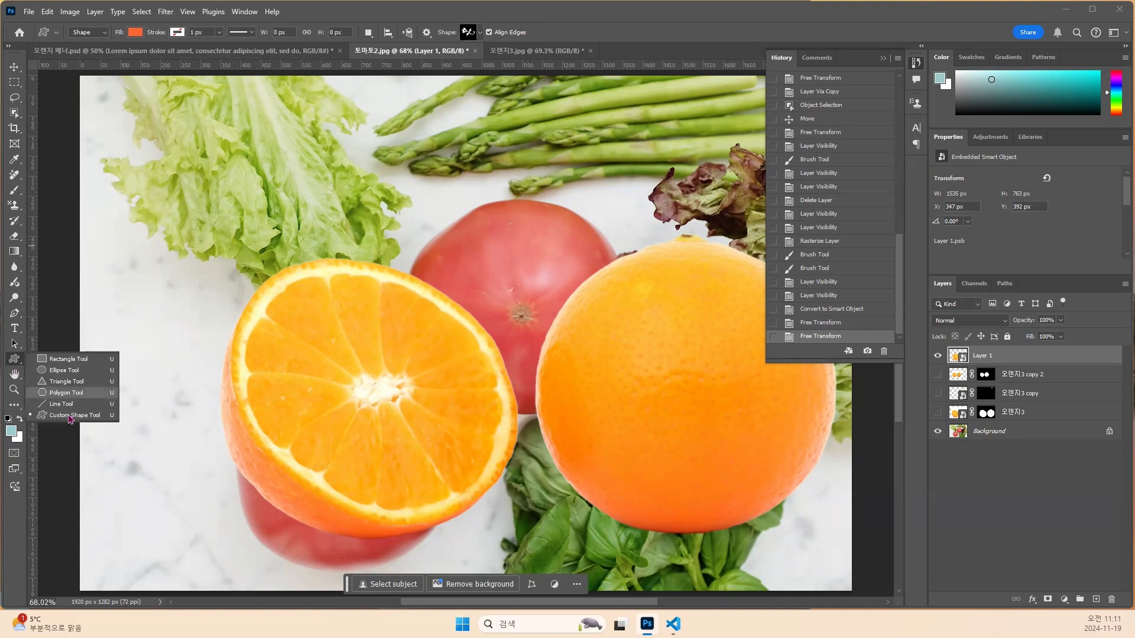
pyautogui.click(480, 33)
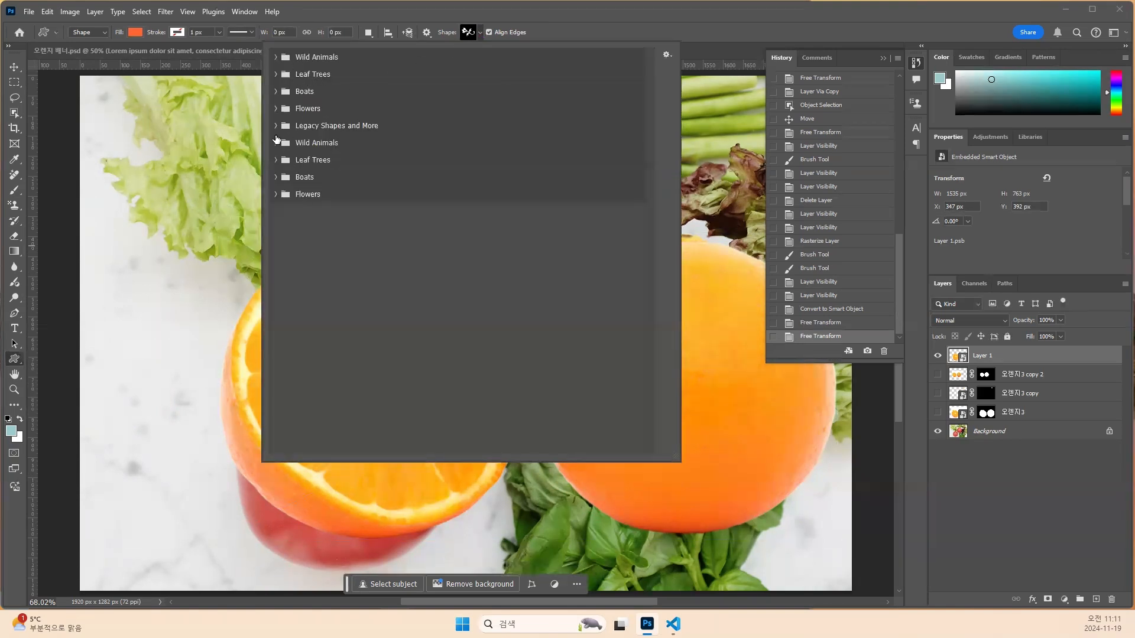
pyautogui.click(276, 126)
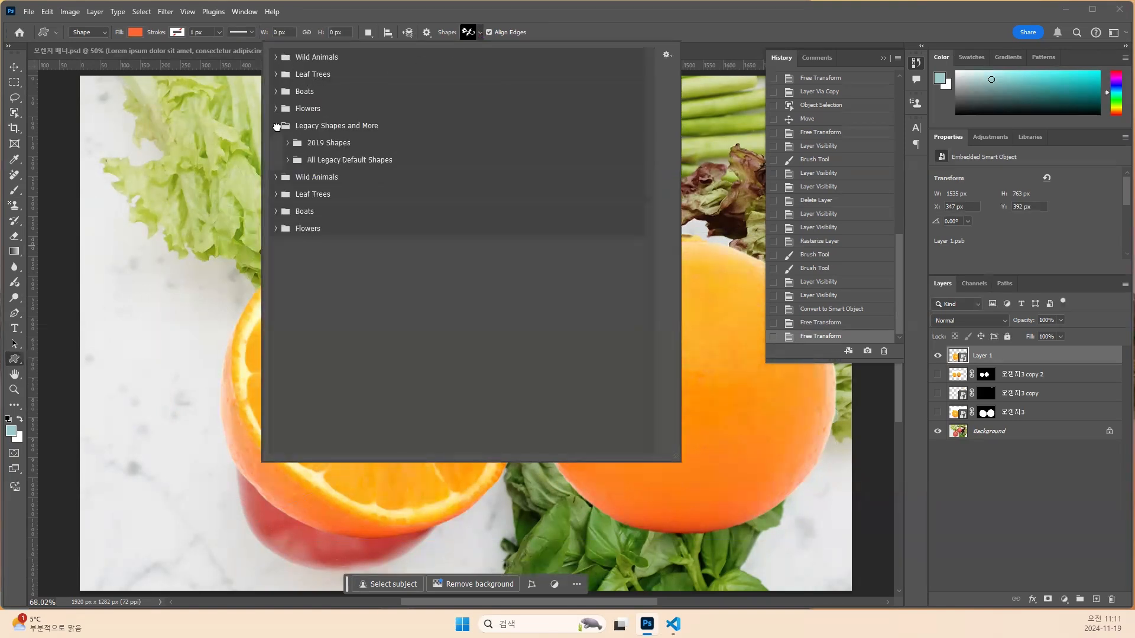
pyautogui.click(274, 56)
pyautogui.click(305, 85)
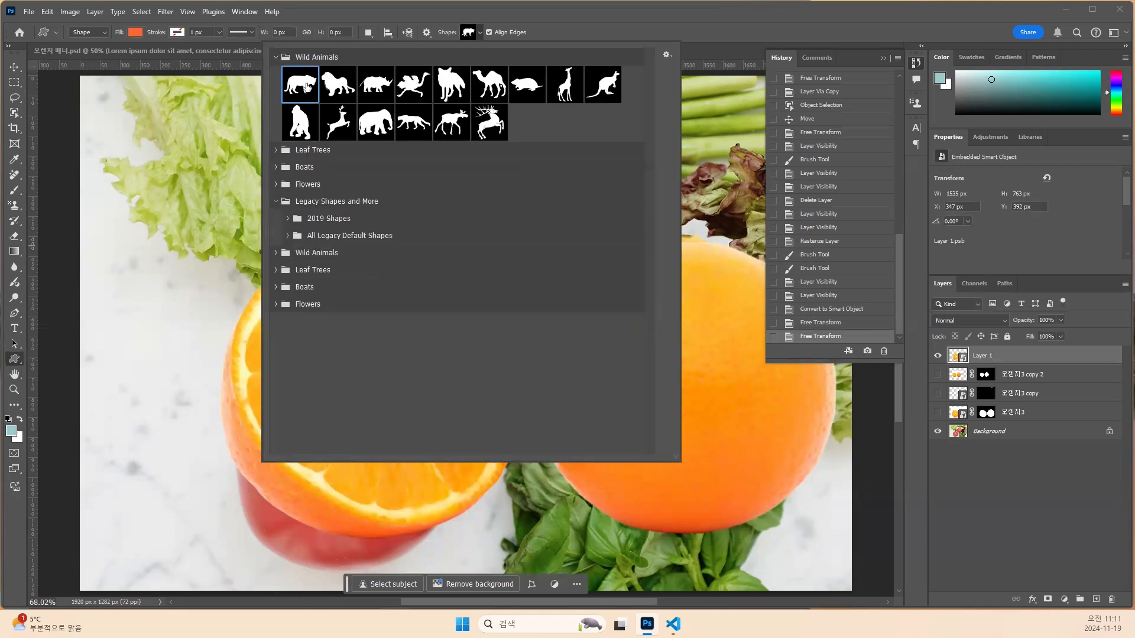
pyautogui.click(304, 84)
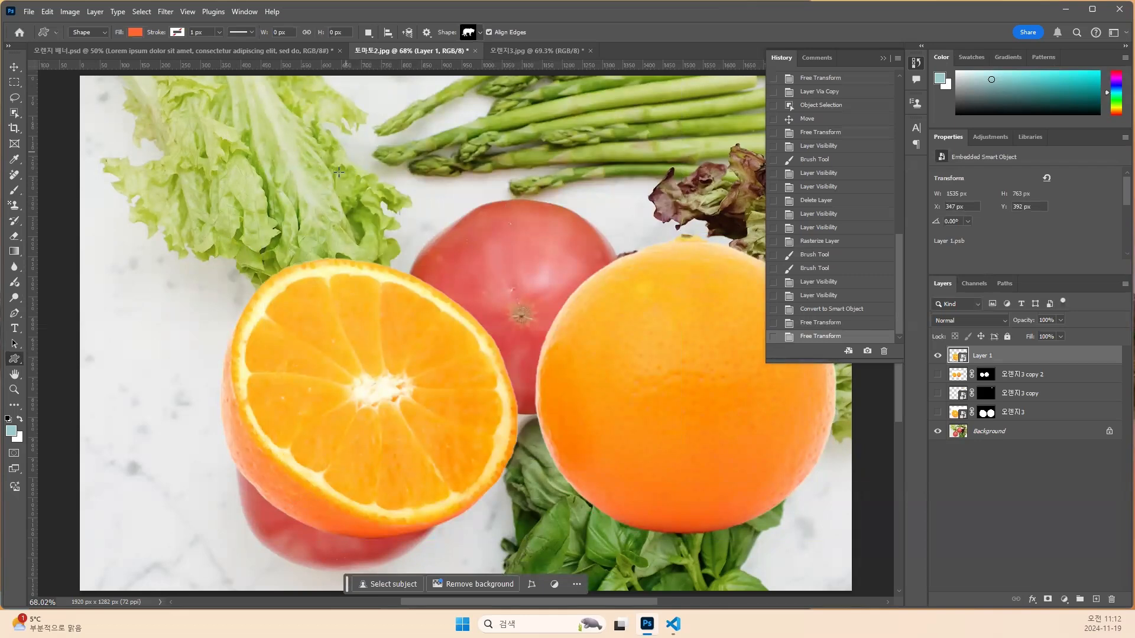
pyautogui.moveTo(368, 177); pyautogui.dragTo(696, 367)
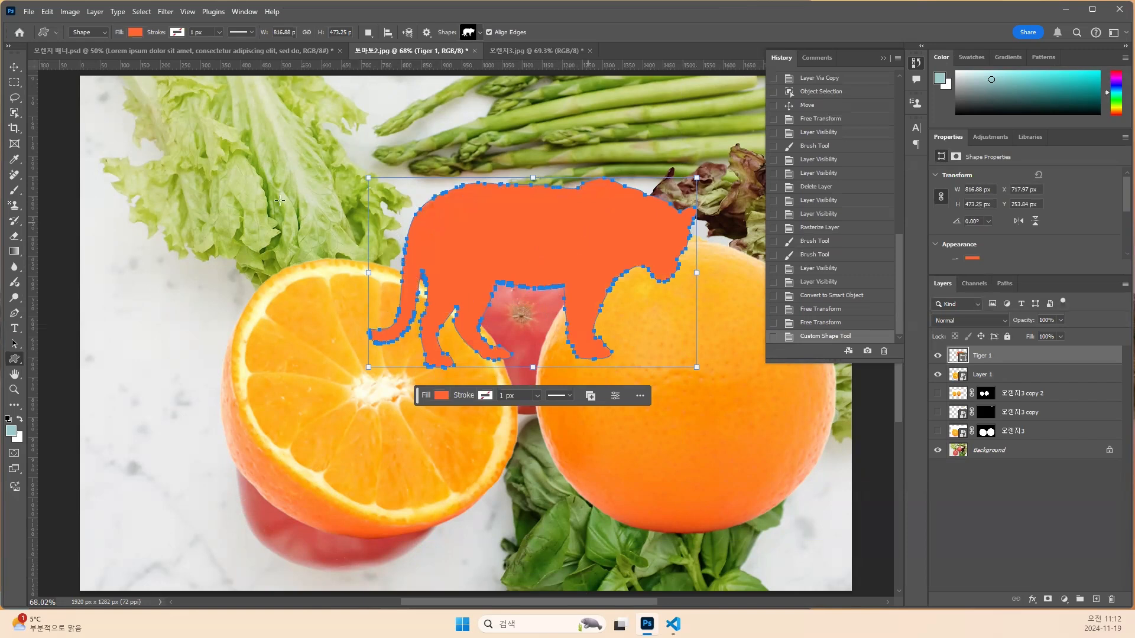
# Move the tiger shape leftward over the halved orange and scale it down to about 39% with Free Transform.
pyautogui.click(15, 67)
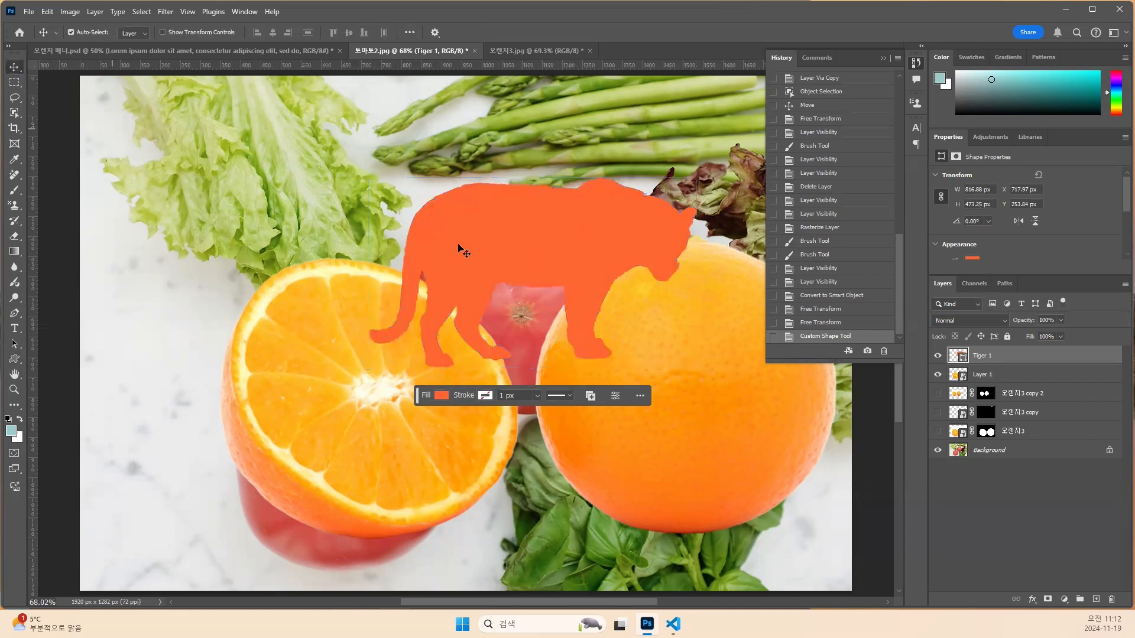
pyautogui.moveTo(500, 242); pyautogui.dragTo(407, 242)
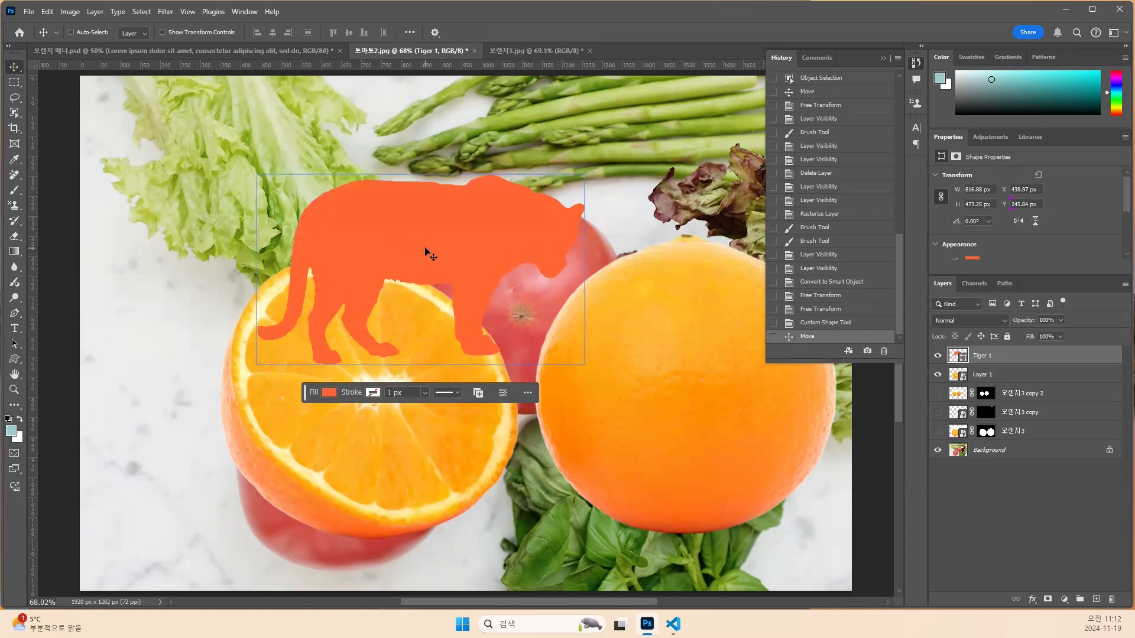
pyautogui.hotkey('ctrl', 't')
pyautogui.moveTo(580, 357); pyautogui.dragTo(387, 253)
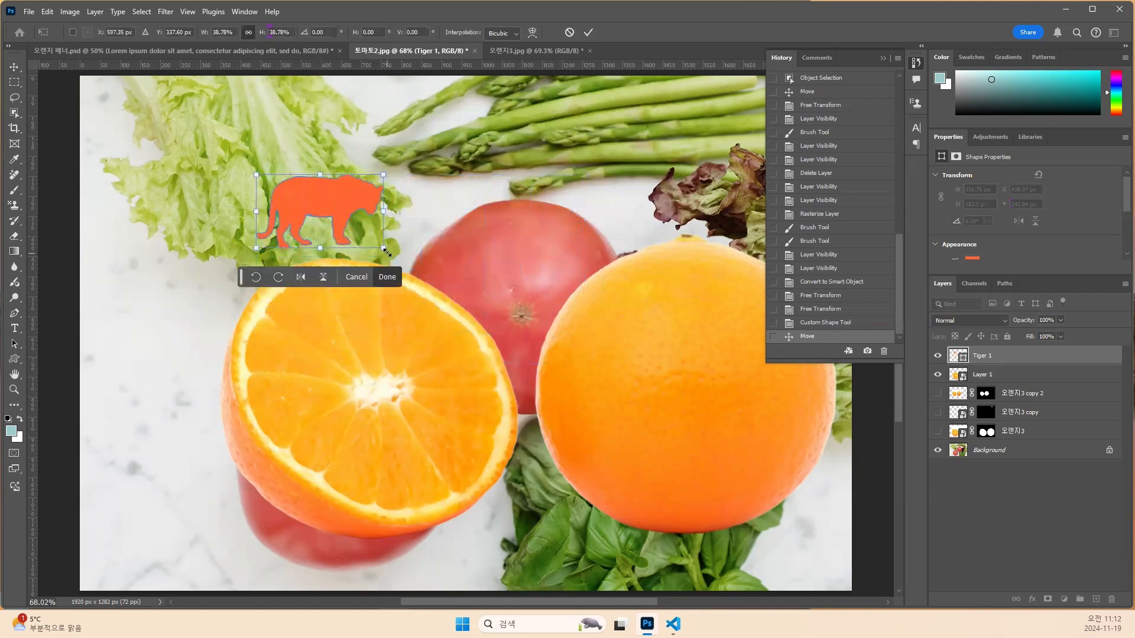
pyautogui.press('Return')
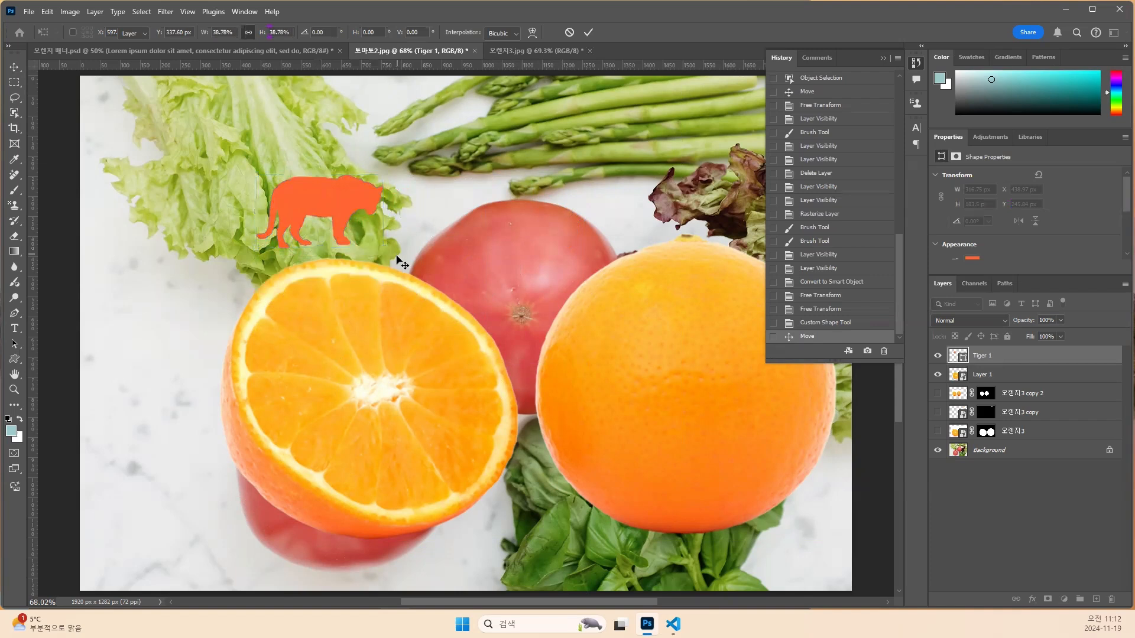
# Group the tiger shape layer and enlarge the group until the tiger is about 1010 × 585 px.
pyautogui.hotkey('ctrl', 'g')
pyautogui.hotkey('ctrl', 't')
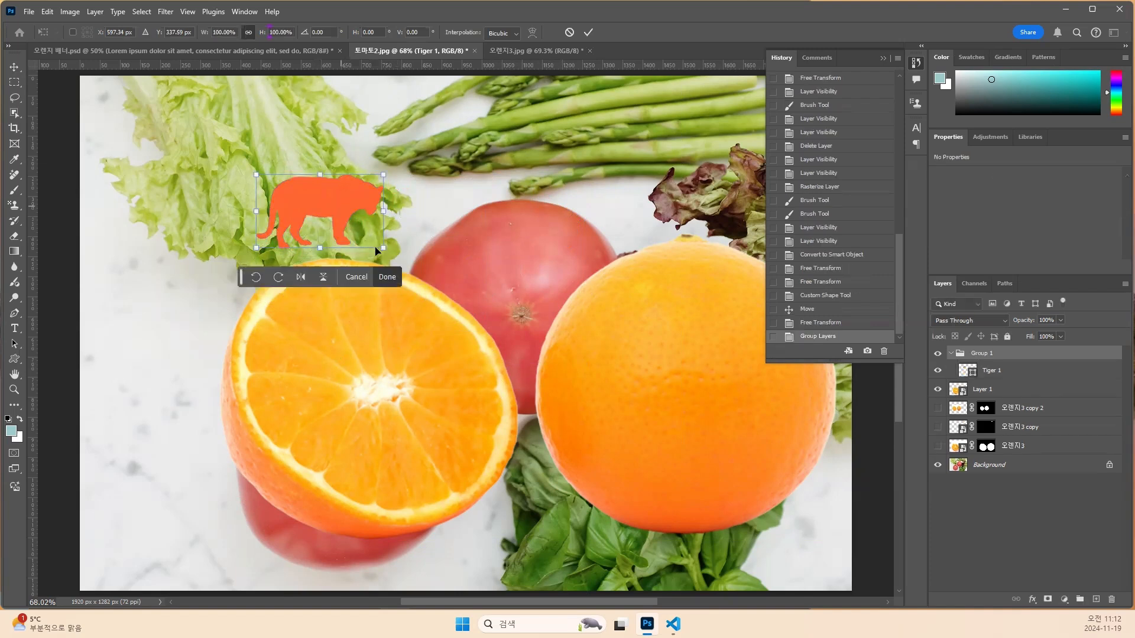
pyautogui.moveTo(382, 247); pyautogui.dragTo(620, 460)
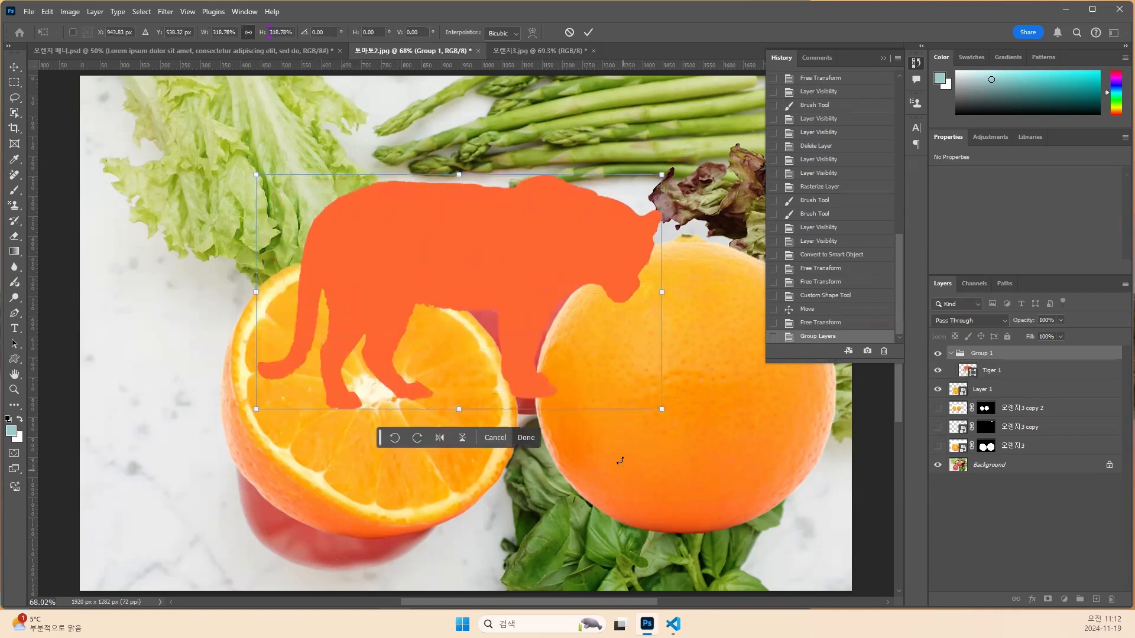
pyautogui.press('Return')
# Apply the group's enlargement and rasterize the Tiger 1 shape layer inside Group 1.
pyautogui.moveTo(975, 390); pyautogui.dragTo(974, 379)
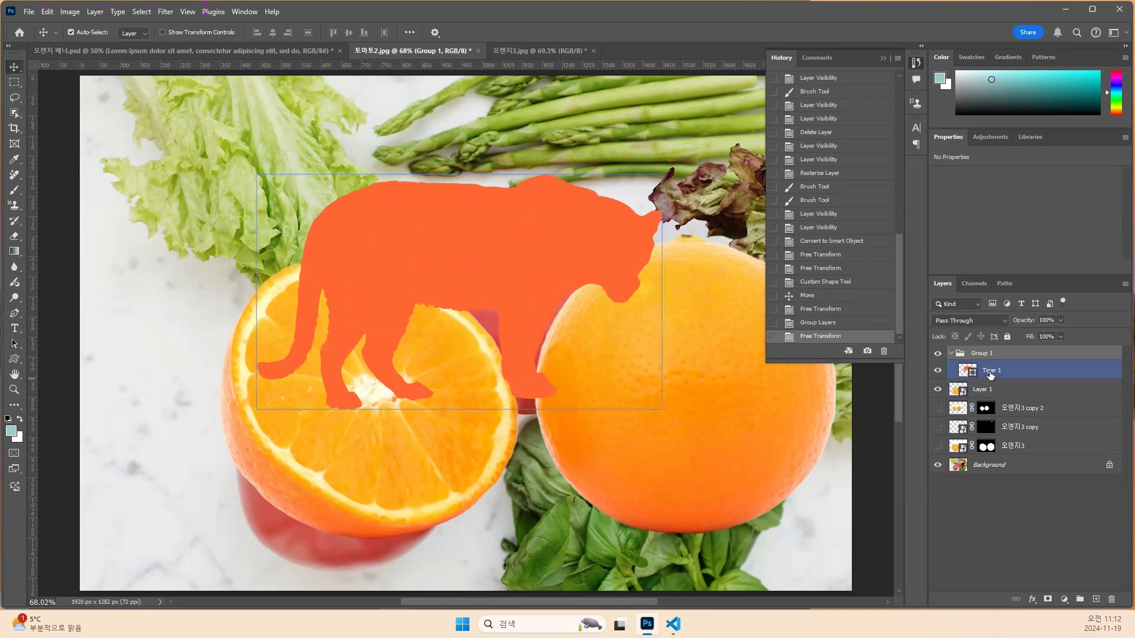
pyautogui.hotkey('alt', '[')
pyautogui.hotkey('alt', ']')
pyautogui.rightClick(972, 372)
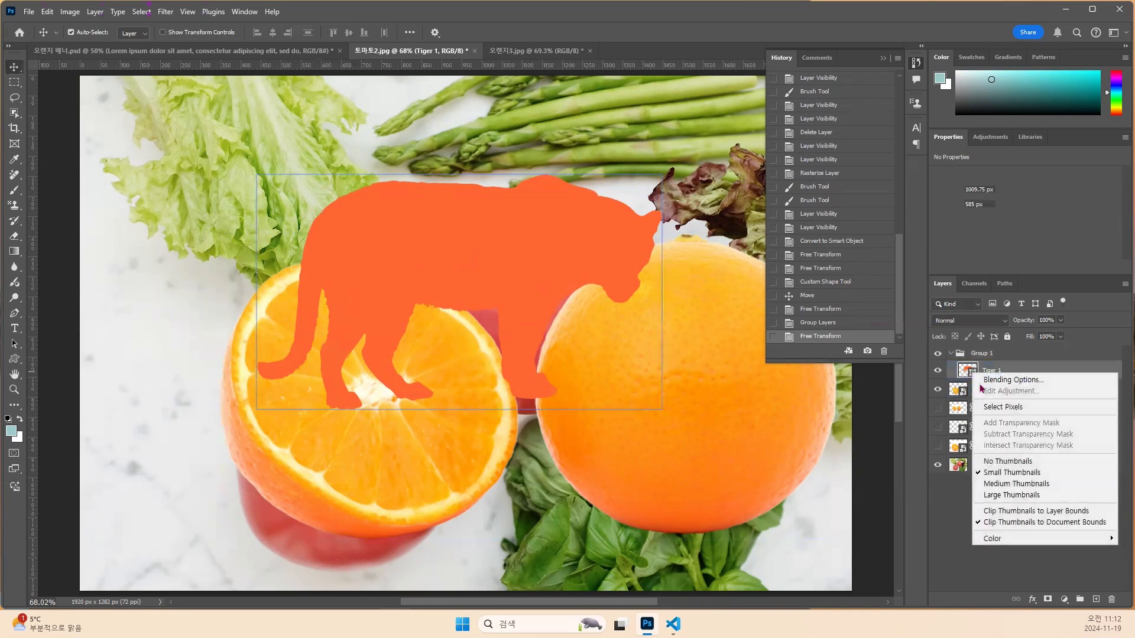
pyautogui.click(999, 371)
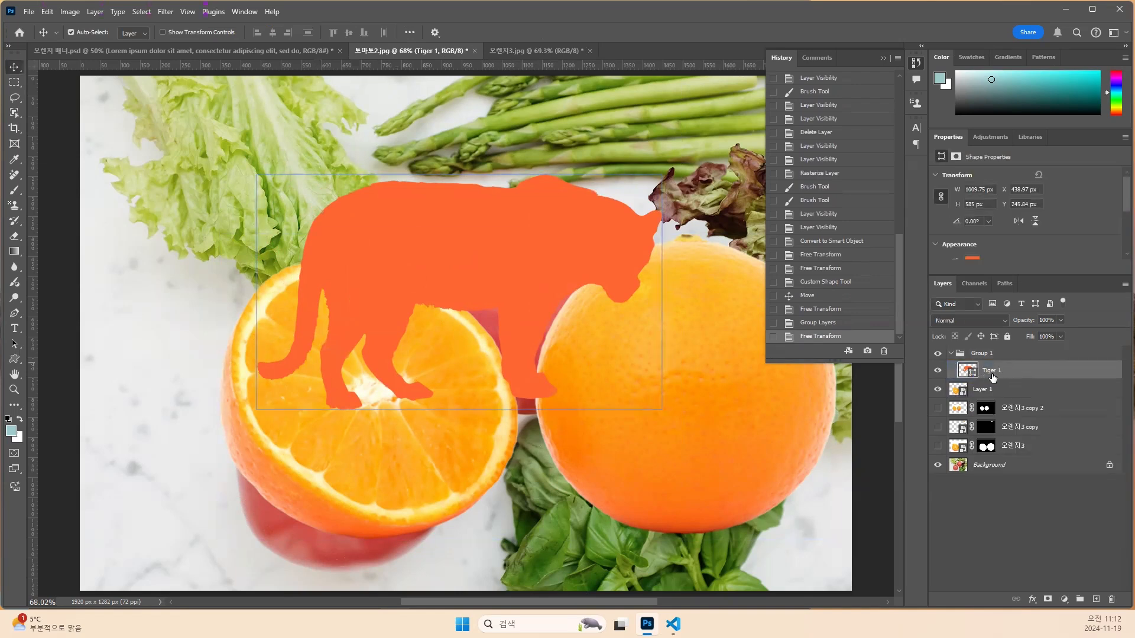
pyautogui.rightClick(998, 375)
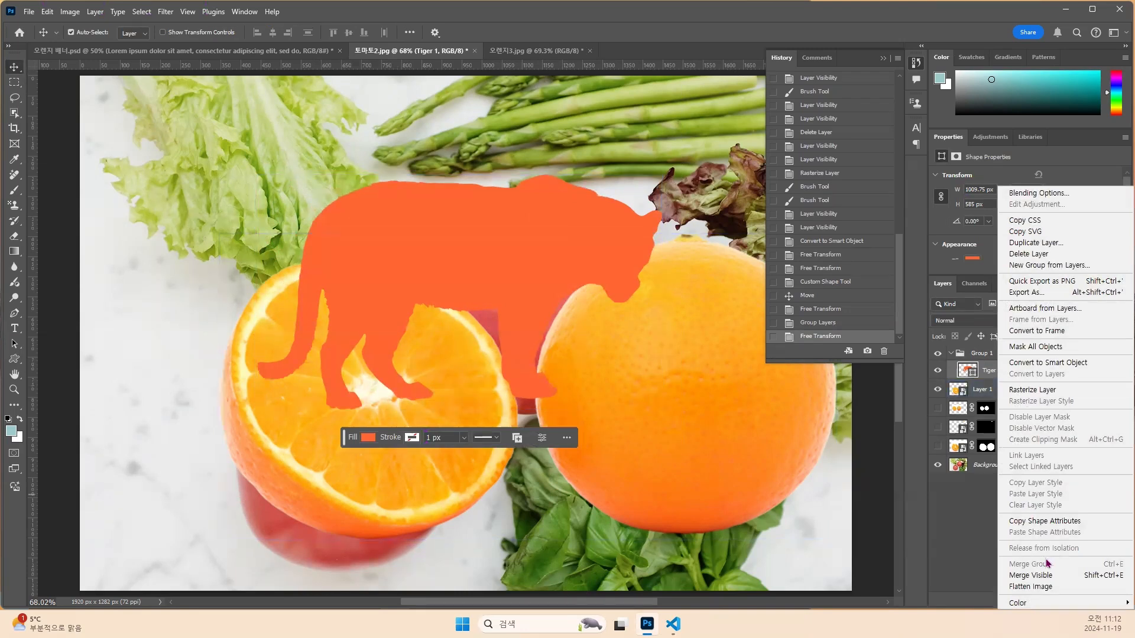
pyautogui.click(1031, 390)
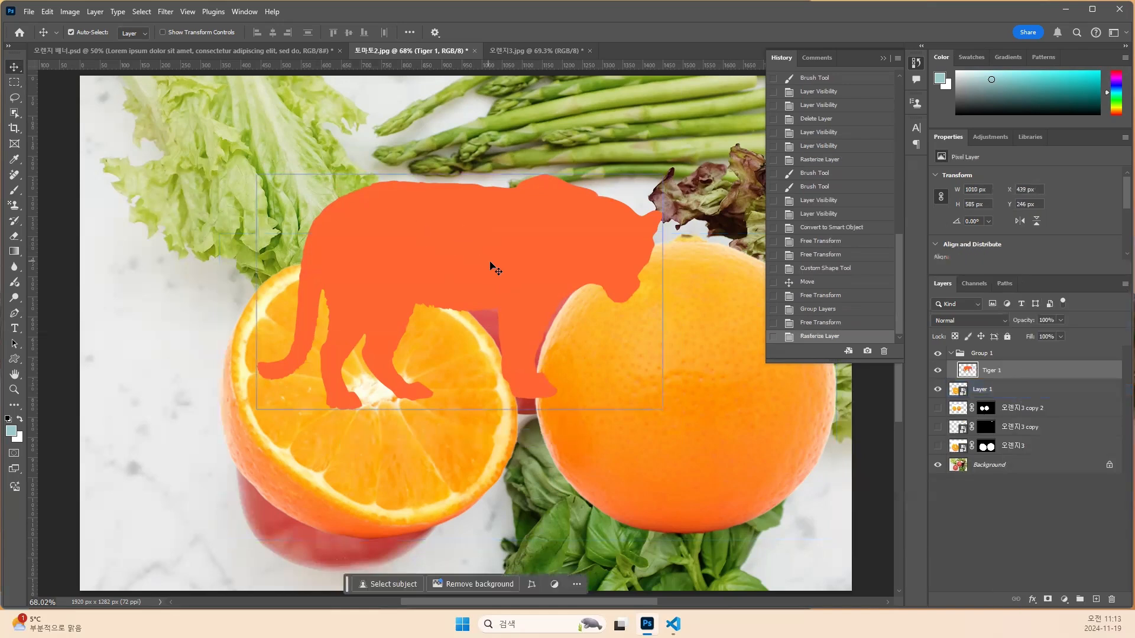
# Scale the rasterized tiger down to about 292 × 169 px over the halved orange with Free Transform.
pyautogui.click(953, 390)
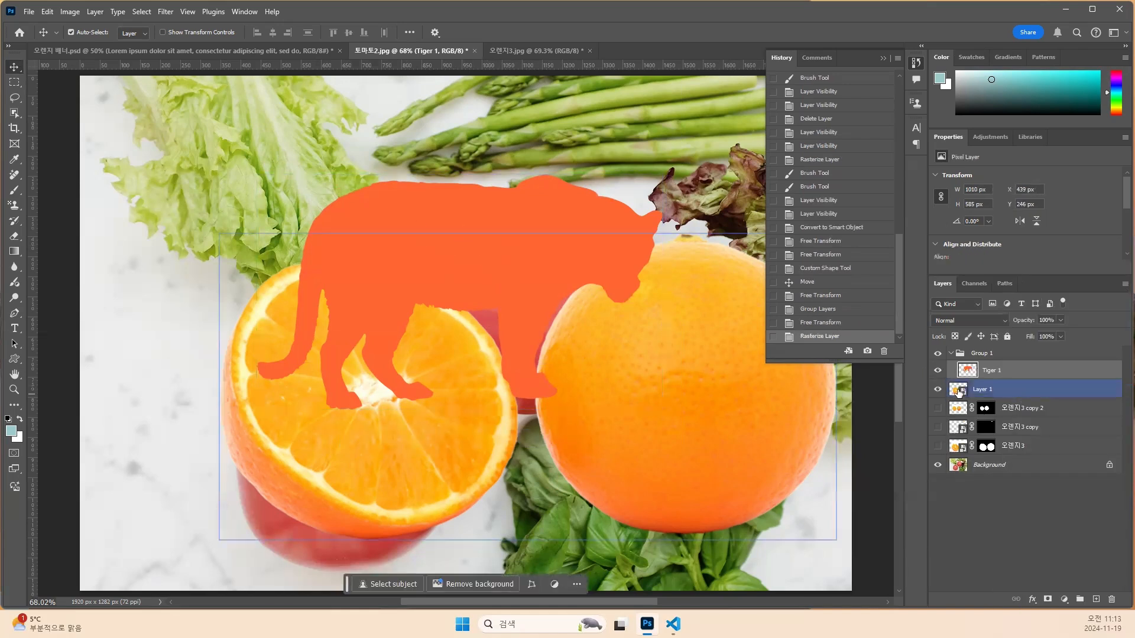
pyautogui.click(970, 371)
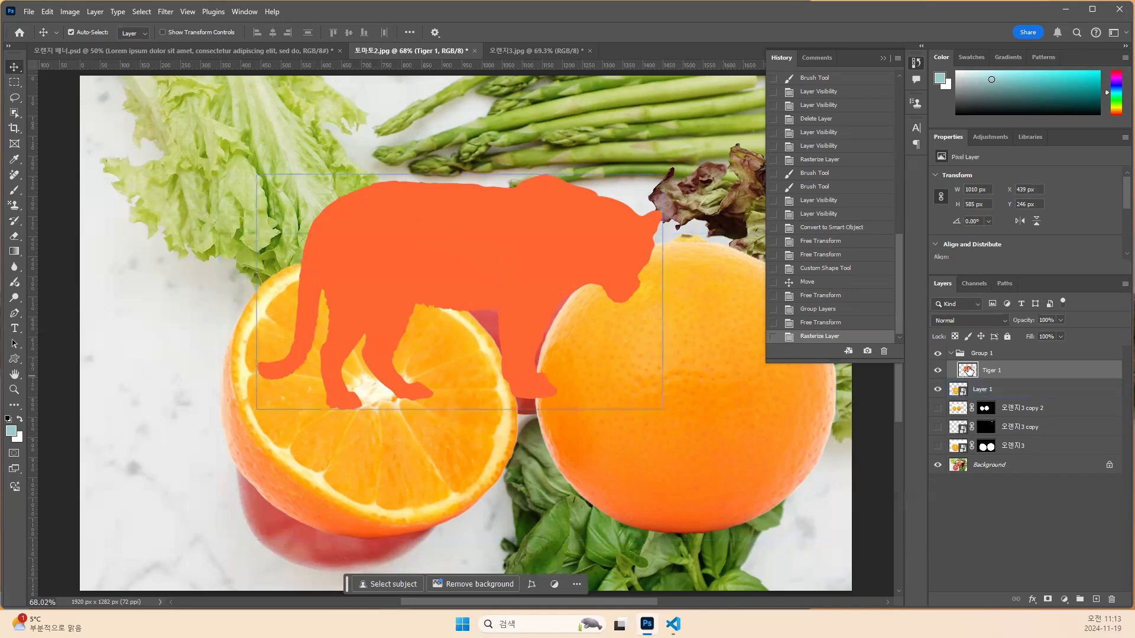
pyautogui.click(760, 398)
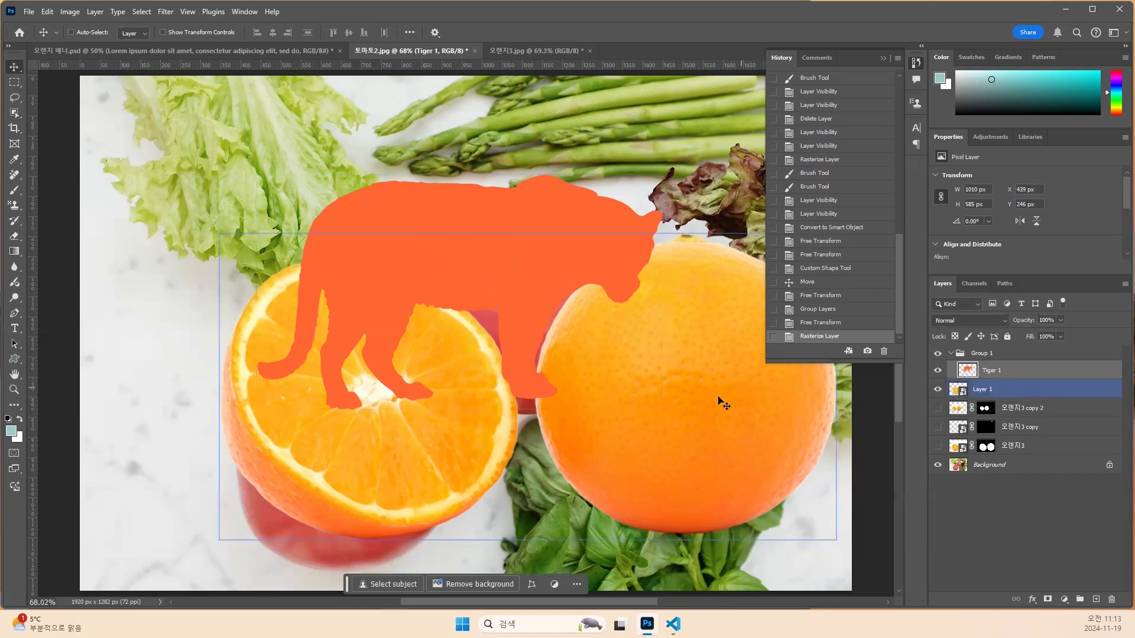
pyautogui.click(495, 239)
pyautogui.hotkey('ctrl', 't')
pyautogui.moveTo(661, 176); pyautogui.dragTo(357, 317)
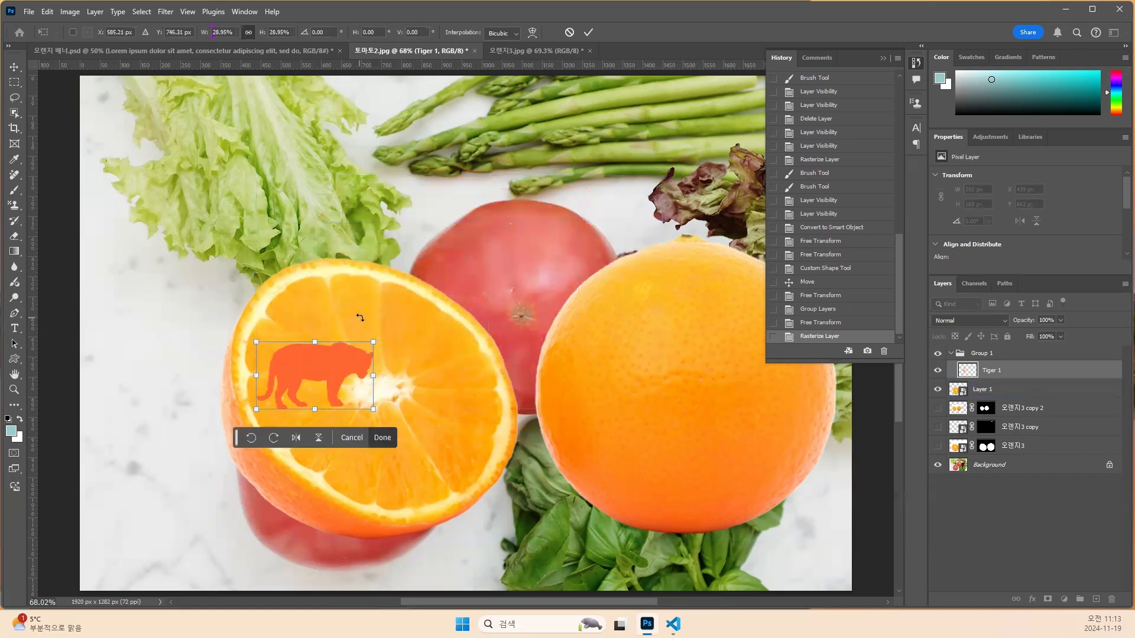
pyautogui.press('Return')
# Enlarge the tiger pixel layer to about 997 × 577 px with Free Transform.
pyautogui.hotkey('ctrl', 't')
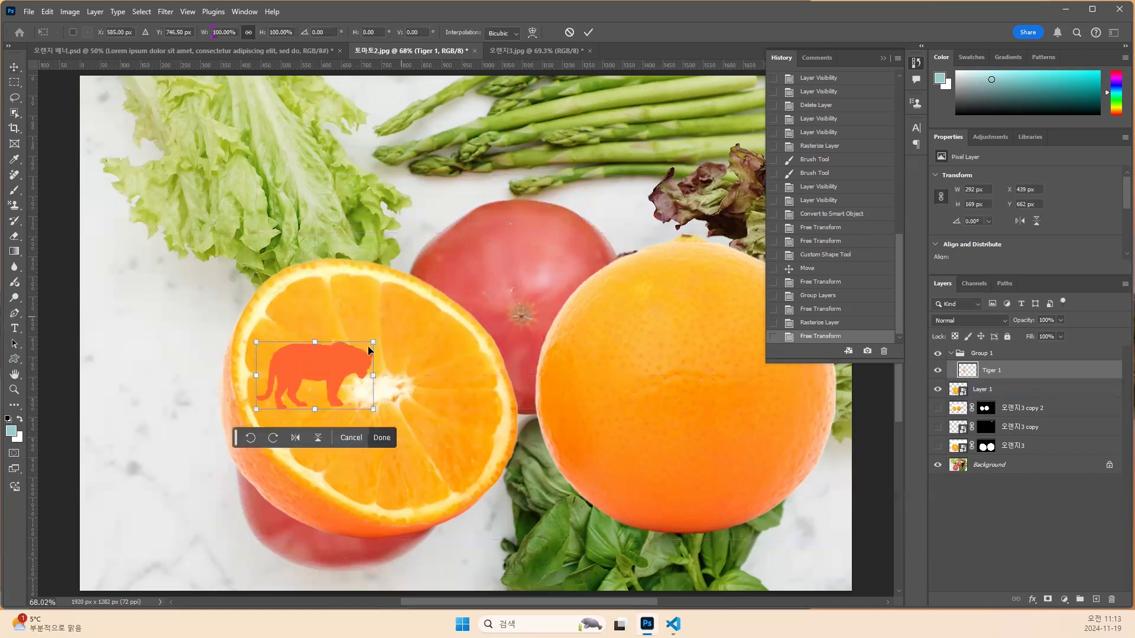
pyautogui.moveTo(371, 344); pyautogui.dragTo(656, 177)
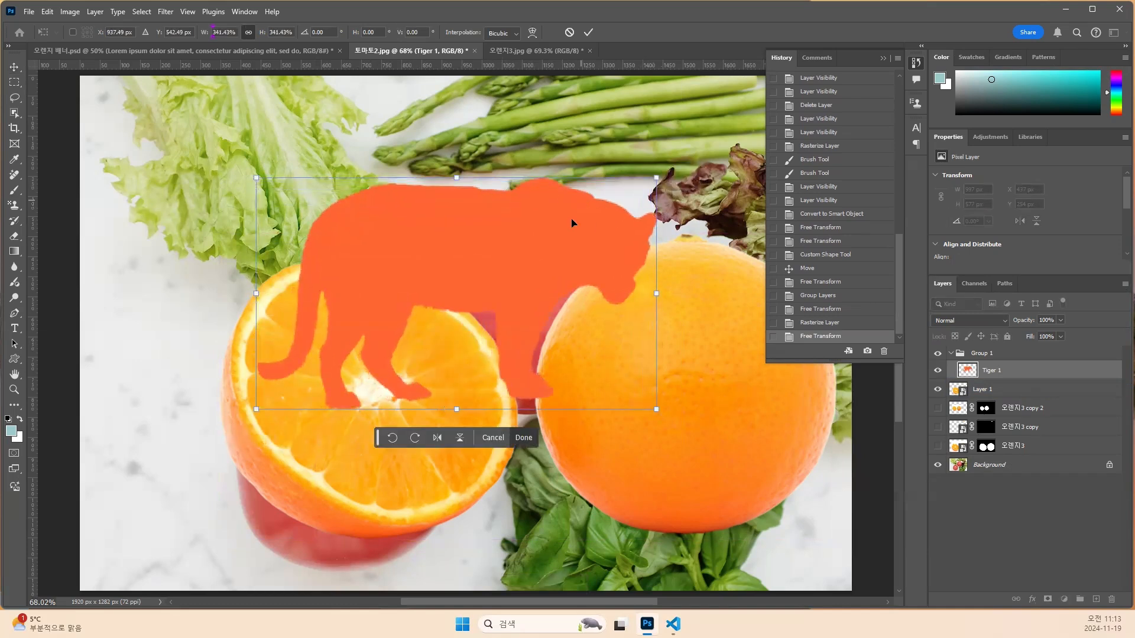
pyautogui.press('Return')
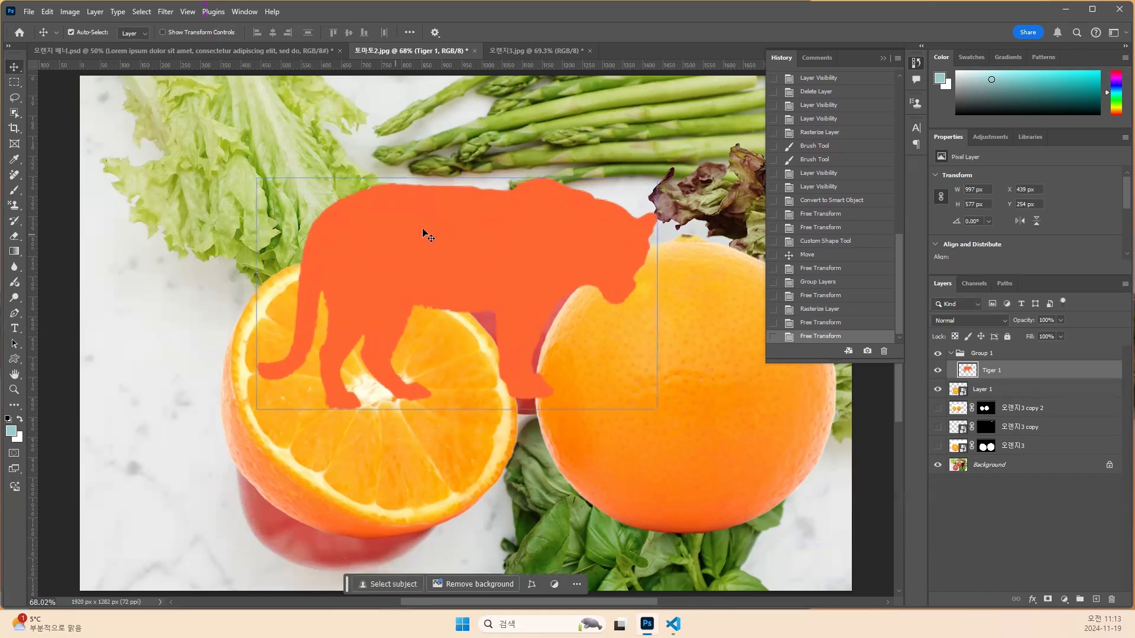
# Switch to the 오렌지 배너.psd document and add a layer mask to the 제철 과일 야채 text layer.
pyautogui.click(113, 52)
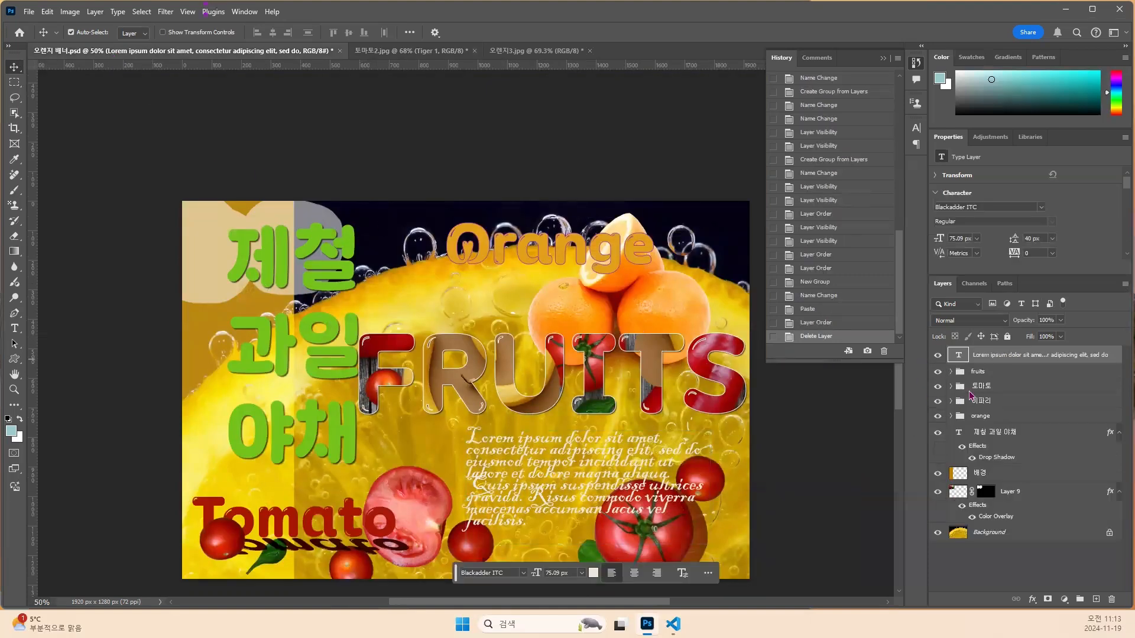
pyautogui.click(296, 277)
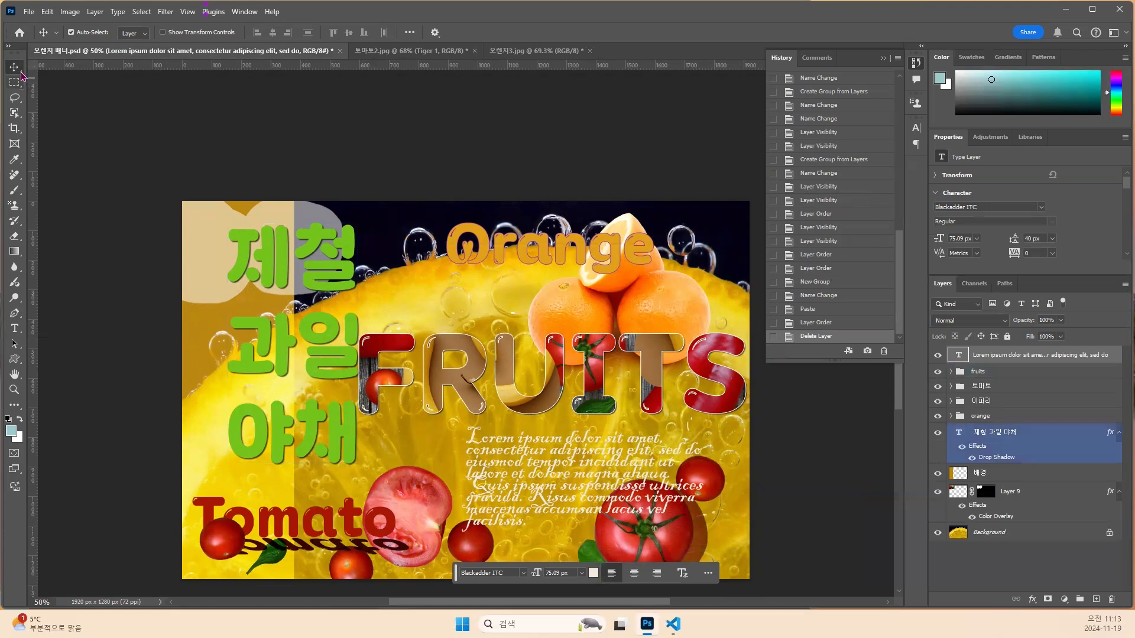
pyautogui.click(328, 281)
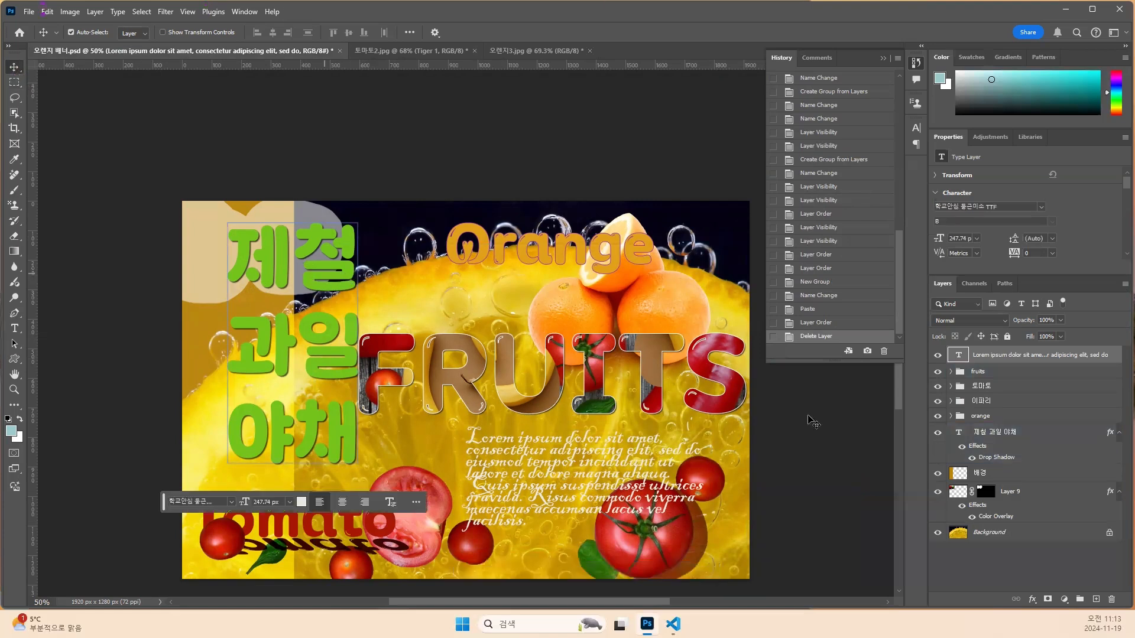
pyautogui.click(1007, 433)
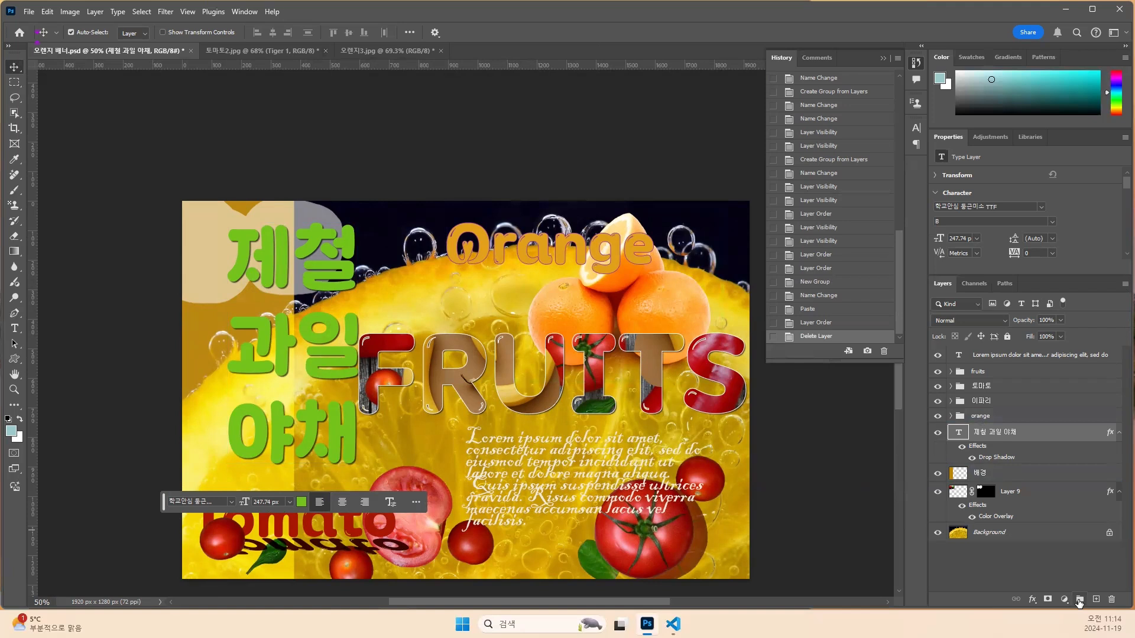
pyautogui.click(1048, 600)
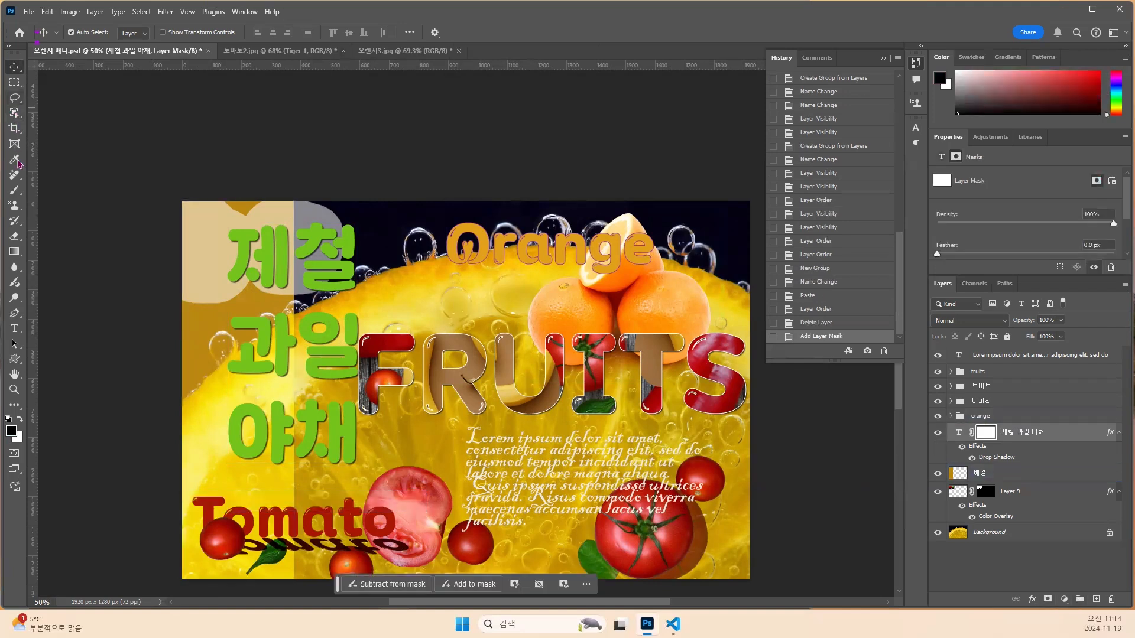
# Paint thin black brush strokes on the mask across the green 제철 과일 야채 lettering and save the banner.
pyautogui.click(18, 192)
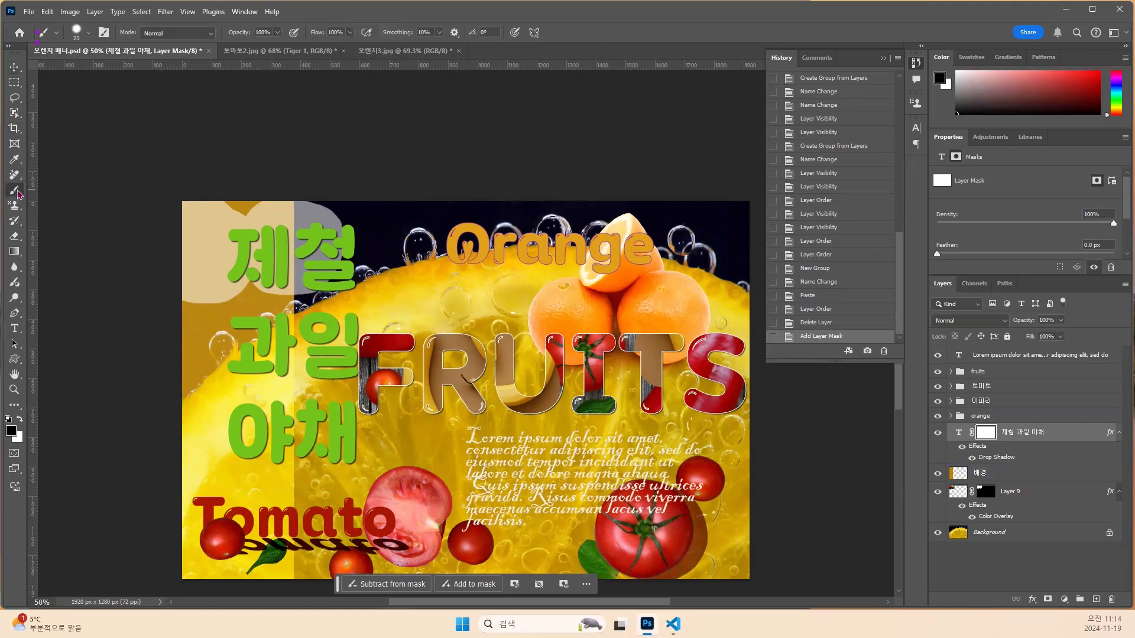
pyautogui.click(77, 34)
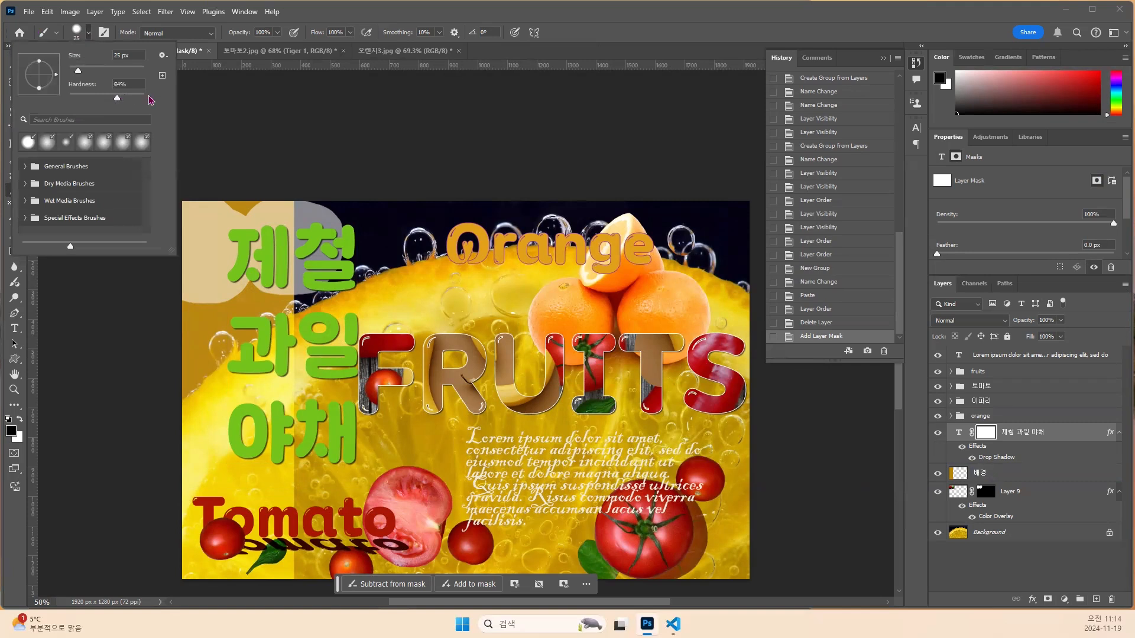
pyautogui.click(319, 15)
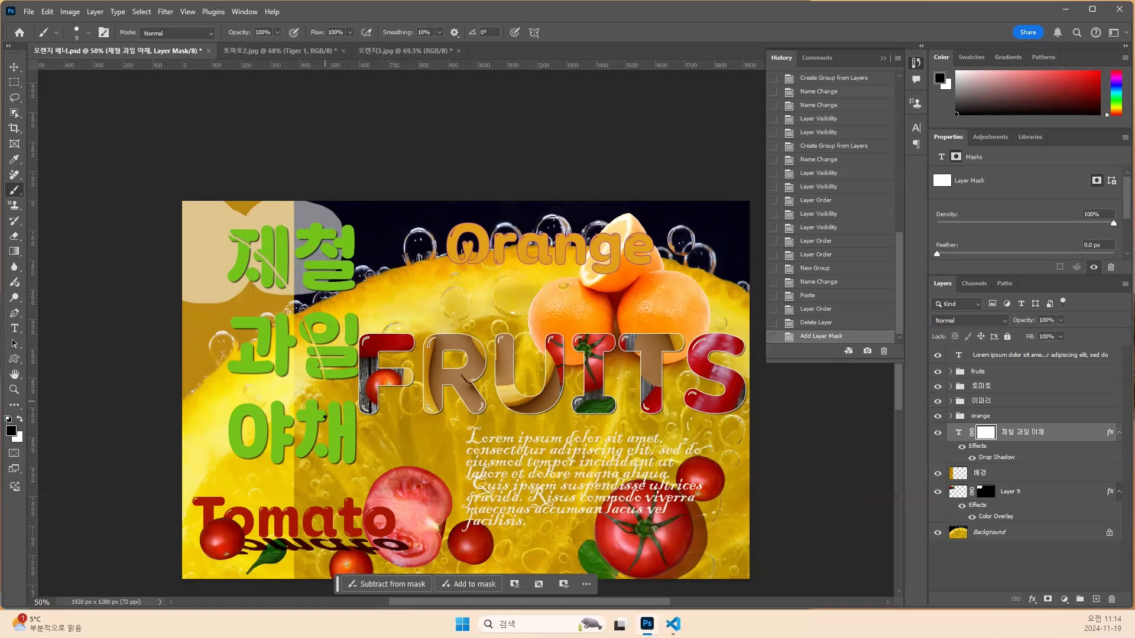
pyautogui.moveTo(322, 428); pyautogui.dragTo(323, 444)
pyautogui.click(286, 483)
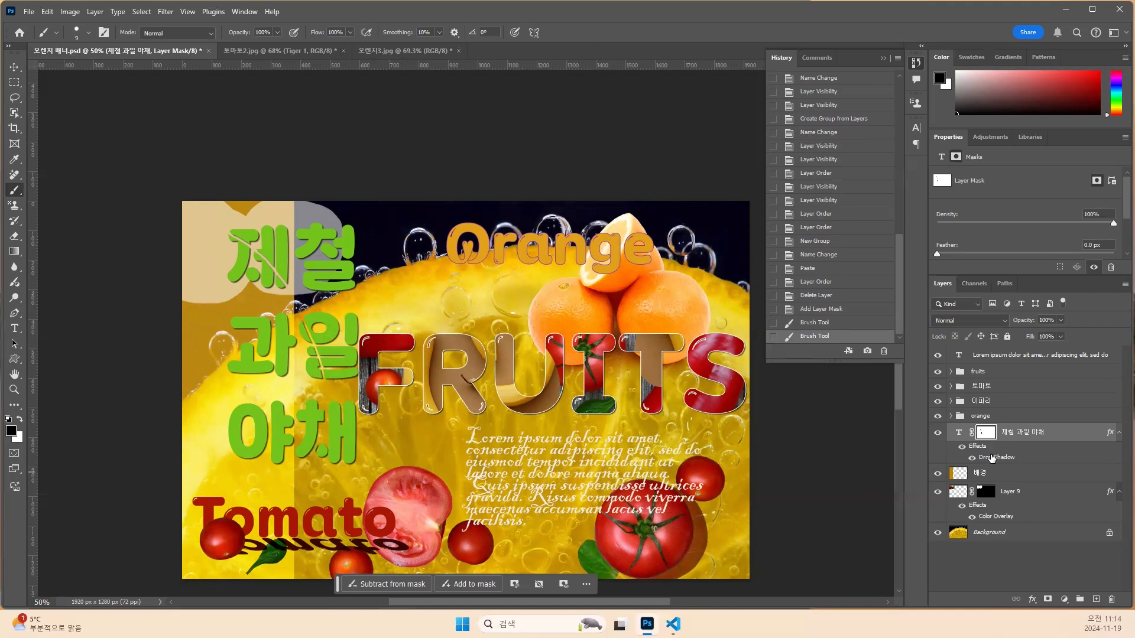
pyautogui.hotkey('ctrl', 's')
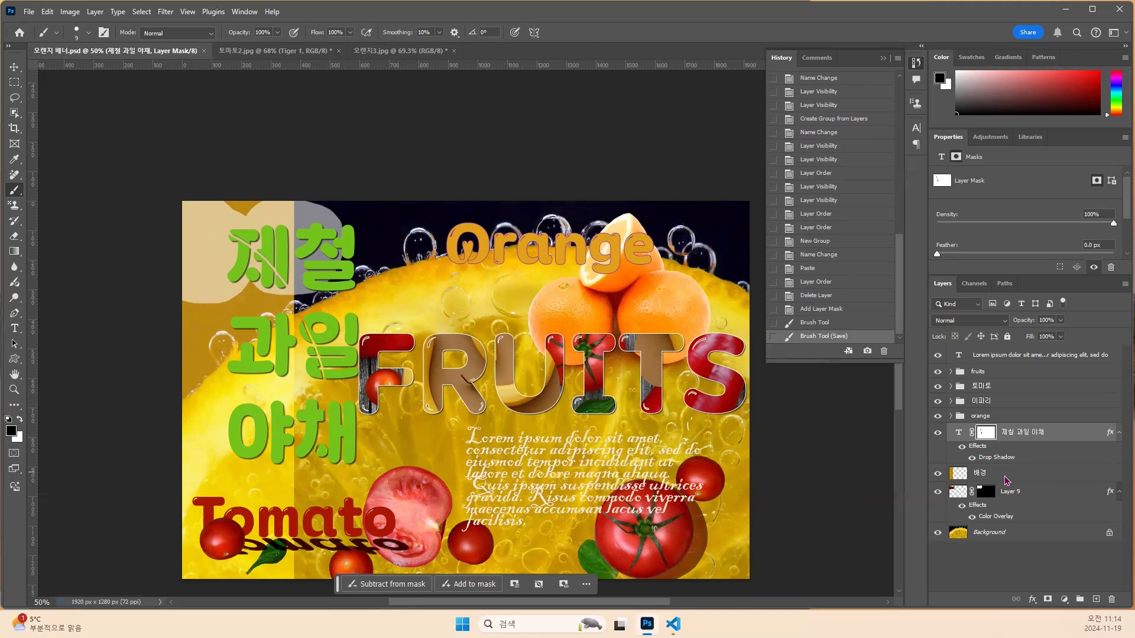
pyautogui.moveTo(982, 441); pyautogui.dragTo(308, 360)
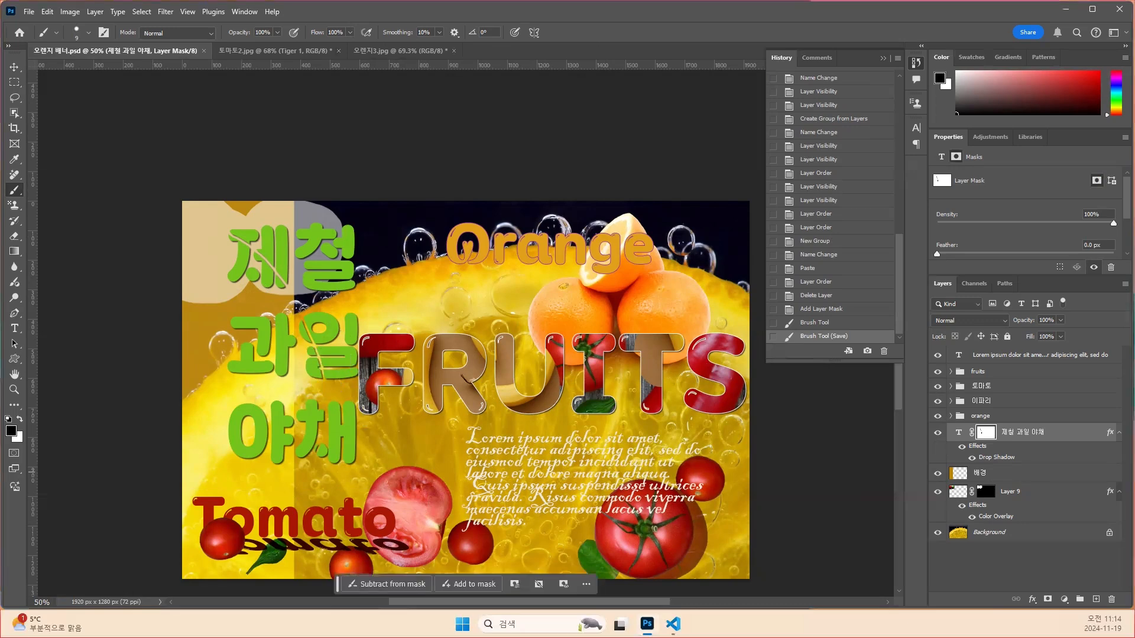
pyautogui.moveTo(56, 221); pyautogui.dragTo(257, 52)
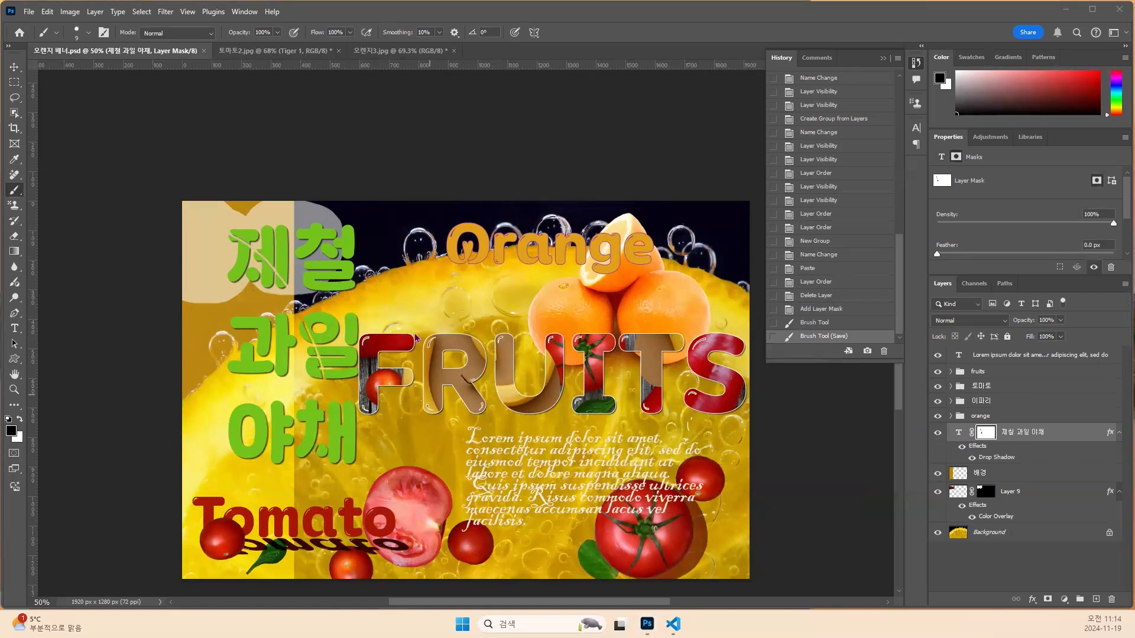
# Replace the first character 제 of the masked green headline with 재 using the Horizontal Type tool.
pyautogui.click(7, 322)
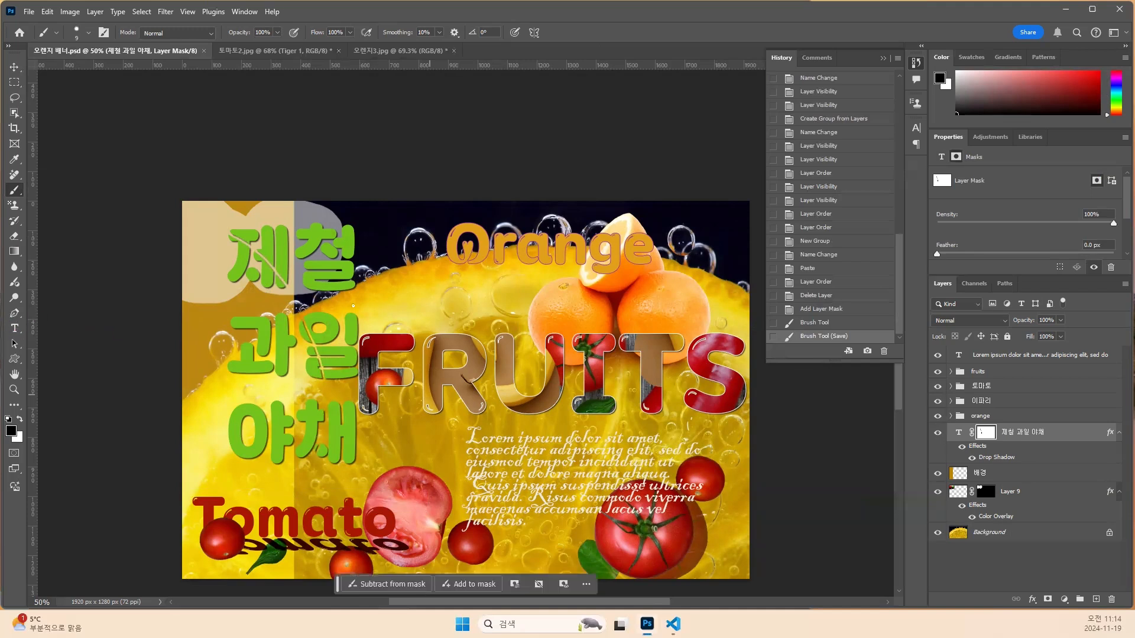
pyautogui.click(292, 263)
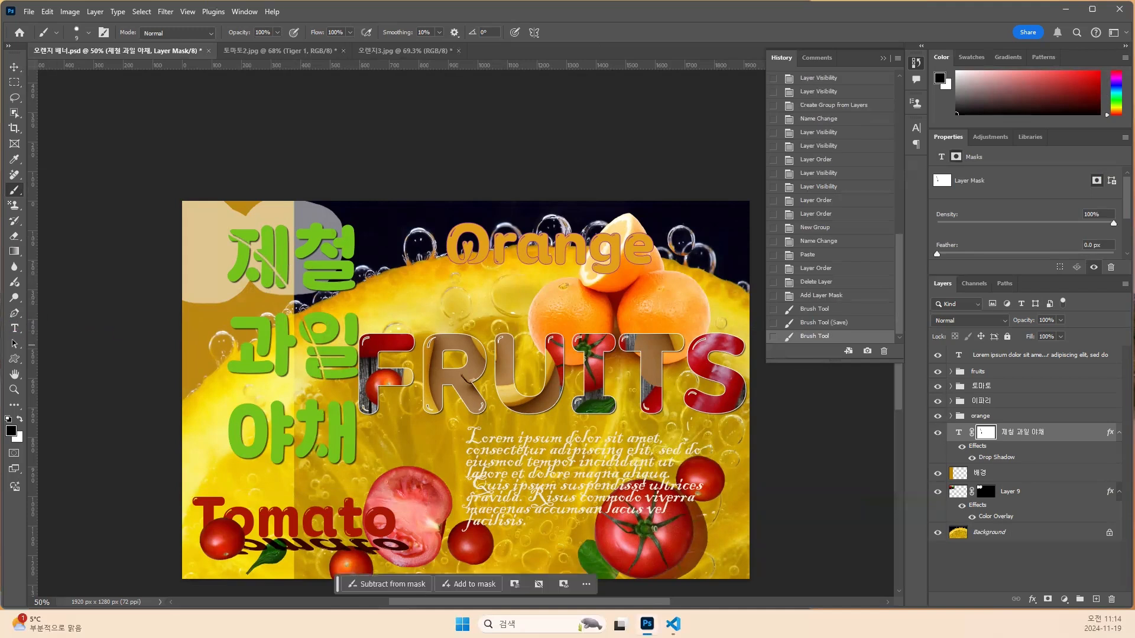
pyautogui.click(14, 329)
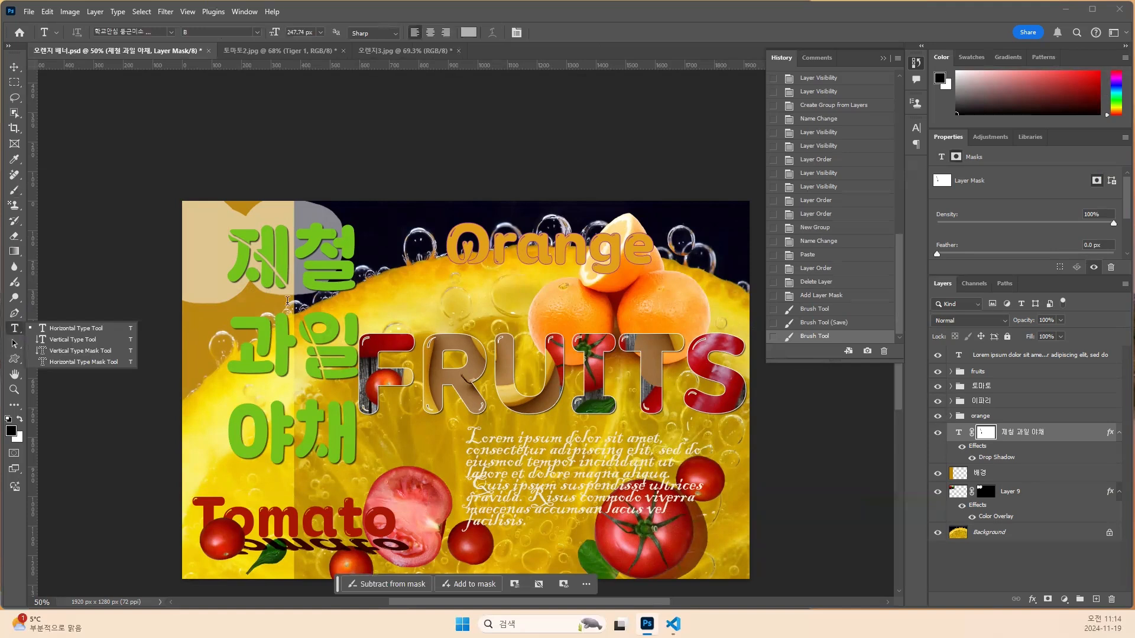
pyautogui.click(293, 258)
pyautogui.doubleClick(293, 258)
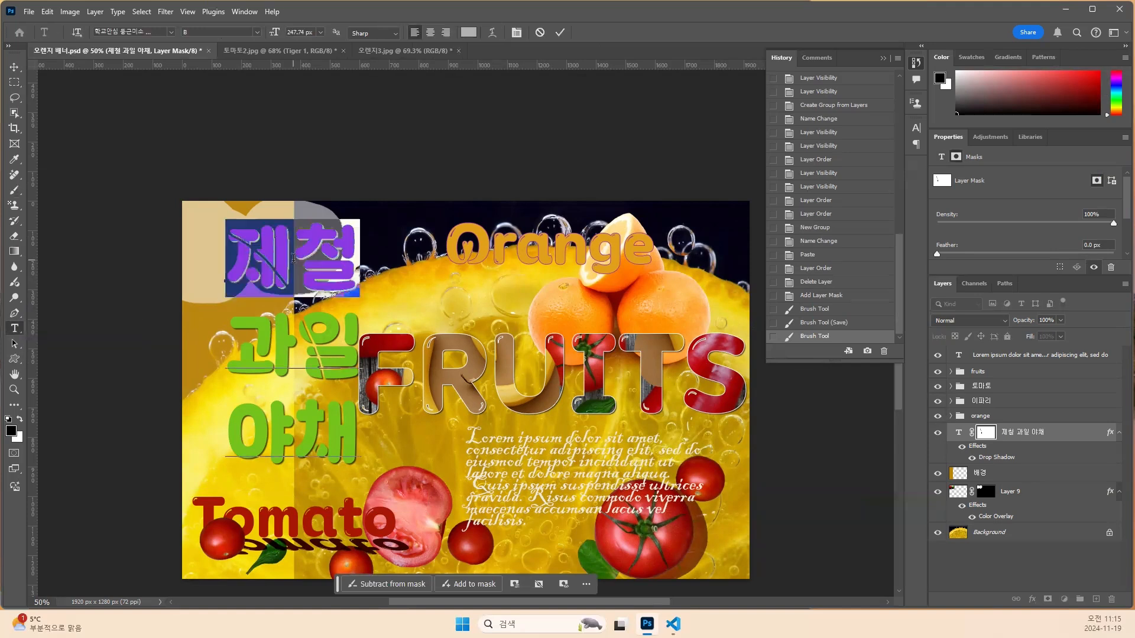
pyautogui.click(220, 253)
pyautogui.hotkey('shift', 'Right')
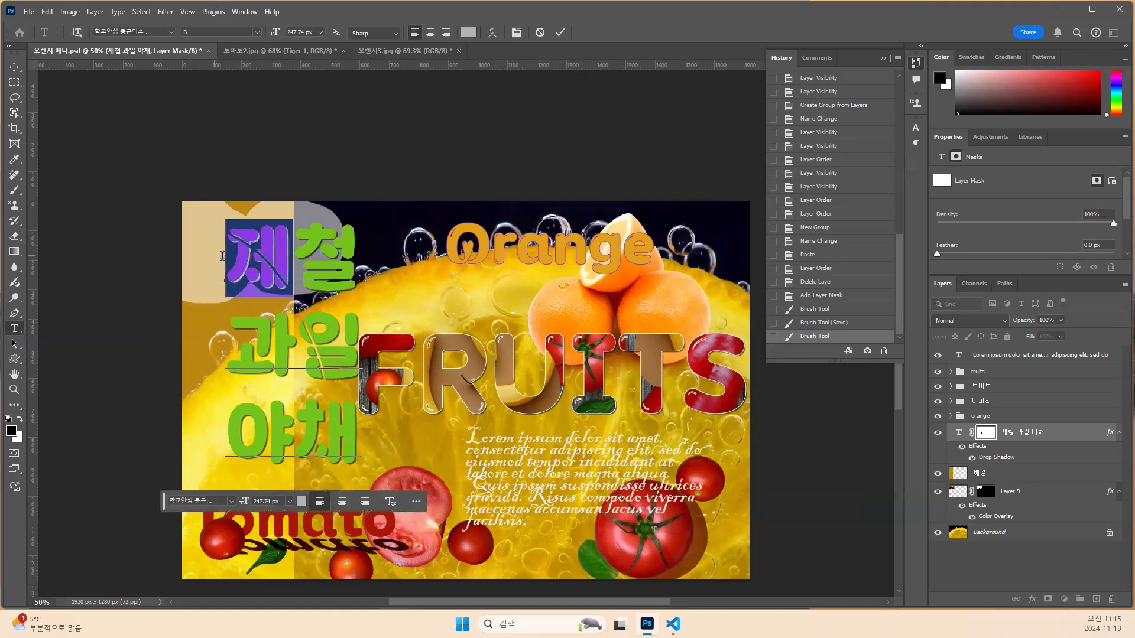
pyautogui.write('재')
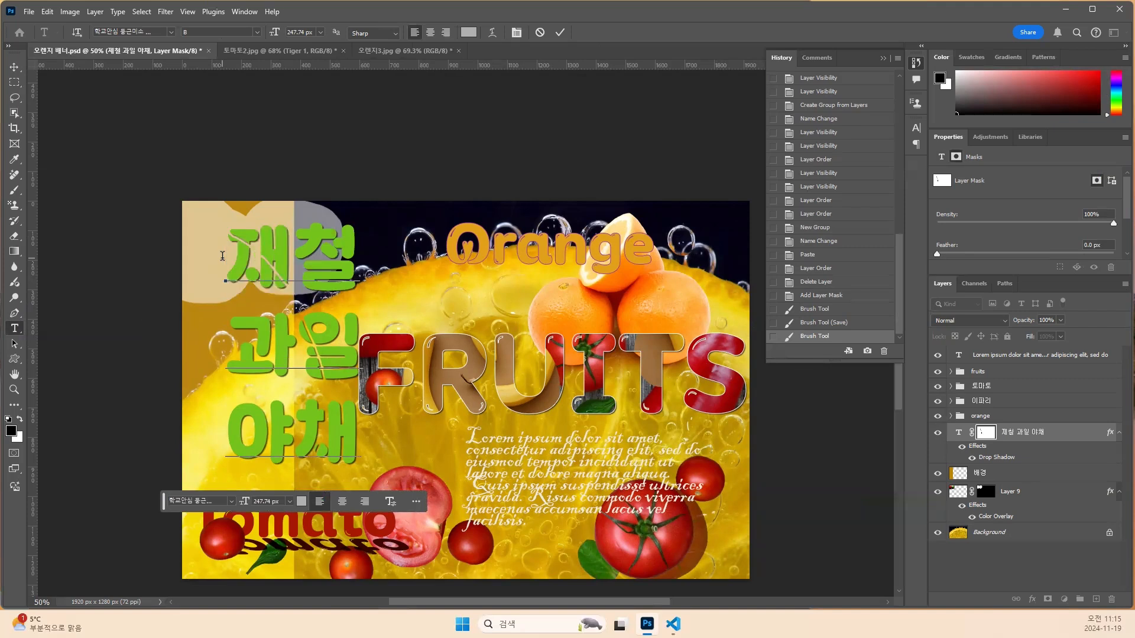
# Restore the headline's first character to 제, remove the stray ㅈ and finish the text edit.
pyautogui.press('BackSpace')
pyautogui.write('제')
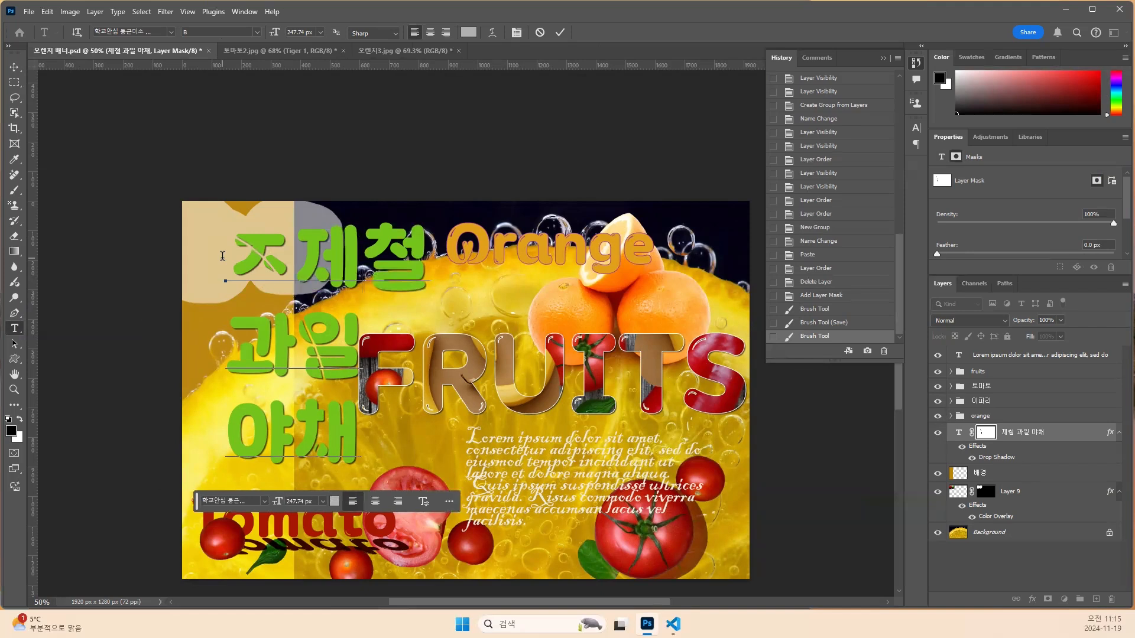
pyautogui.press('Left')
pyautogui.press('Delete')
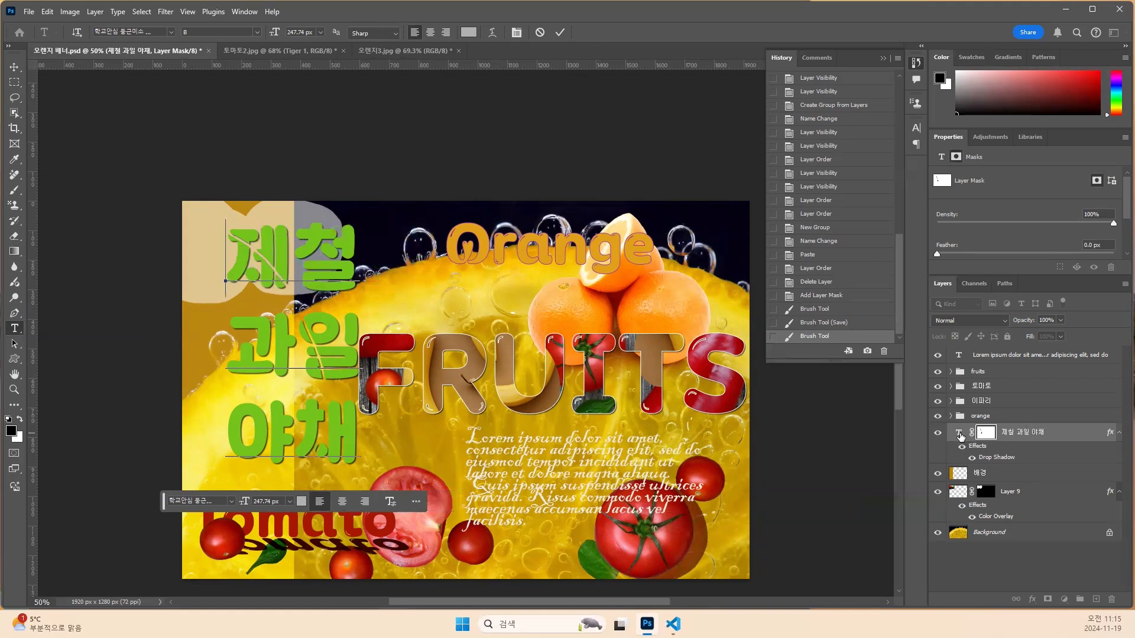
pyautogui.press('Escape')
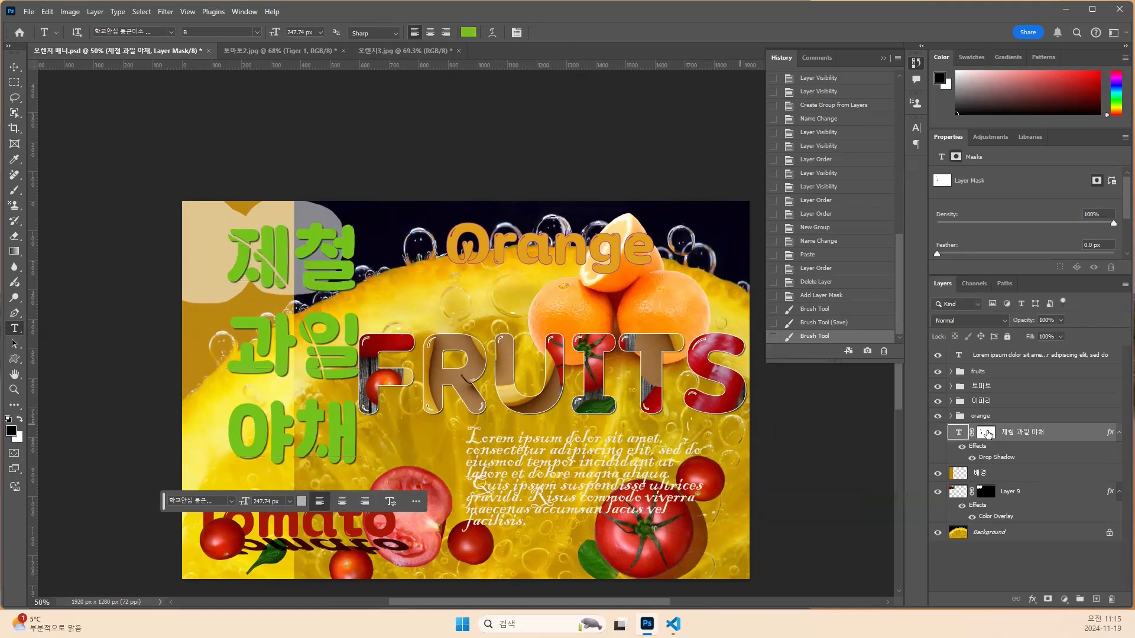
# Delete the layer mask from the 제철 과일 야채 text layer.
pyautogui.click(1111, 600)
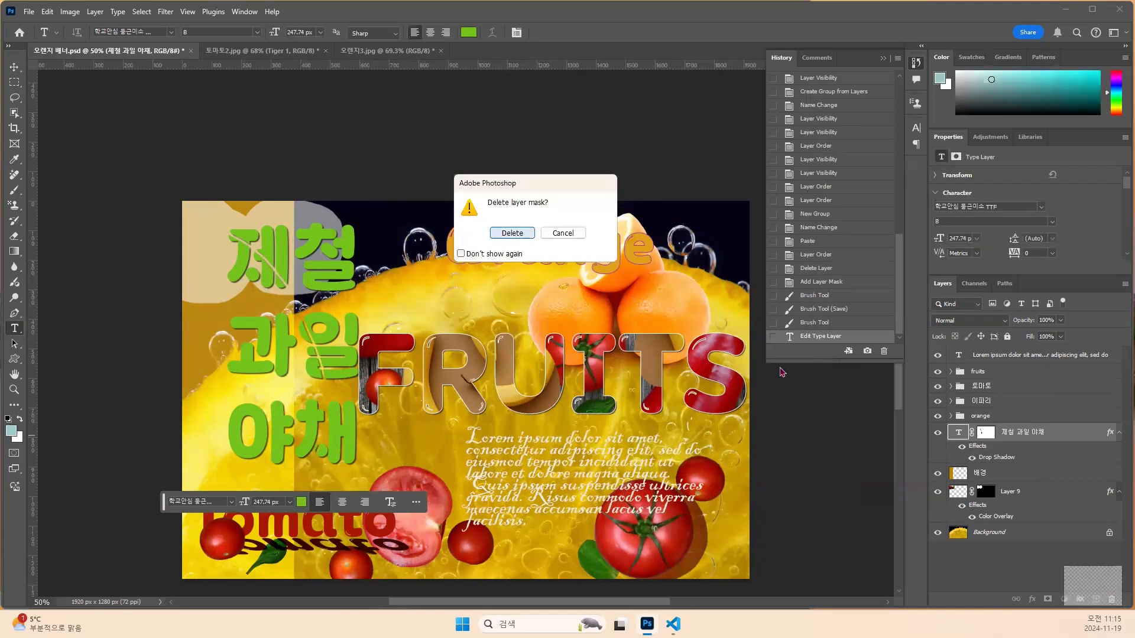
pyautogui.press('Return')
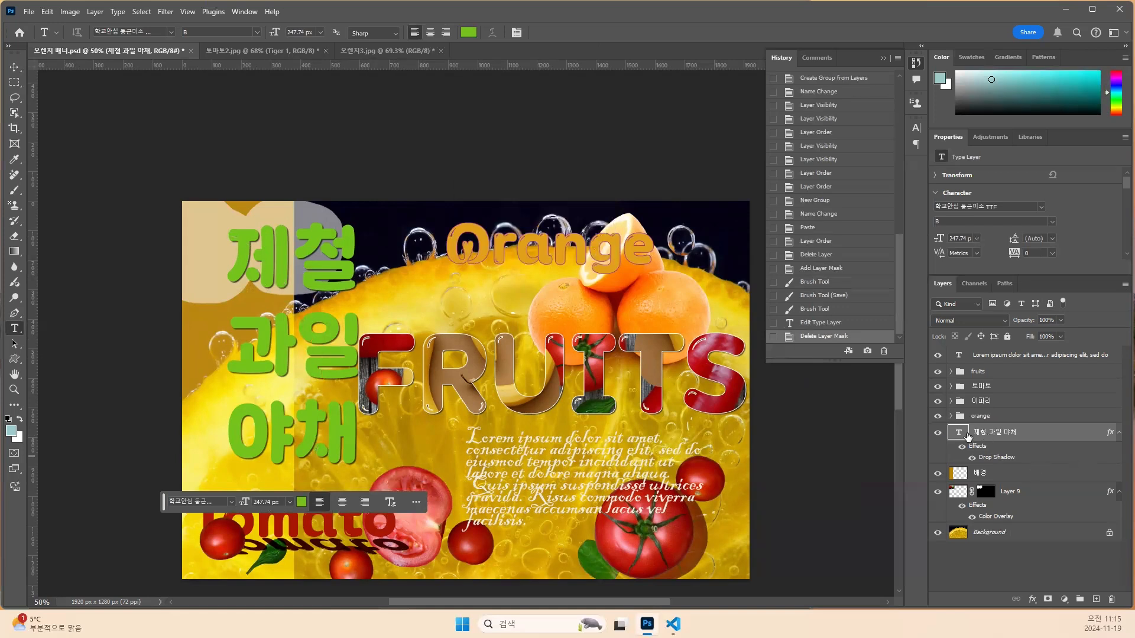
# Try rasterizing the 제철 과일 야채 text layer directly and undo the rasterization.
pyautogui.rightClick(983, 436)
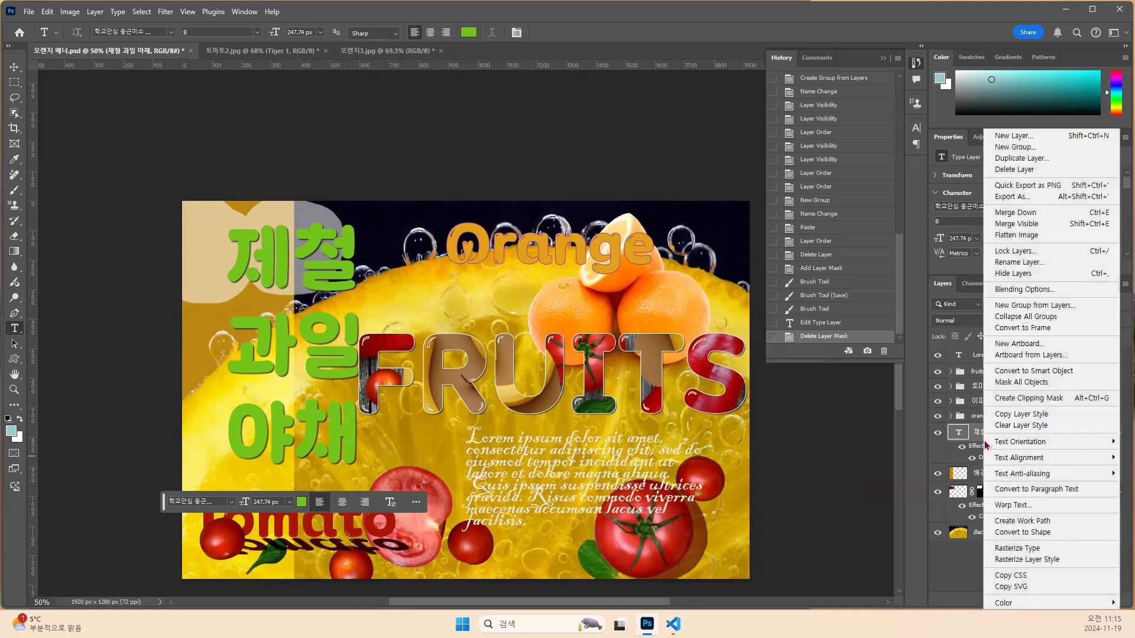
pyautogui.click(1030, 552)
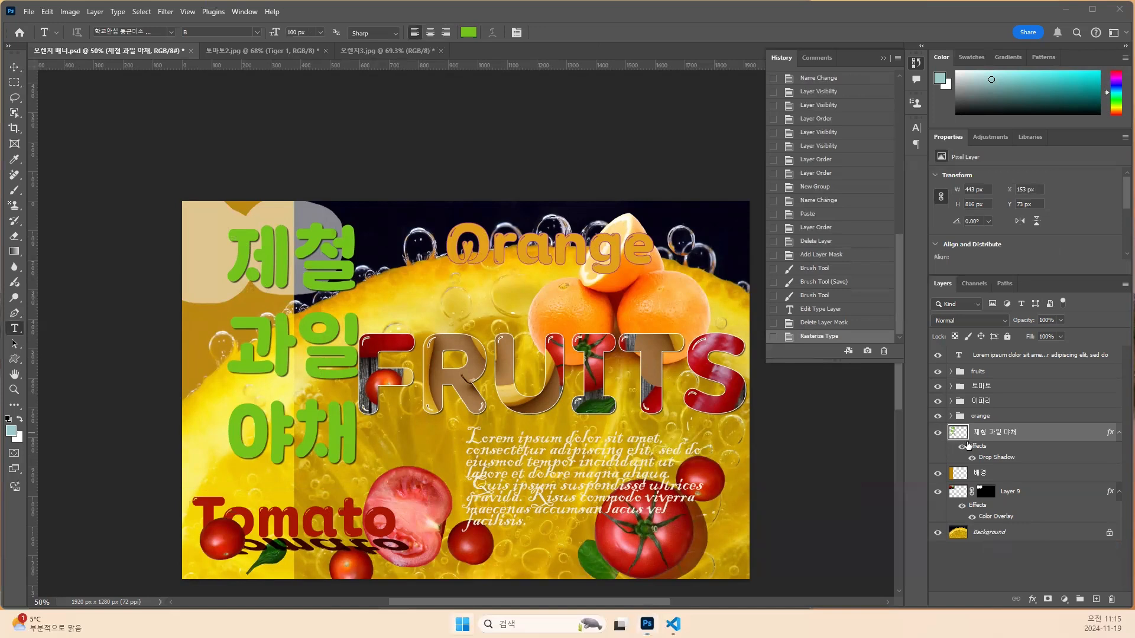
pyautogui.click(977, 437)
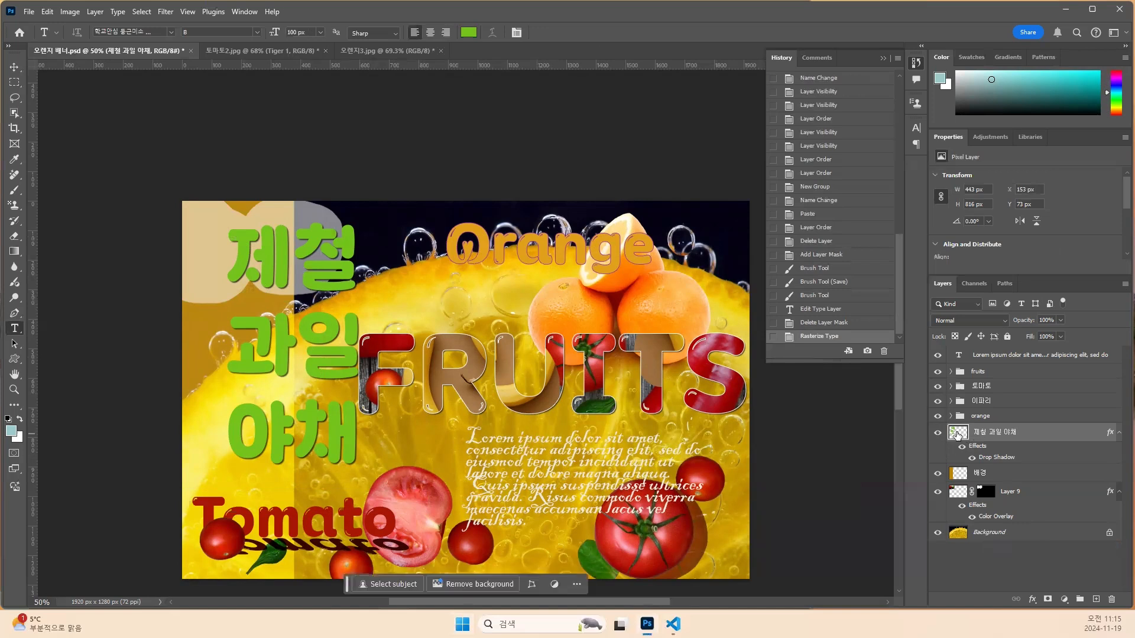
pyautogui.moveTo(958, 433); pyautogui.dragTo(960, 438)
pyautogui.click(833, 323)
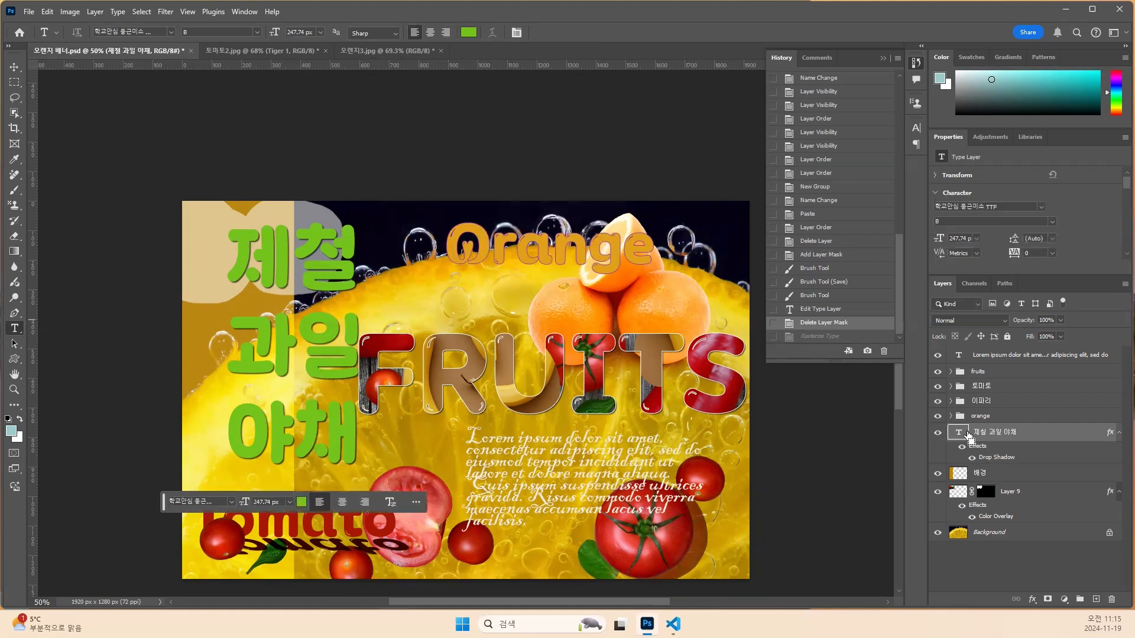
# Duplicate the 제철 과일 야채 text layer and hide the original as an editable backup.
pyautogui.hotkey('ctrl', 'j')
pyautogui.click(938, 474)
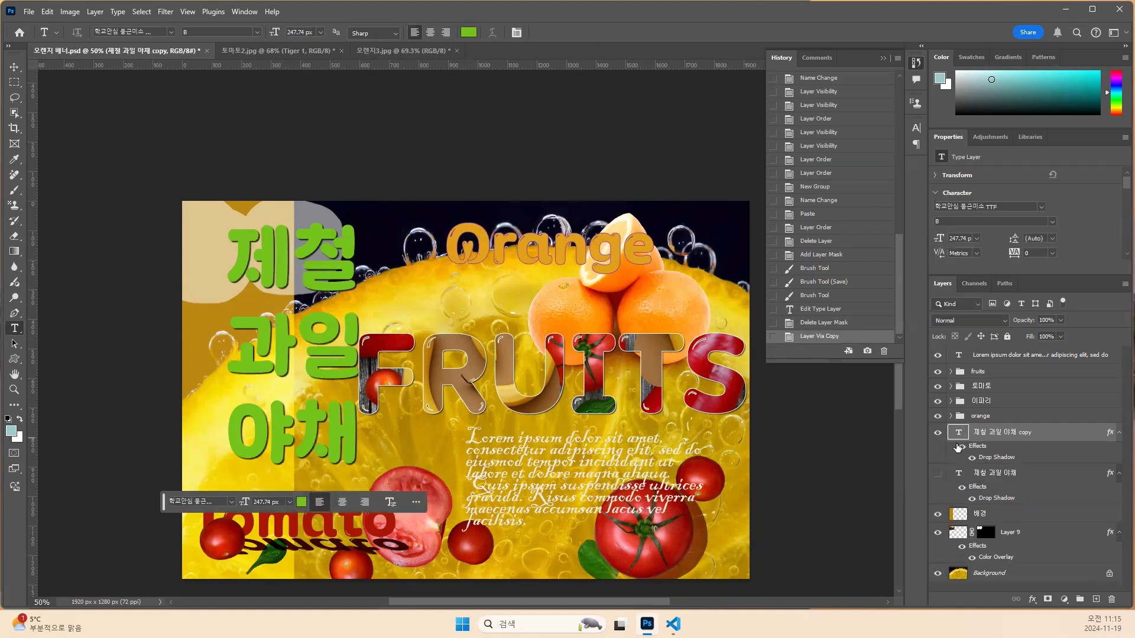
pyautogui.rightClick(958, 433)
pyautogui.click(938, 474)
# Rasterize the type of the duplicated 제철 과일 야채 copy layer.
pyautogui.rightClick(987, 440)
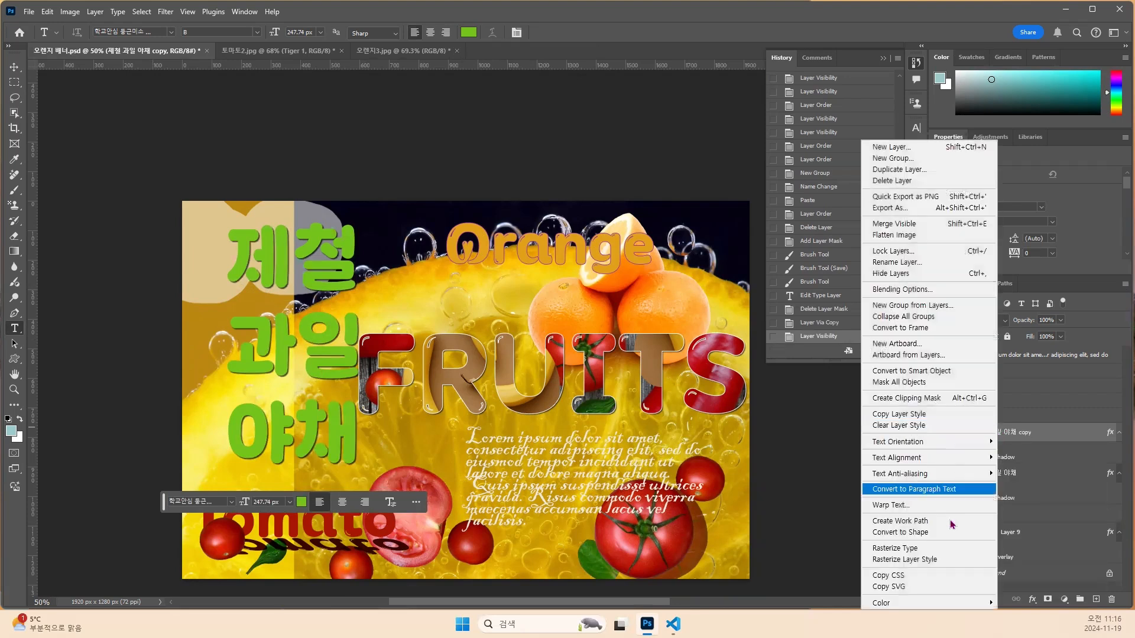
pyautogui.click(948, 548)
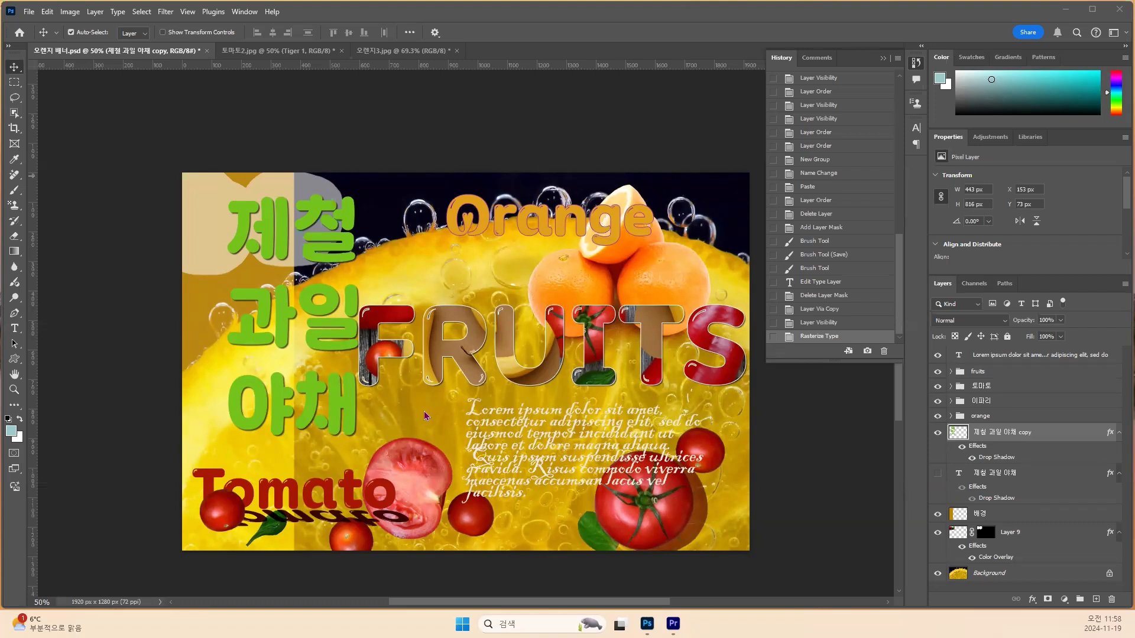
# Open the list of filters for the rasterized 제철 과일 야채 copy layer.
pyautogui.click(94, 13)
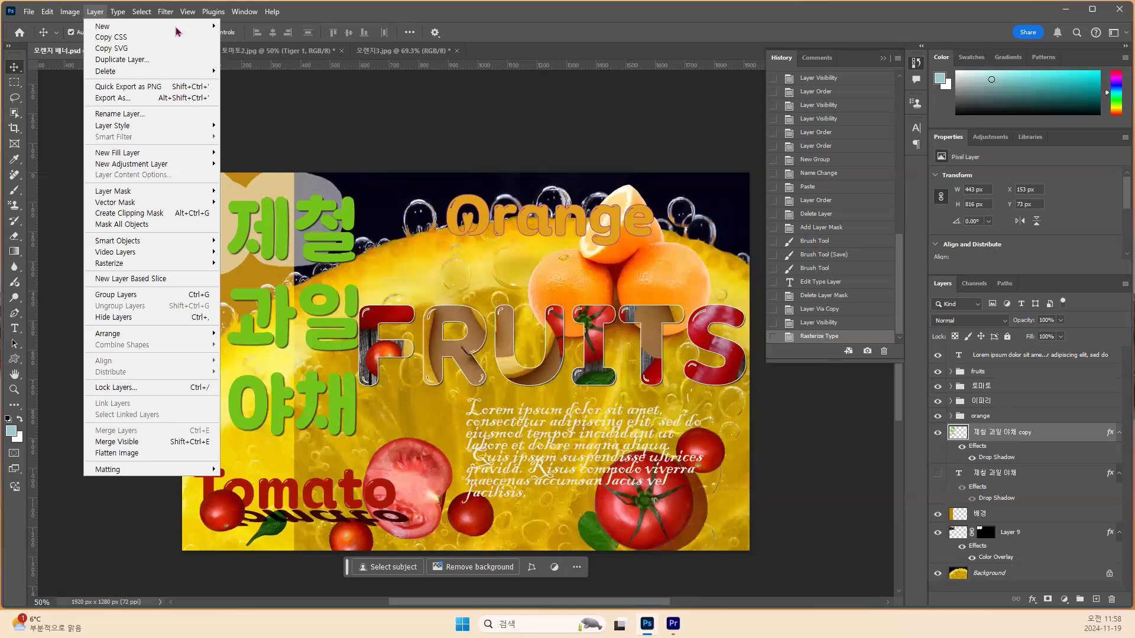
pyautogui.moveTo(169, 16)
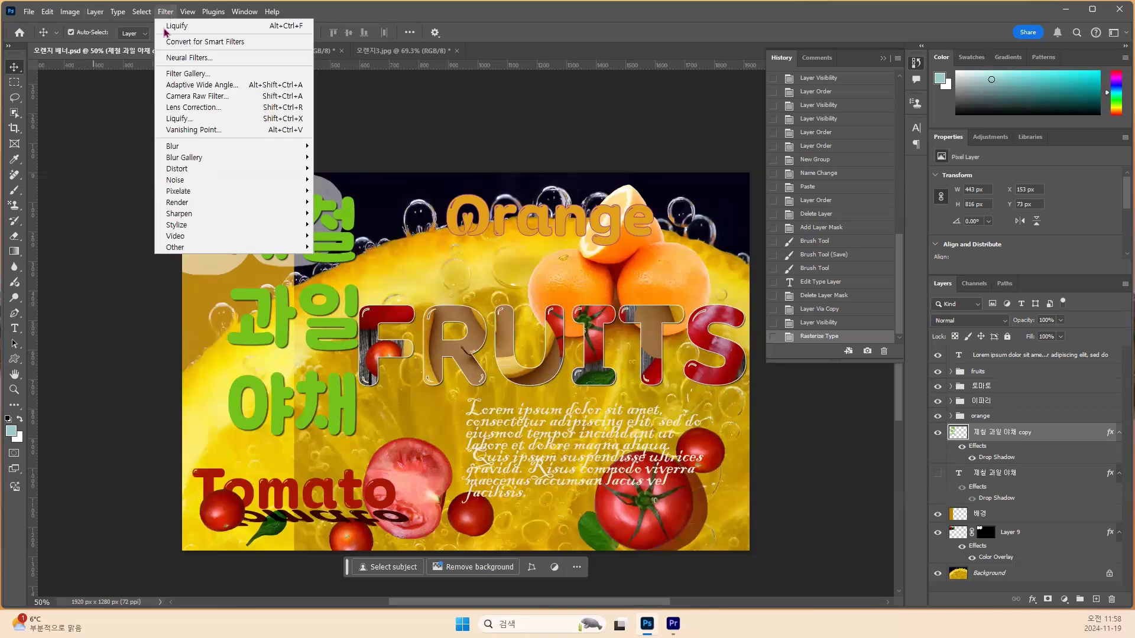